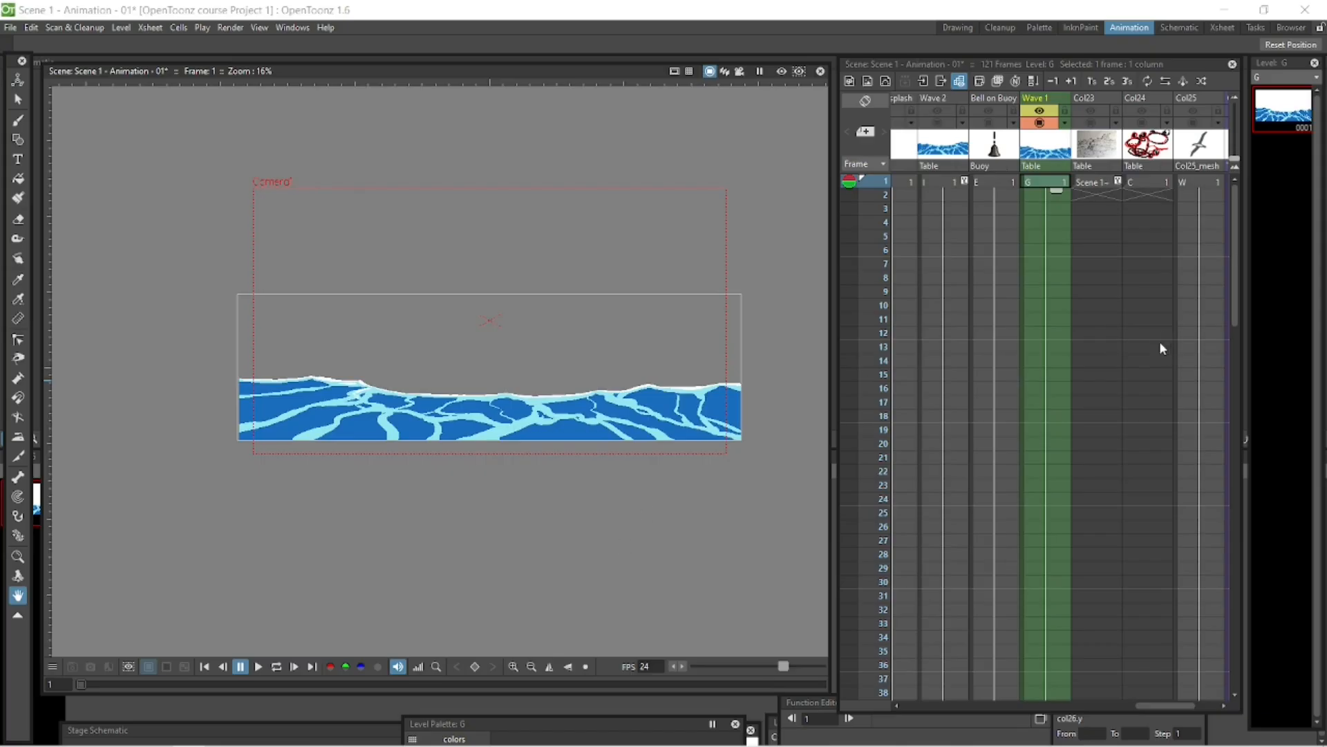
# Insert an empty column before the sketch column, directly after the Wave 1 column
pyautogui.click(1091, 97)
pyautogui.rightClick(1094, 101)
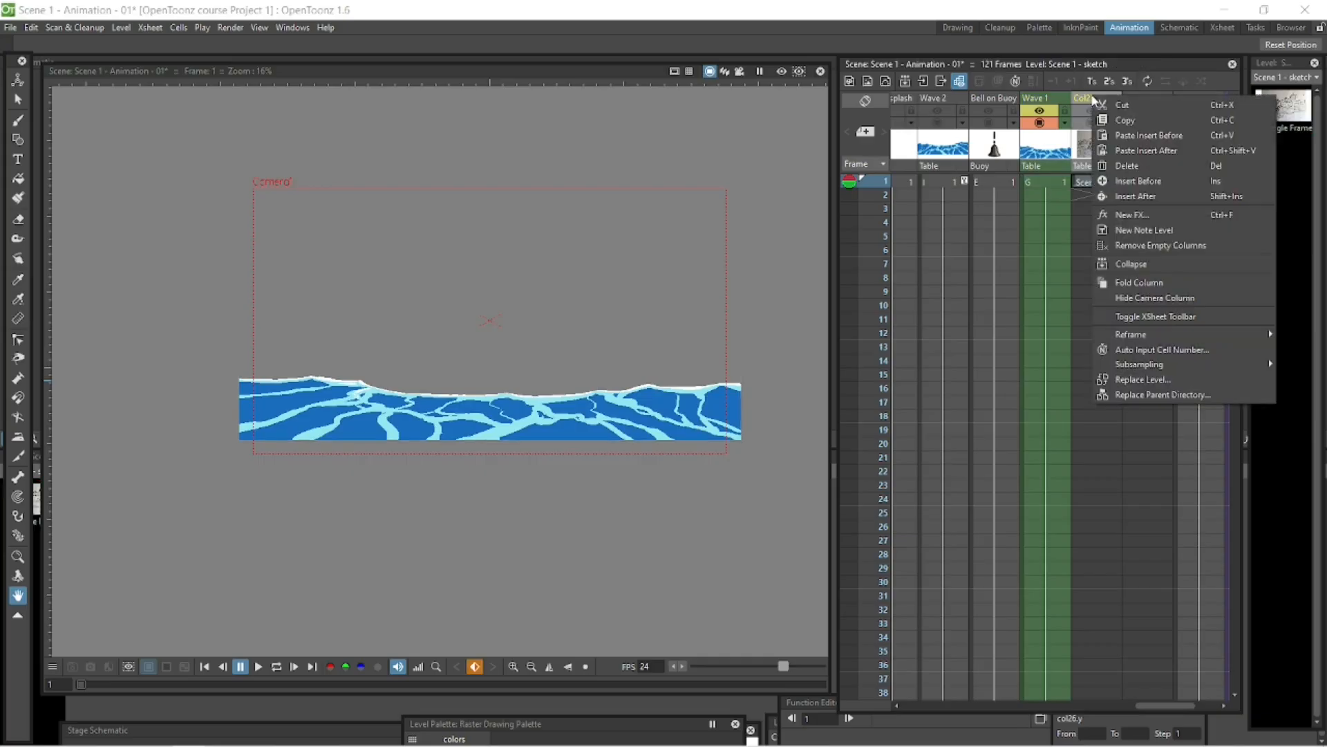
pyautogui.click(1142, 182)
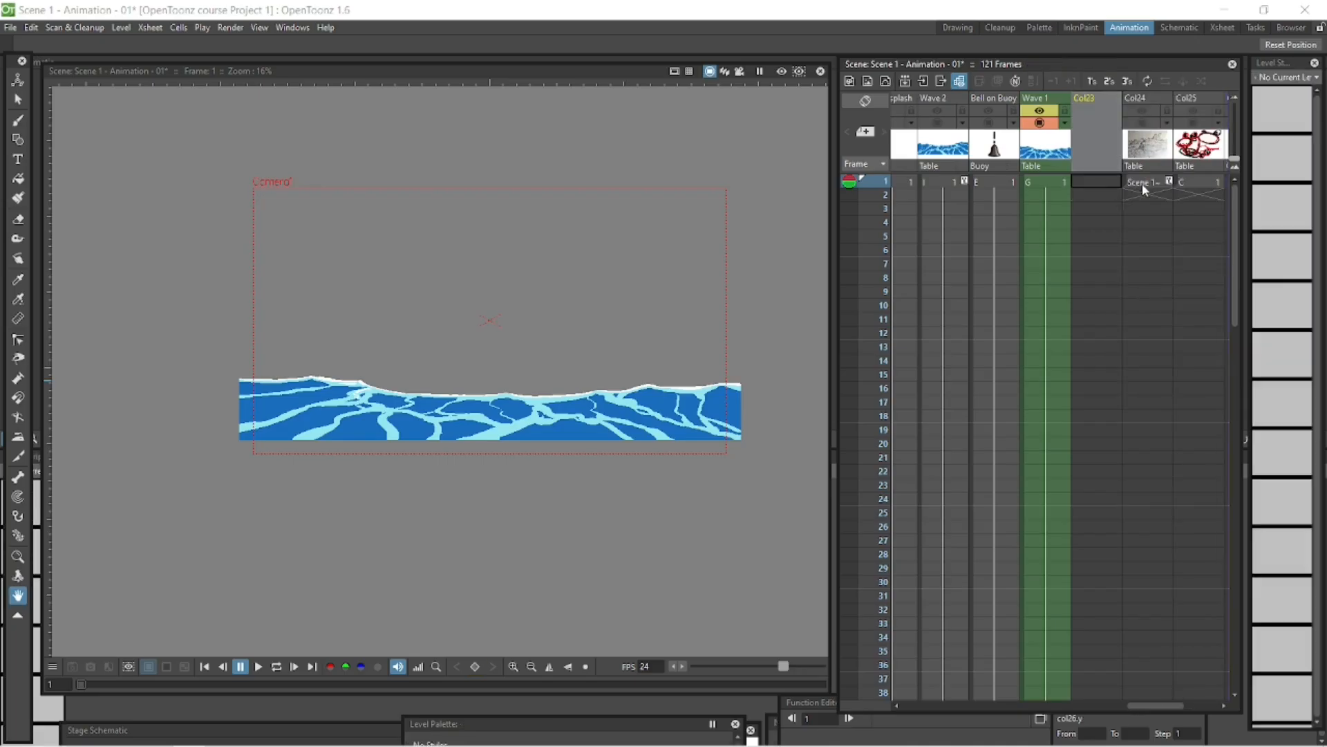
# Create a Toonz Vector level named AC in frame 1 of the empty column next to Wave 1
pyautogui.click(1099, 181)
pyautogui.rightClick(1101, 182)
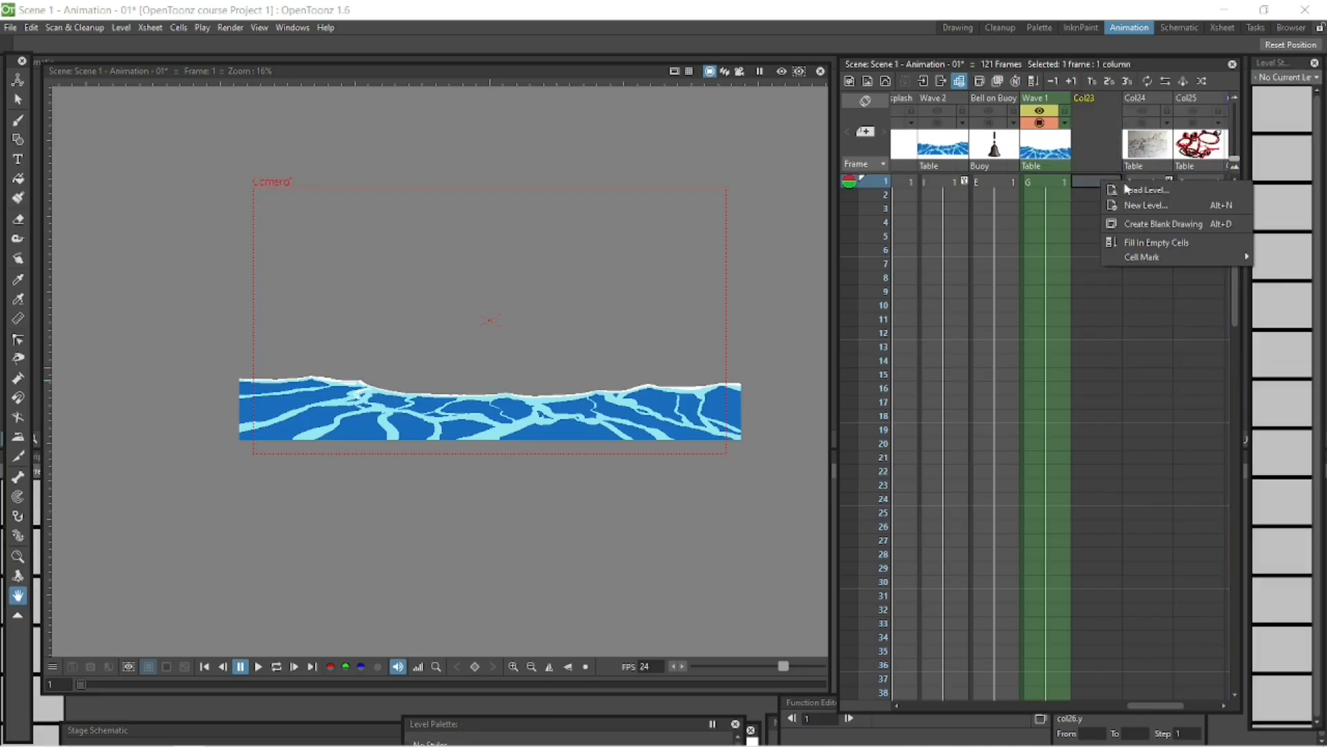
pyautogui.click(1139, 206)
pyautogui.click(470, 328)
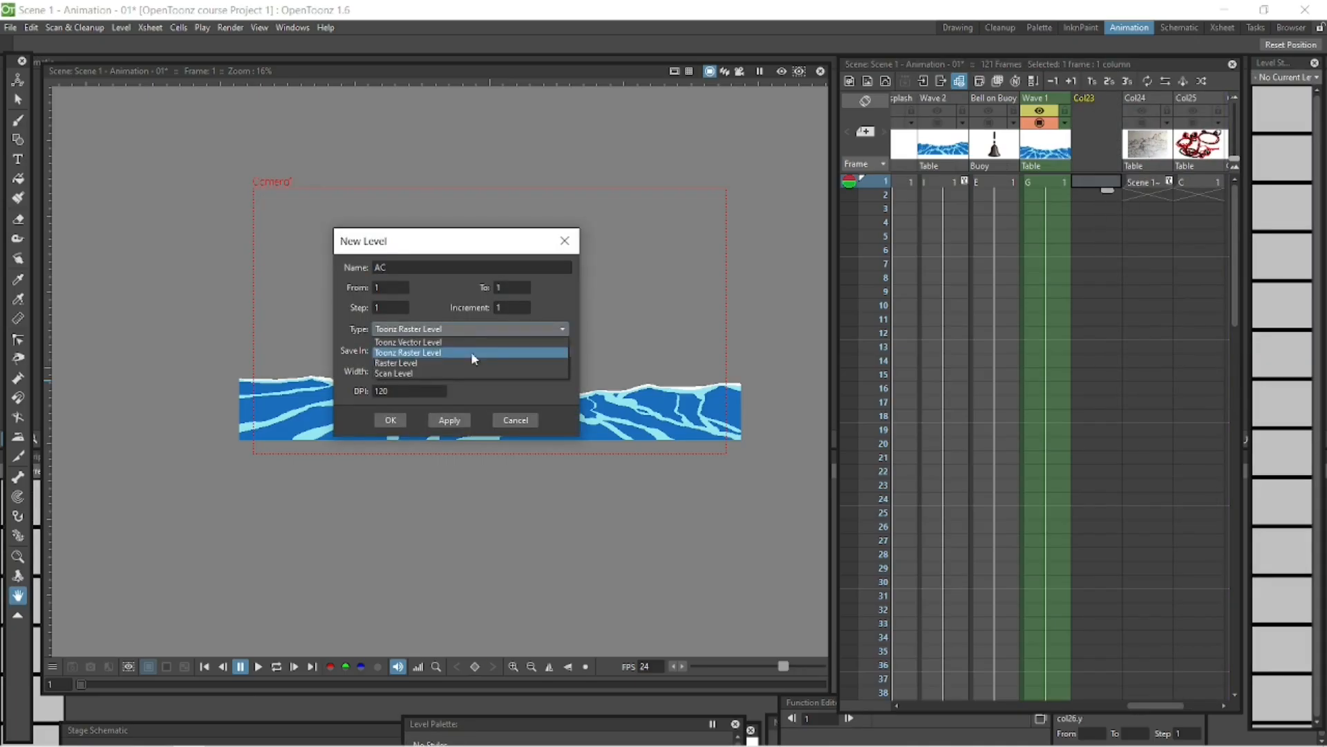
pyautogui.click(471, 351)
pyautogui.click(451, 420)
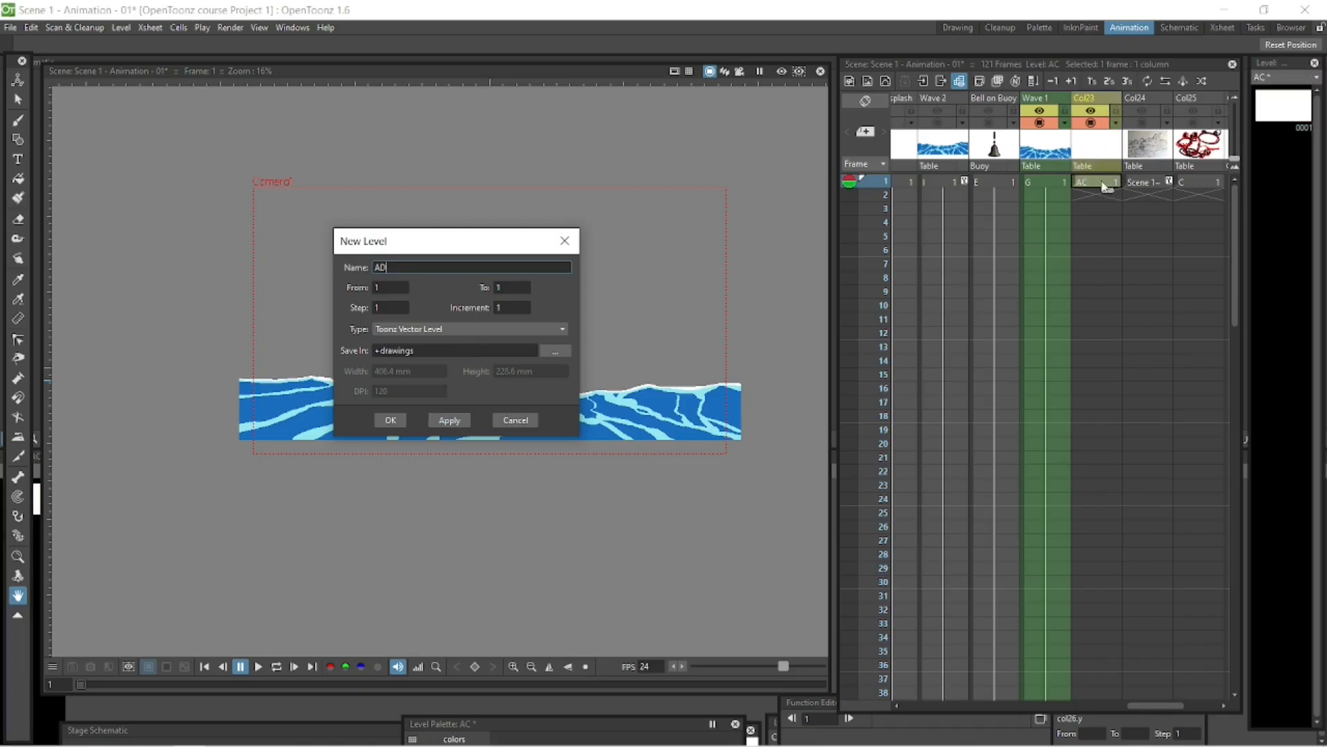
pyautogui.click(391, 421)
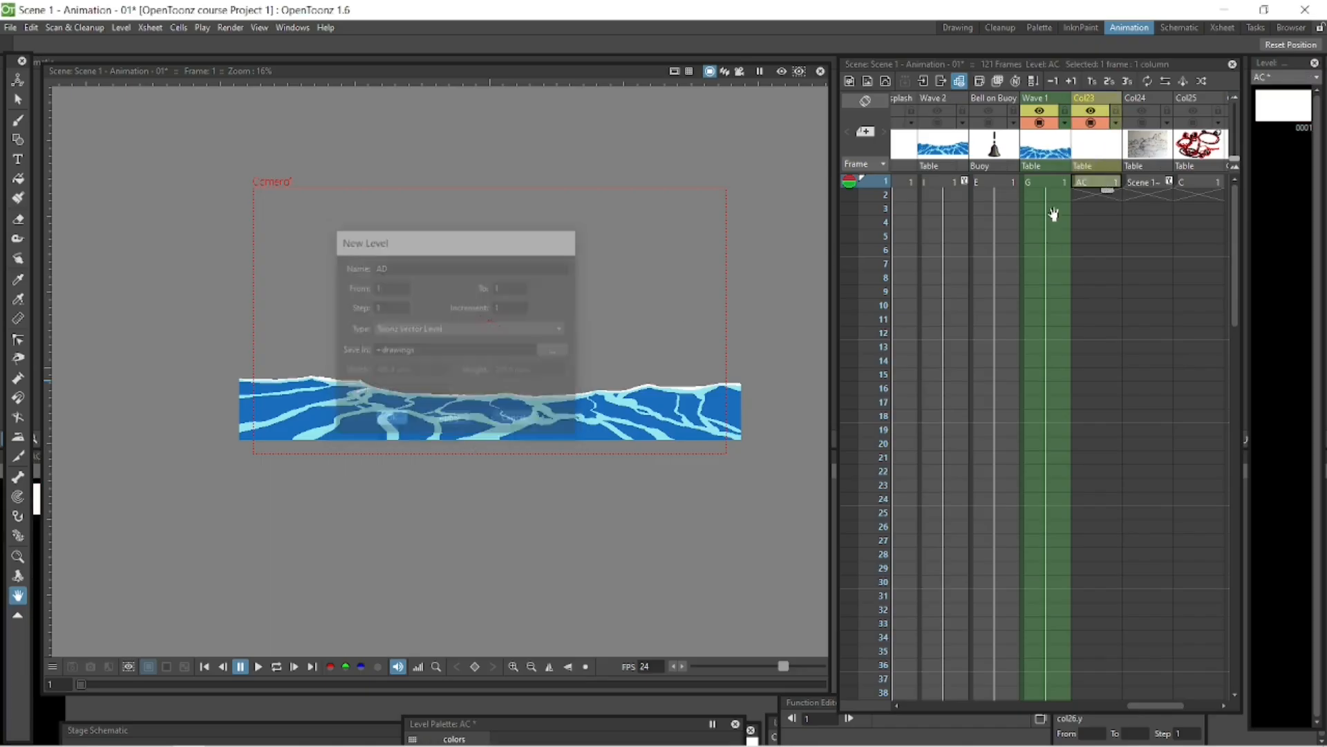
# Fill the empty cells of the AC column through frame 120 and go back to its frame 1
pyautogui.click(1131, 184)
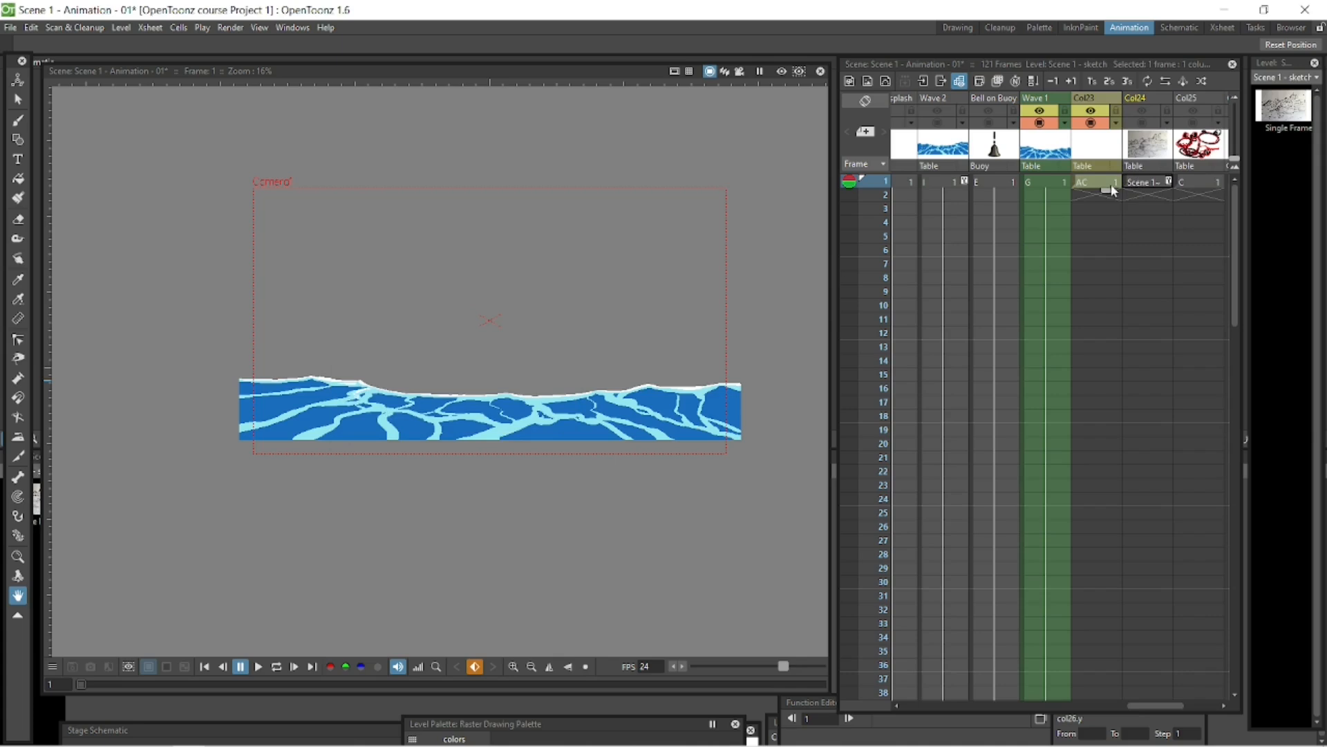
pyautogui.moveTo(1235, 256); pyautogui.dragTo(1205, 612)
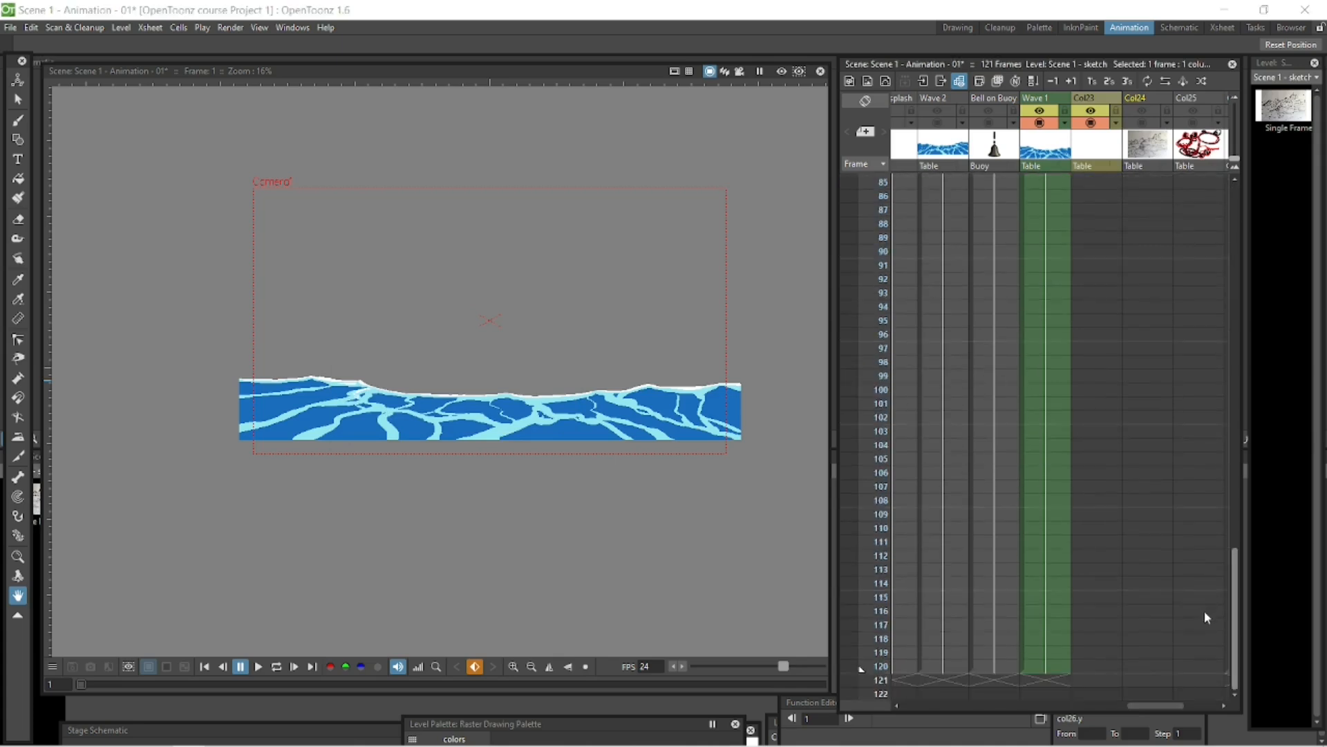
pyautogui.rightClick(1106, 668)
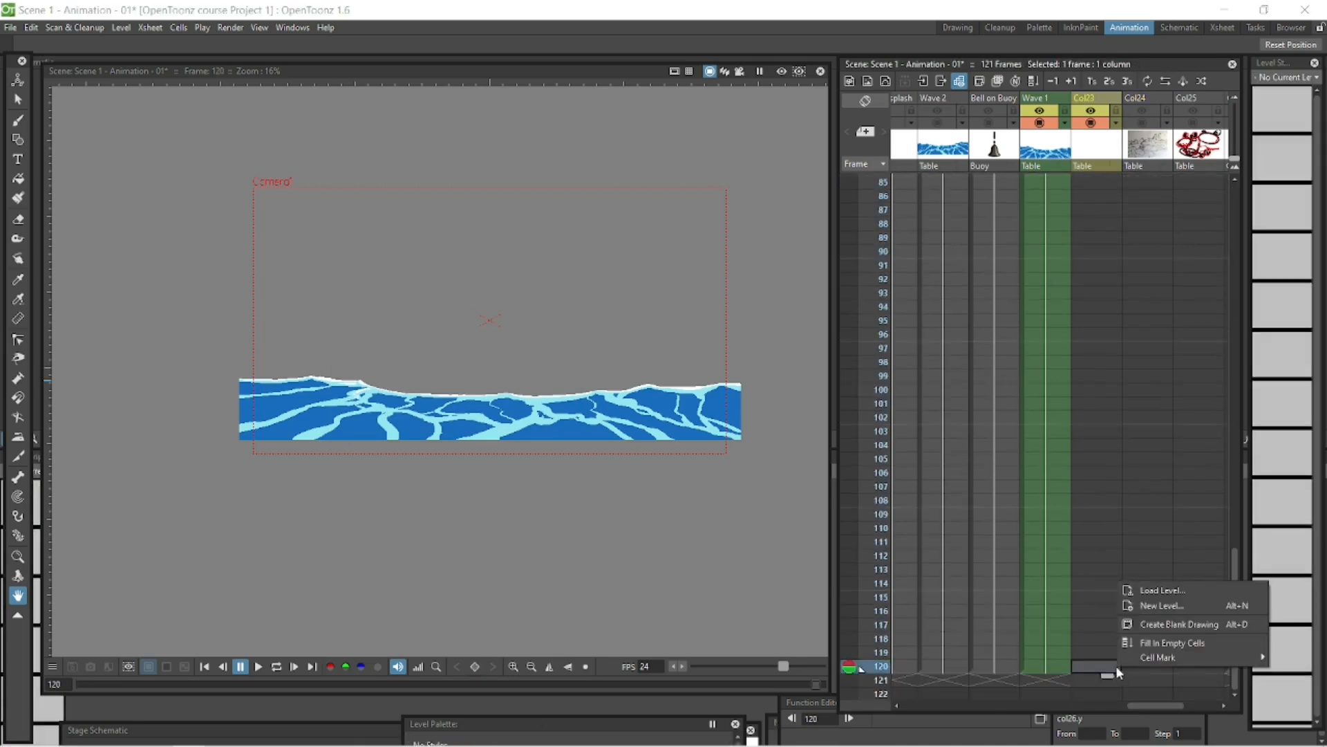
pyautogui.click(1167, 648)
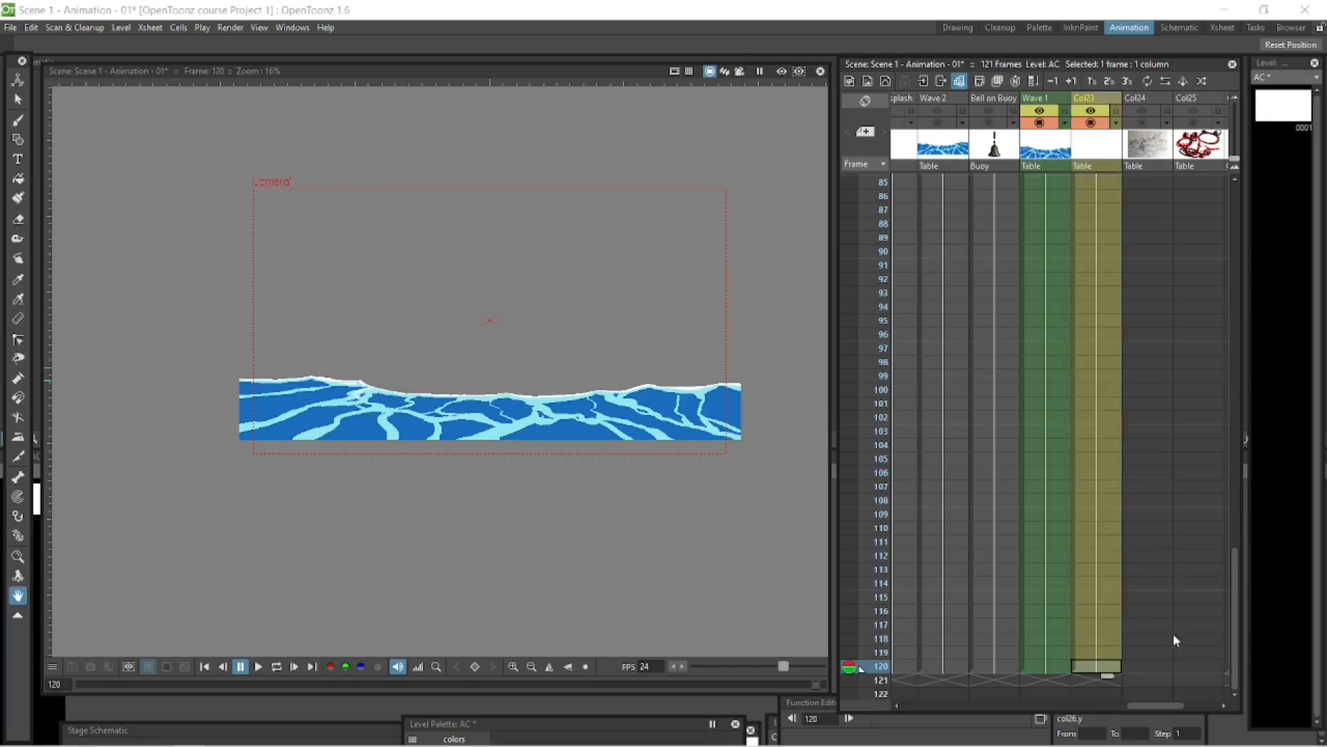
pyautogui.moveTo(1235, 608); pyautogui.dragTo(1230, 145)
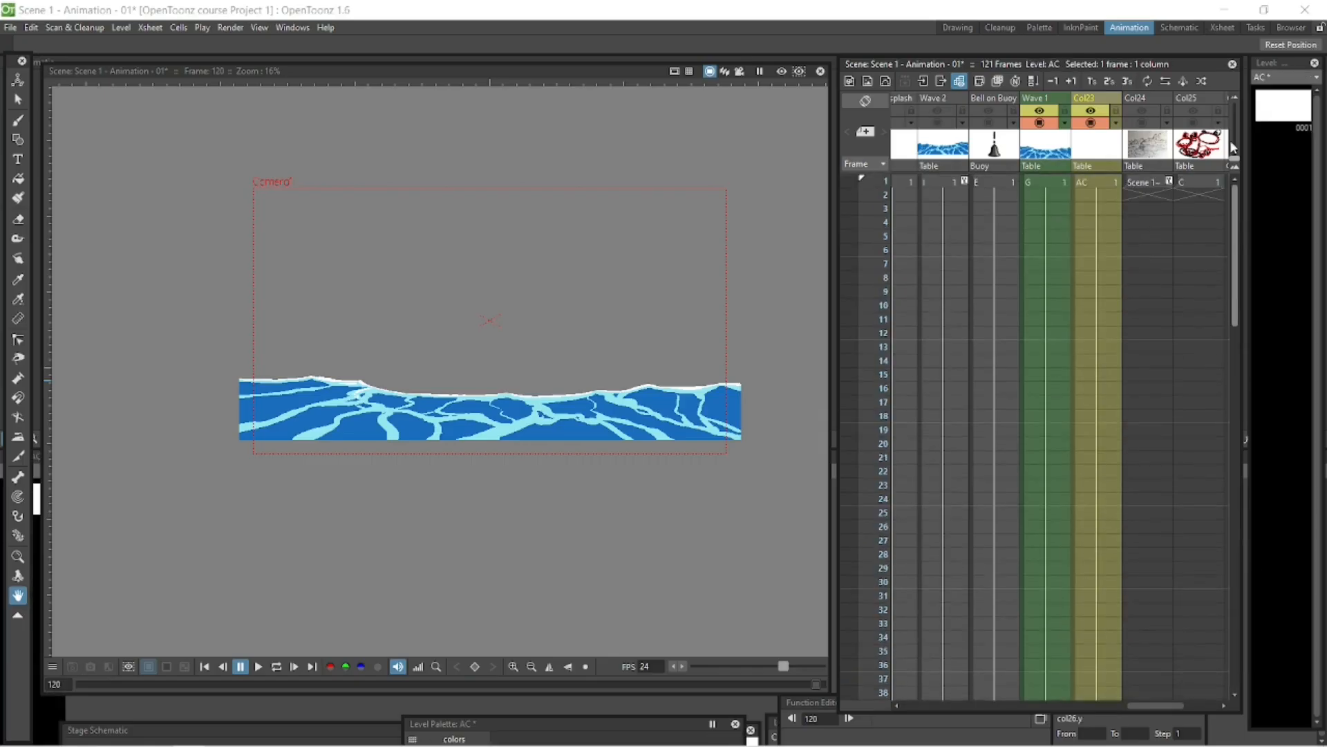
pyautogui.click(1109, 184)
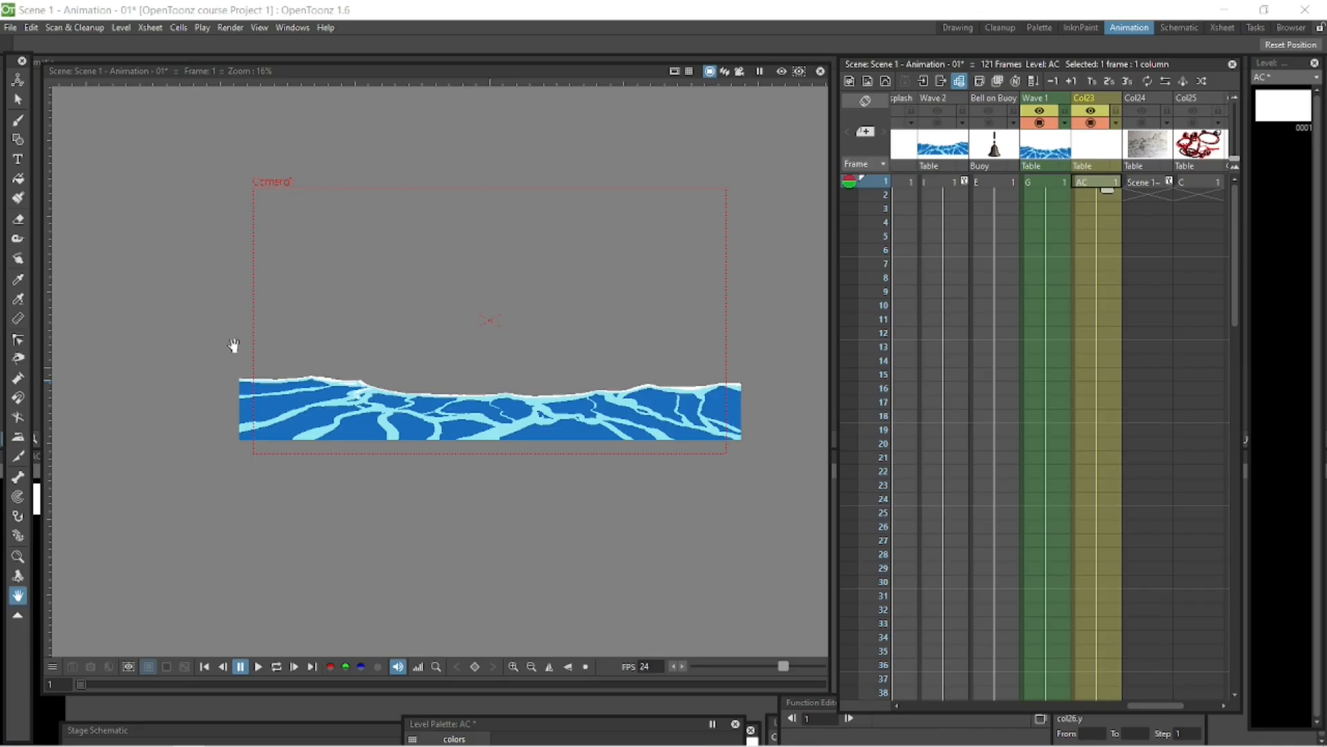
# Set the Wave 1 column's opacity to 50%
pyautogui.hotkey('shift', 'space')
pyautogui.moveTo(190, 339); pyautogui.dragTo(123, 335)
pyautogui.press('space')
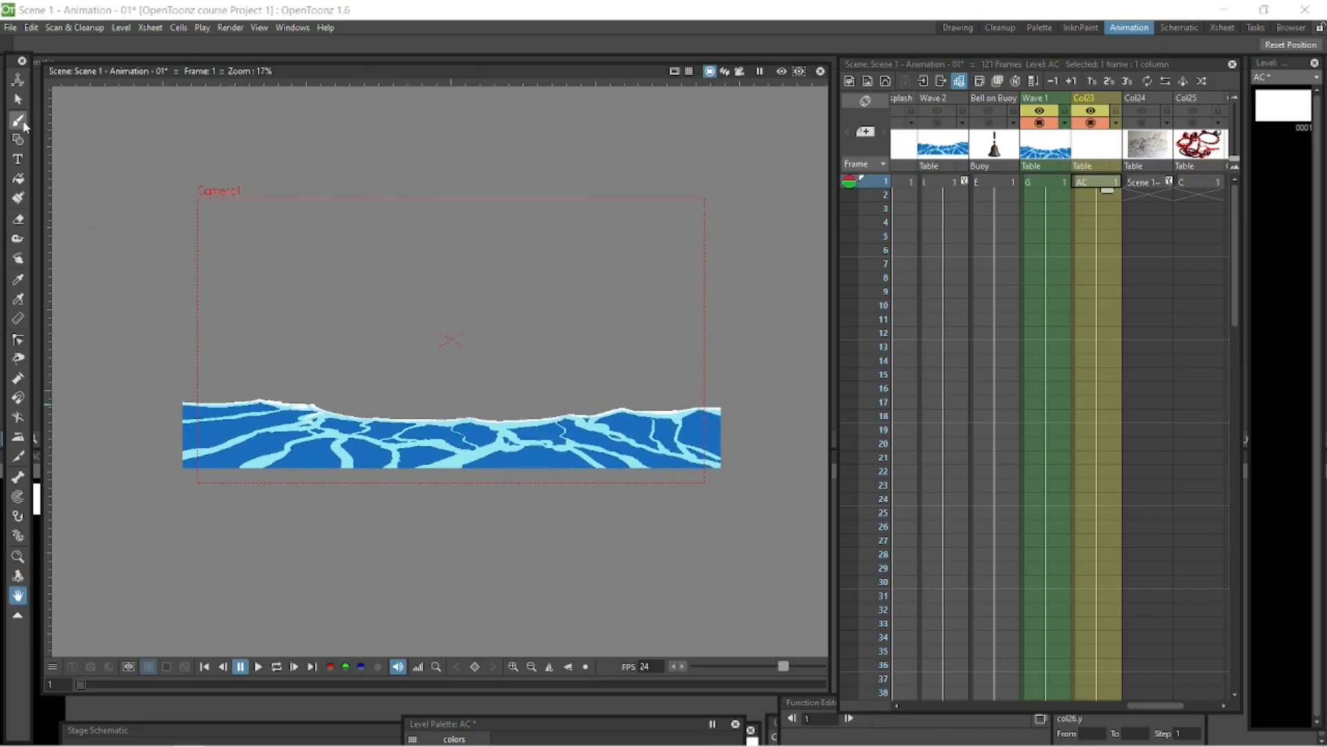
pyautogui.click(1065, 124)
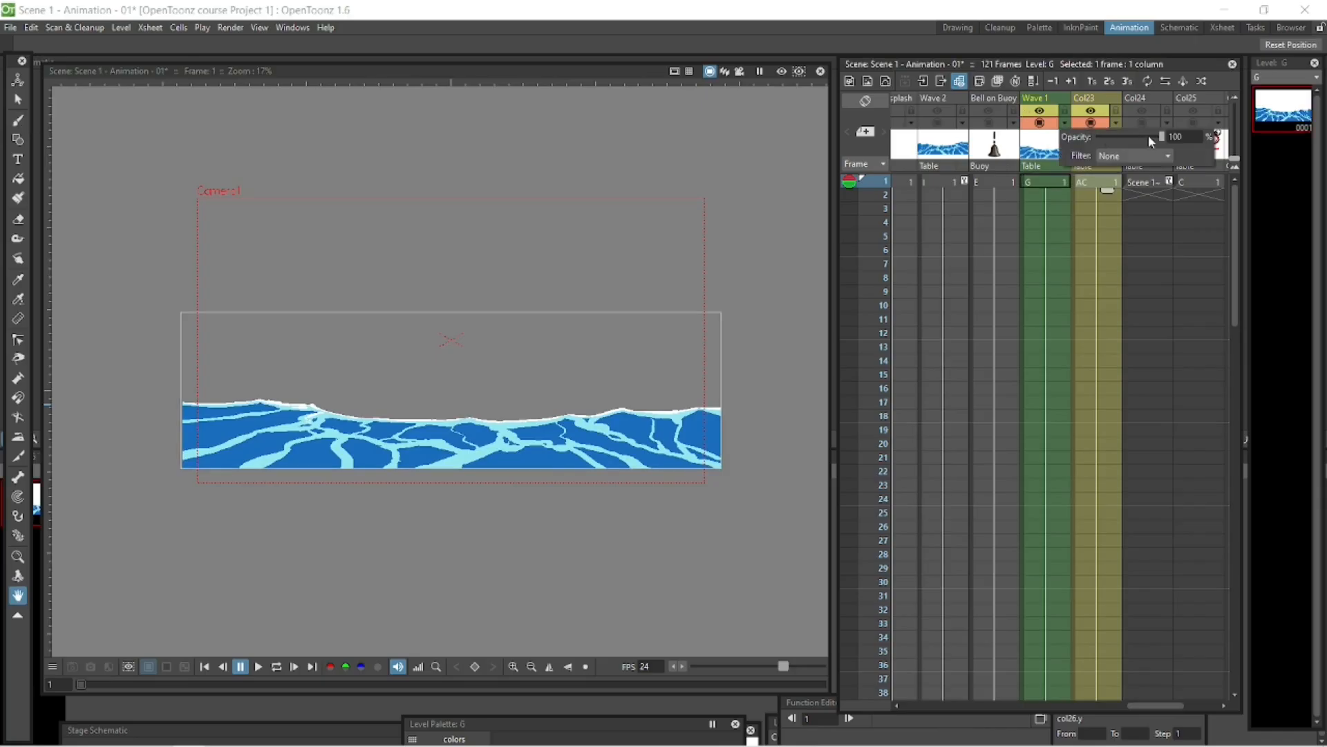
pyautogui.click(1184, 136)
pyautogui.write('50')
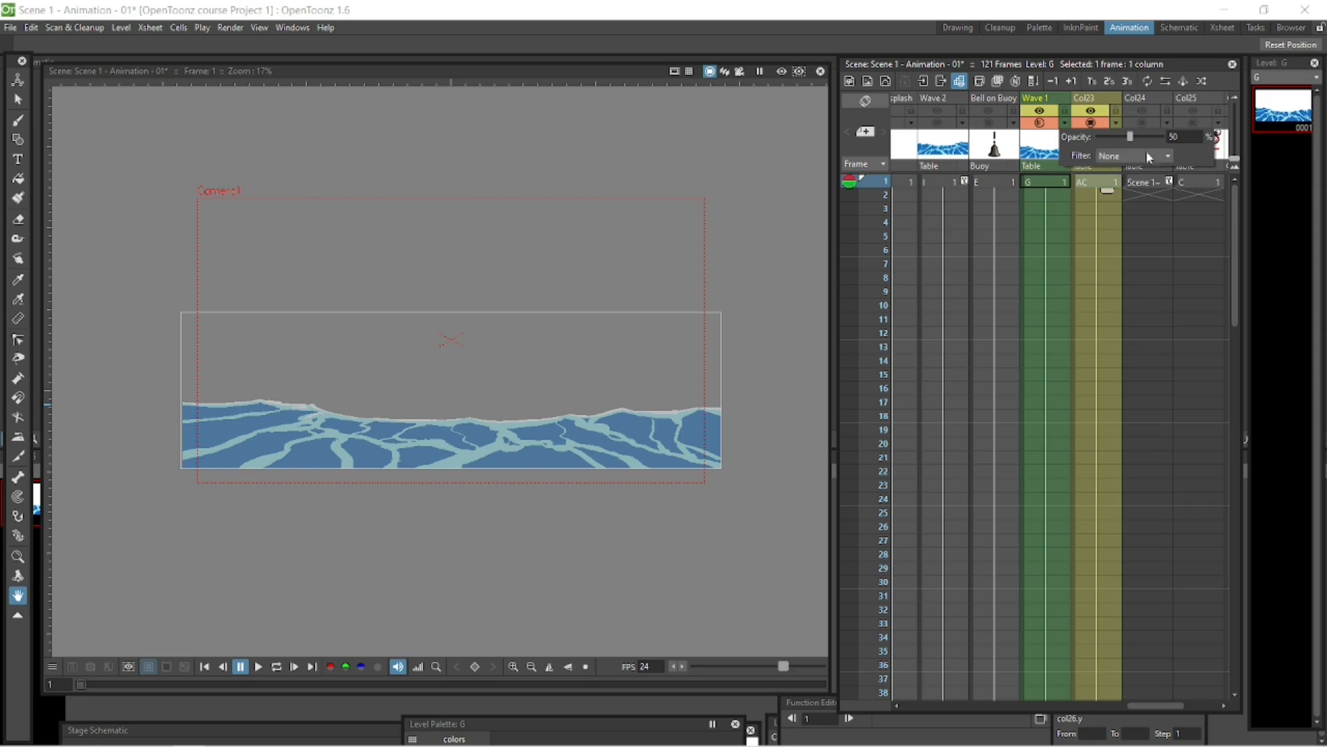
# Insert another empty column between the AC column and the sketch column
pyautogui.click(1143, 96)
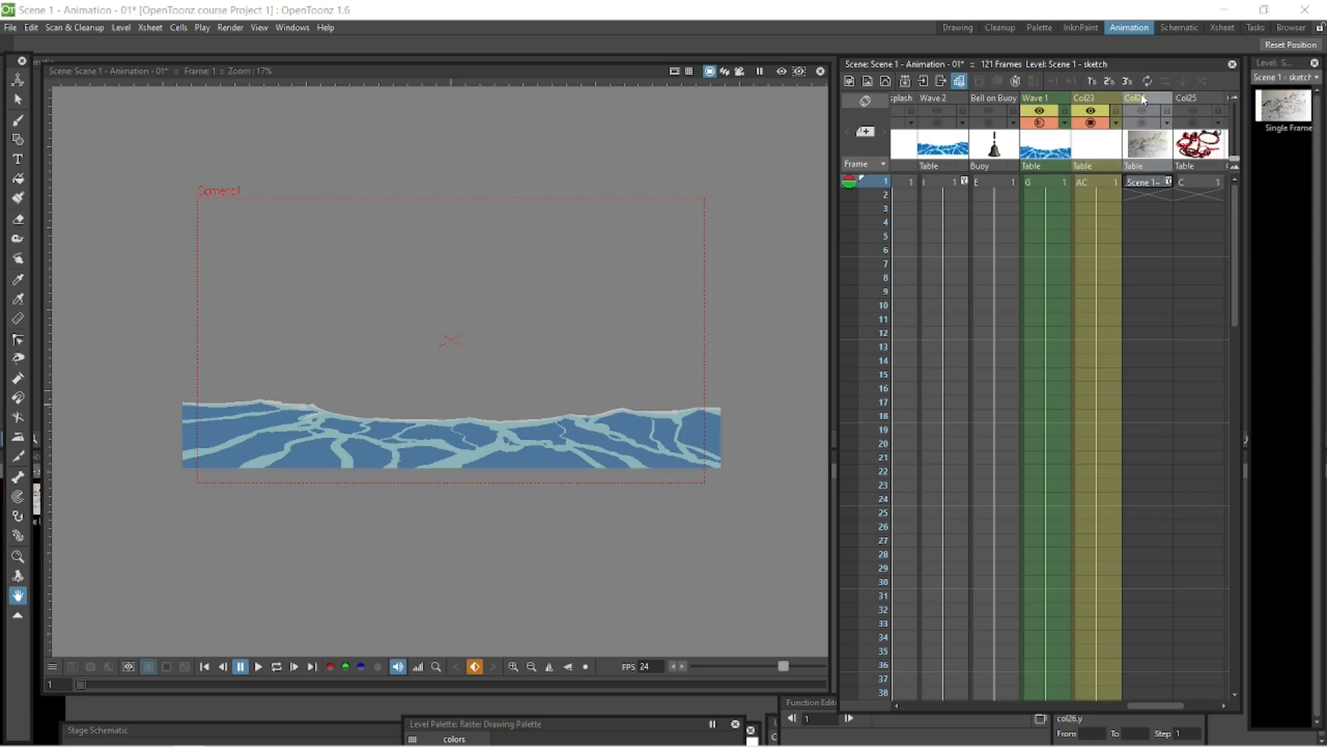
pyautogui.rightClick(1142, 99)
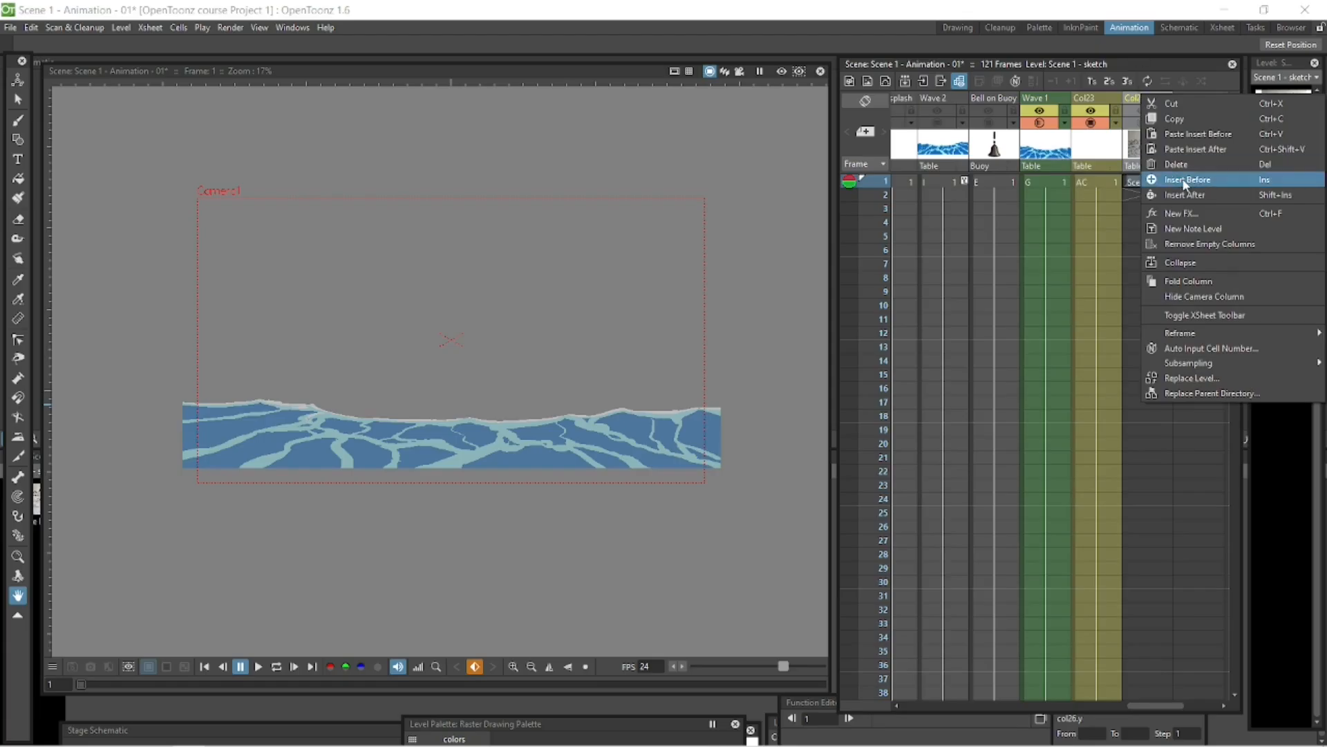
pyautogui.click(1185, 181)
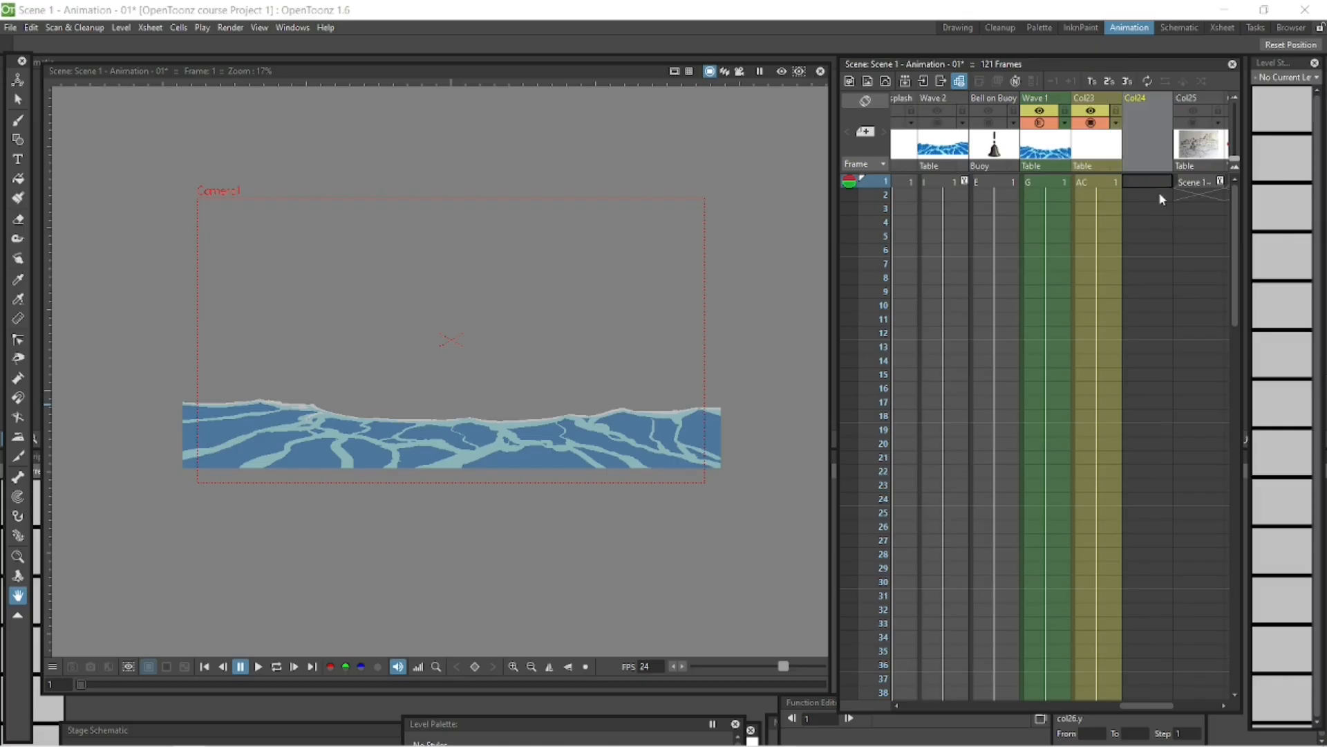
# Create a Toonz Raster level named AD in frame 1 of the empty column beside AC, keeping the 406.4 × 228.6 mm size
pyautogui.click(1151, 184)
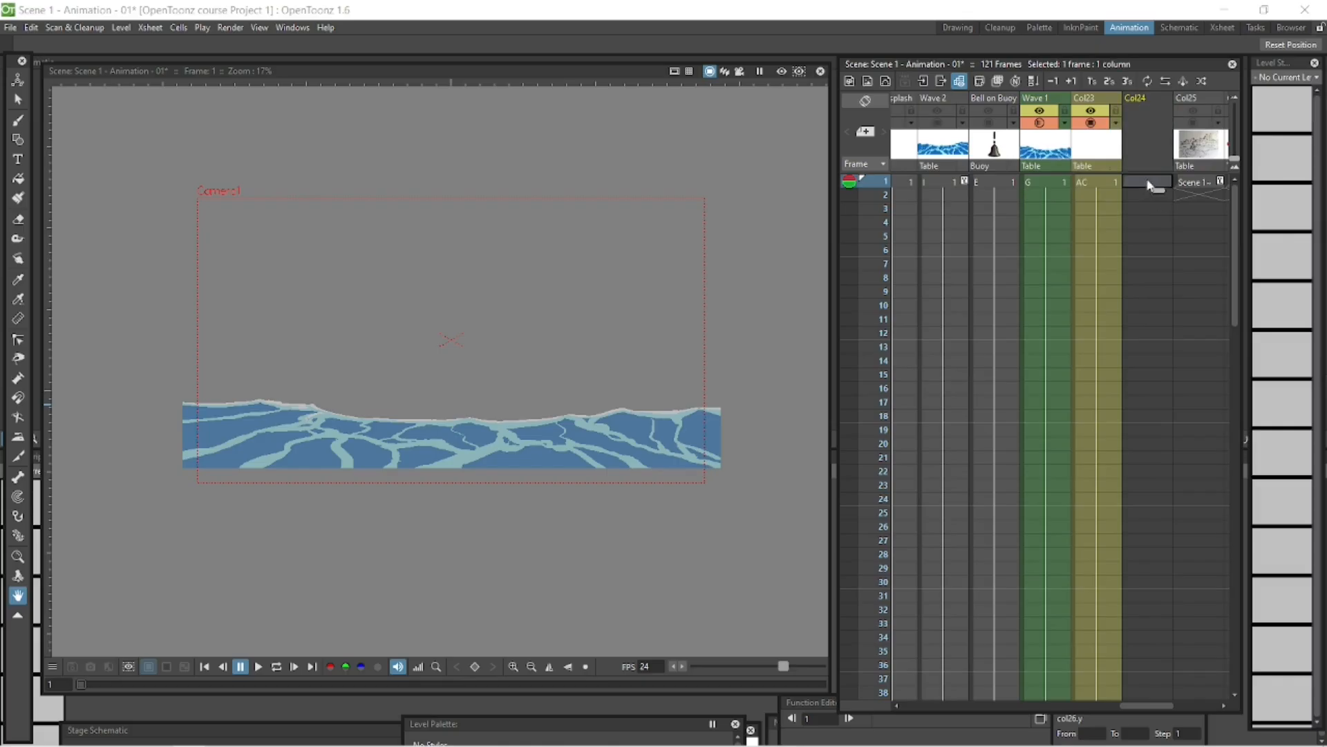
pyautogui.rightClick(1147, 184)
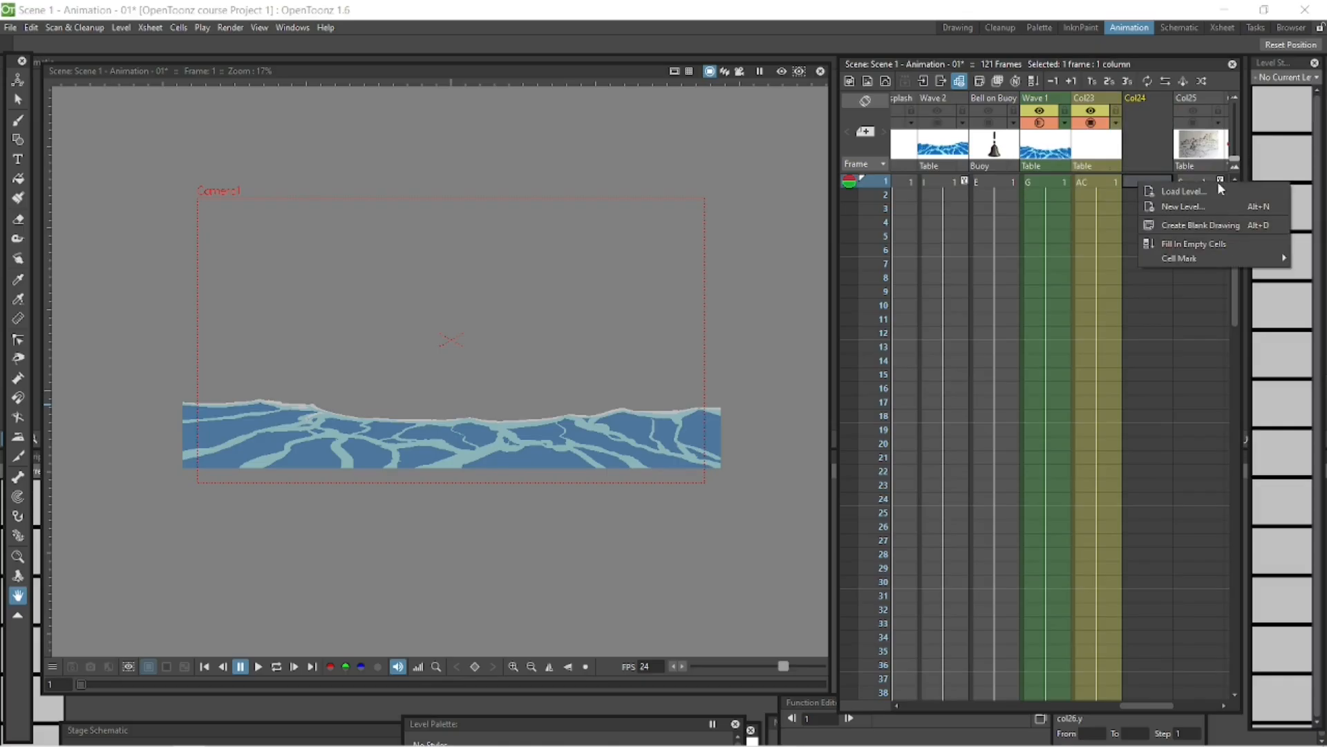
pyautogui.click(1192, 210)
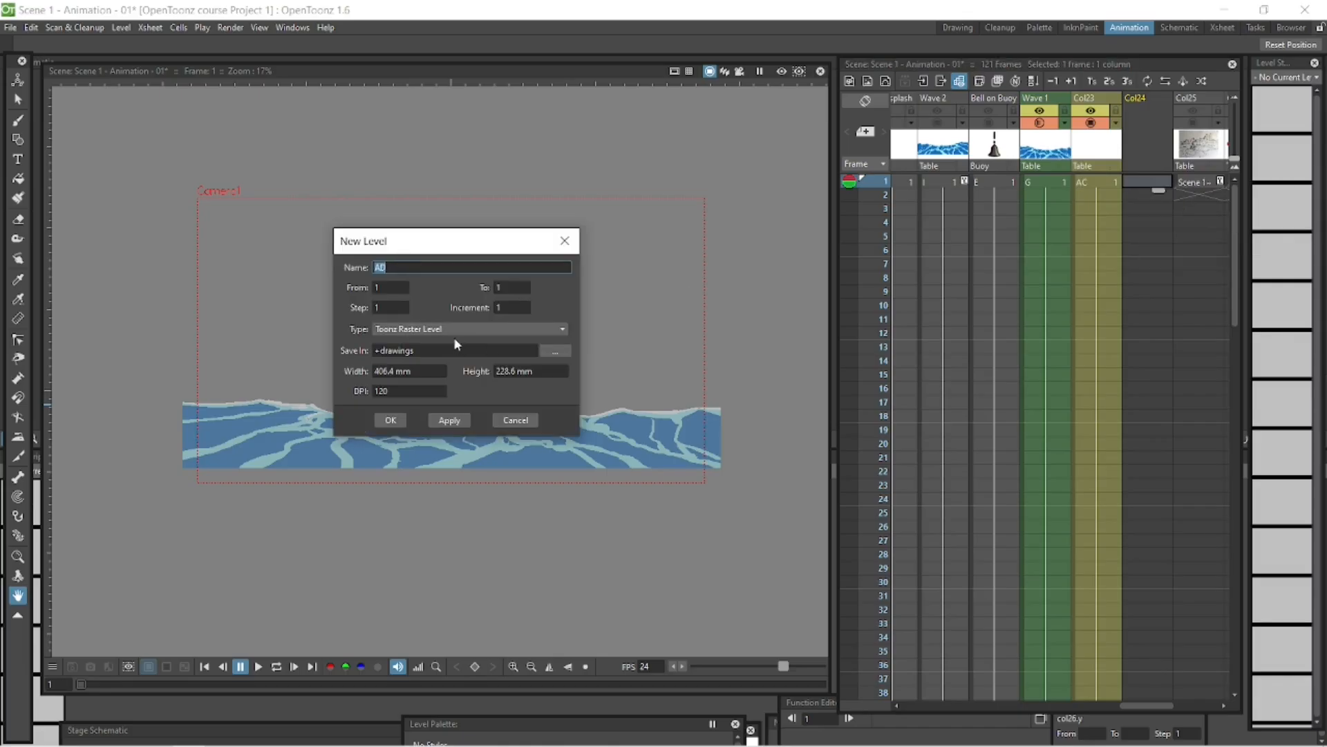
pyautogui.click(449, 421)
pyautogui.click(504, 421)
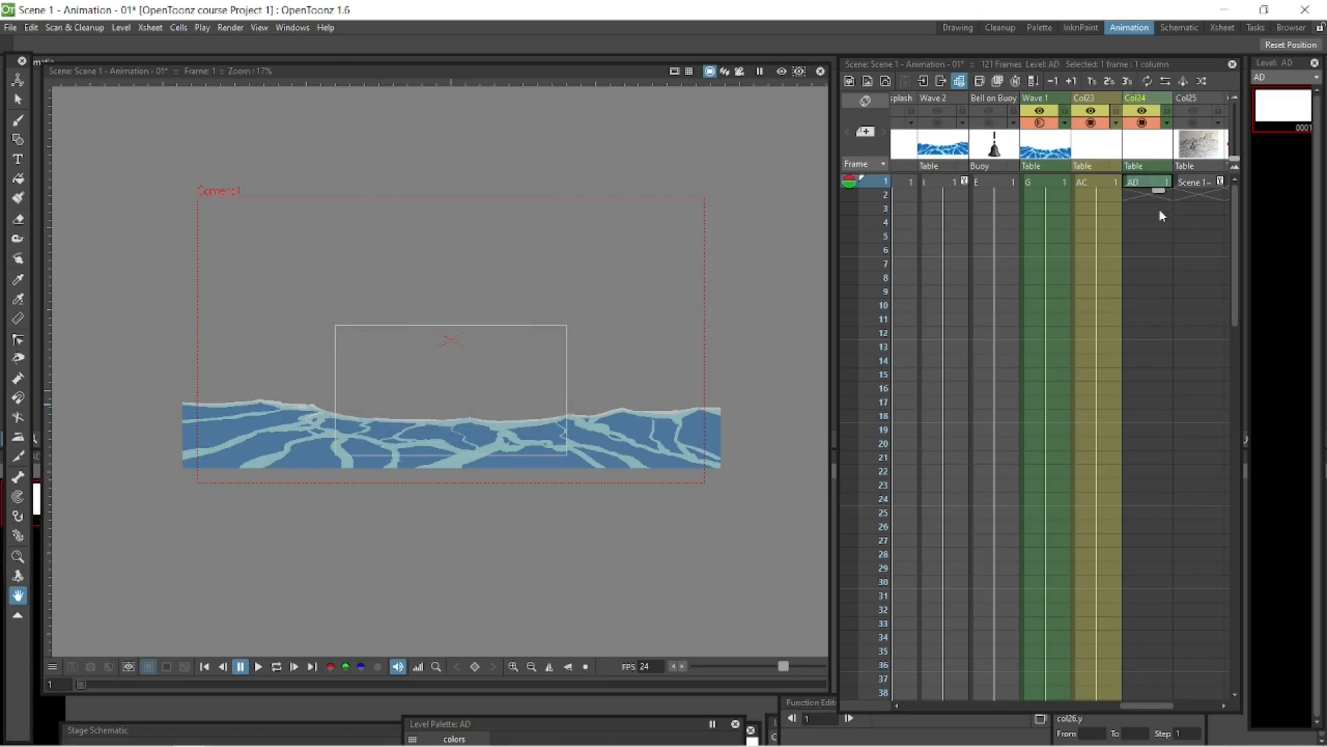
# Fill the empty cells of the AD column through frame 120
pyautogui.moveTo(1235, 224); pyautogui.dragTo(1210, 675)
pyautogui.click(1149, 667)
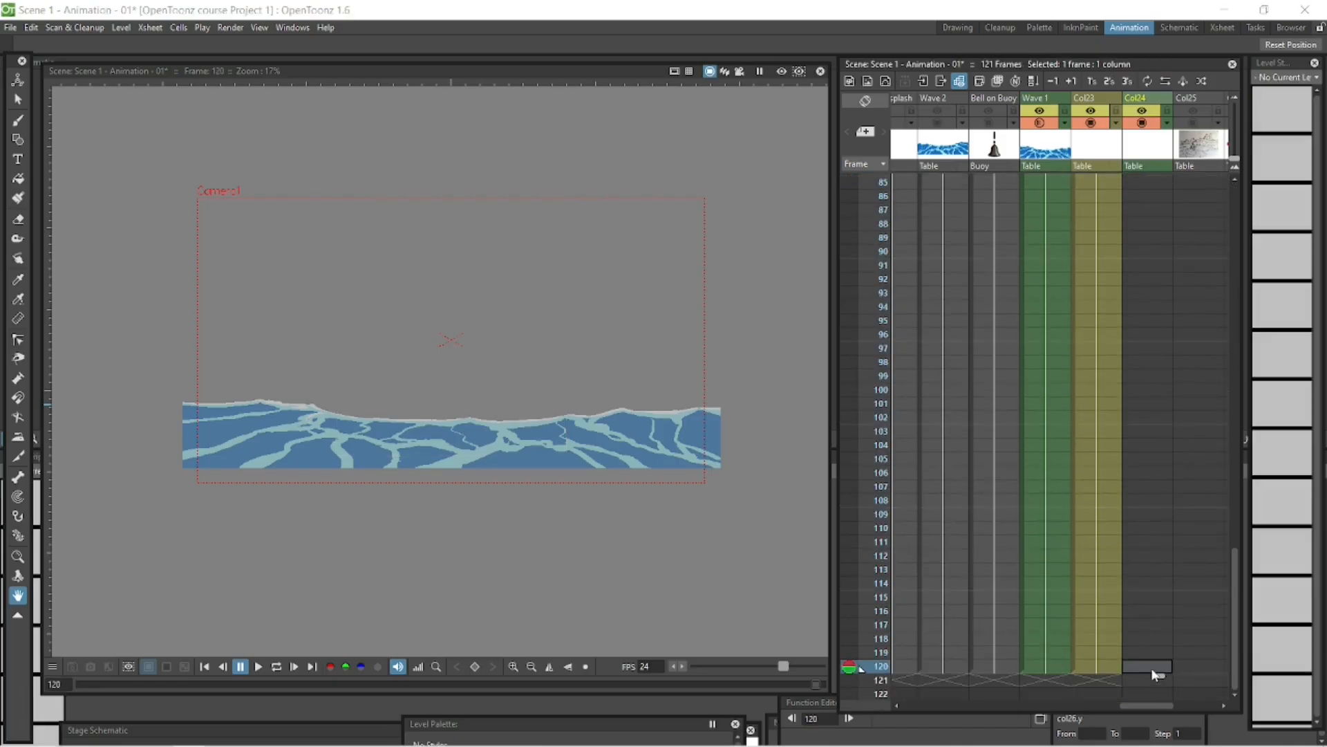
pyautogui.rightClick(1153, 674)
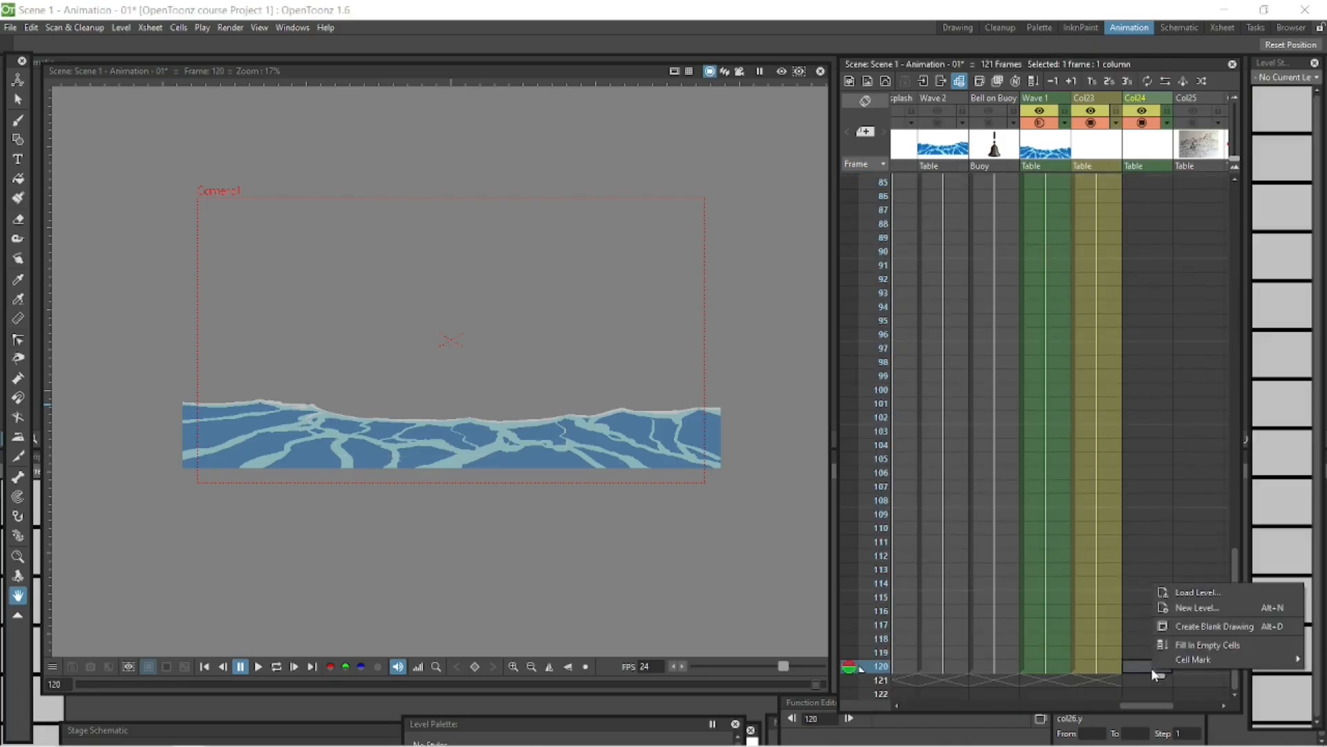
pyautogui.click(1203, 645)
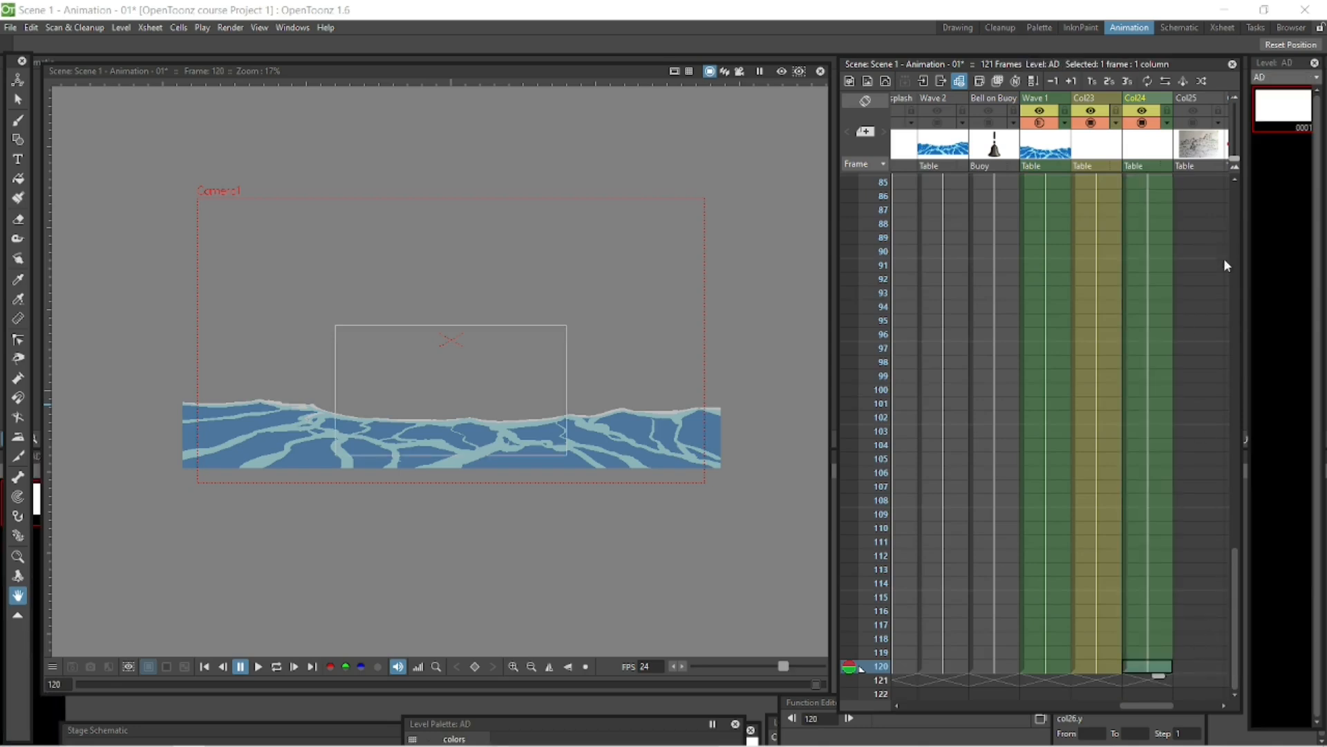
pyautogui.scroll(15, 1217, 484)
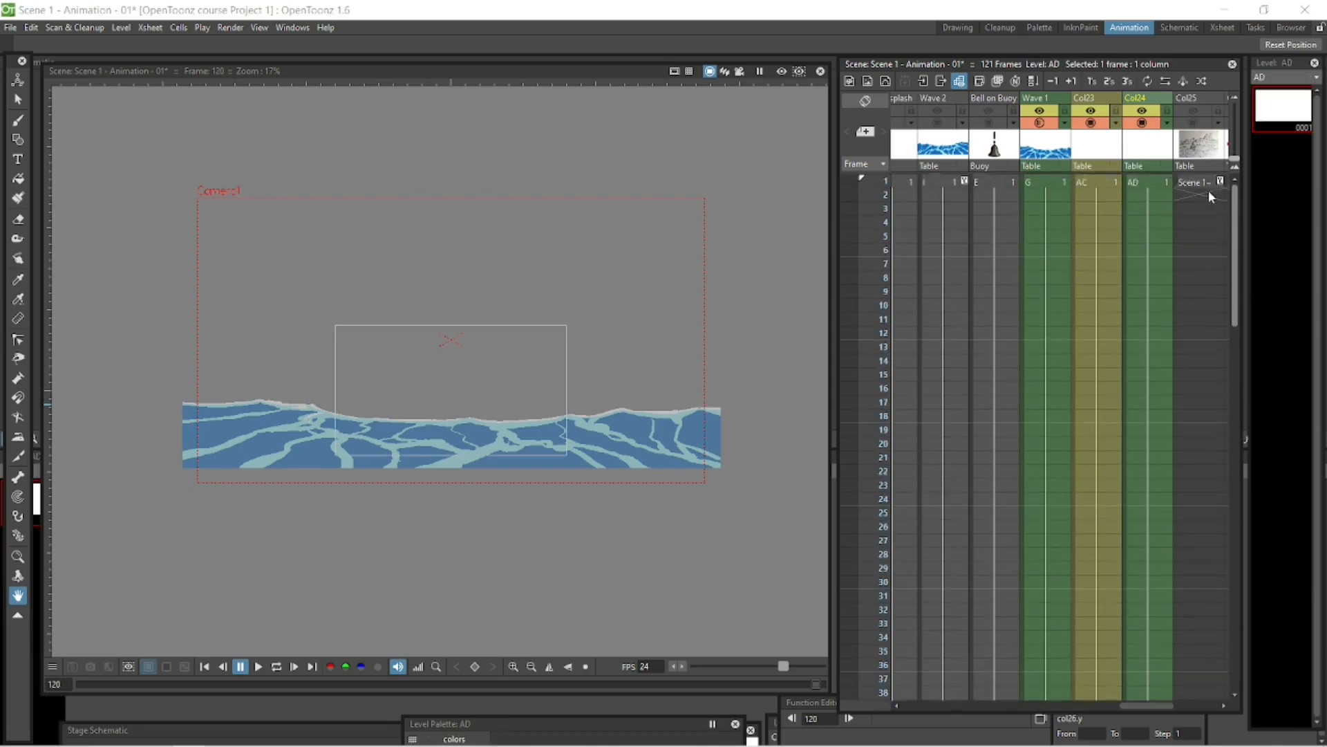
# Resize the AD level's canvas to a width of 2500 pixels
pyautogui.click(1151, 185)
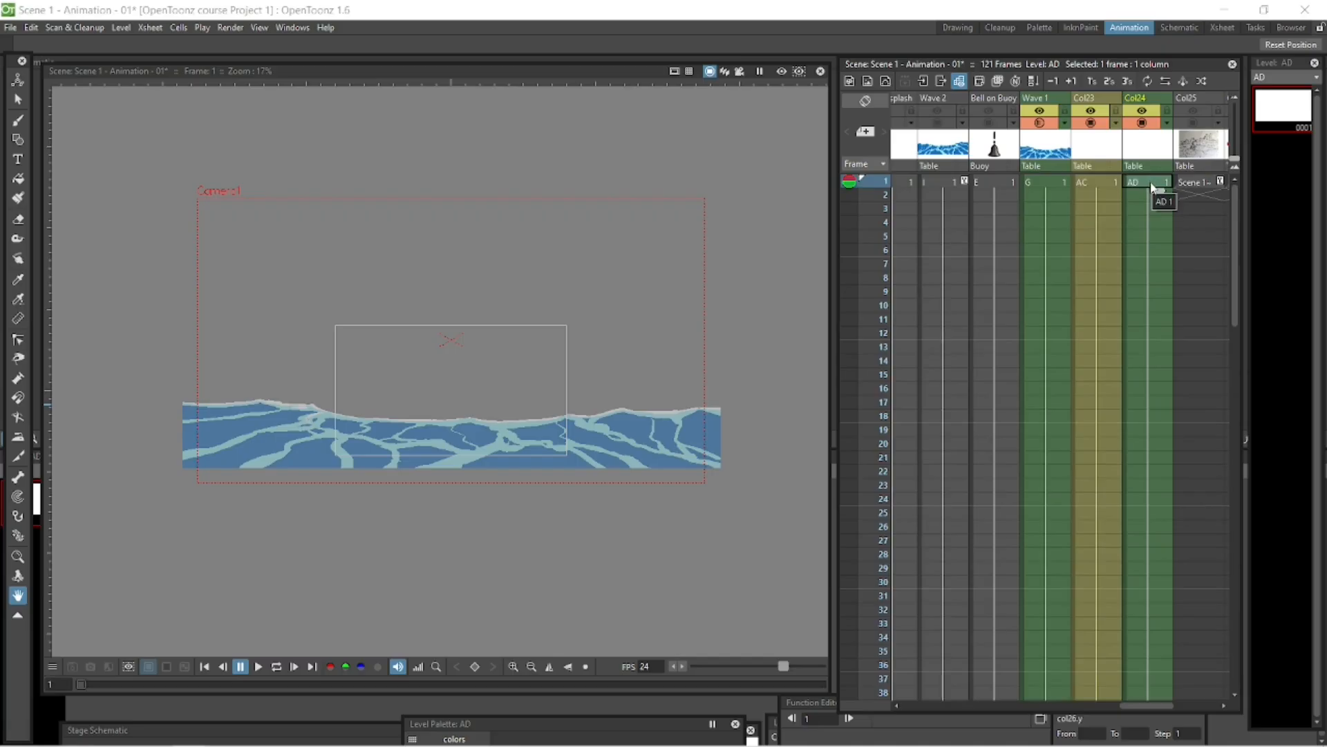
pyautogui.rightClick(1152, 187)
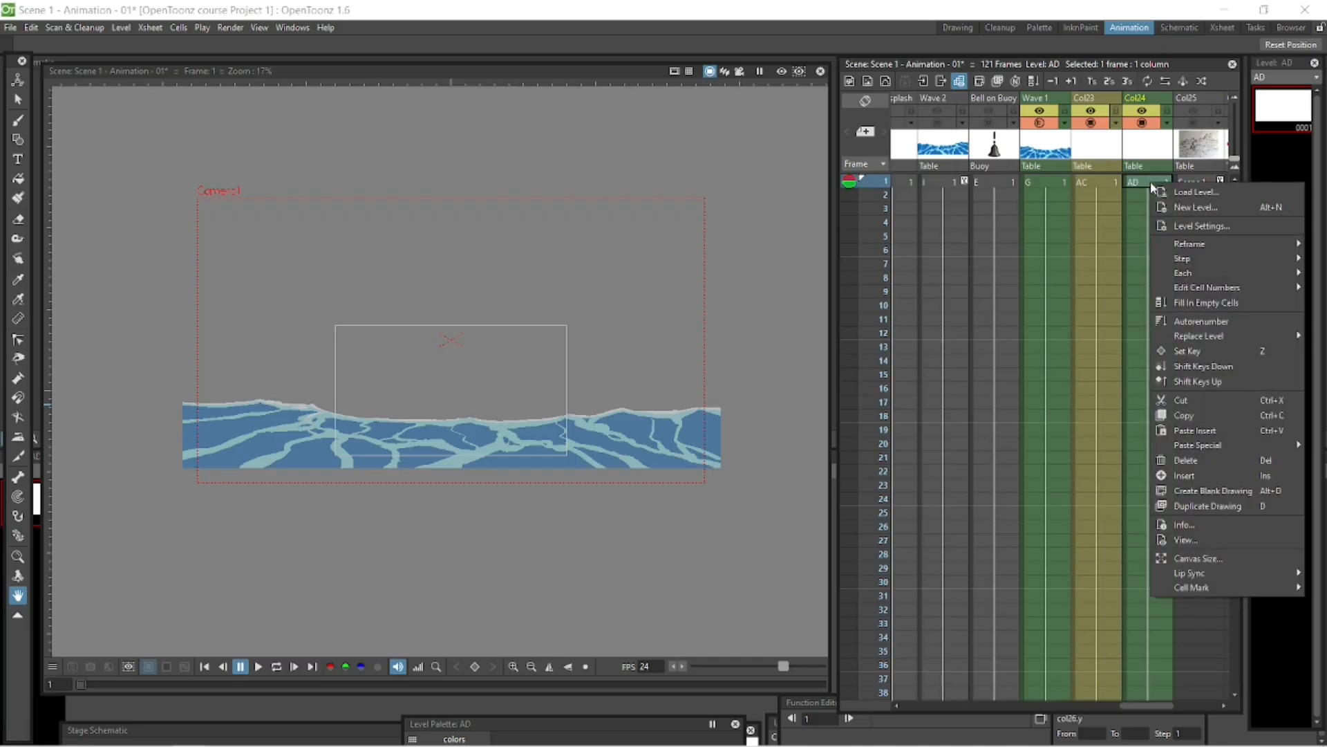
pyautogui.click(1201, 559)
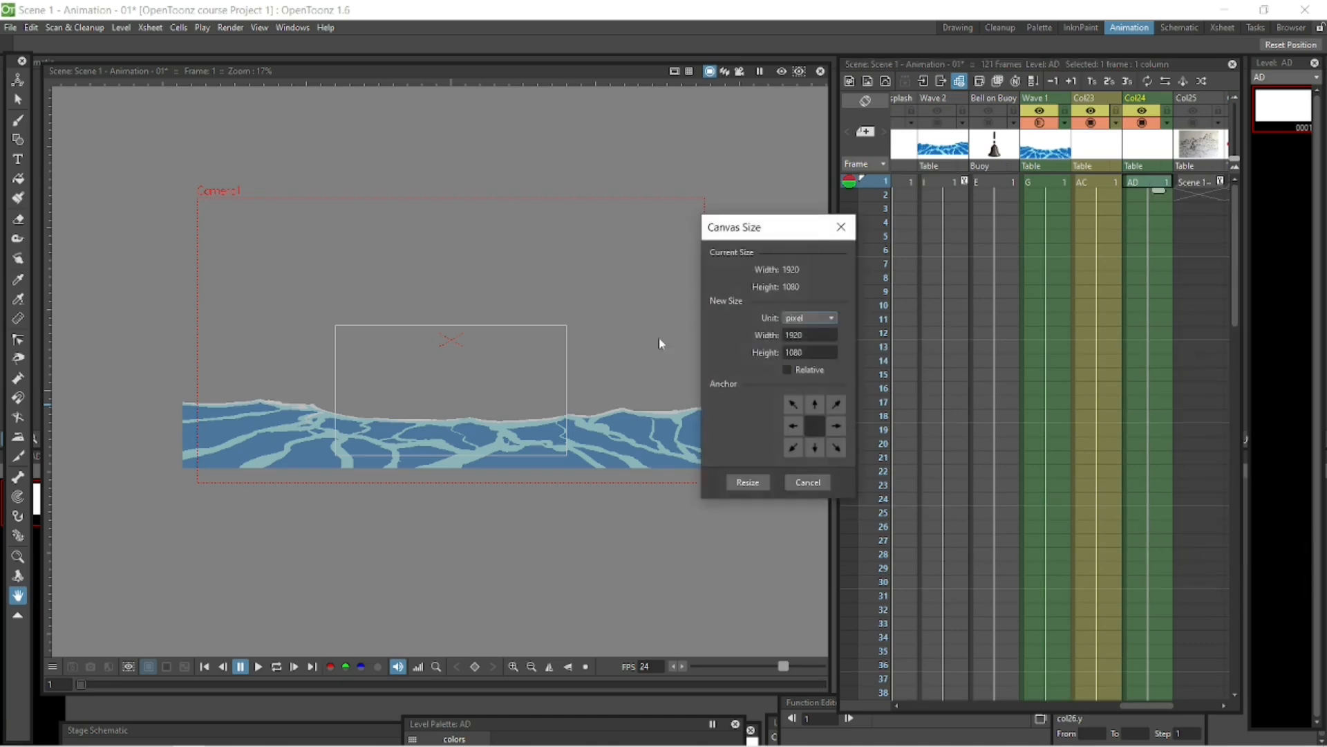
pyautogui.click(808, 337)
pyautogui.write('2500')
pyautogui.click(748, 482)
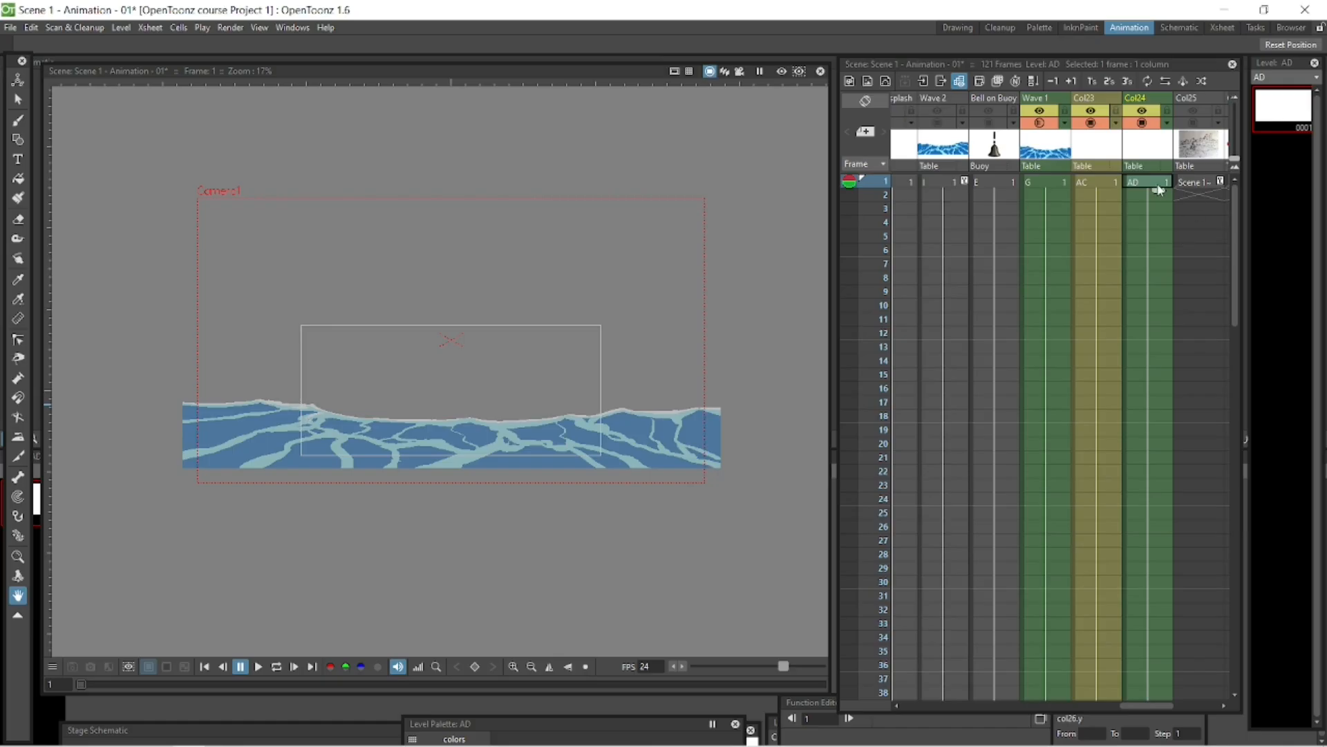
# Resize the AD level's canvas to a width of 5000 pixels
pyautogui.rightClick(1160, 188)
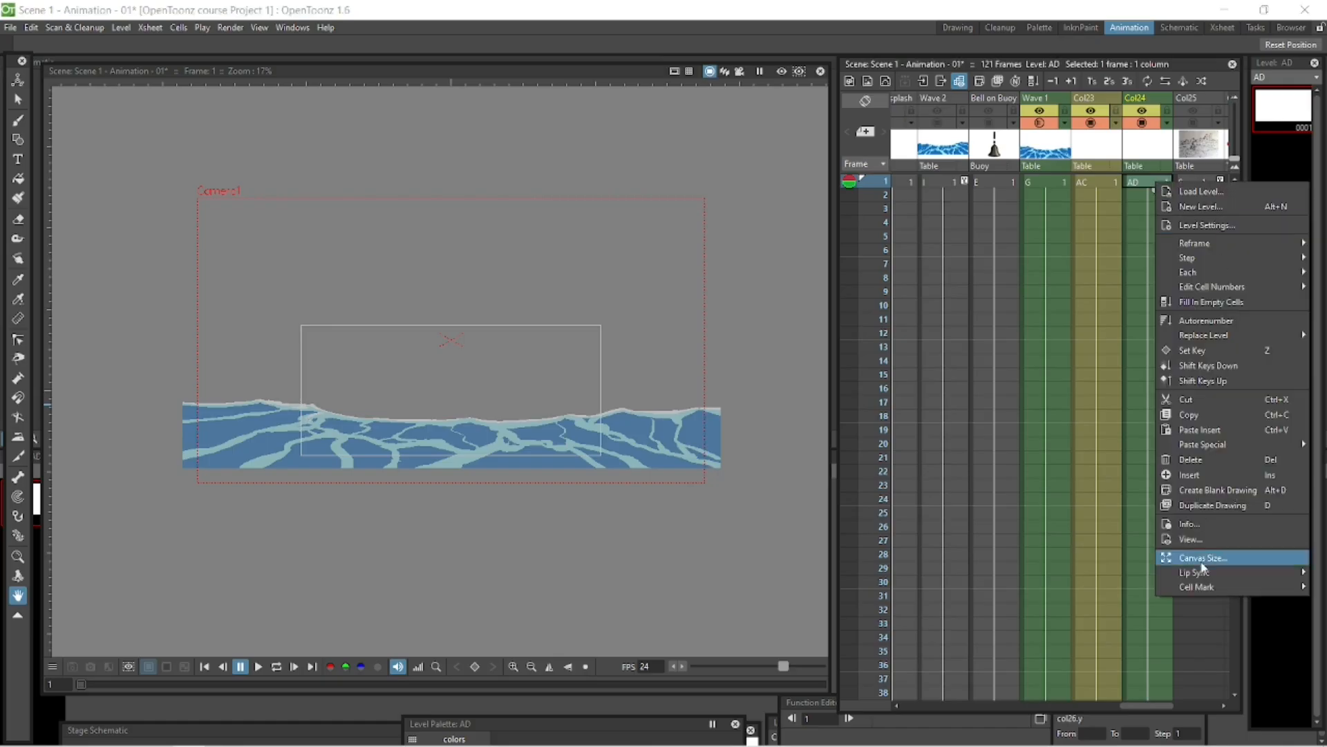
pyautogui.click(1202, 560)
pyautogui.doubleClick(816, 334)
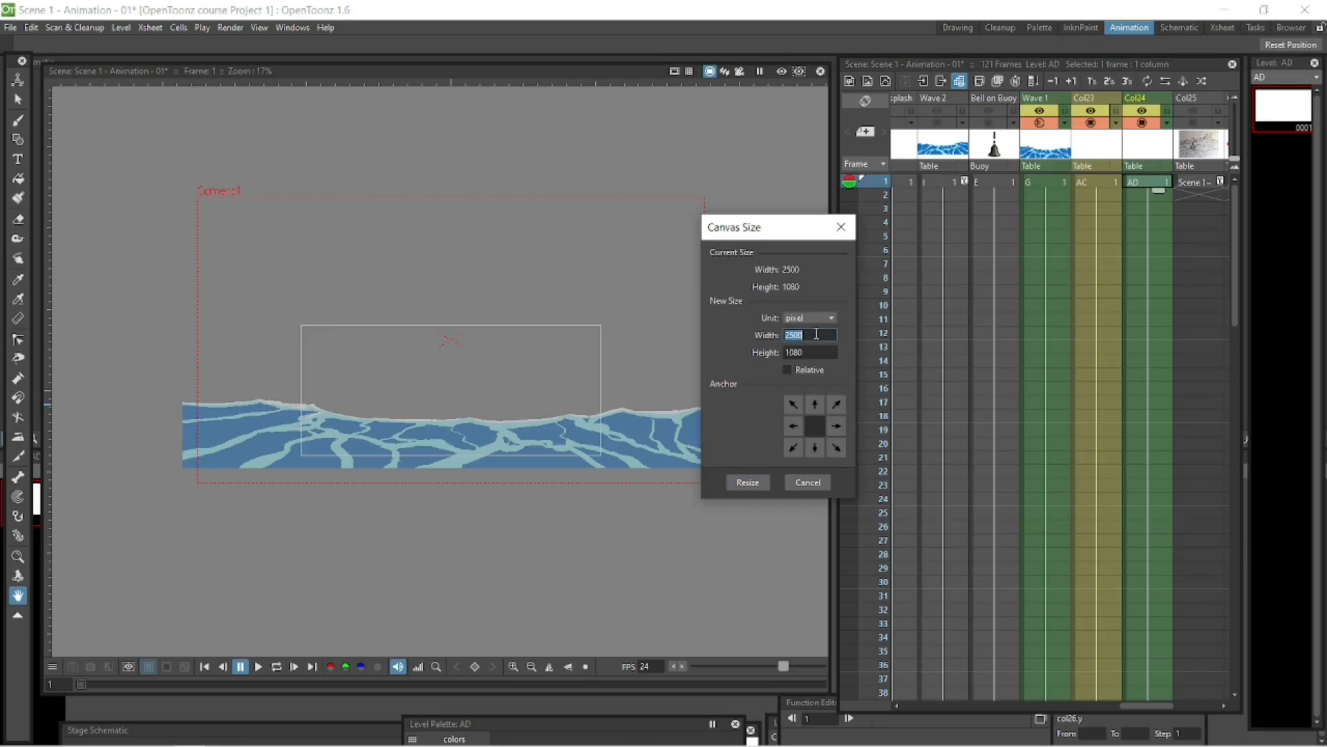
pyautogui.write('5000')
pyautogui.click(756, 489)
# Move the AD level down over the wave artwork, to about X 5 mm and Y -52 mm, and switch to the Selection tool
pyautogui.press('a')
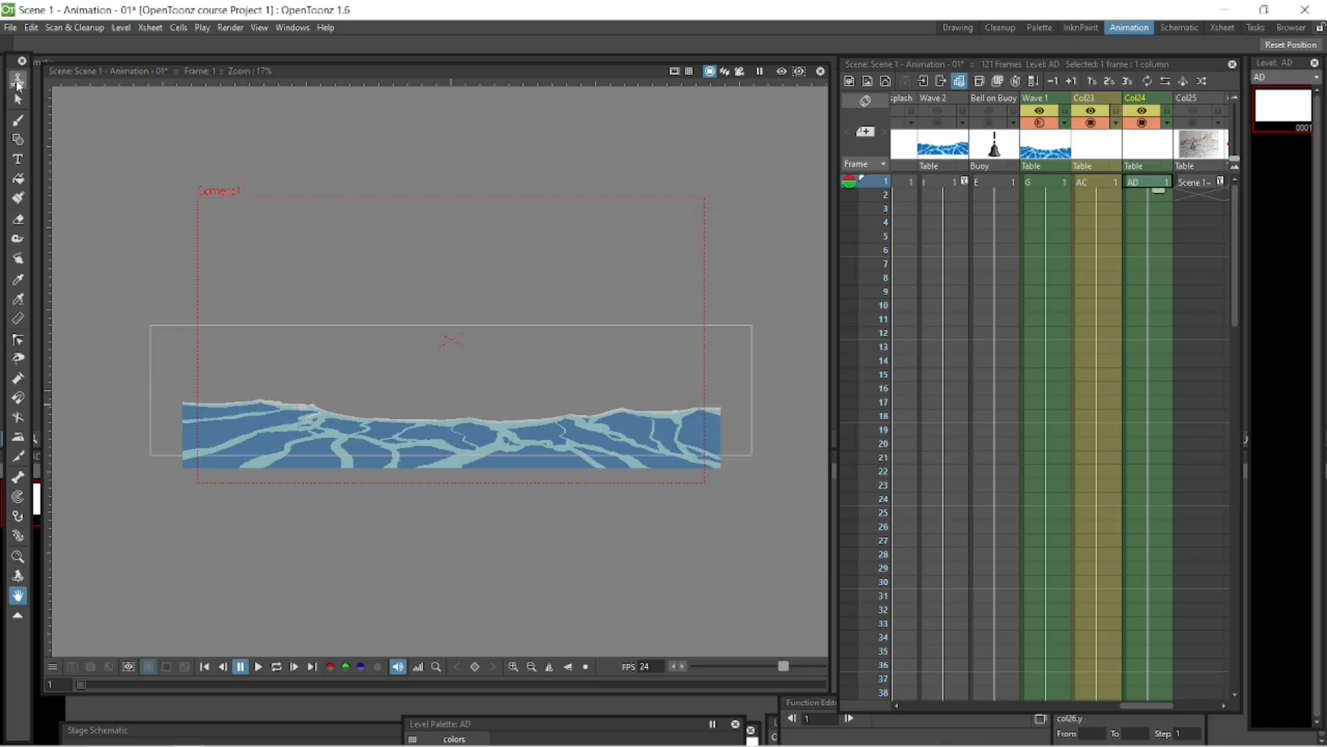
pyautogui.moveTo(542, 363); pyautogui.dragTo(542, 383)
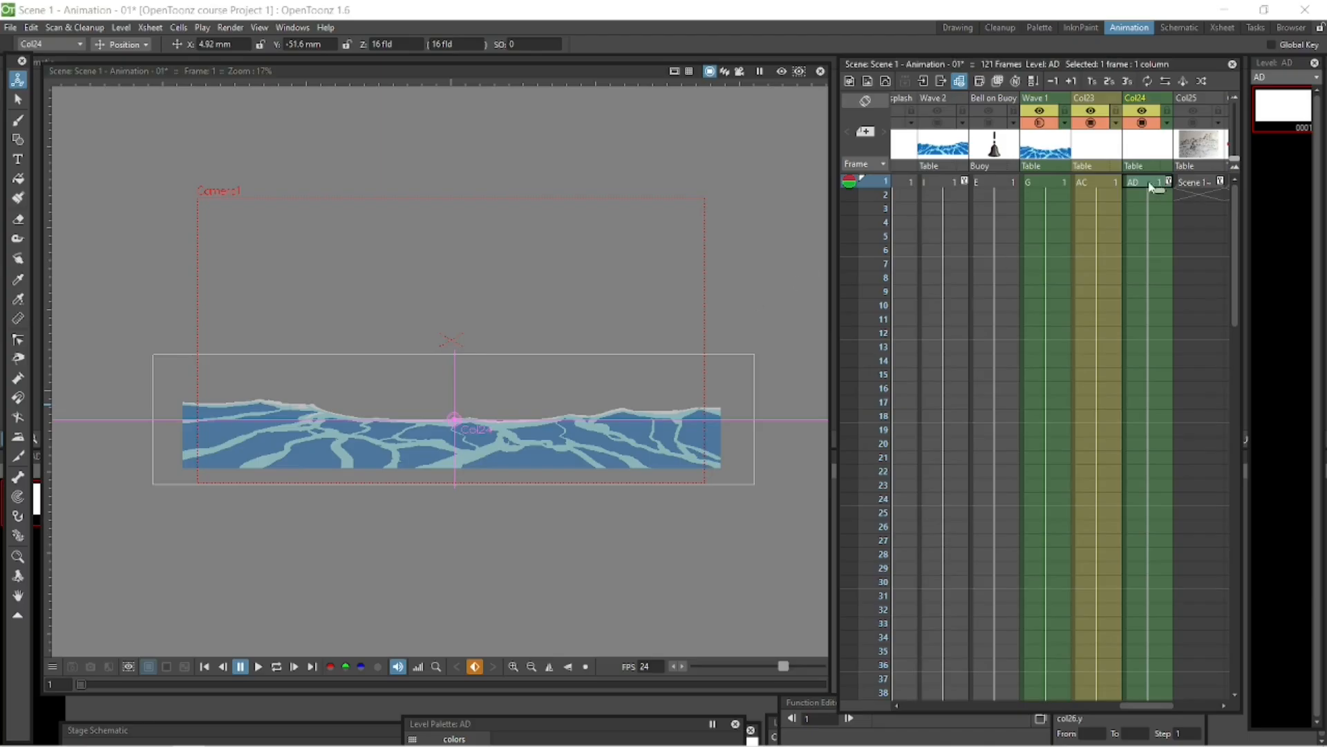
pyautogui.click(18, 99)
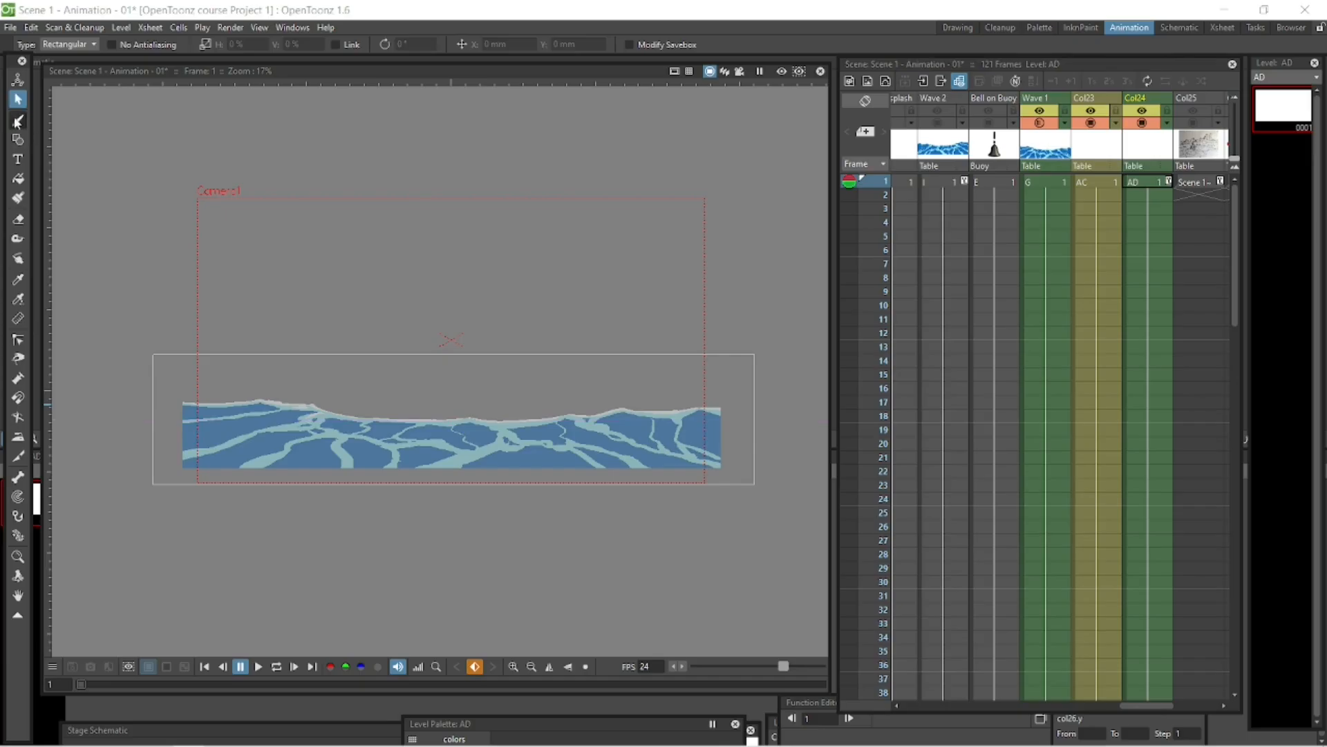
# Draw a freehand brush line along the wave crest across the AD level's canvas, undoing strokes that miss
pyautogui.click(18, 120)
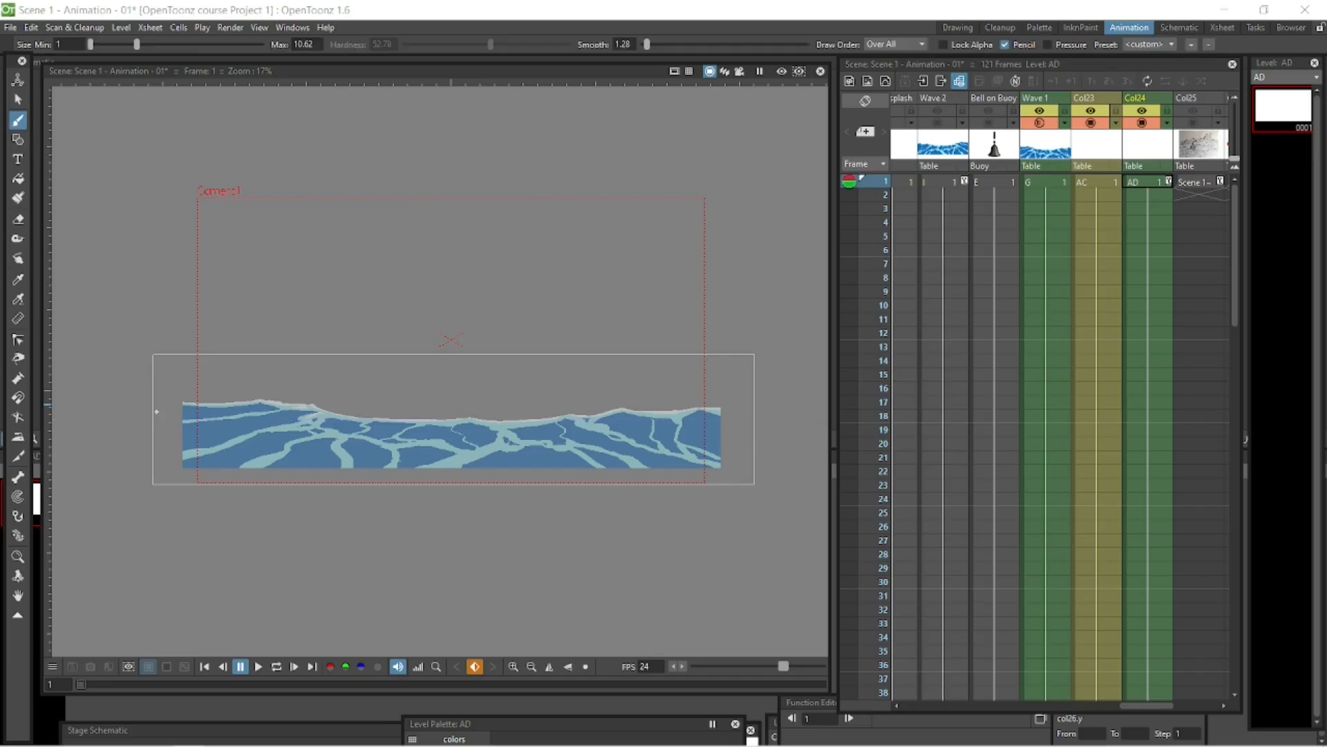
pyautogui.moveTo(156, 411)
pyautogui.mouseDown()
pyautogui.moveTo(215, 394)
pyautogui.moveTo(456, 439)
pyautogui.mouseUp()
pyautogui.moveTo(153, 418)
pyautogui.mouseDown()
pyautogui.moveTo(310, 398)
pyautogui.moveTo(453, 420)
pyautogui.moveTo(754, 415)
pyautogui.mouseUp()
pyautogui.hotkey('ctrl', 'z')
pyautogui.moveTo(162, 398)
pyautogui.mouseDown()
pyautogui.moveTo(546, 415)
pyautogui.moveTo(741, 404)
pyautogui.mouseUp()
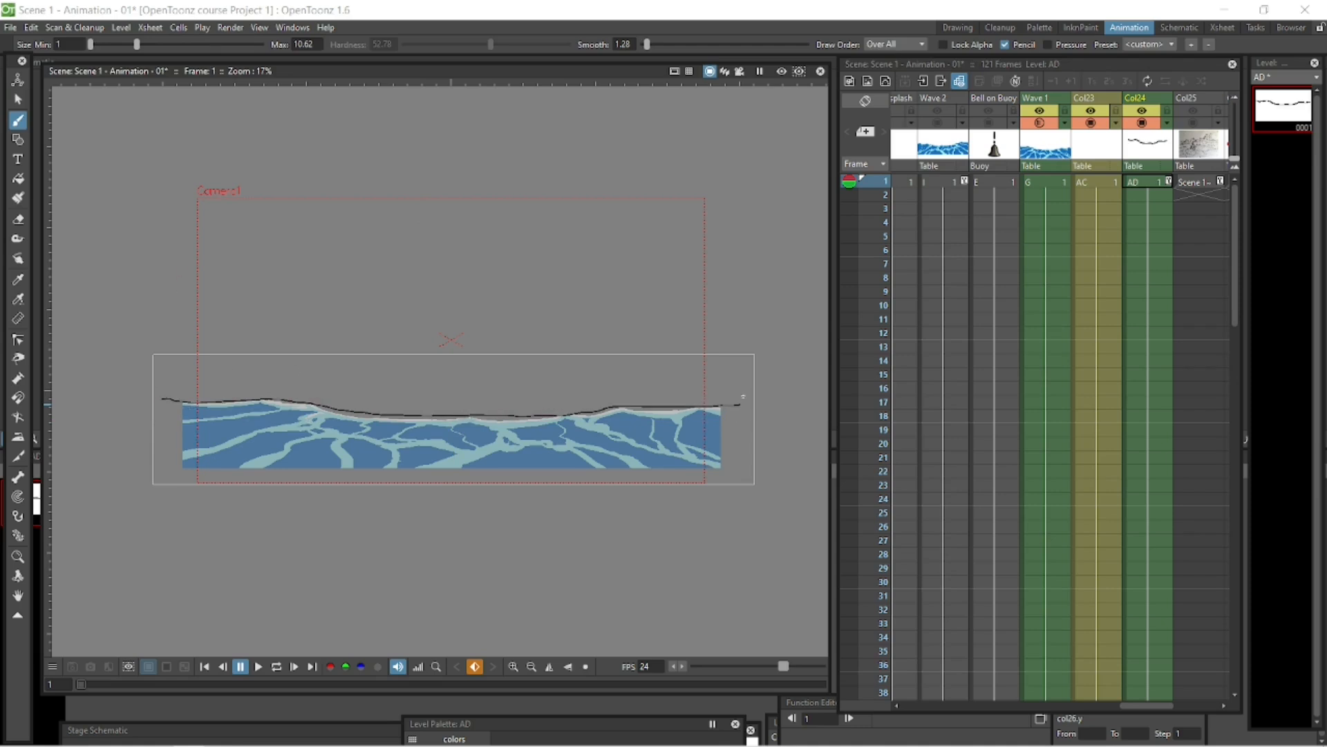
# Move the AD level at frame 120 to about X 66 mm and Y -99 mm, and play the animation in a loop
pyautogui.click(1153, 184)
pyautogui.press('a')
pyautogui.moveTo(1236, 255); pyautogui.dragTo(1236, 626)
pyautogui.click(1162, 665)
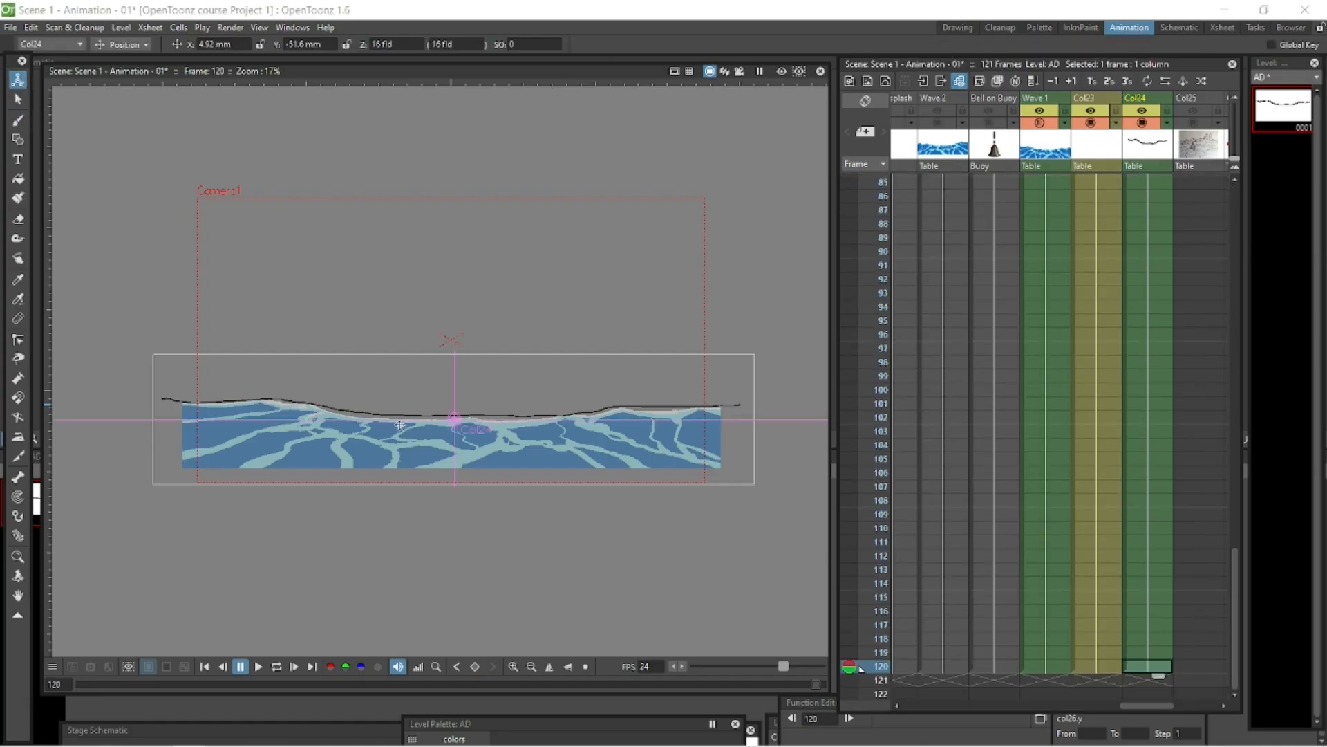
pyautogui.moveTo(400, 424)
pyautogui.mouseDown()
pyautogui.moveTo(661, 443)
pyautogui.moveTo(376, 426)
pyautogui.moveTo(435, 453)
pyautogui.mouseUp()
pyautogui.click(277, 667)
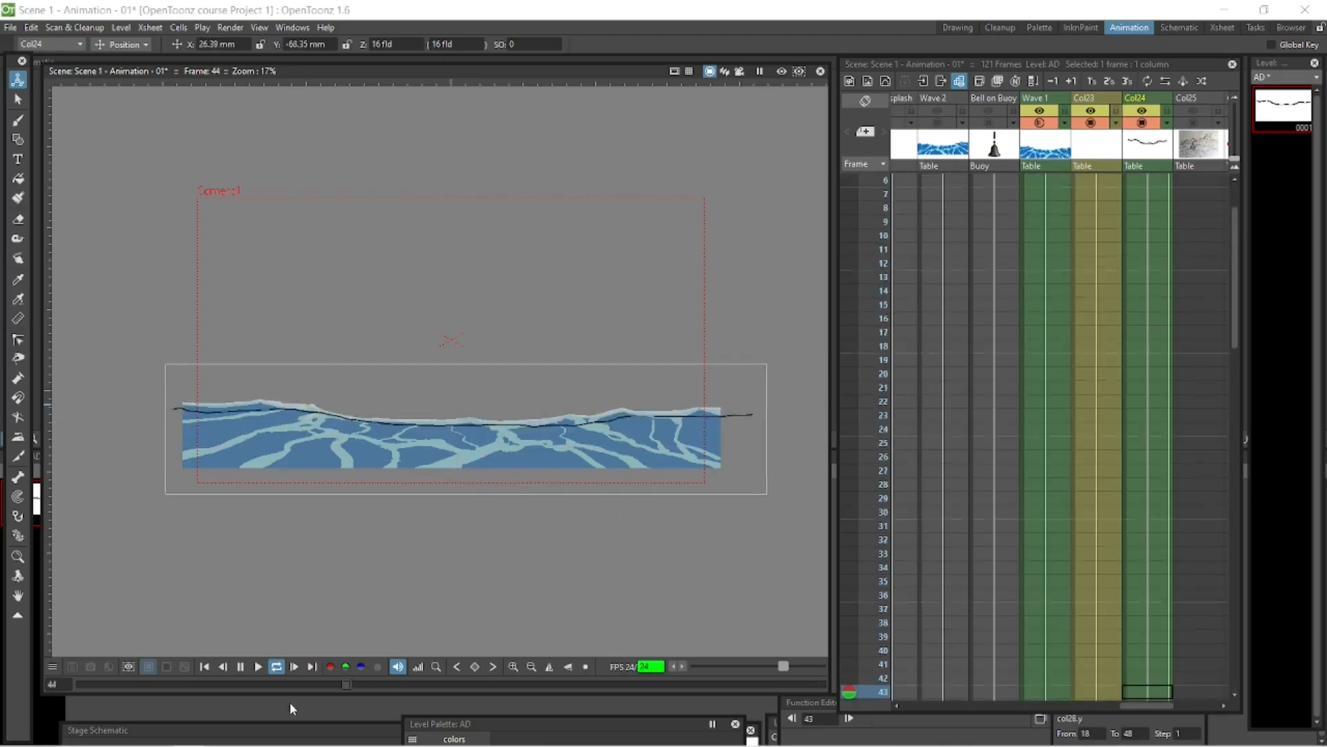
# Stop playback and delete the AD column's position keyframes at frames 120 and 1
pyautogui.click(241, 667)
pyautogui.moveTo(1234, 600); pyautogui.dragTo(1233, 639)
pyautogui.click(1167, 669)
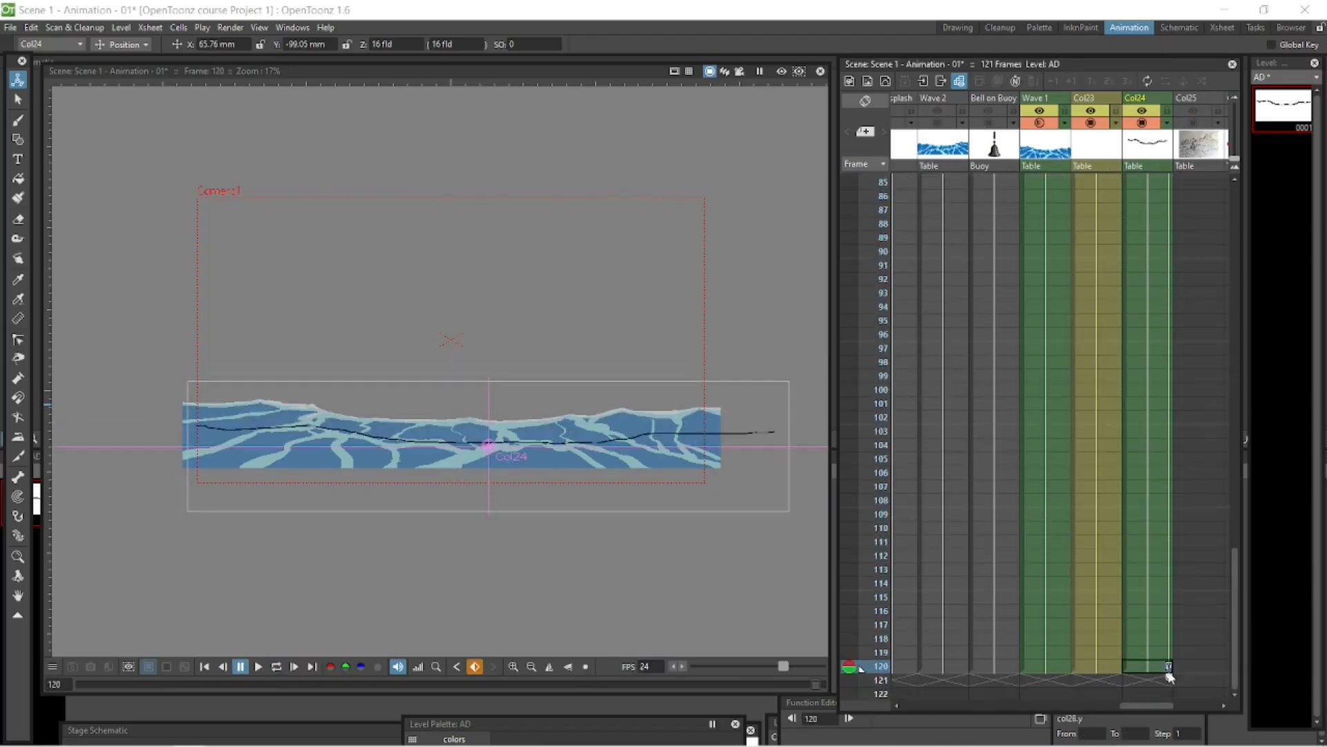
pyautogui.press('Delete')
pyautogui.moveTo(1233, 561); pyautogui.dragTo(1234, 191)
pyautogui.click(1167, 181)
pyautogui.press('Delete')
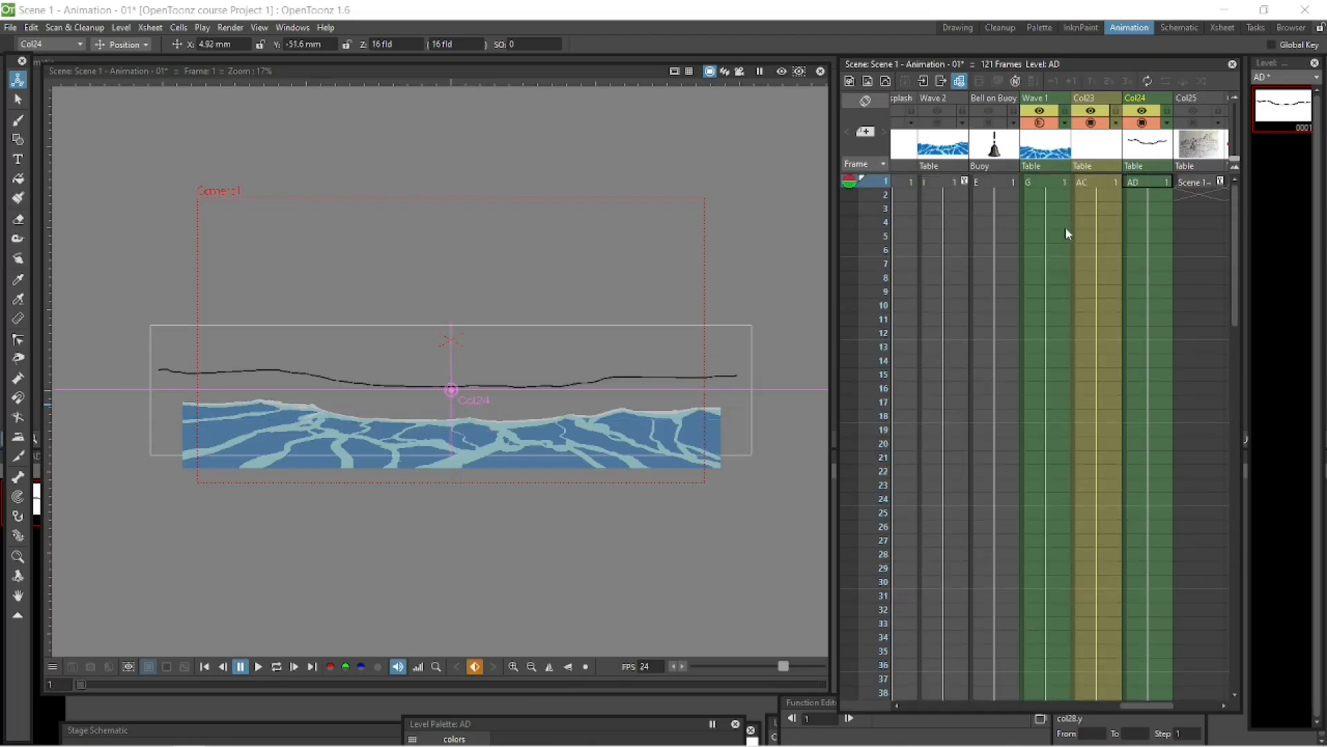
# Resize the AD level's canvas to a height of 1500 pixels
pyautogui.click(18, 100)
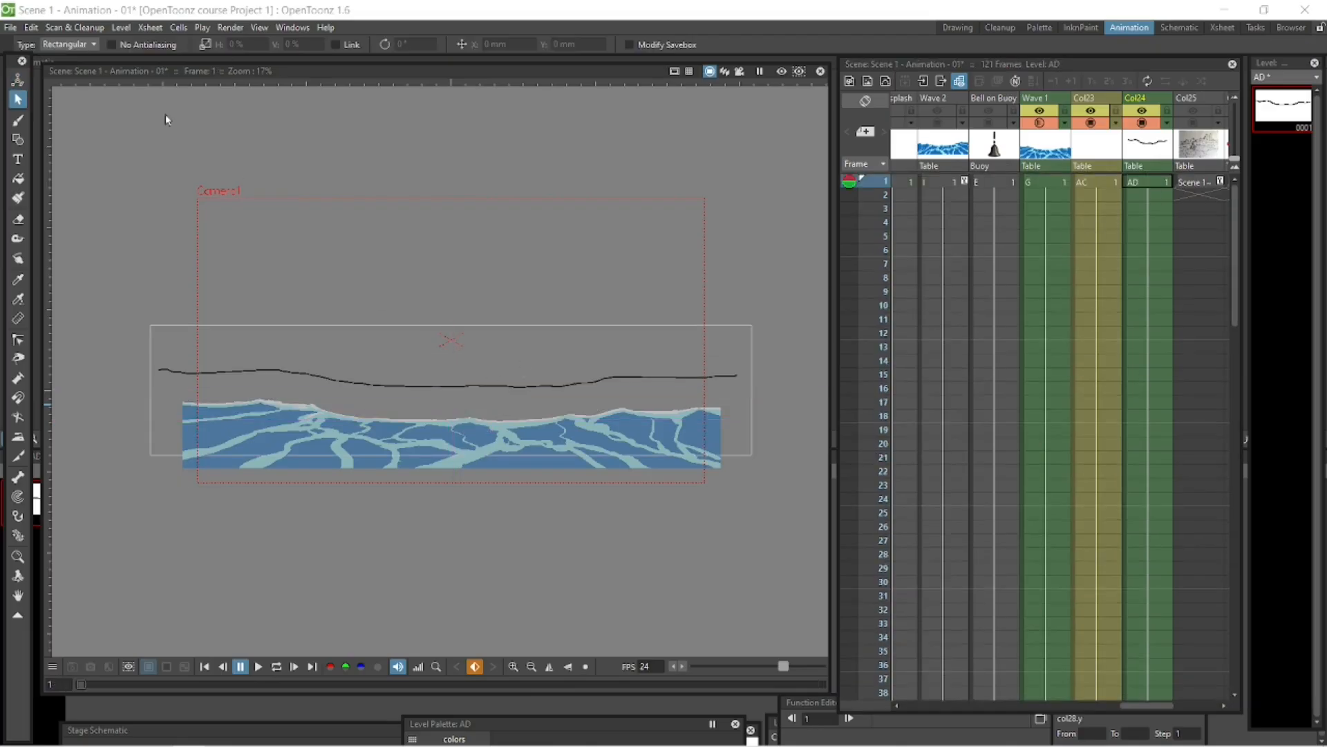
pyautogui.click(1149, 182)
pyautogui.doubleClick(1149, 183)
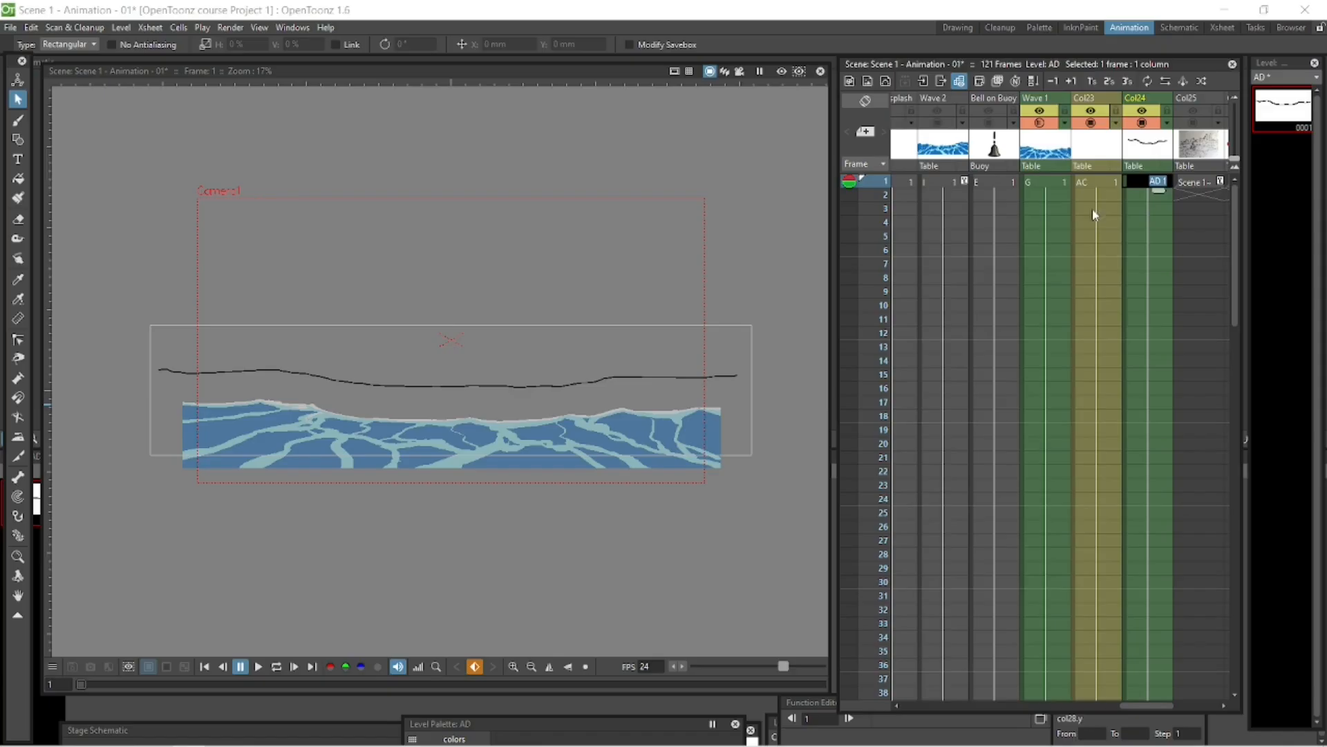
pyautogui.rightClick(1144, 181)
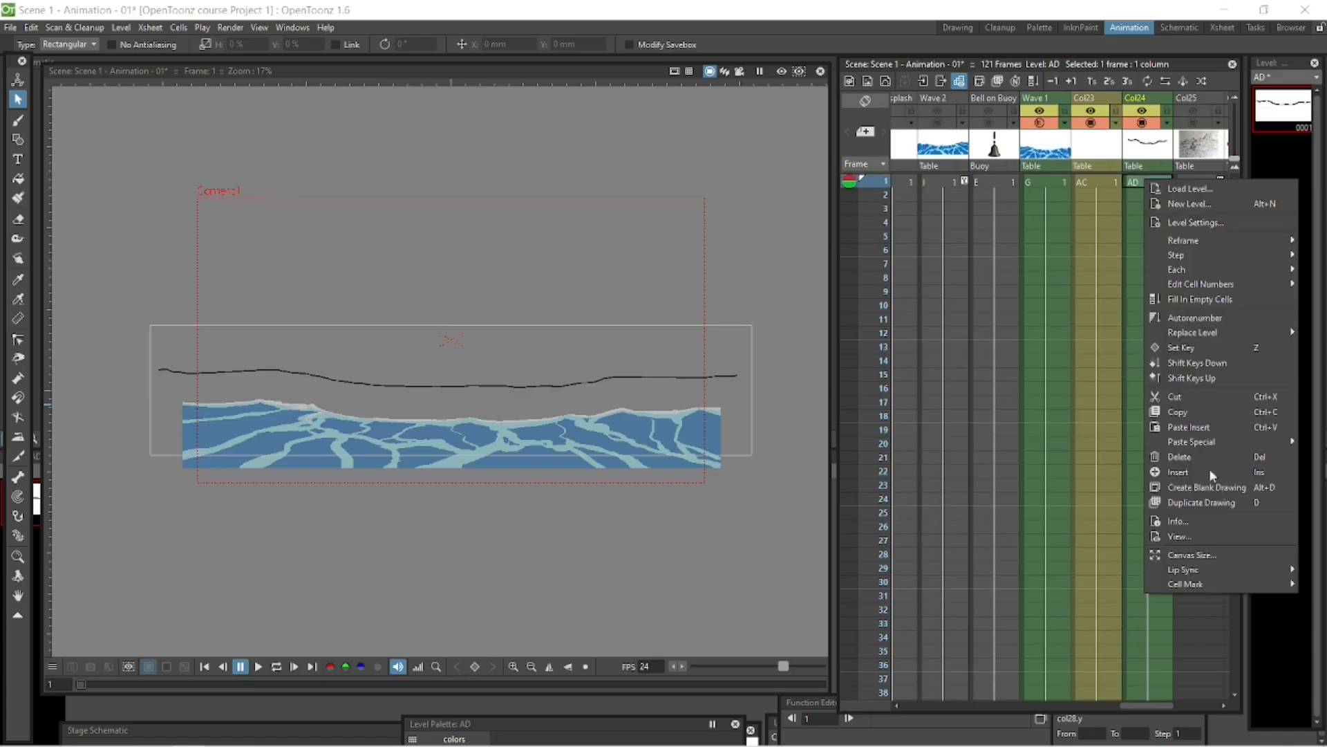
pyautogui.click(1208, 556)
pyautogui.doubleClick(816, 352)
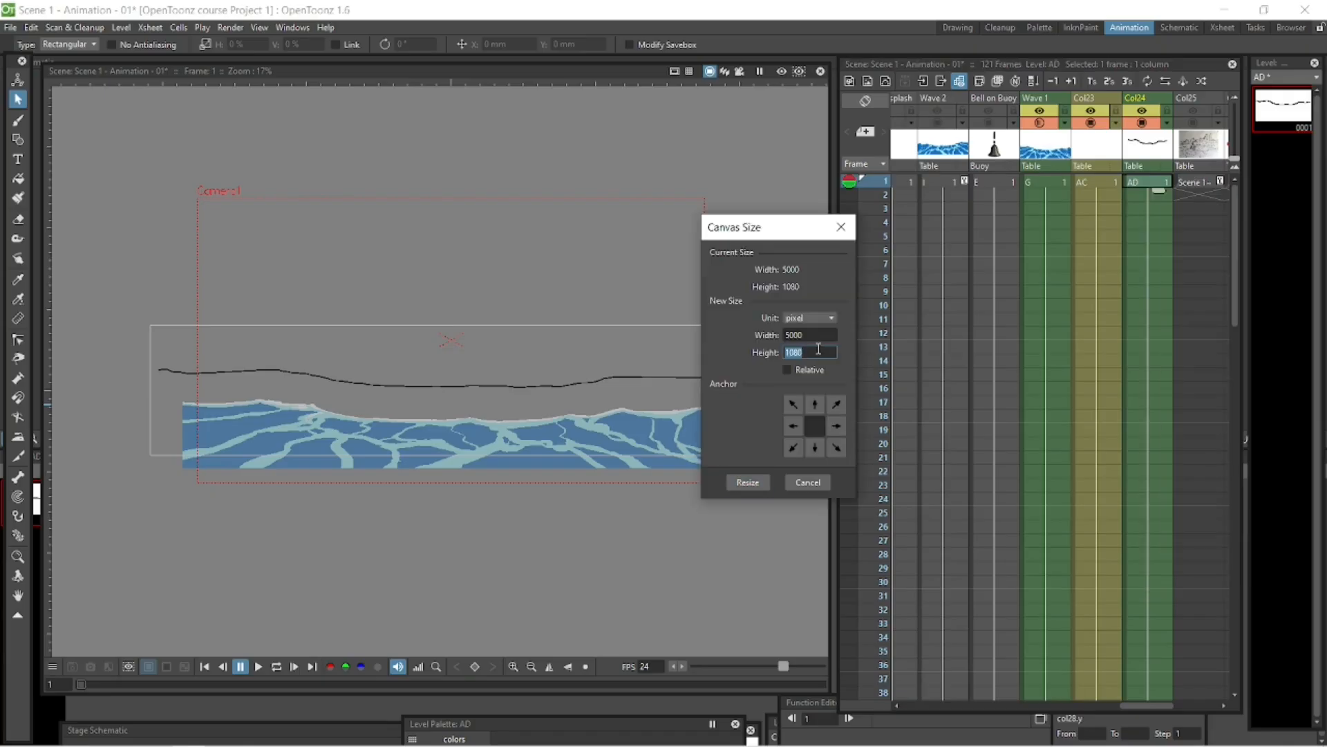
pyautogui.write('1500')
pyautogui.click(747, 482)
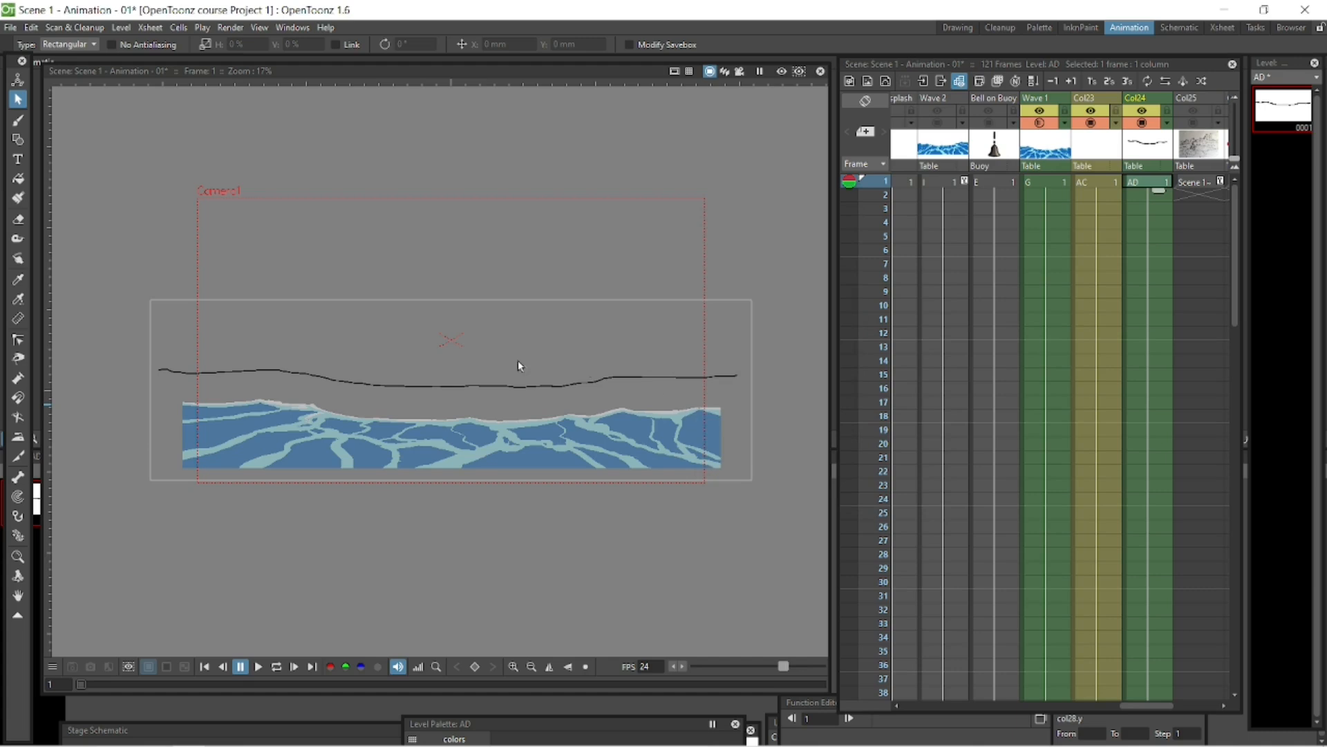
# Erase the drawn line from the AD level, enlarging the Eraser to size 331
pyautogui.click(18, 199)
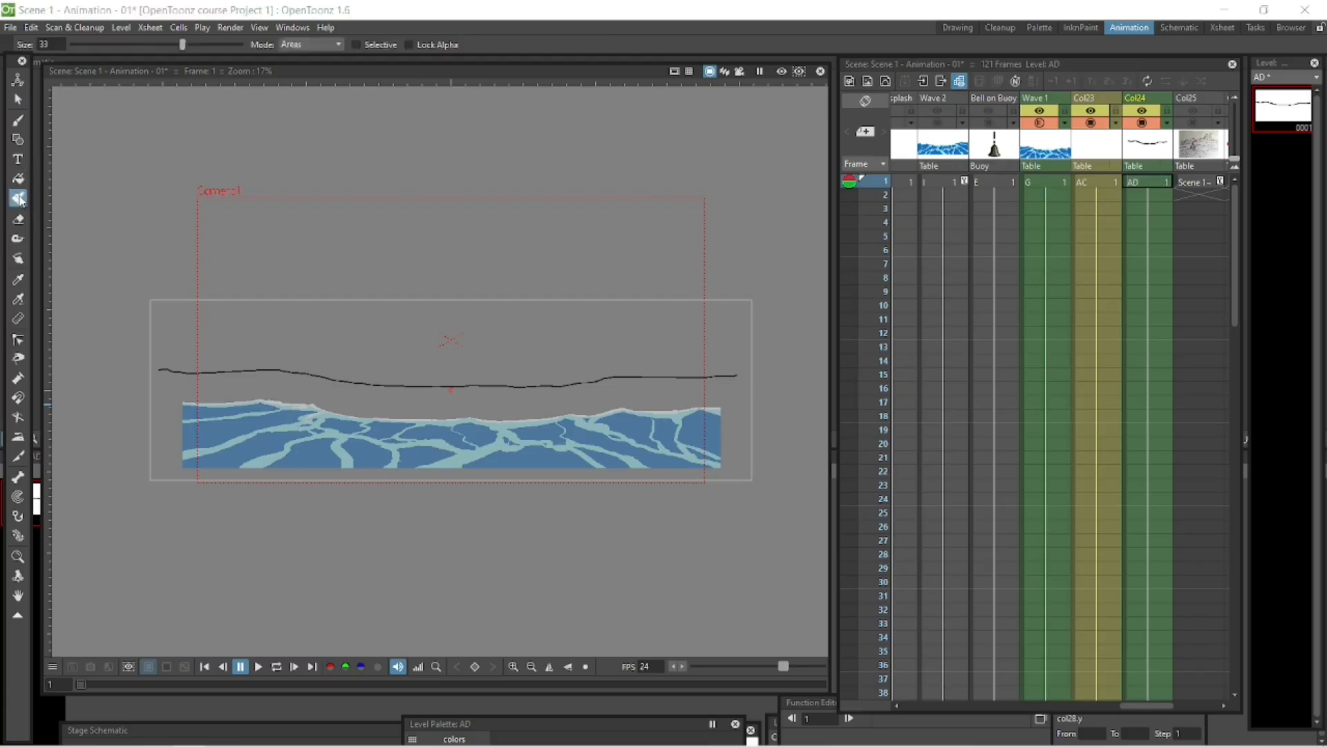
pyautogui.click(18, 219)
pyautogui.moveTo(207, 371); pyautogui.dragTo(160, 370)
pyautogui.moveTo(256, 369)
pyautogui.mouseDown()
pyautogui.moveTo(211, 369)
pyautogui.moveTo(492, 385)
pyautogui.mouseUp()
pyautogui.moveTo(189, 44); pyautogui.dragTo(229, 46)
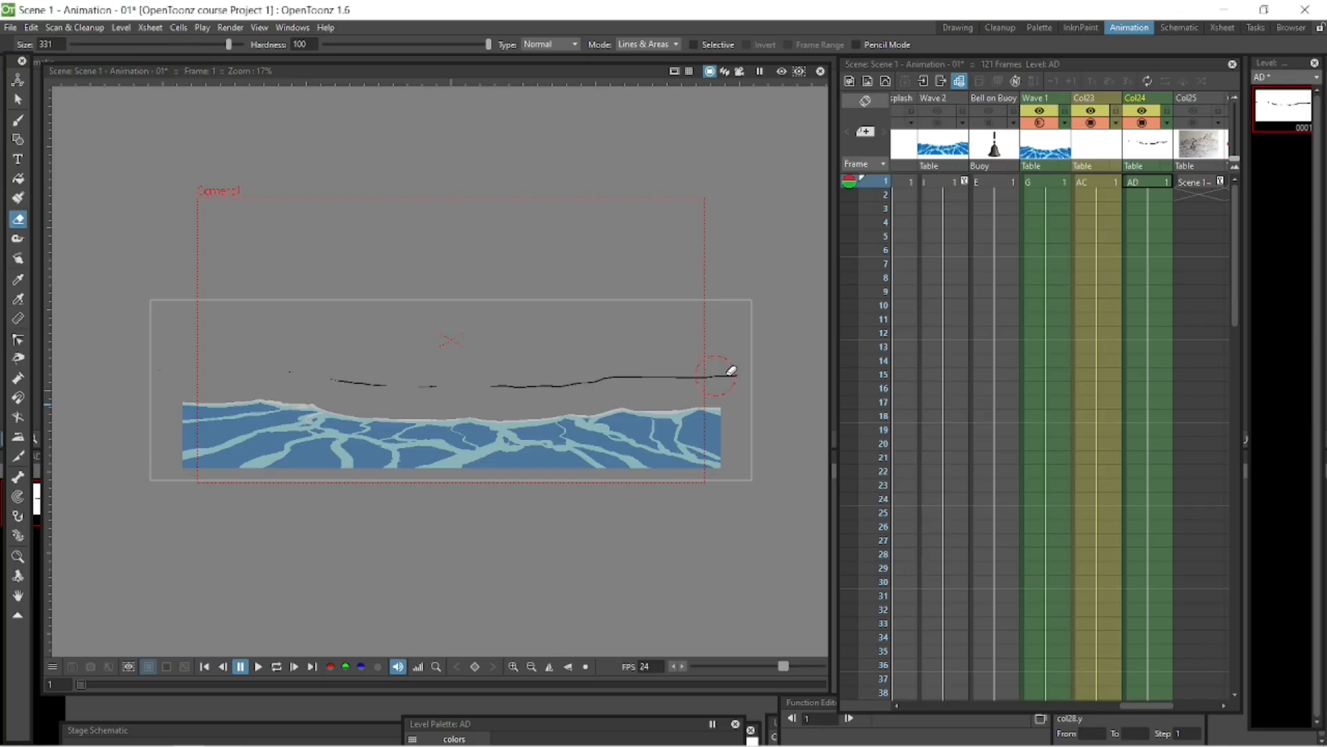
pyautogui.moveTo(731, 370); pyautogui.dragTo(226, 382)
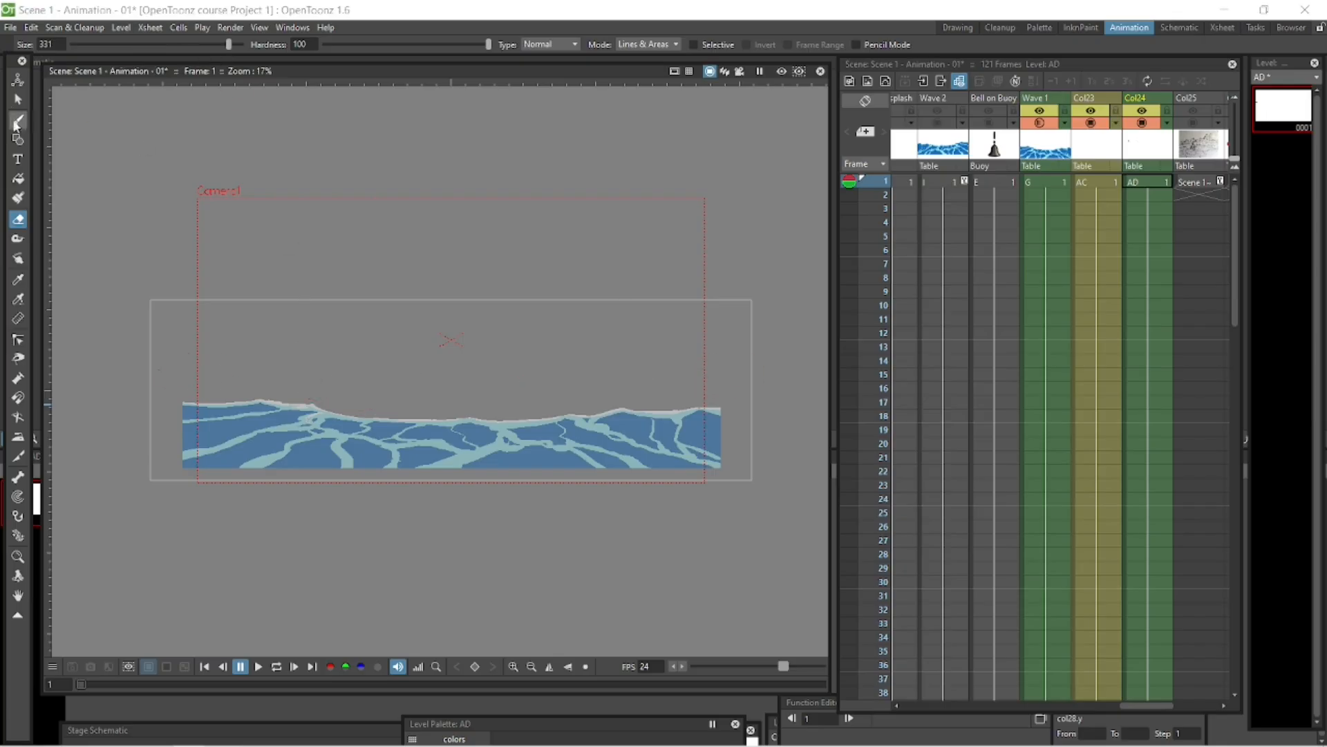
# Draw a smooth two-crested wave curve spanning the full width of the AD canvas, undoing unsatisfactory brush strokes
pyautogui.click(18, 122)
pyautogui.moveTo(148, 403)
pyautogui.mouseDown()
pyautogui.moveTo(281, 389)
pyautogui.moveTo(426, 420)
pyautogui.moveTo(530, 388)
pyautogui.moveTo(703, 419)
pyautogui.moveTo(751, 396)
pyautogui.mouseUp()
pyautogui.hotkey('ctrl', 'z')
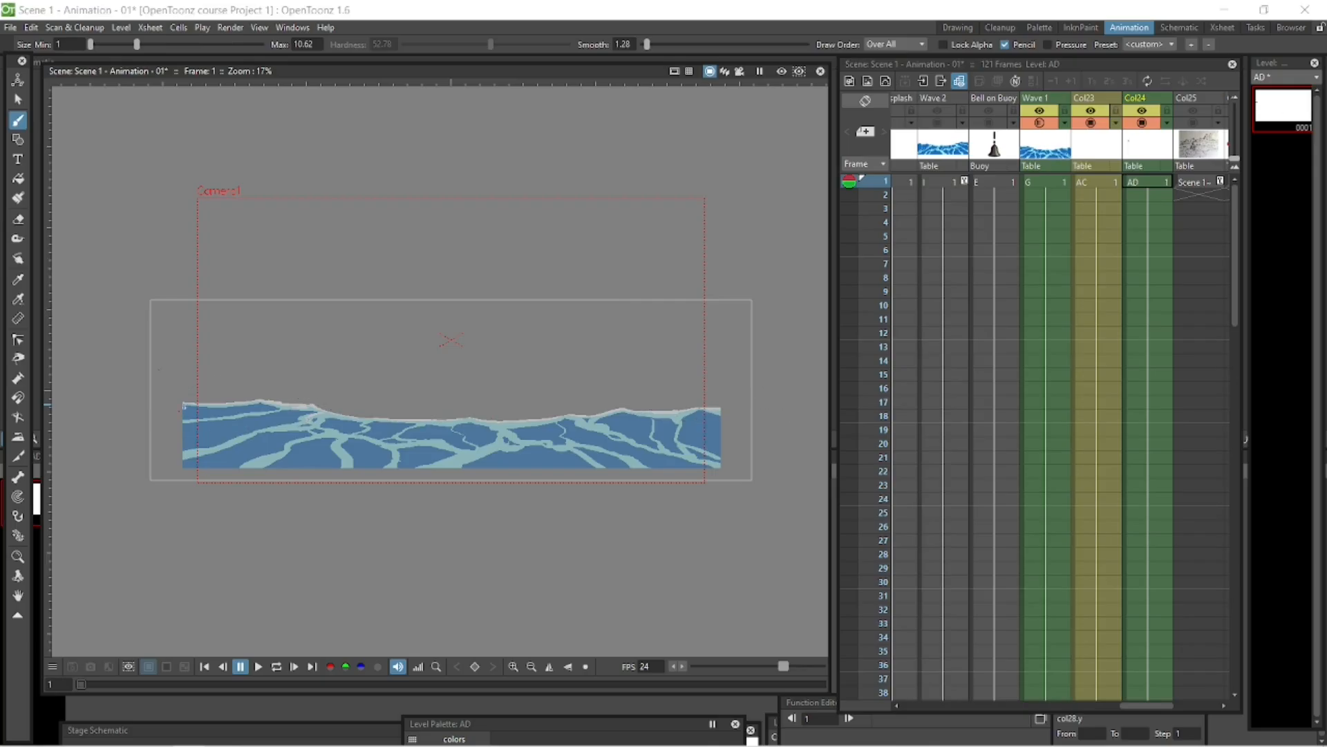
pyautogui.moveTo(157, 404)
pyautogui.mouseDown()
pyautogui.moveTo(425, 423)
pyautogui.moveTo(750, 379)
pyautogui.mouseUp()
pyautogui.hotkey('ctrl', 'z')
pyautogui.moveTo(155, 417)
pyautogui.mouseDown()
pyautogui.moveTo(359, 428)
pyautogui.moveTo(751, 395)
pyautogui.moveTo(363, 423)
pyautogui.moveTo(628, 399)
pyautogui.moveTo(768, 413)
pyautogui.mouseUp()
pyautogui.hotkey('ctrl', 'z')
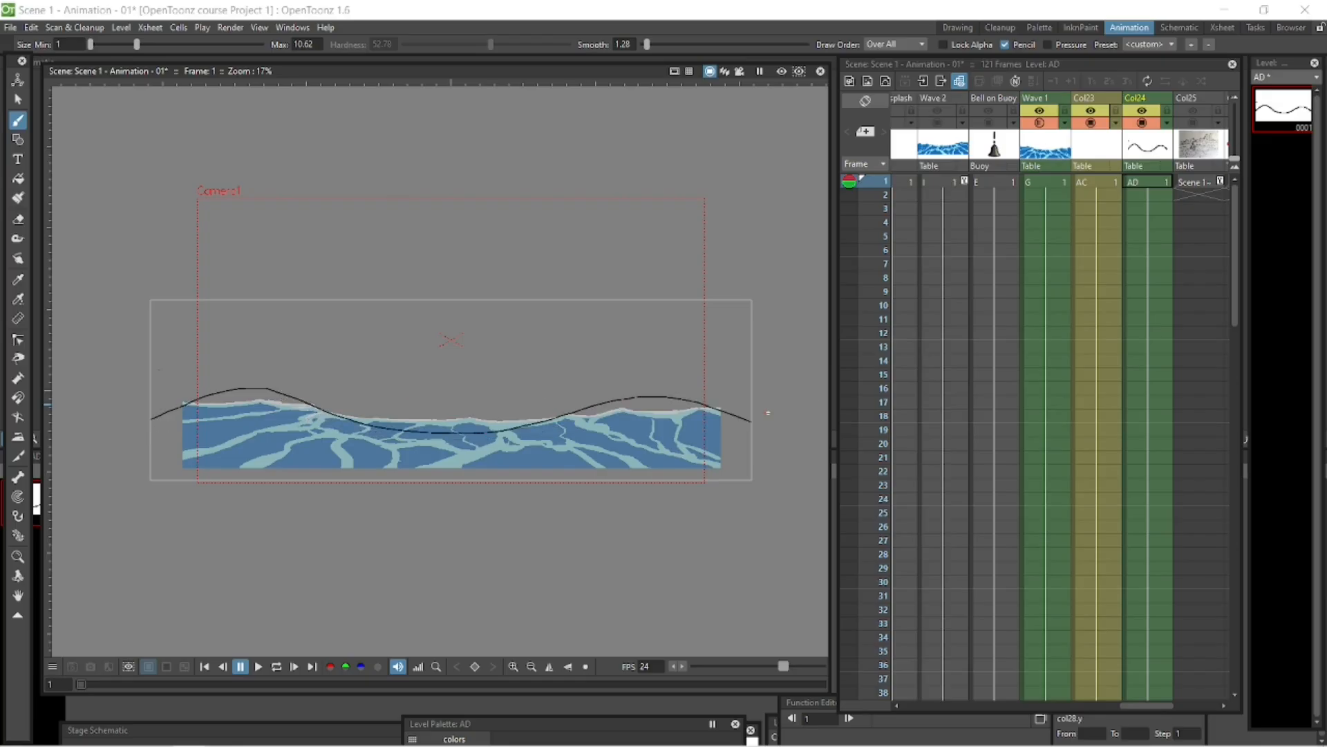
# Animate the AD level from about X -723 mm, Y 10 mm at frame 1 to about X 72 mm, Y 9 mm at frame 120
pyautogui.click(1152, 182)
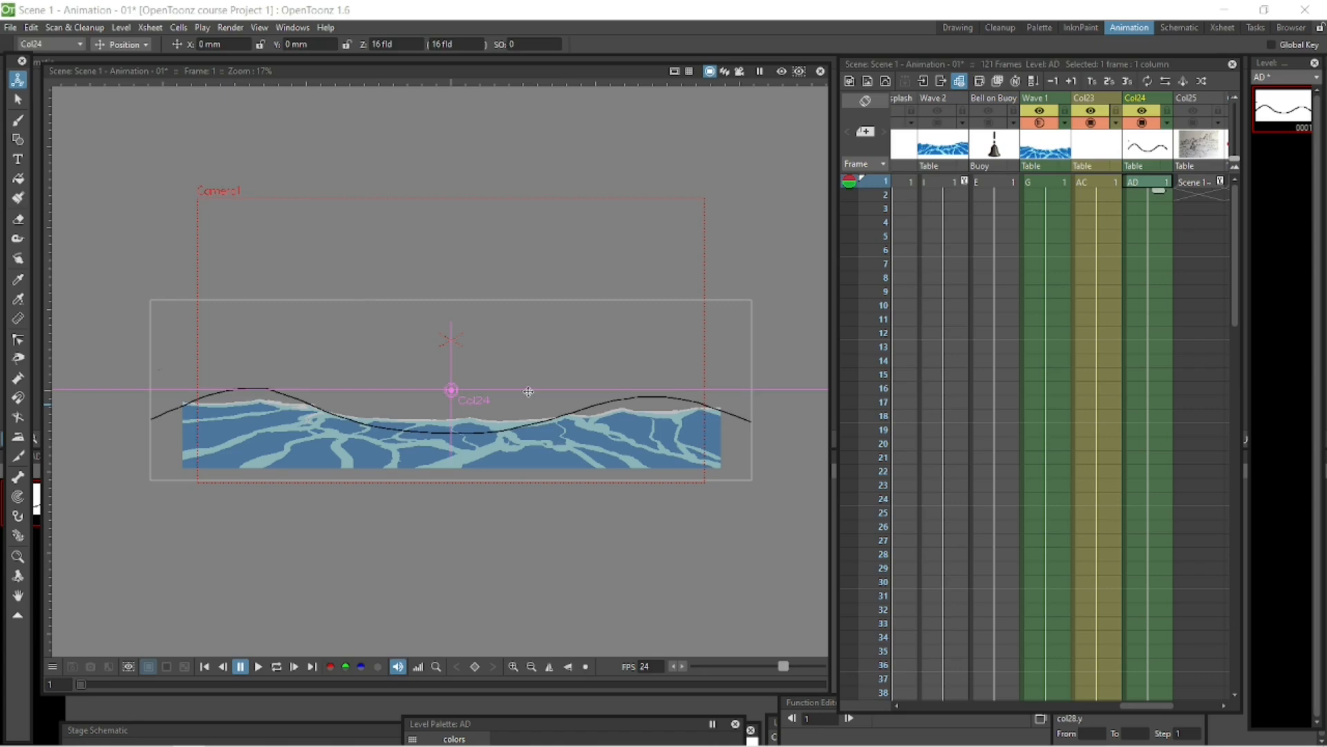
pyautogui.moveTo(563, 389); pyautogui.dragTo(156, 385)
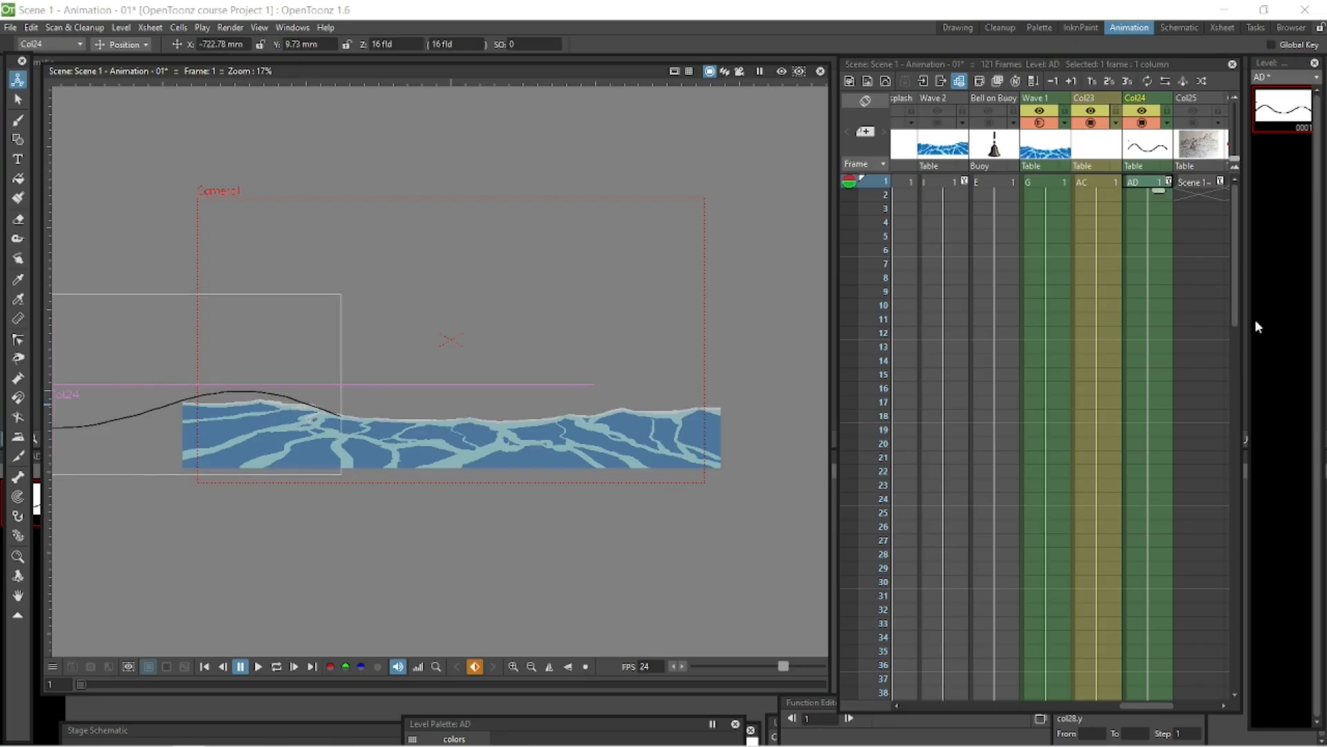
pyautogui.moveTo(1236, 303); pyautogui.dragTo(1250, 662)
pyautogui.click(1160, 668)
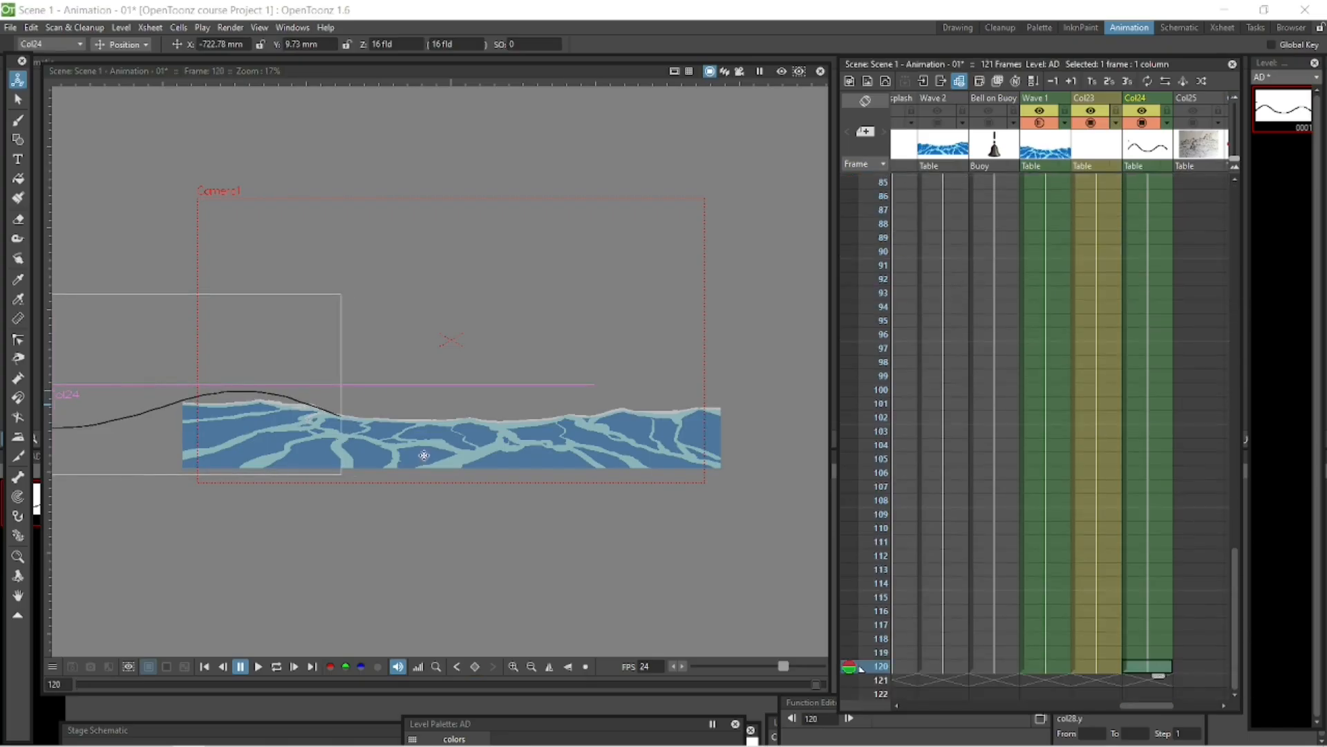
pyautogui.moveTo(189, 367); pyautogui.dragTo(587, 365)
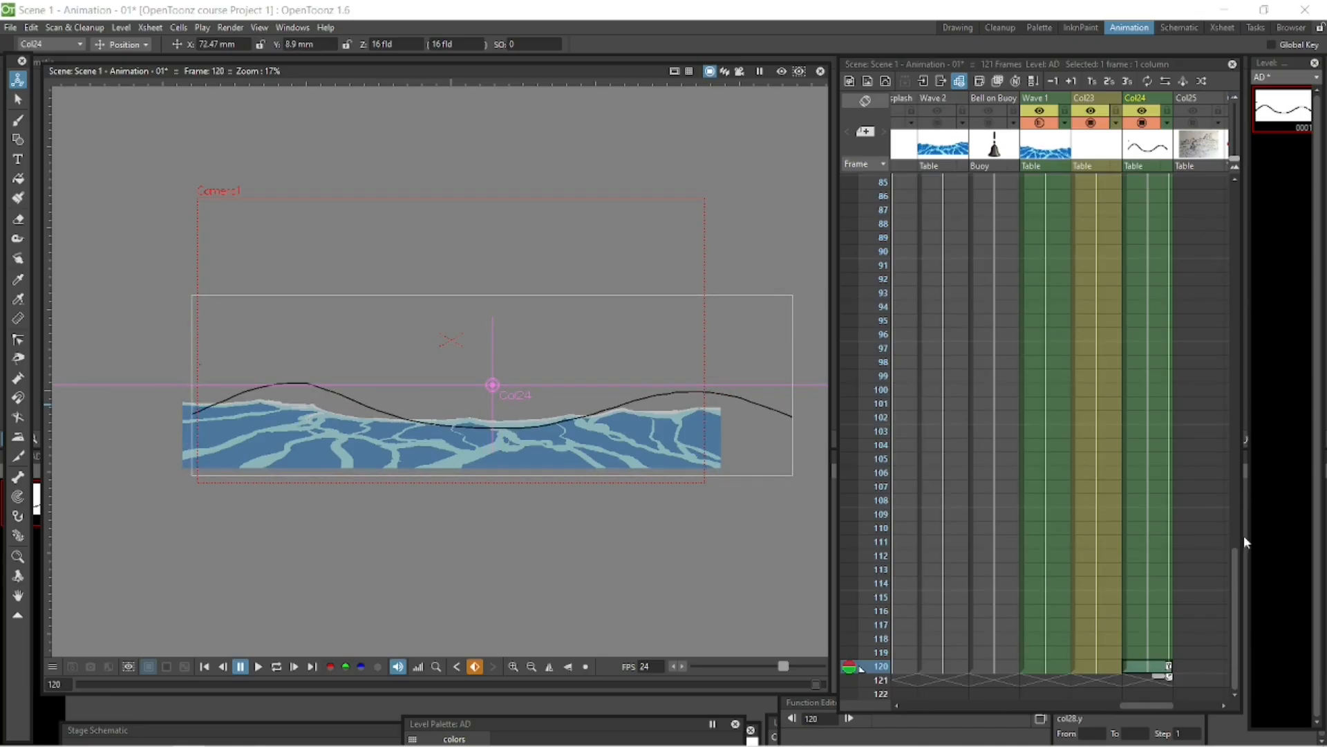
# Using frame 1 as a fixed onion skin, align the AD wave at frame 120 to about X -8 mm, Y 0 mm, and preview the loop
pyautogui.moveTo(1235, 577); pyautogui.dragTo(1235, 207)
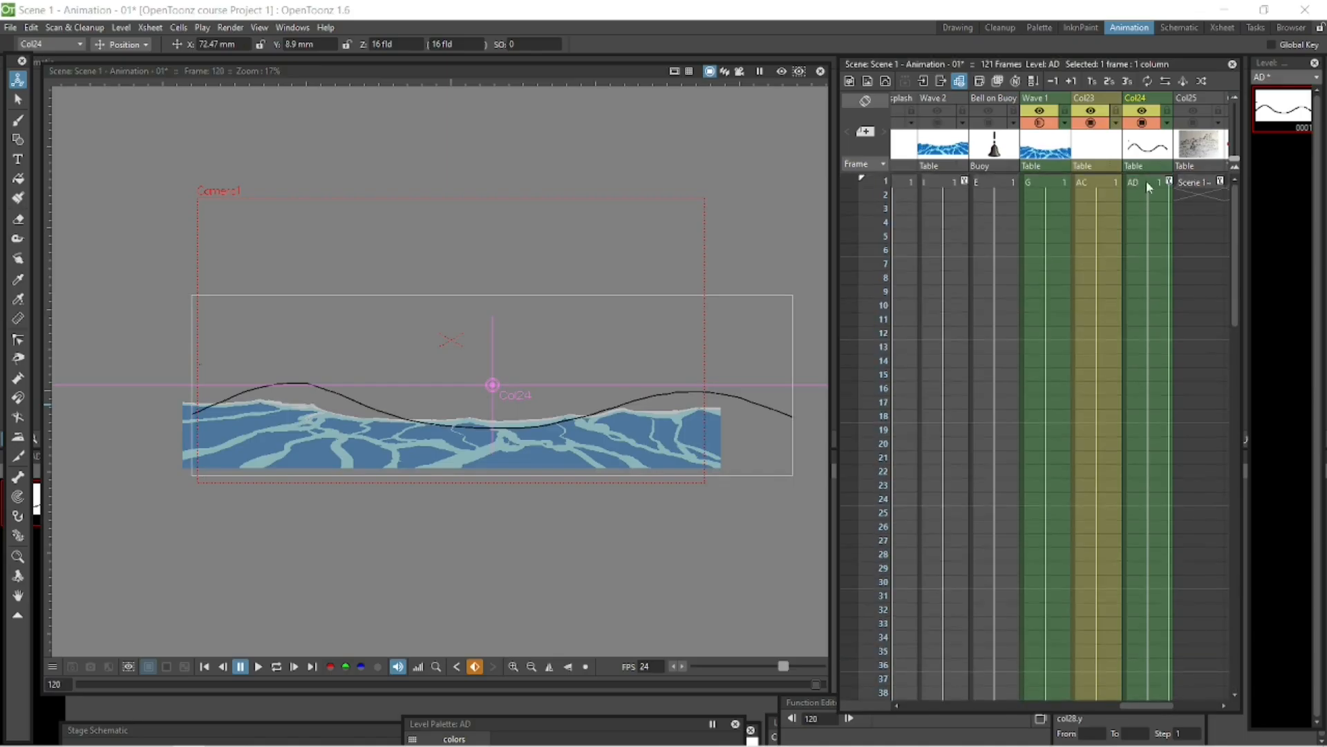
pyautogui.click(1148, 182)
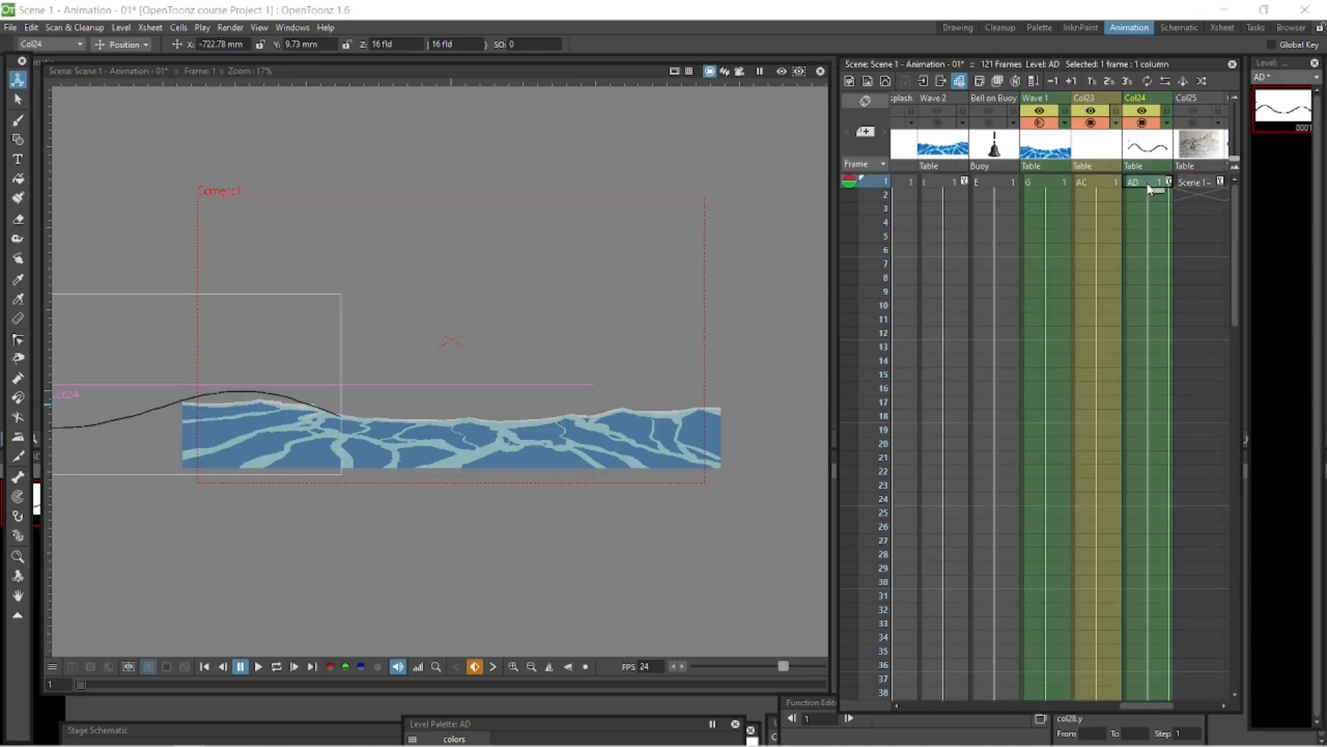
pyautogui.moveTo(1237, 240); pyautogui.dragTo(1237, 608)
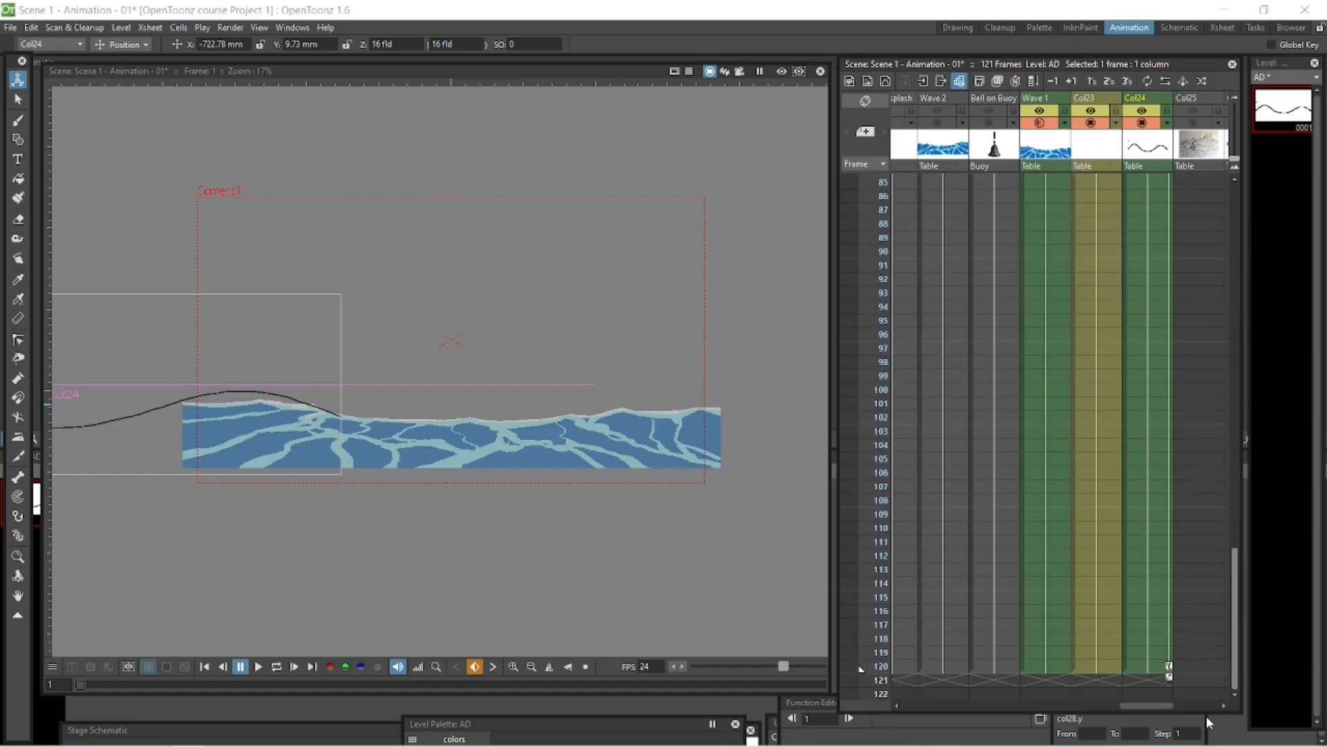
pyautogui.click(1158, 667)
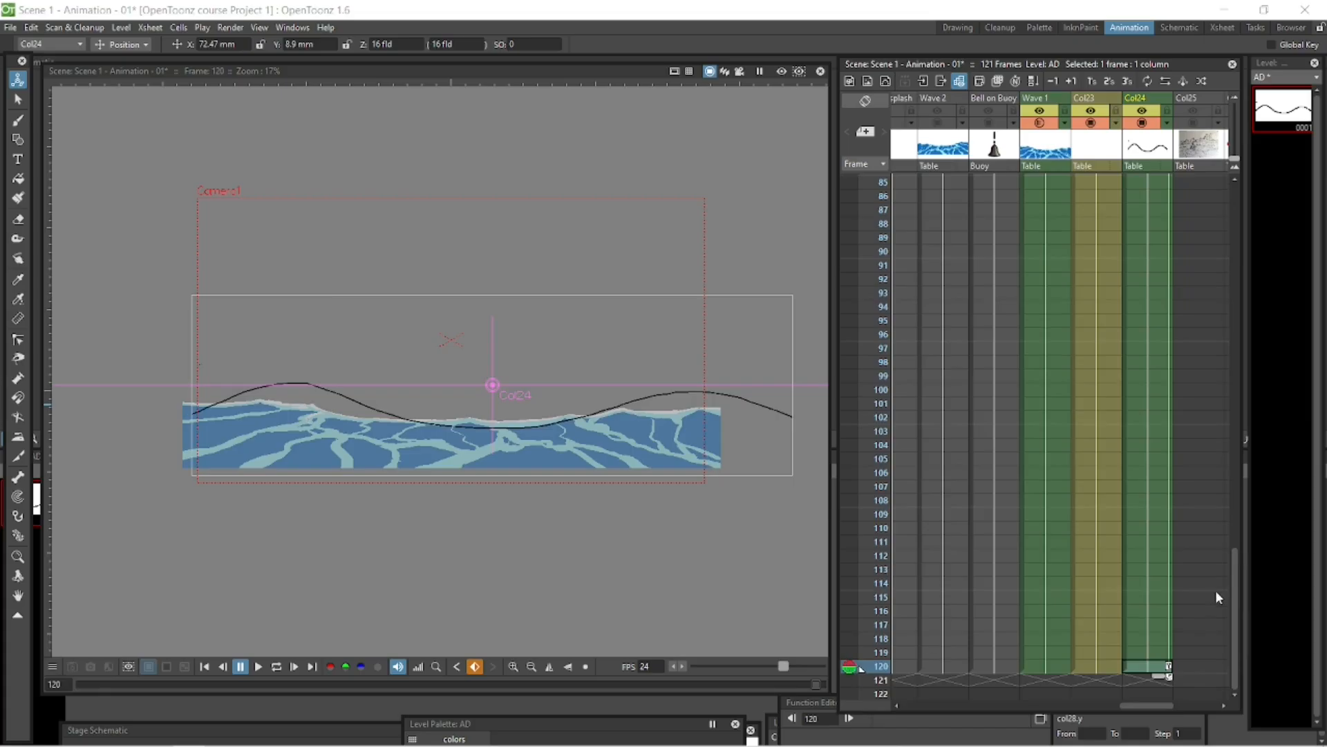
pyautogui.moveTo(1236, 578); pyautogui.dragTo(1190, 200)
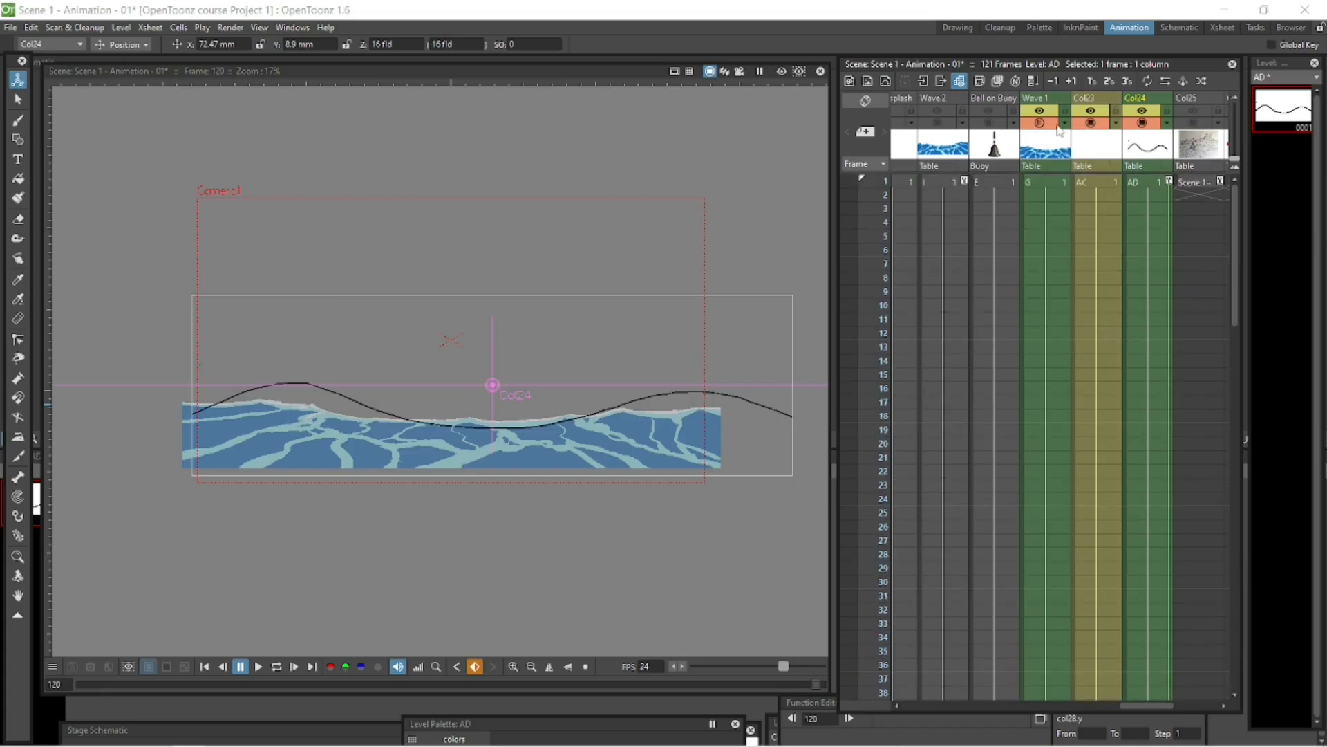
pyautogui.click(850, 182)
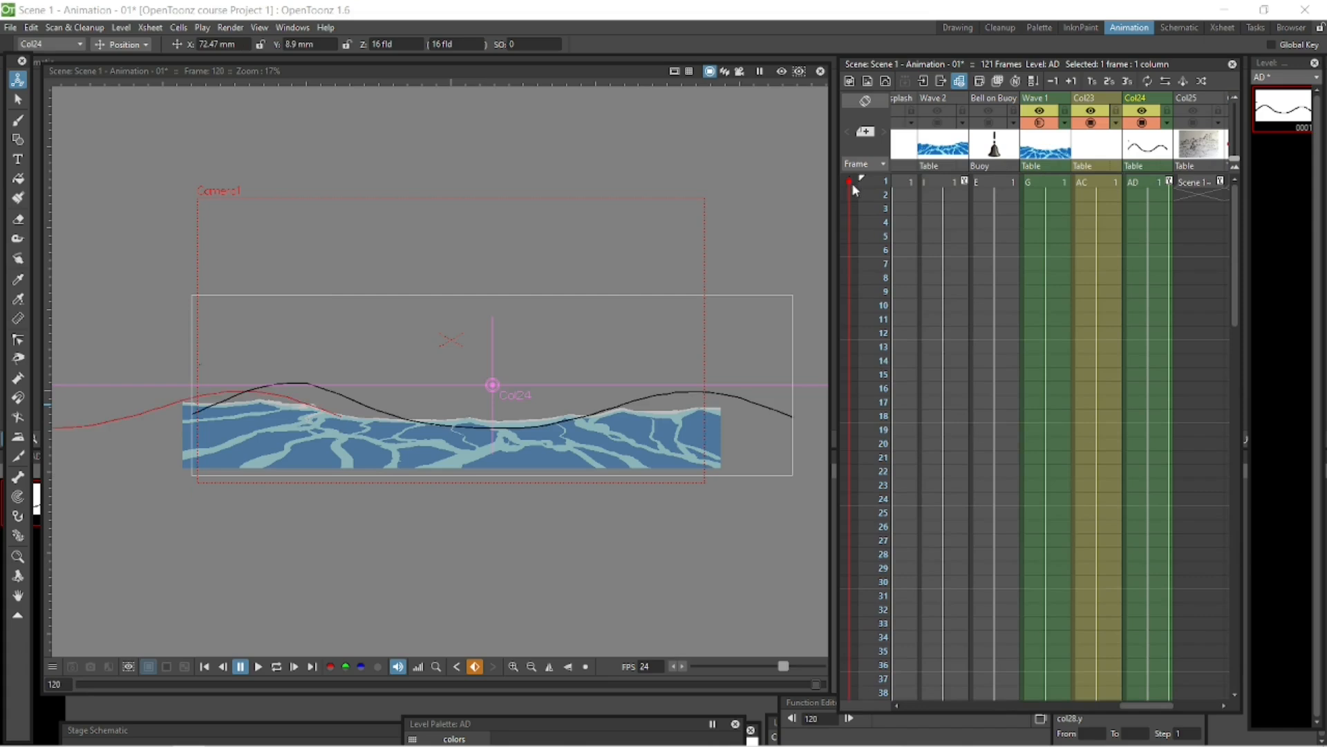
pyautogui.moveTo(1229, 284); pyautogui.dragTo(1177, 680)
pyautogui.moveTo(661, 412); pyautogui.dragTo(617, 412)
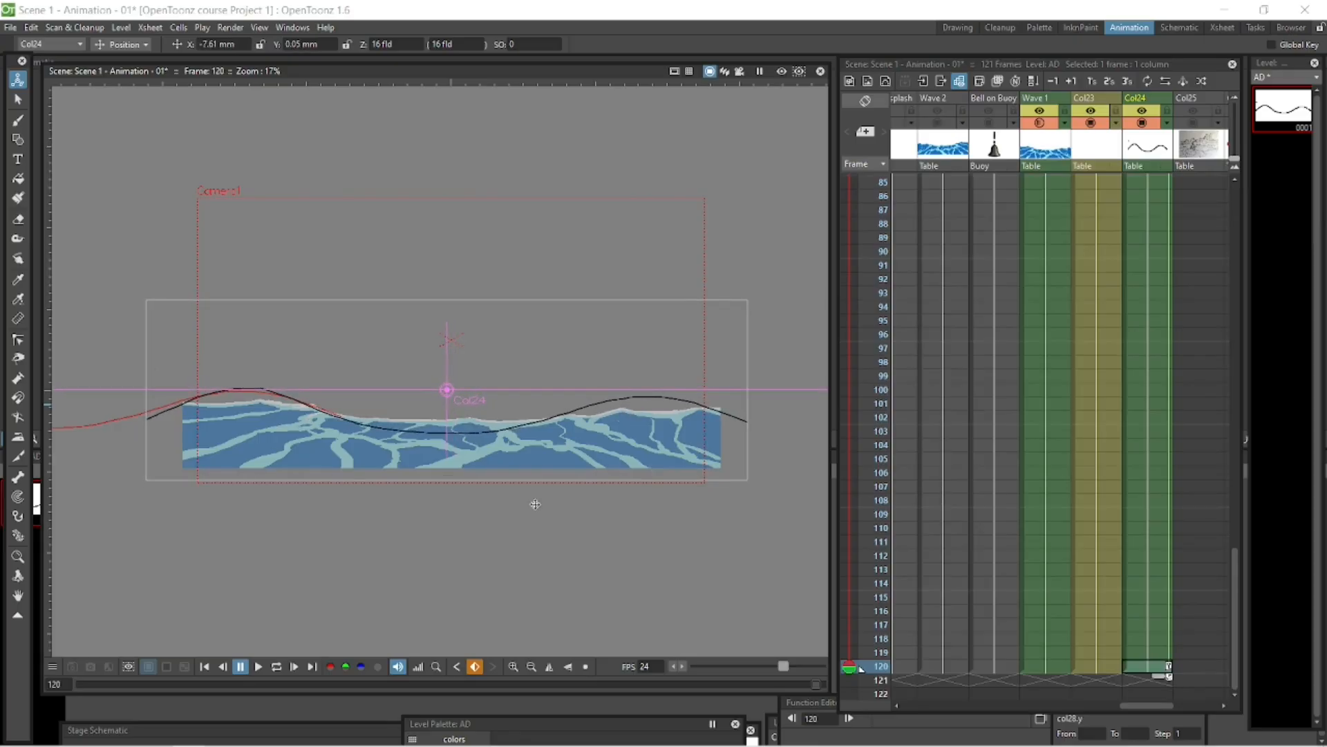
pyautogui.click(277, 668)
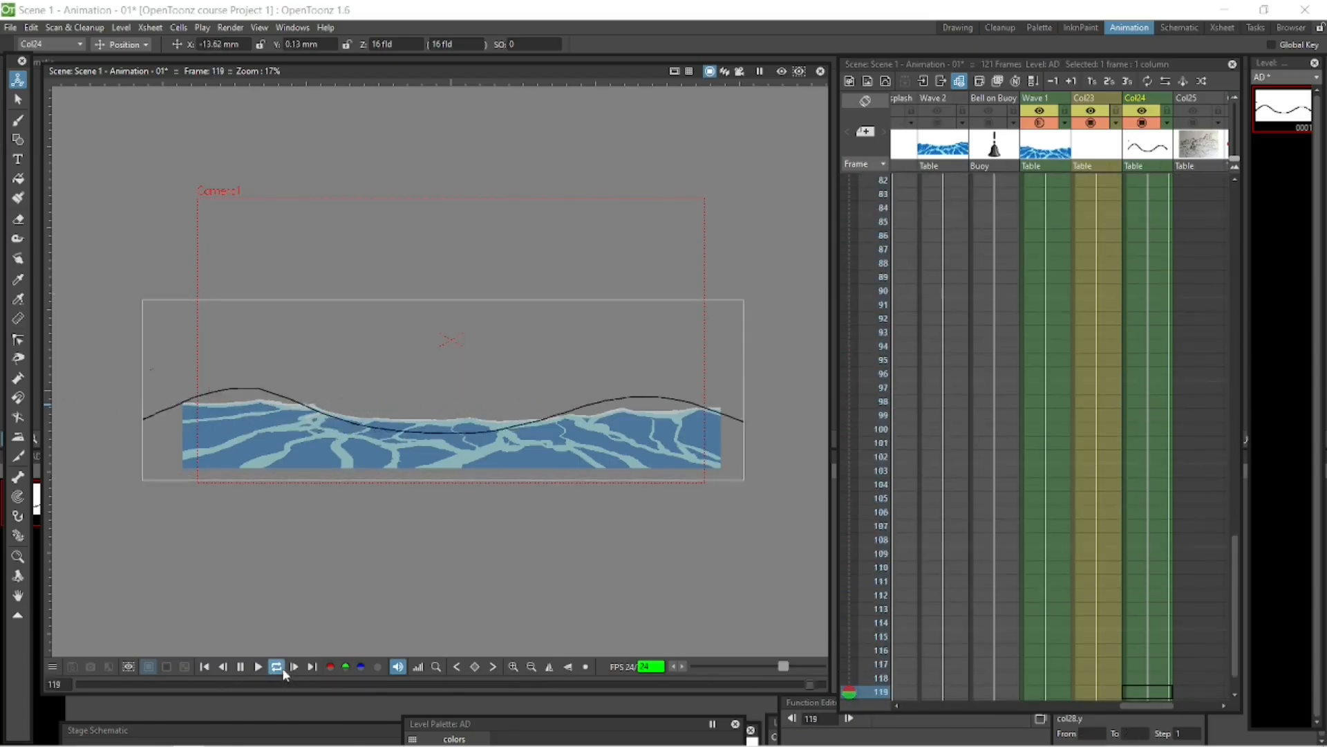
pyautogui.click(240, 667)
# Turn off the AC column's preview and camera stand visibility and move the column behind AD in the column order
pyautogui.click(1099, 111)
pyautogui.click(1090, 123)
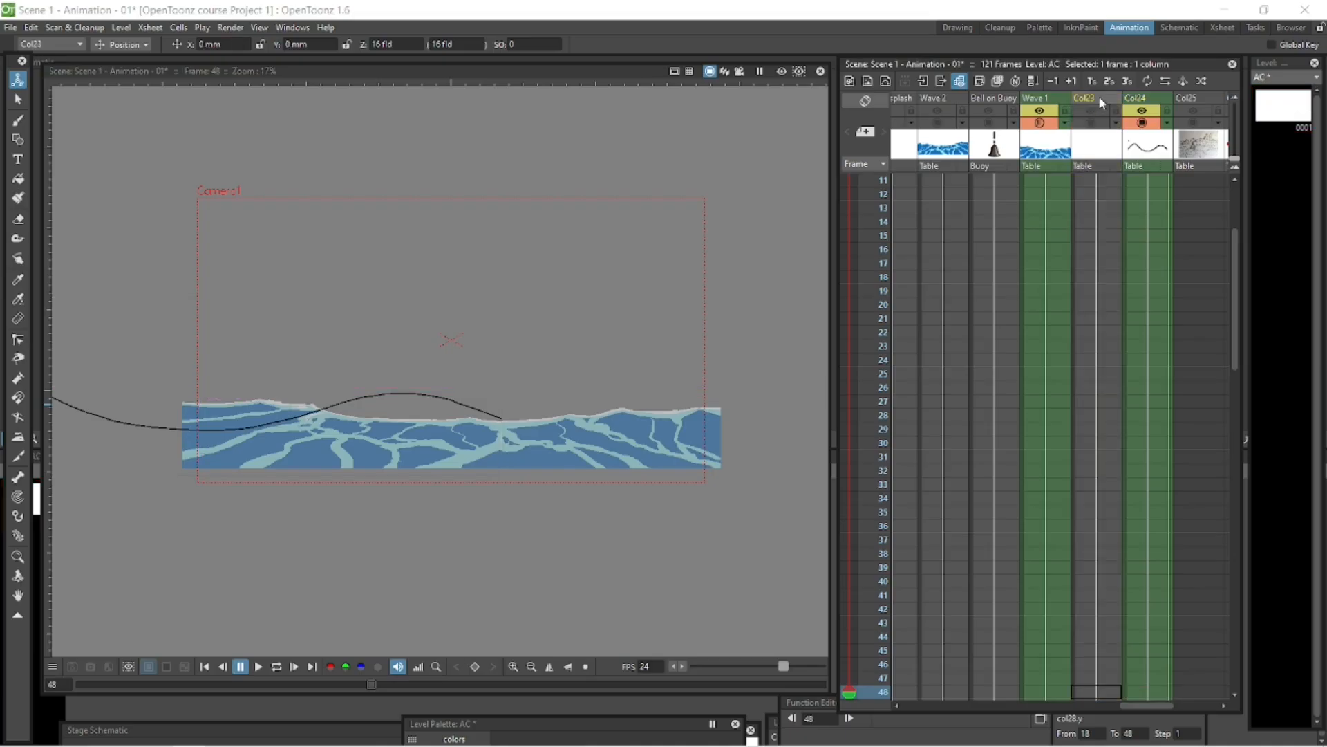
pyautogui.moveTo(1102, 102); pyautogui.dragTo(1097, 102)
pyautogui.scroll(2, 1078, 193)
# Set the AD column's opacity to 30% and switch to the Selection tool
pyautogui.click(1057, 183)
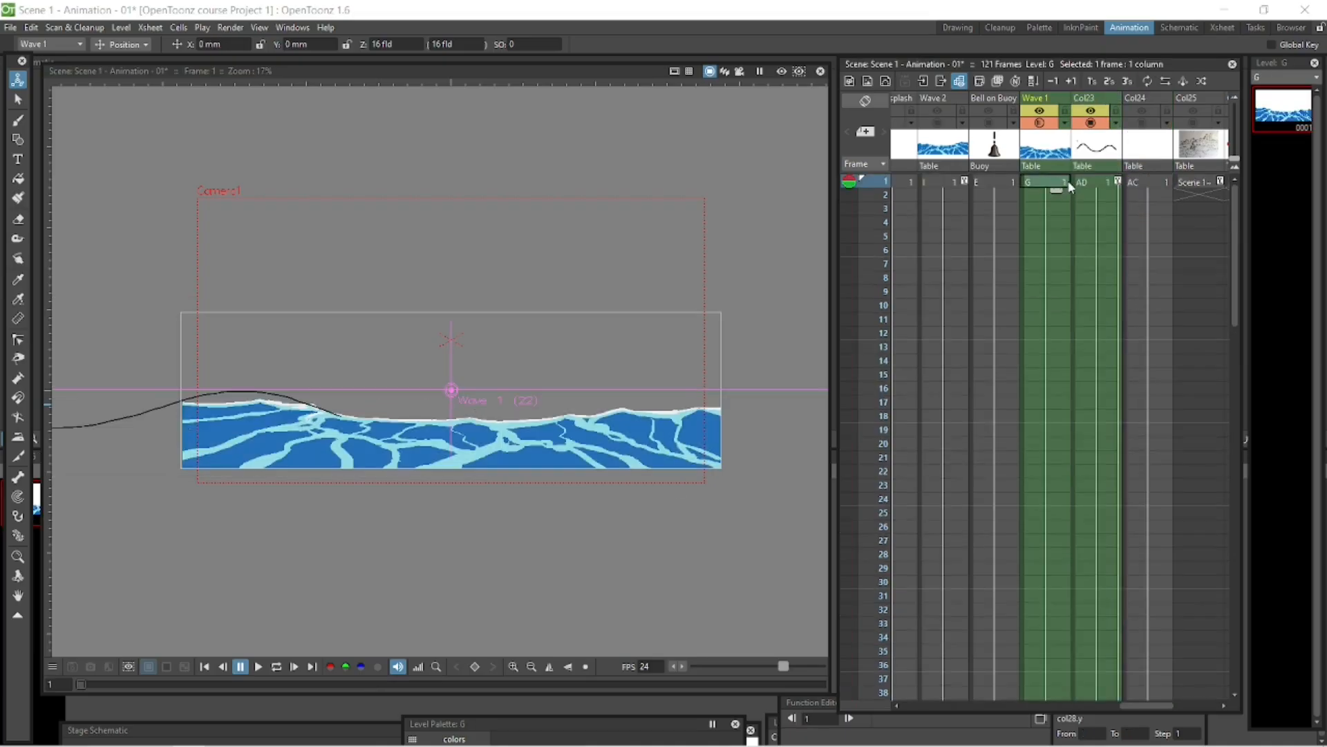
pyautogui.click(1084, 182)
pyautogui.click(1116, 123)
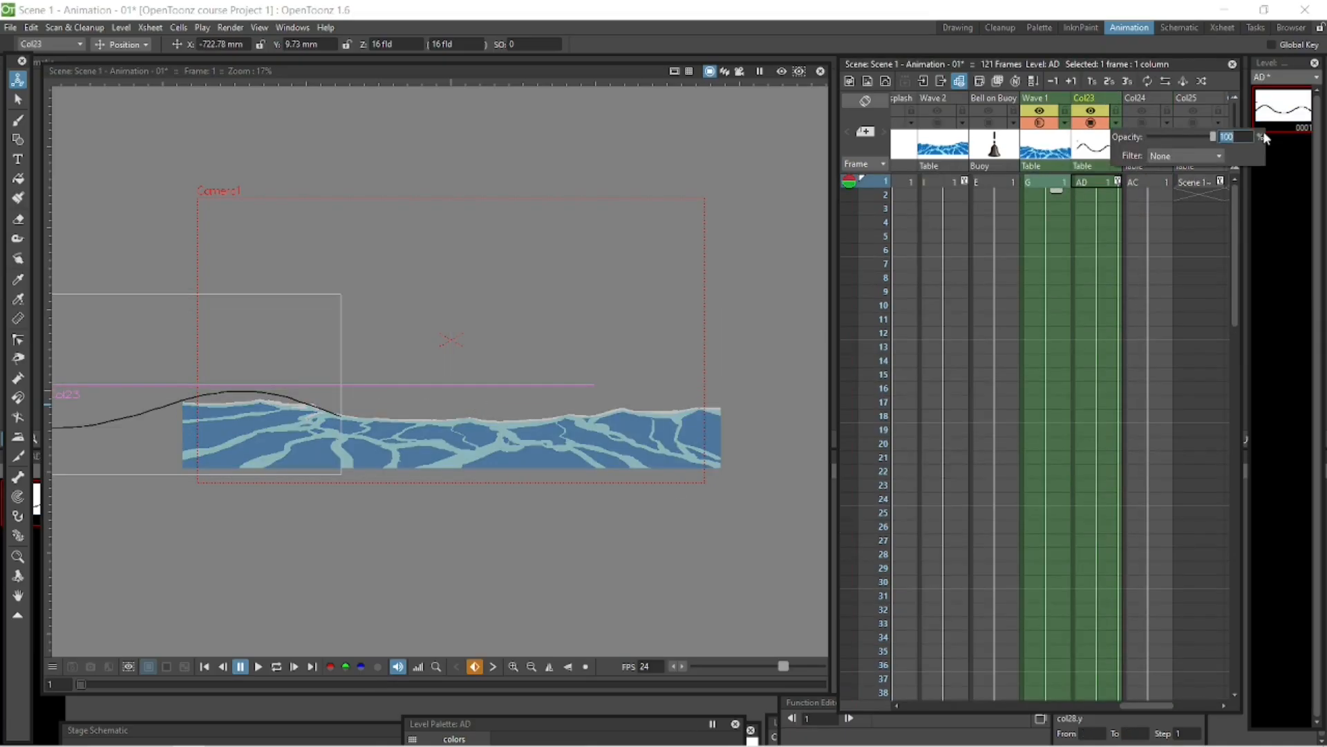
pyautogui.write('40')
pyautogui.press('Return')
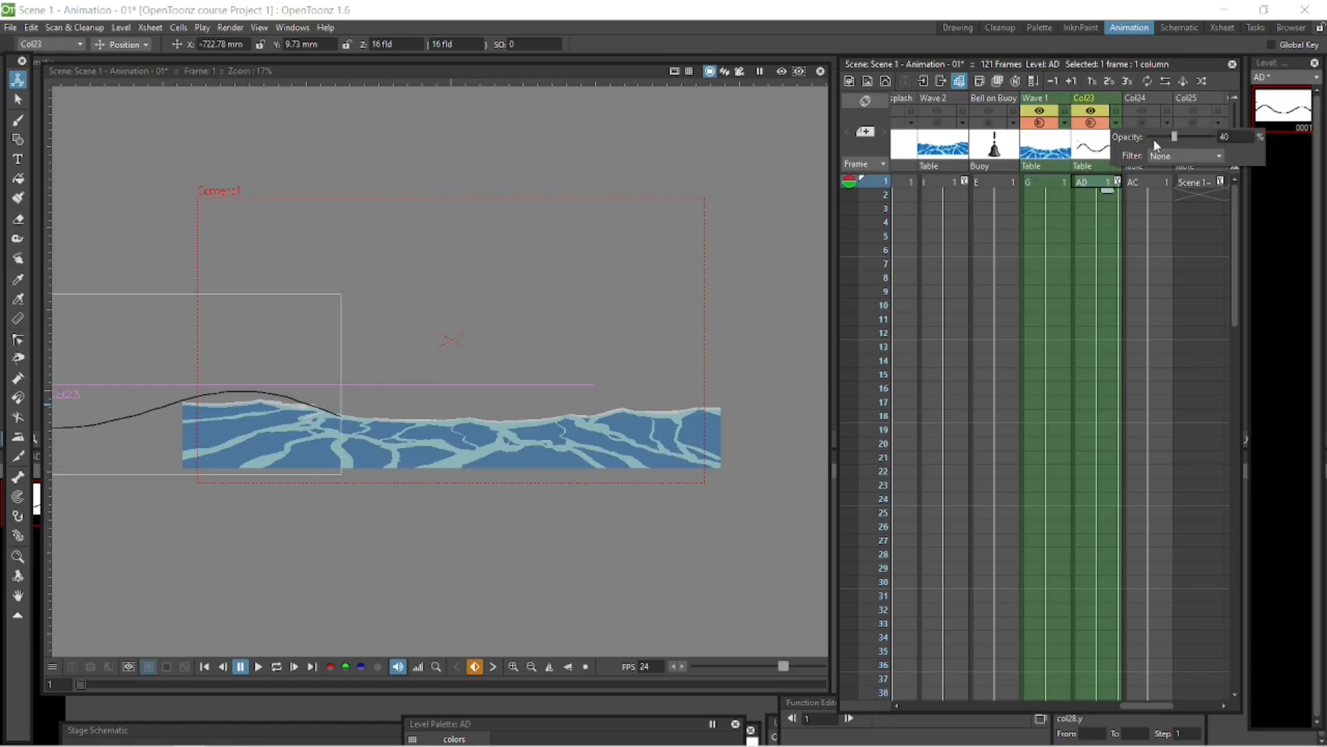
pyautogui.moveTo(1220, 138); pyautogui.dragTo(1262, 139)
pyautogui.write('30')
pyautogui.press('Return')
pyautogui.click(16, 101)
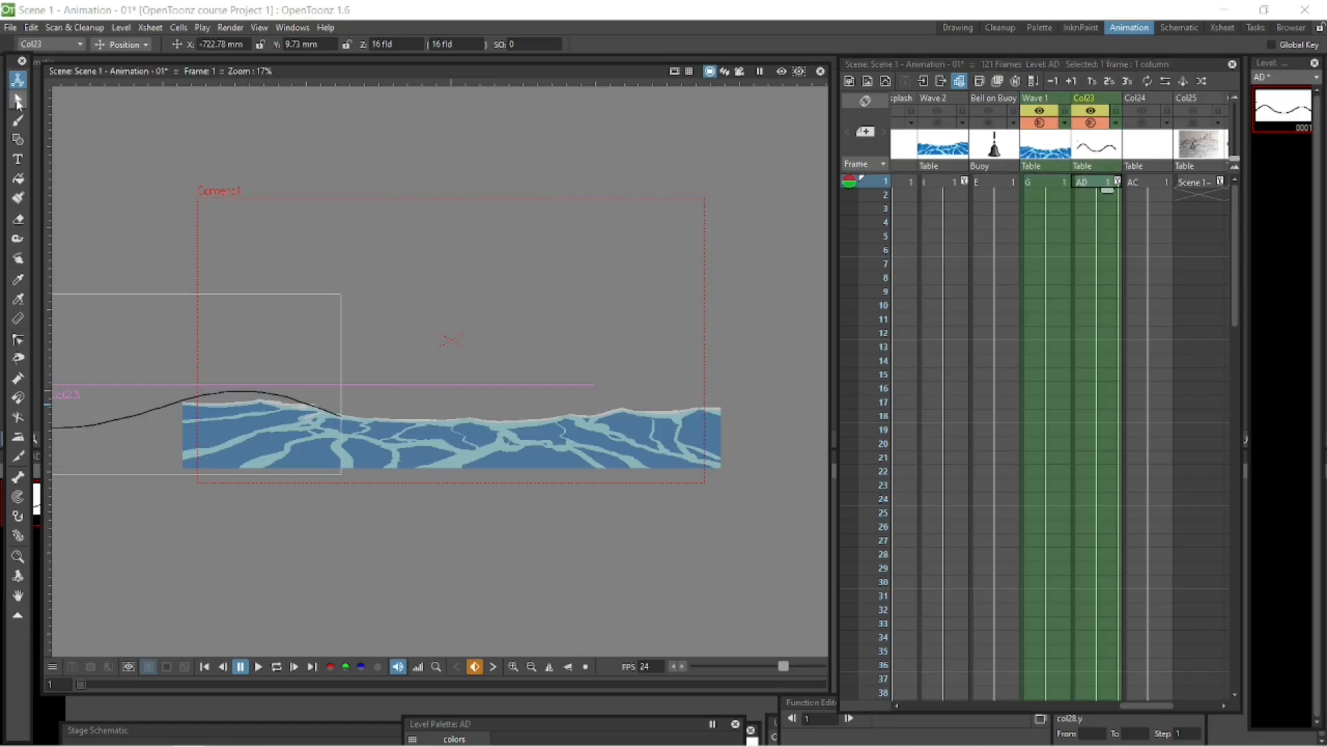
# Set the Wave 1 column's opacity to 100% and select its first cell
pyautogui.click(1046, 183)
pyautogui.click(1065, 123)
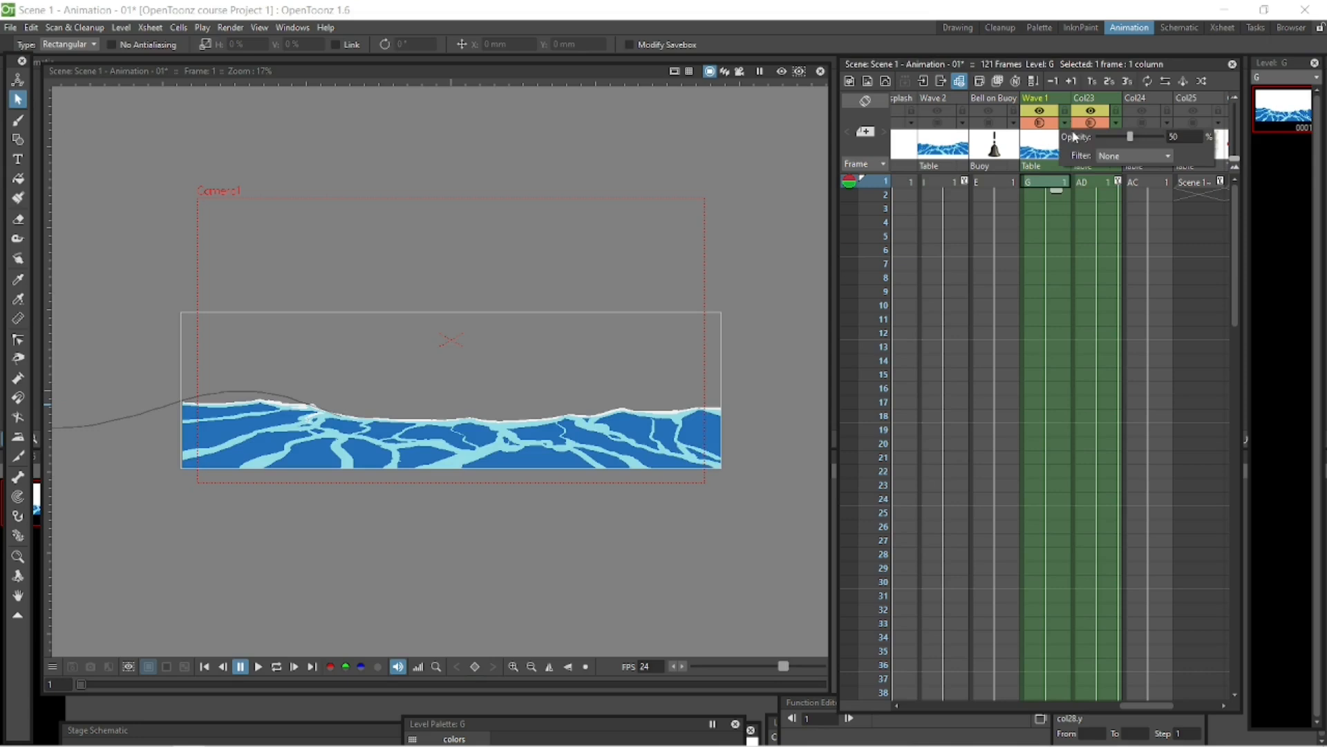
pyautogui.doubleClick(1181, 138)
pyautogui.write('100')
pyautogui.press('Return')
pyautogui.click(1045, 186)
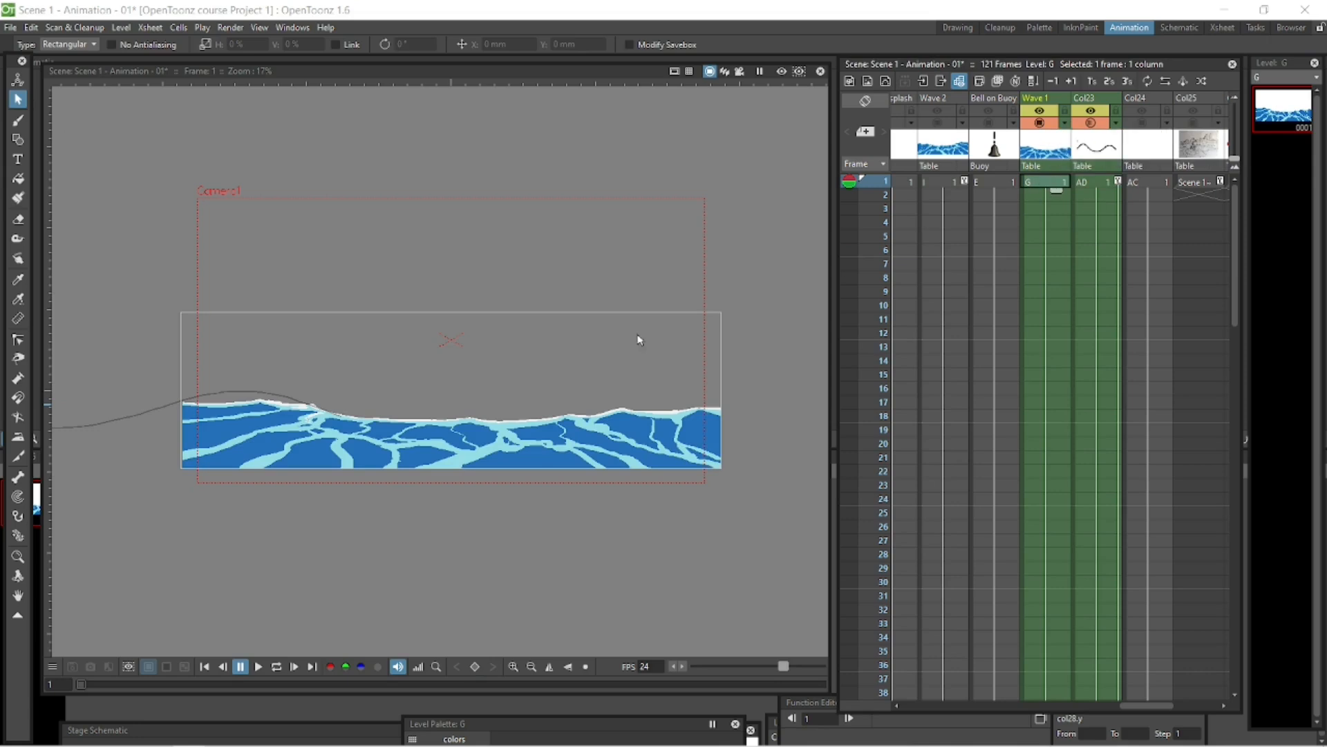
# Widen the viewer against the Xsheet and frame the whole Wave 1 artwork in it
pyautogui.hotkey('shift', 'space')
pyautogui.moveTo(752, 351); pyautogui.dragTo(740, 332)
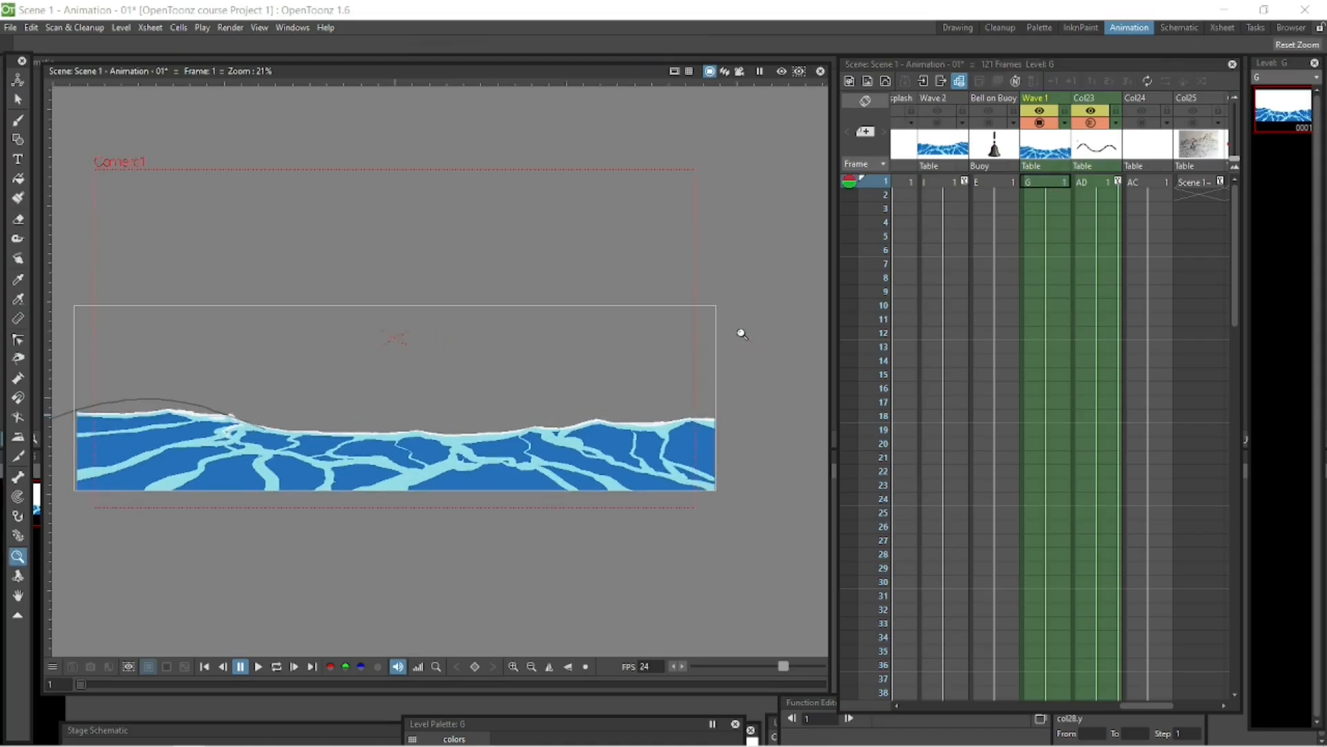
pyautogui.press('space')
pyautogui.moveTo(716, 263); pyautogui.dragTo(748, 260)
pyautogui.press('b')
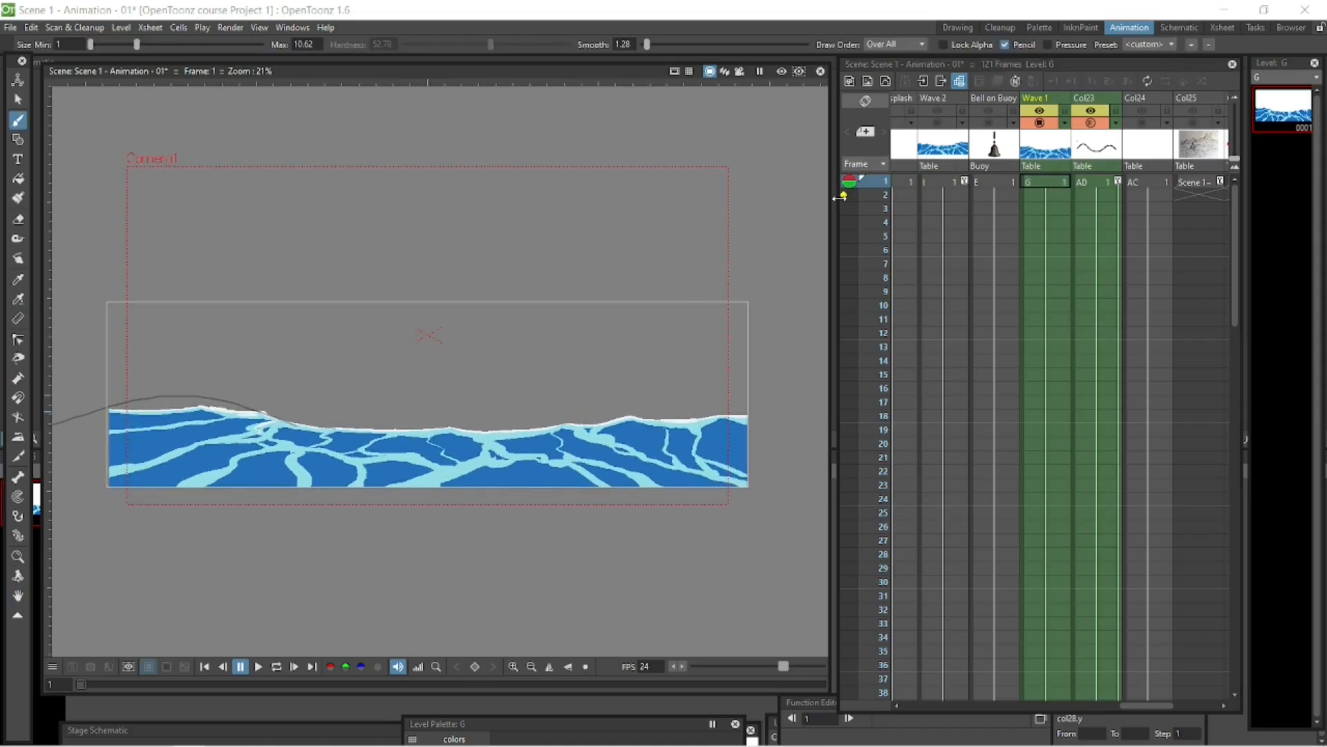
pyautogui.moveTo(837, 196); pyautogui.dragTo(977, 200)
pyautogui.moveTo(832, 306); pyautogui.dragTo(967, 298)
pyautogui.hotkey('shift', 'space')
pyautogui.moveTo(865, 332)
pyautogui.mouseDown()
pyautogui.moveTo(860, 288)
pyautogui.moveTo(877, 275)
pyautogui.mouseUp()
pyautogui.press('space')
pyautogui.hotkey('shift', 'space')
pyautogui.press('space')
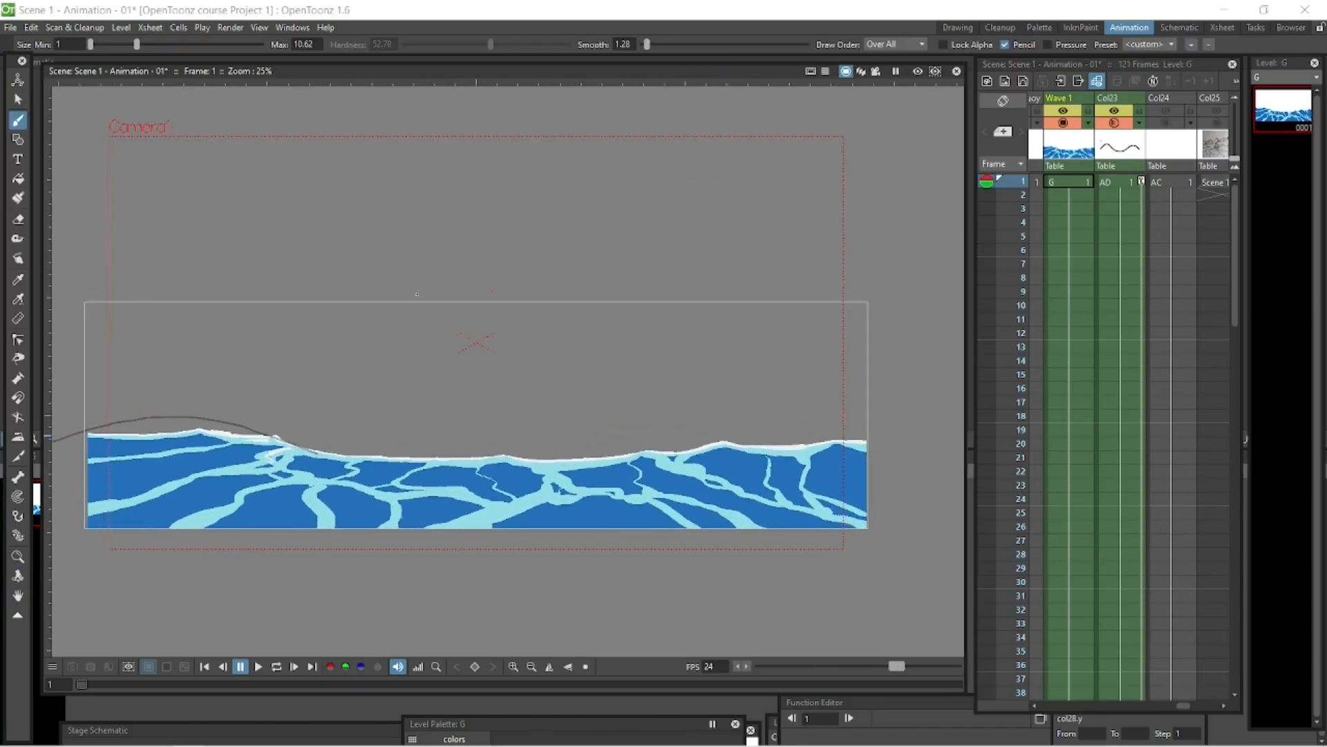
# Create a Plastic mesh on Wave 1's first cell with a mesh edges length of 10 mm
pyautogui.click(1118, 181)
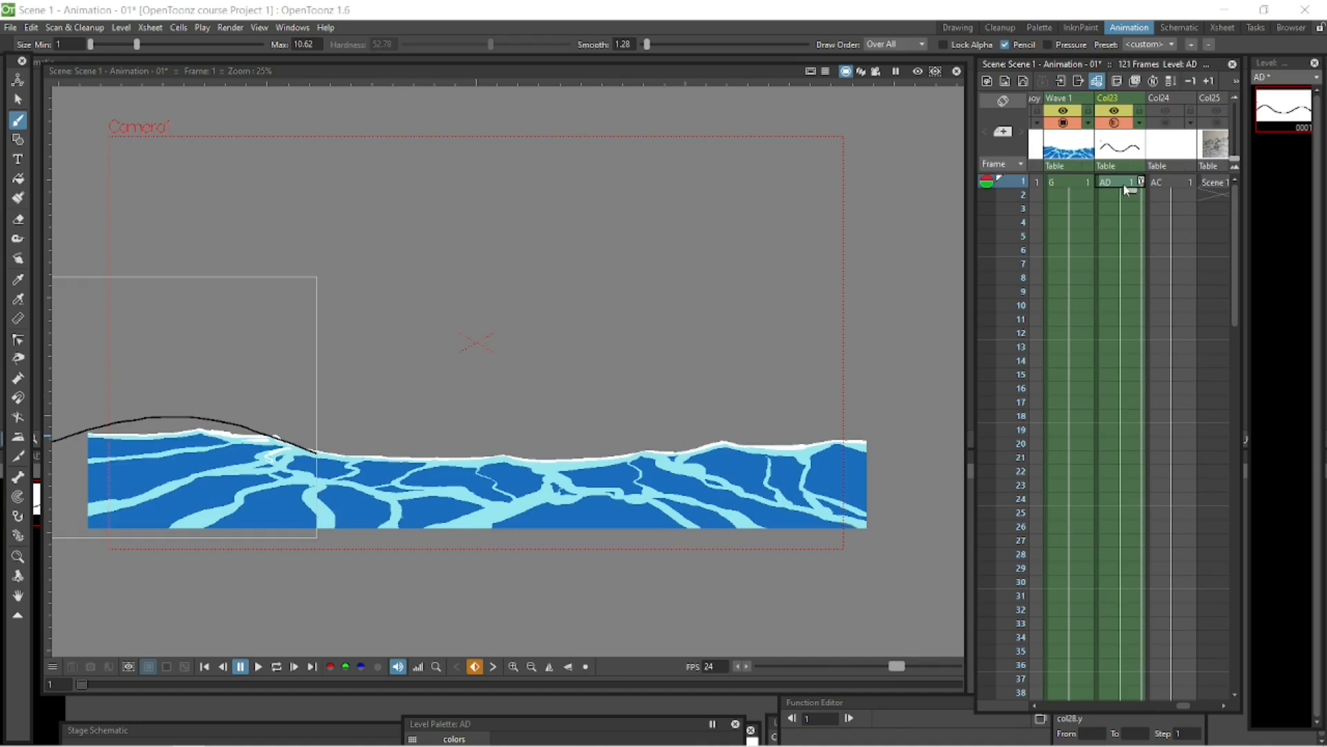
pyautogui.click(1069, 183)
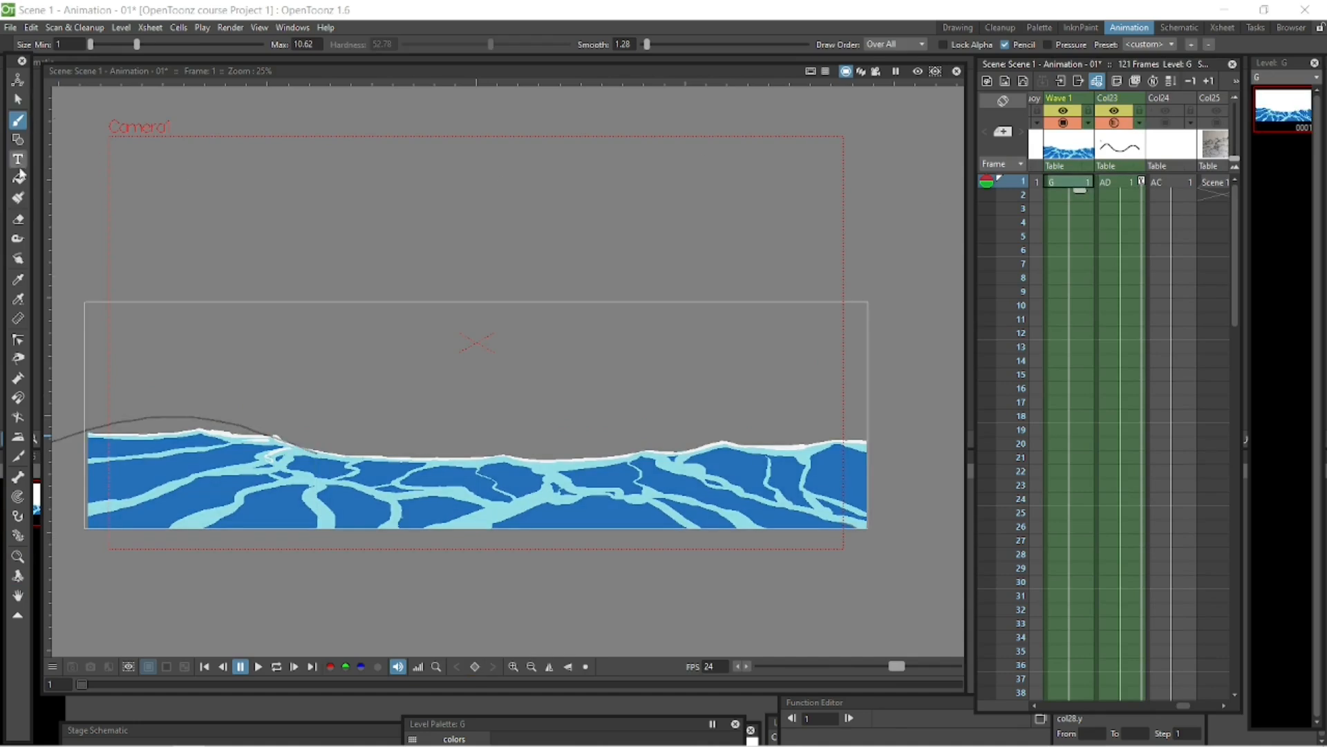
pyautogui.click(18, 536)
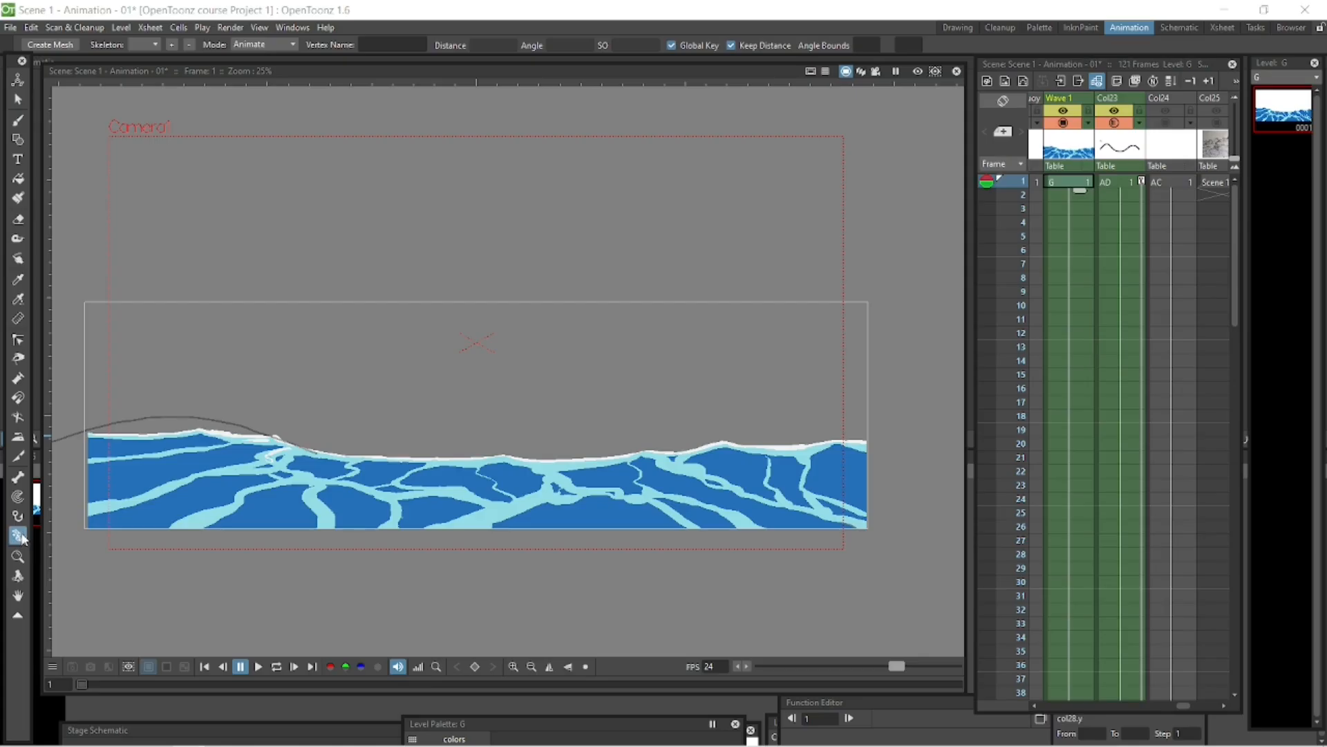
pyautogui.click(51, 44)
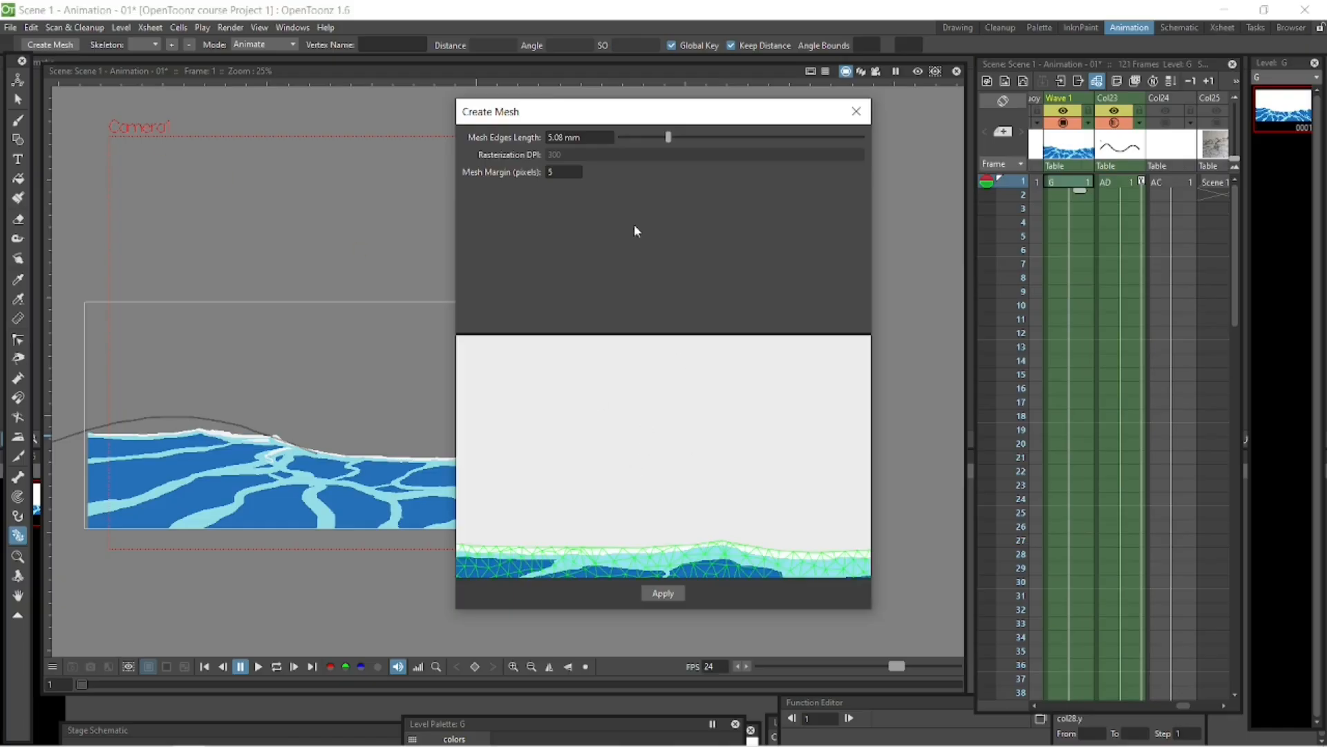
pyautogui.doubleClick(565, 138)
pyautogui.write('10')
pyautogui.click(563, 172)
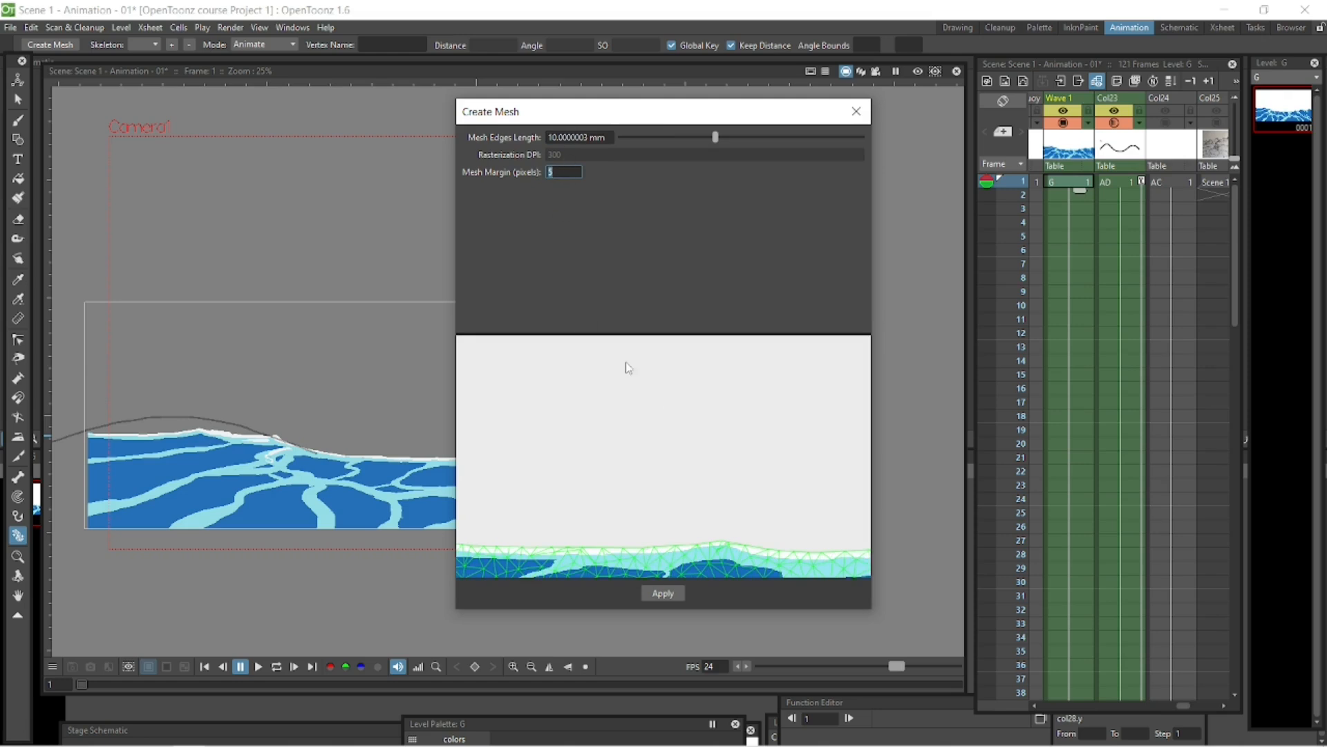
pyautogui.click(659, 593)
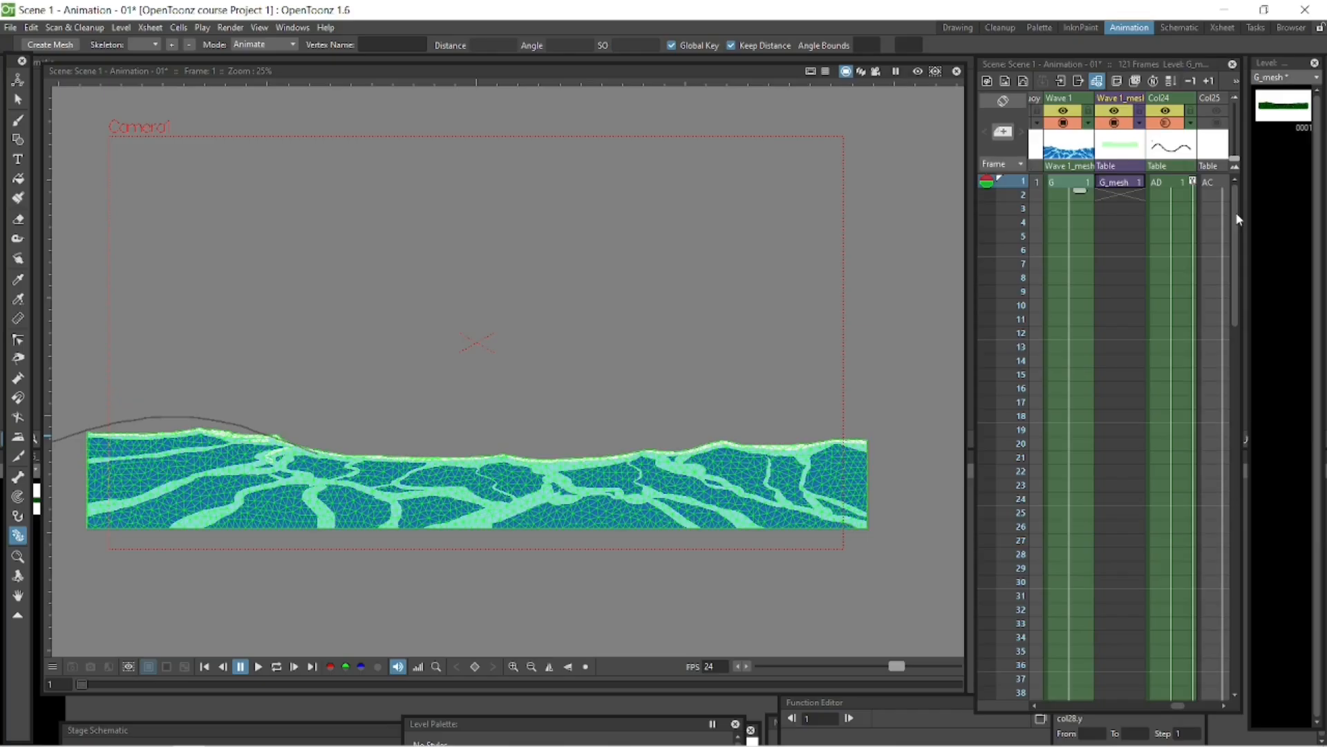
# Fill the empty cells of the Wave 1 mesh column through frame 120
pyautogui.moveTo(1238, 218); pyautogui.dragTo(1147, 675)
pyautogui.click(1125, 667)
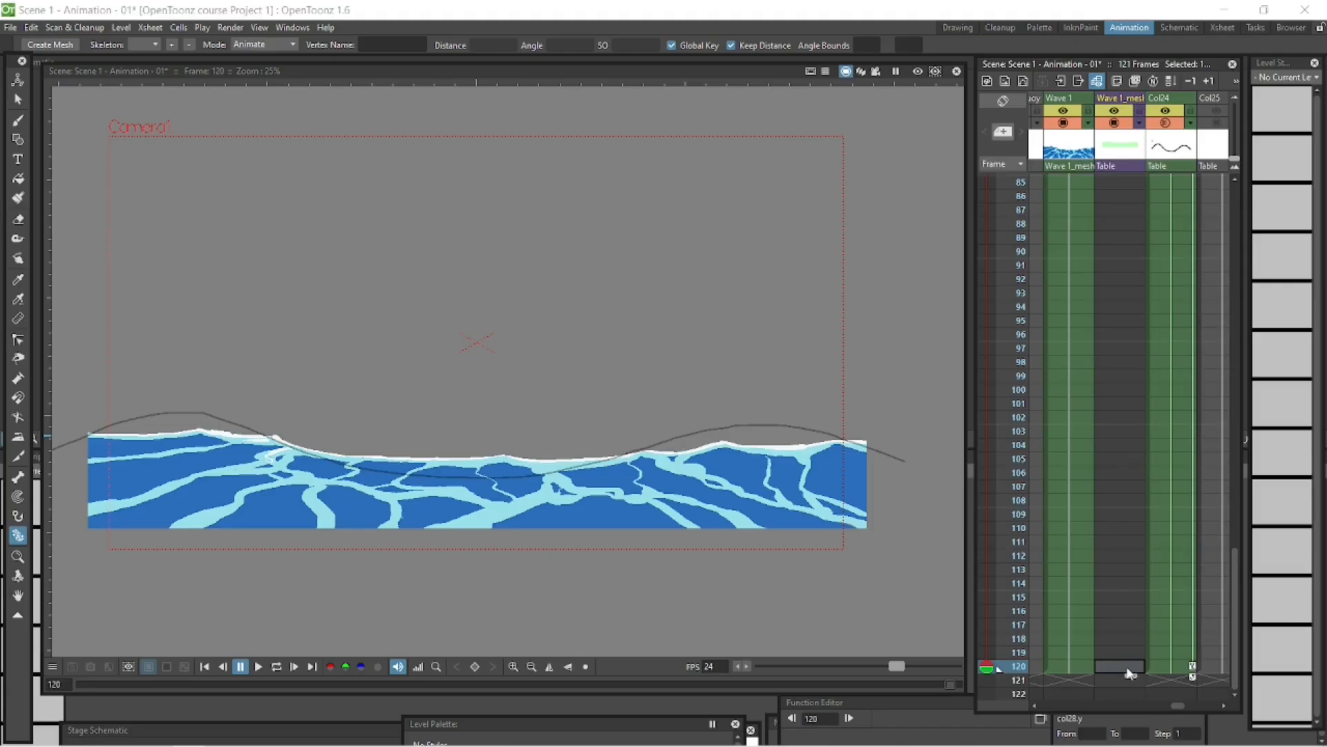
pyautogui.rightClick(1130, 673)
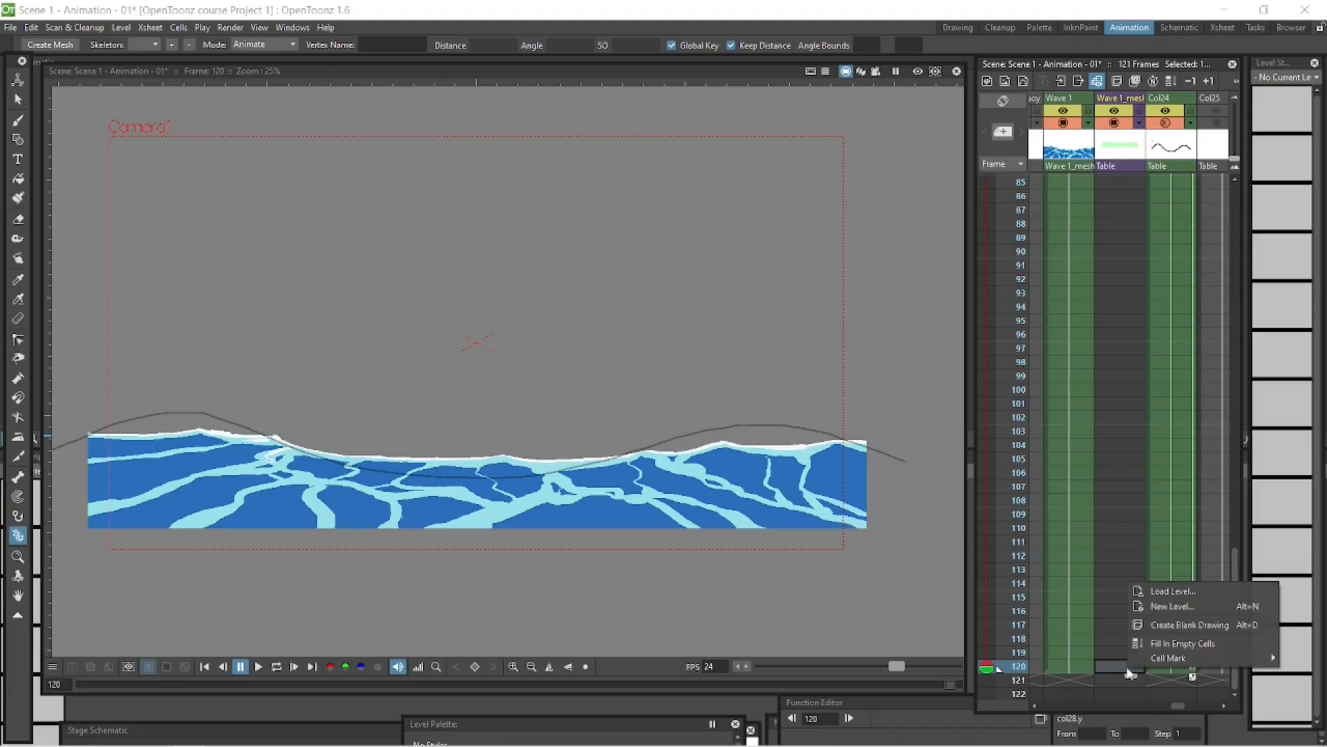
pyautogui.click(1191, 644)
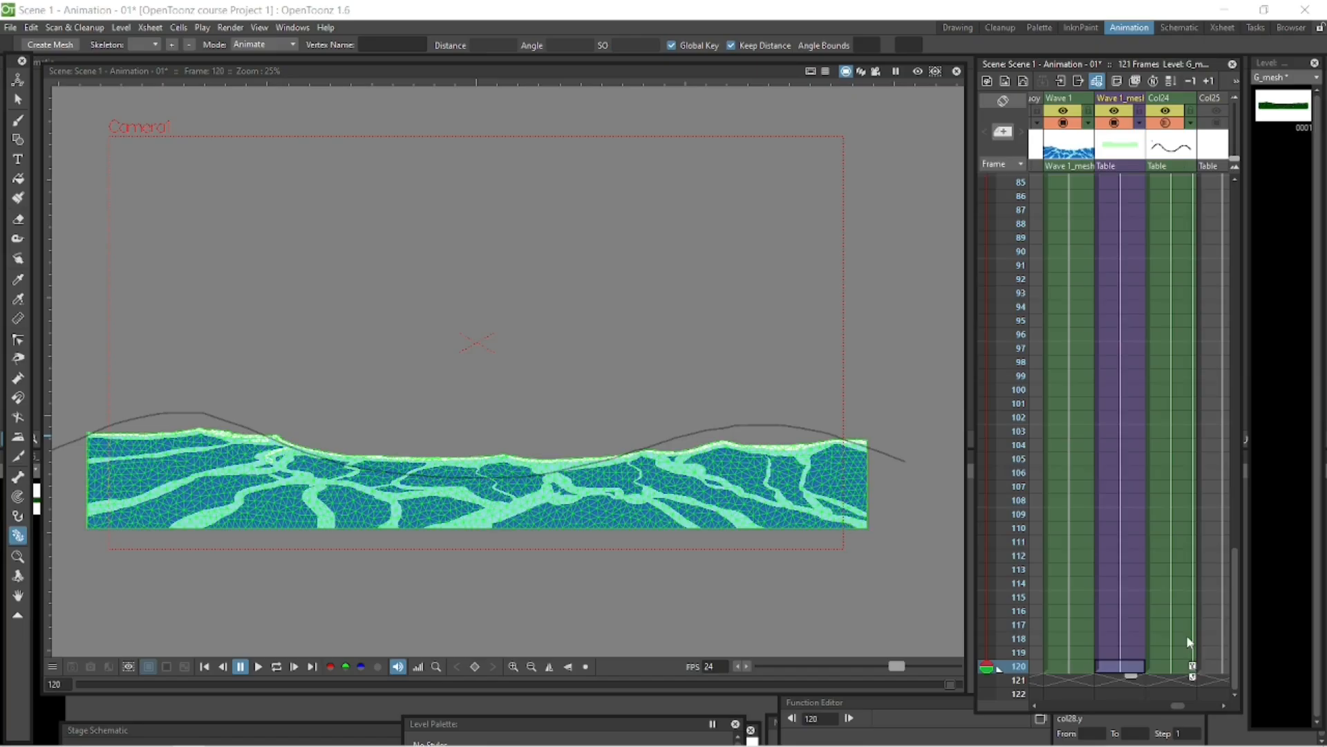
# In Build Skeleton mode, place a root at the wave's lower centre, a vertex above it, and branches to both ends of the wave
pyautogui.click(262, 45)
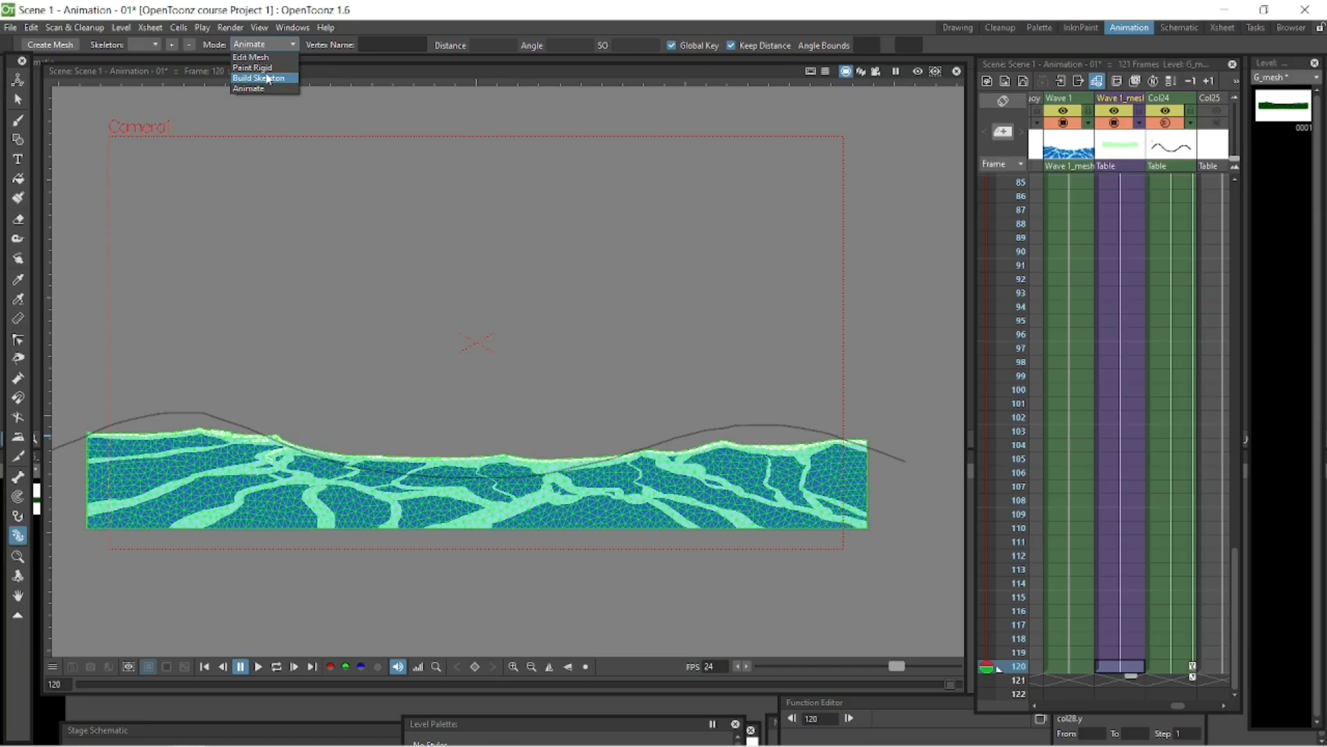
pyautogui.click(268, 79)
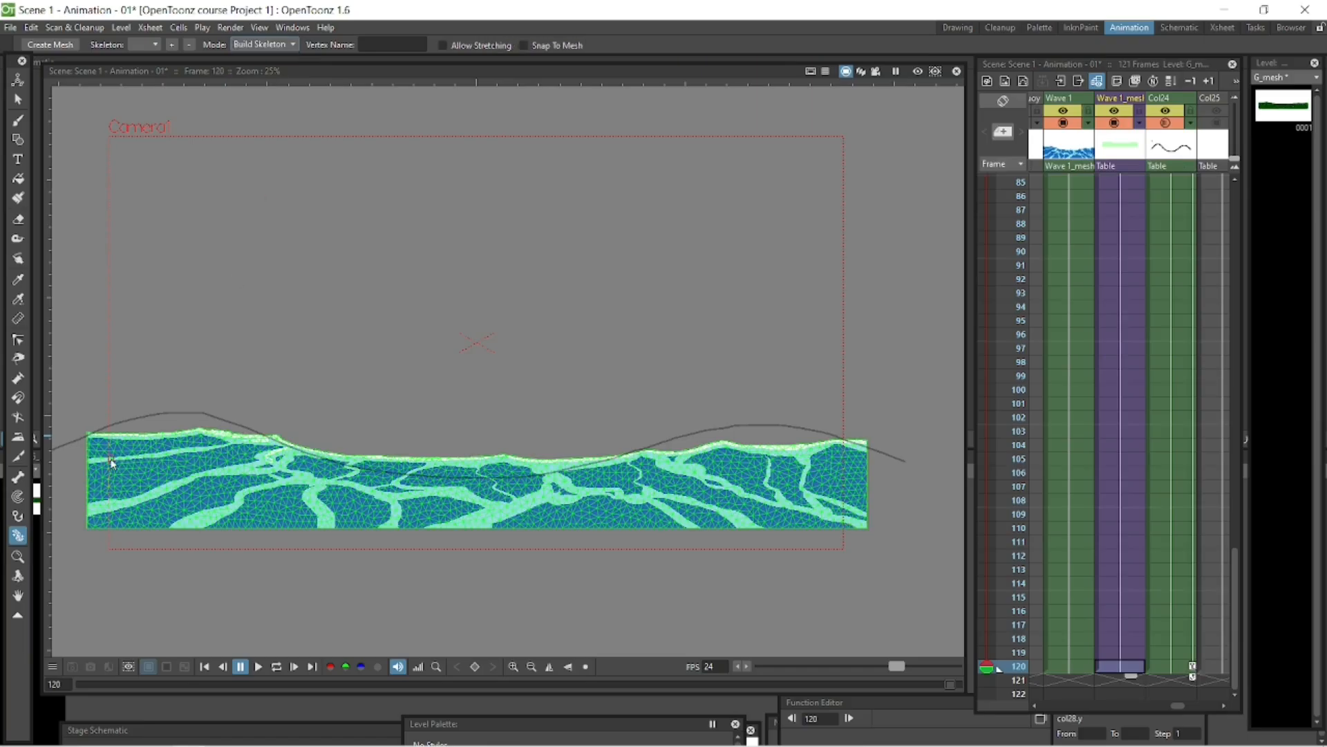
pyautogui.click(465, 520)
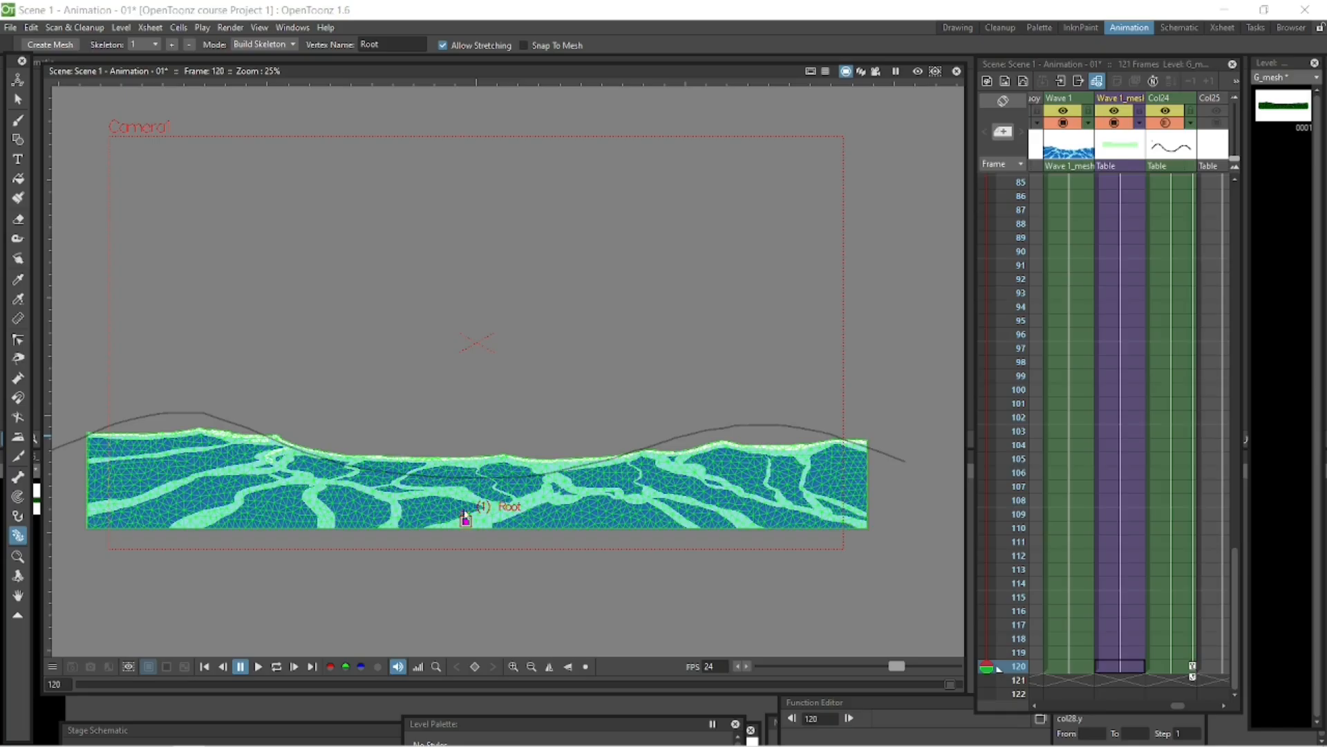
pyautogui.click(467, 468)
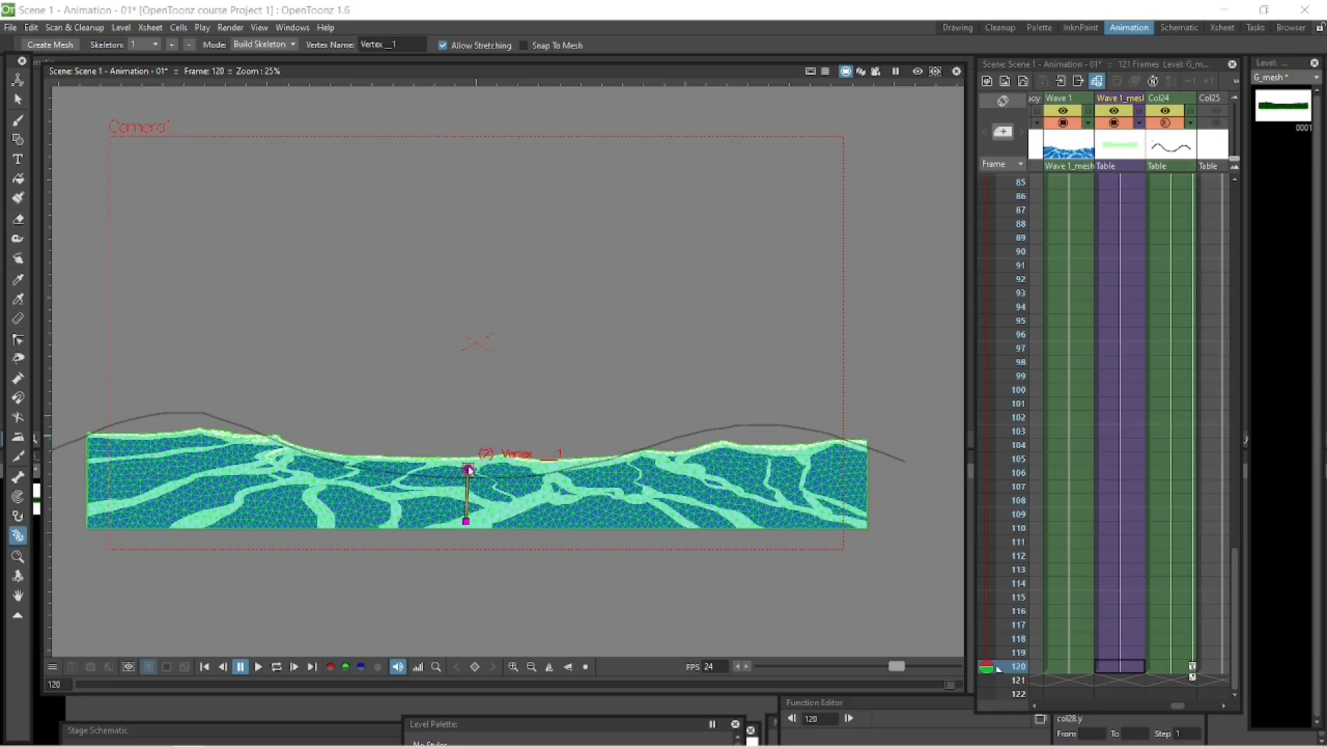
pyautogui.click(96, 457)
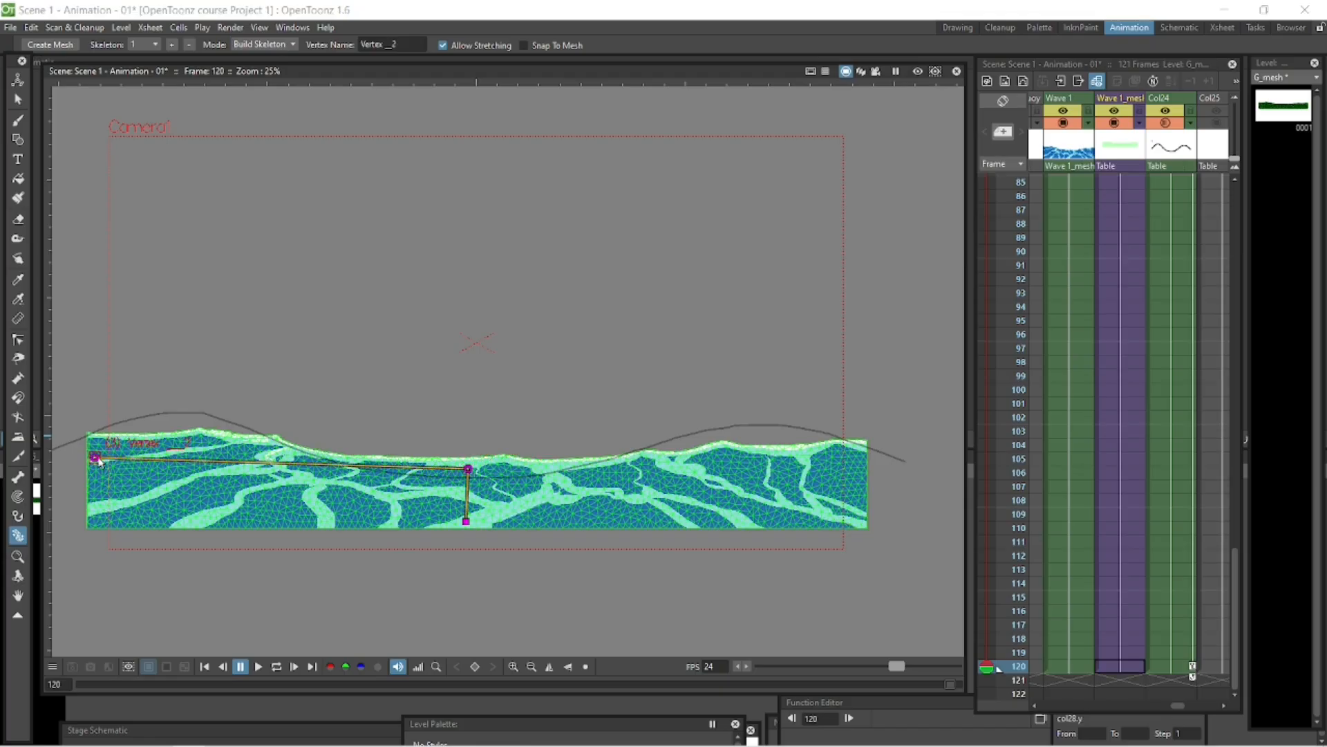
pyautogui.click(468, 470)
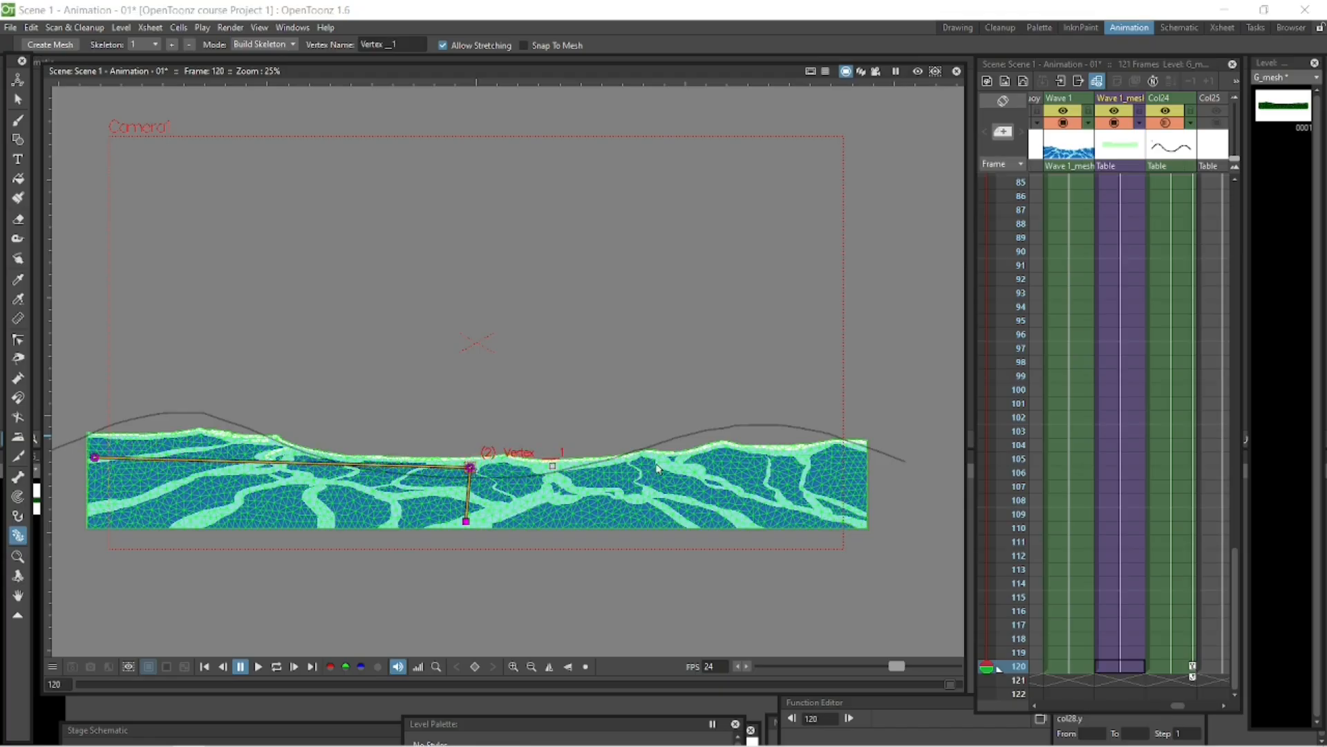
pyautogui.click(866, 465)
# Lower the skeleton's central vertex and both end vertices slightly into the wave
pyautogui.moveTo(470, 468); pyautogui.dragTo(468, 481)
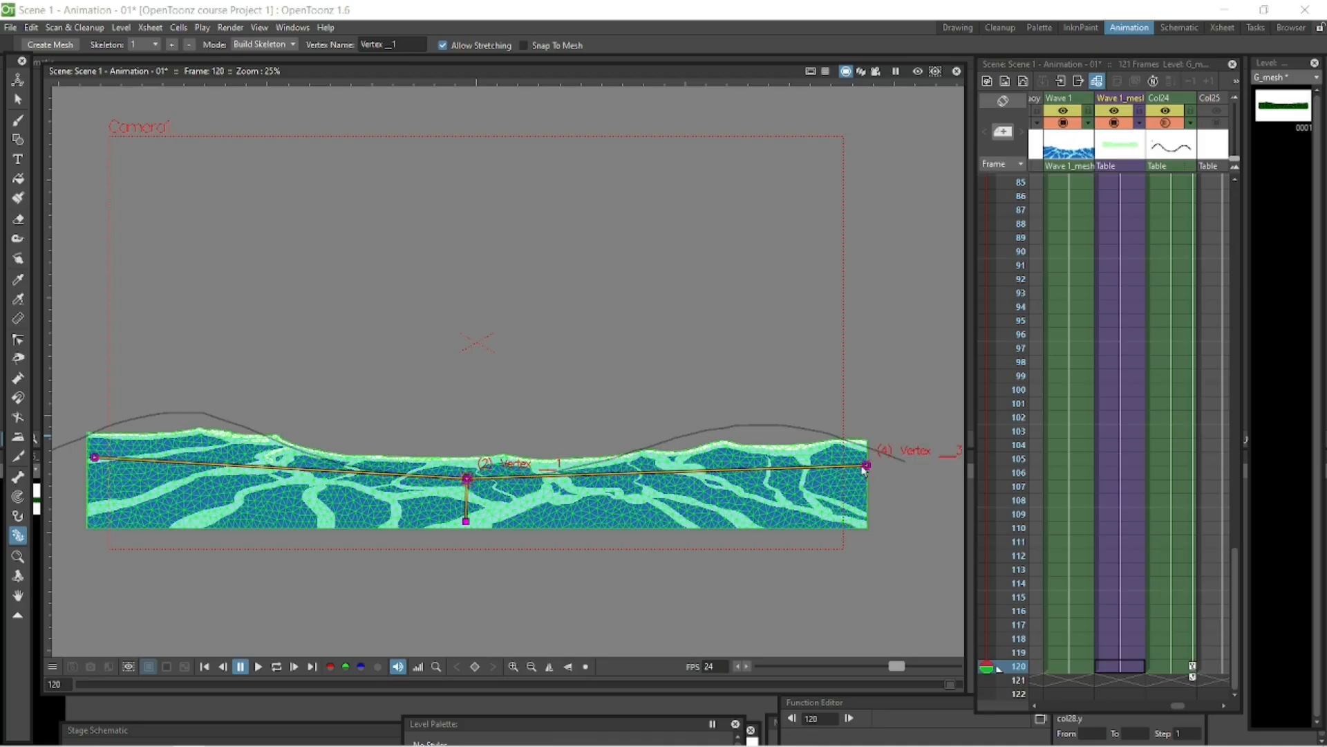
pyautogui.moveTo(866, 465); pyautogui.dragTo(867, 475)
pyautogui.moveTo(95, 457); pyautogui.dragTo(95, 467)
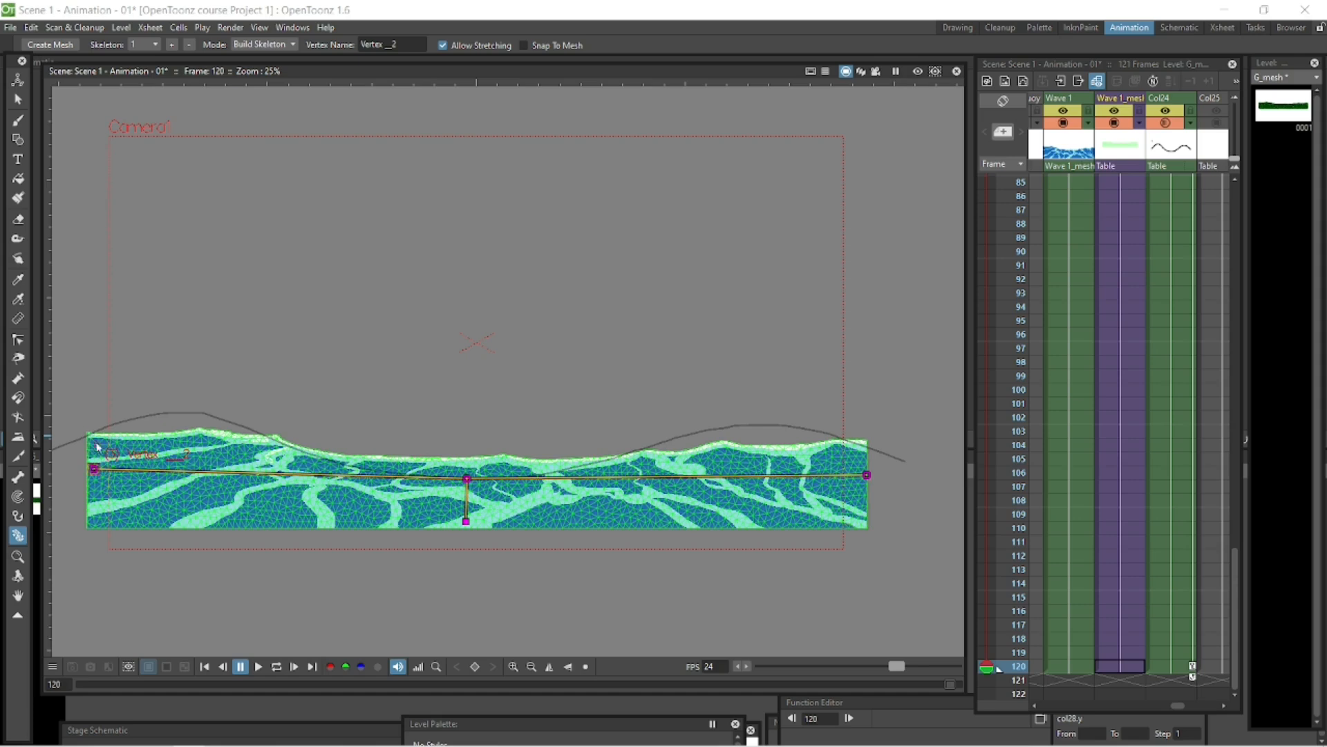
# Add upright skeleton branches to the crest at the wave's left end, first peak and the start of its downslope
pyautogui.click(94, 440)
pyautogui.click(178, 471)
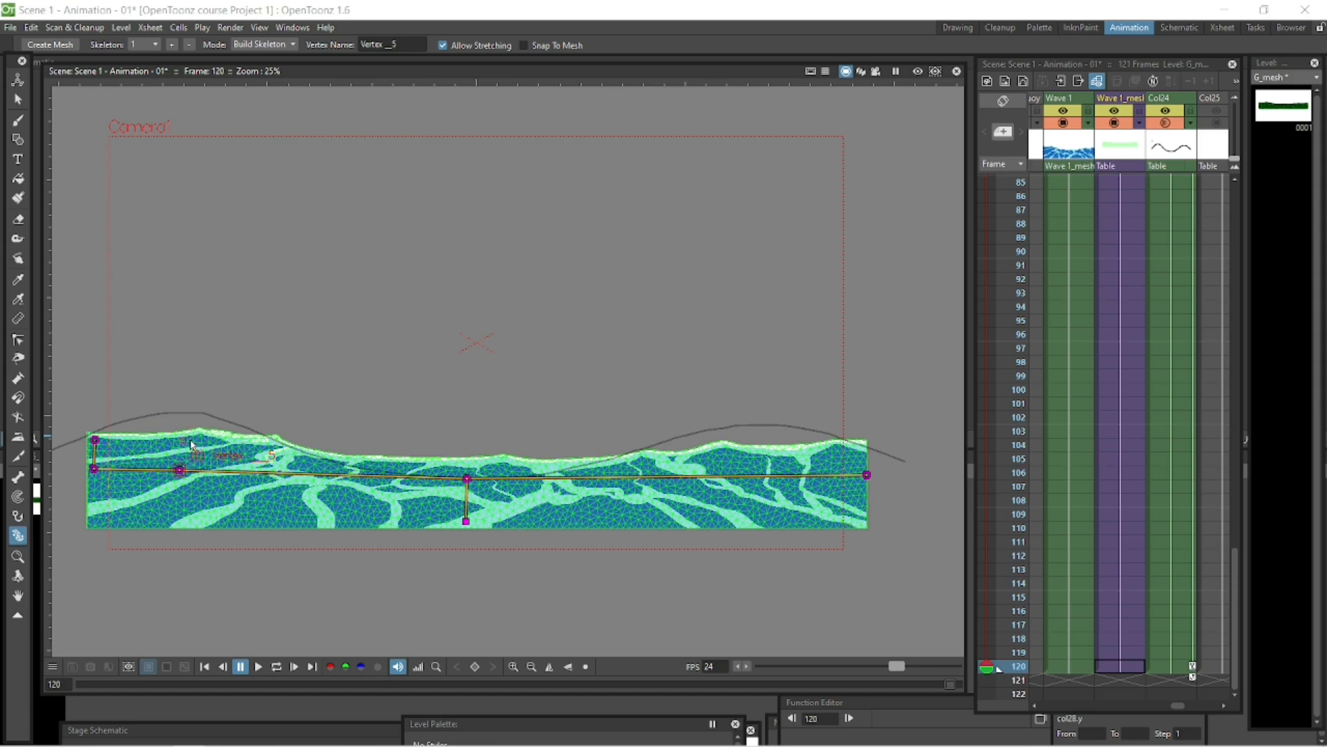
pyautogui.click(196, 437)
pyautogui.moveTo(179, 471); pyautogui.dragTo(195, 472)
pyautogui.click(277, 475)
pyautogui.click(275, 438)
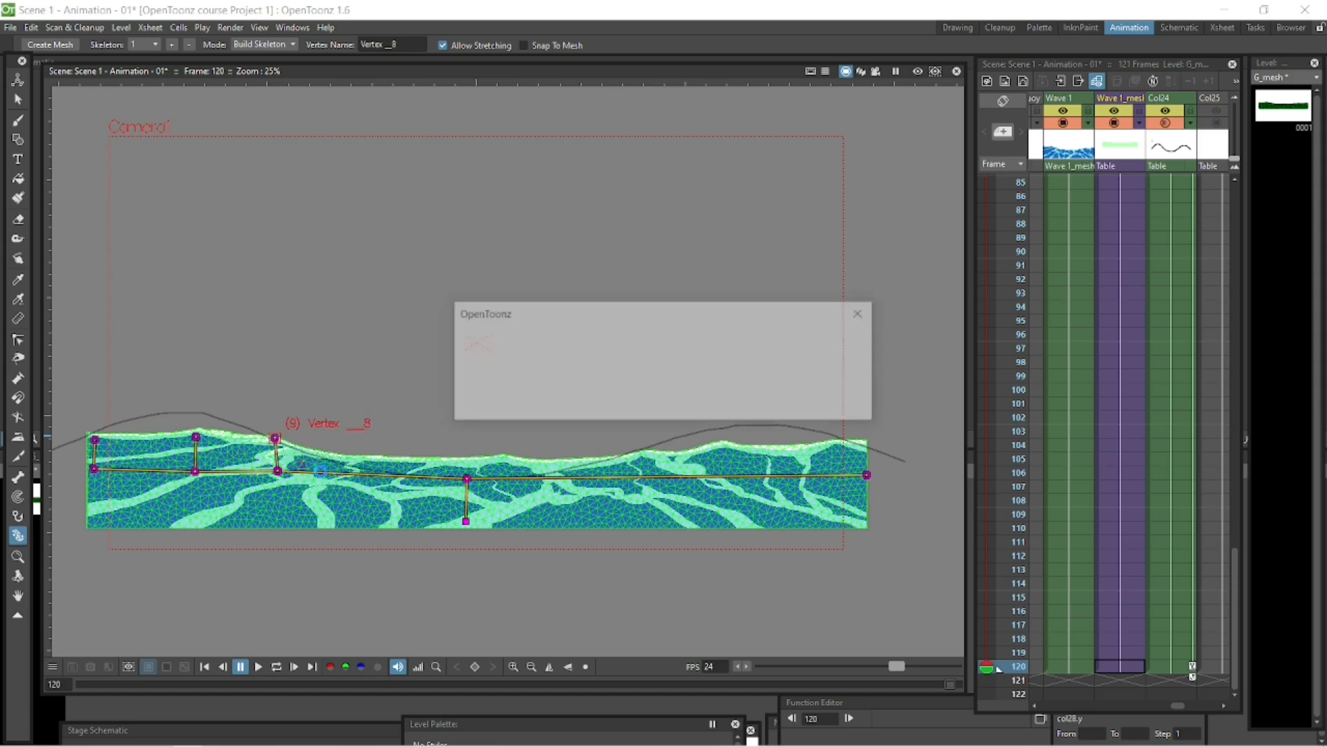
pyautogui.click(276, 474)
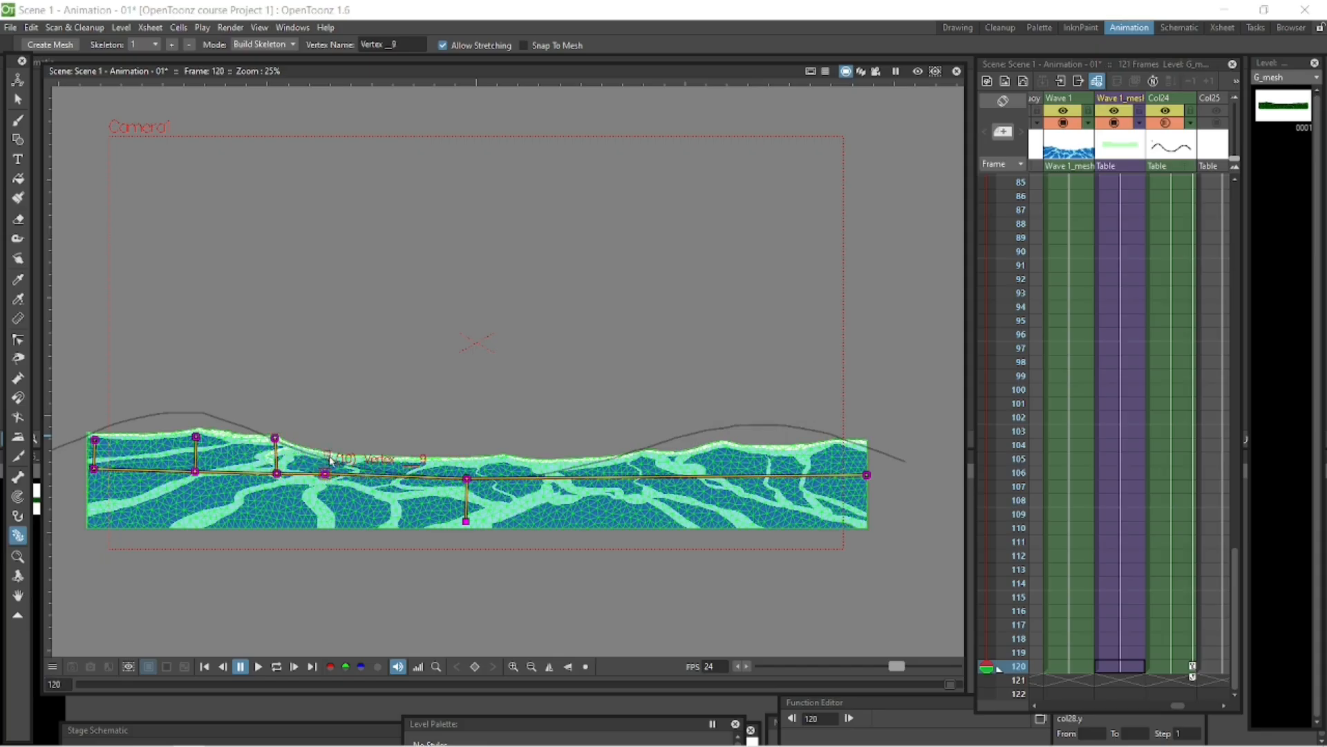
# Add two upright branches between the downslope and the wave's centre, plus one above the central vertex
pyautogui.click(345, 475)
pyautogui.click(348, 455)
pyautogui.click(415, 477)
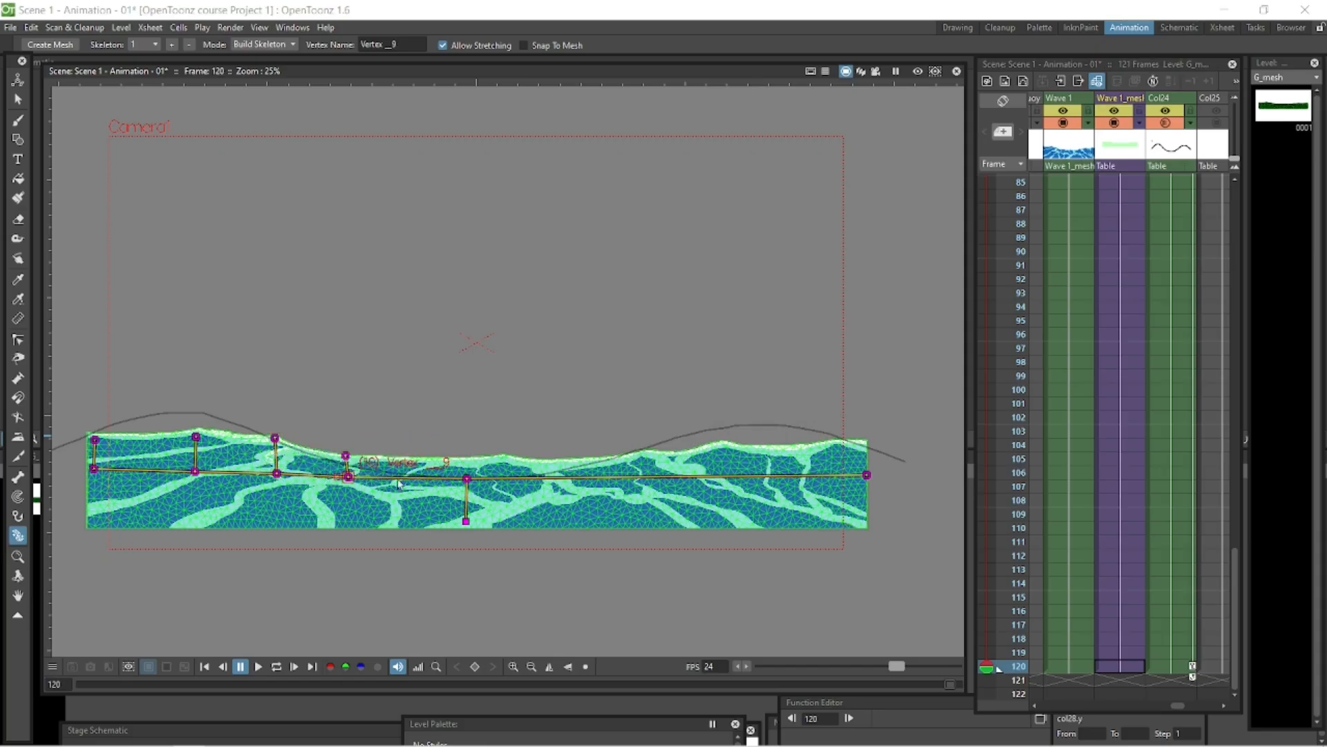
pyautogui.click(415, 460)
pyautogui.click(466, 461)
# Add three upright branches to the crest along the wave just right of the central vertex
pyautogui.click(515, 478)
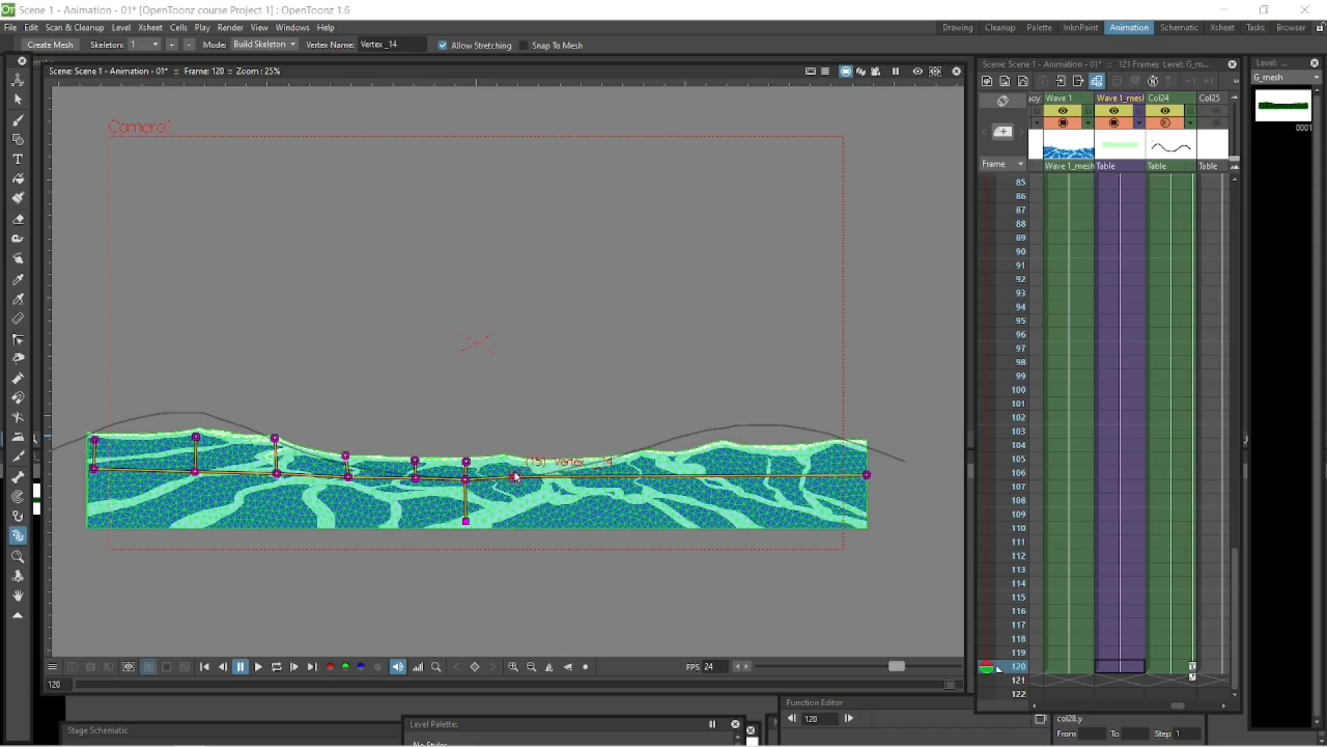
pyautogui.click(511, 459)
pyautogui.click(569, 479)
pyautogui.click(569, 459)
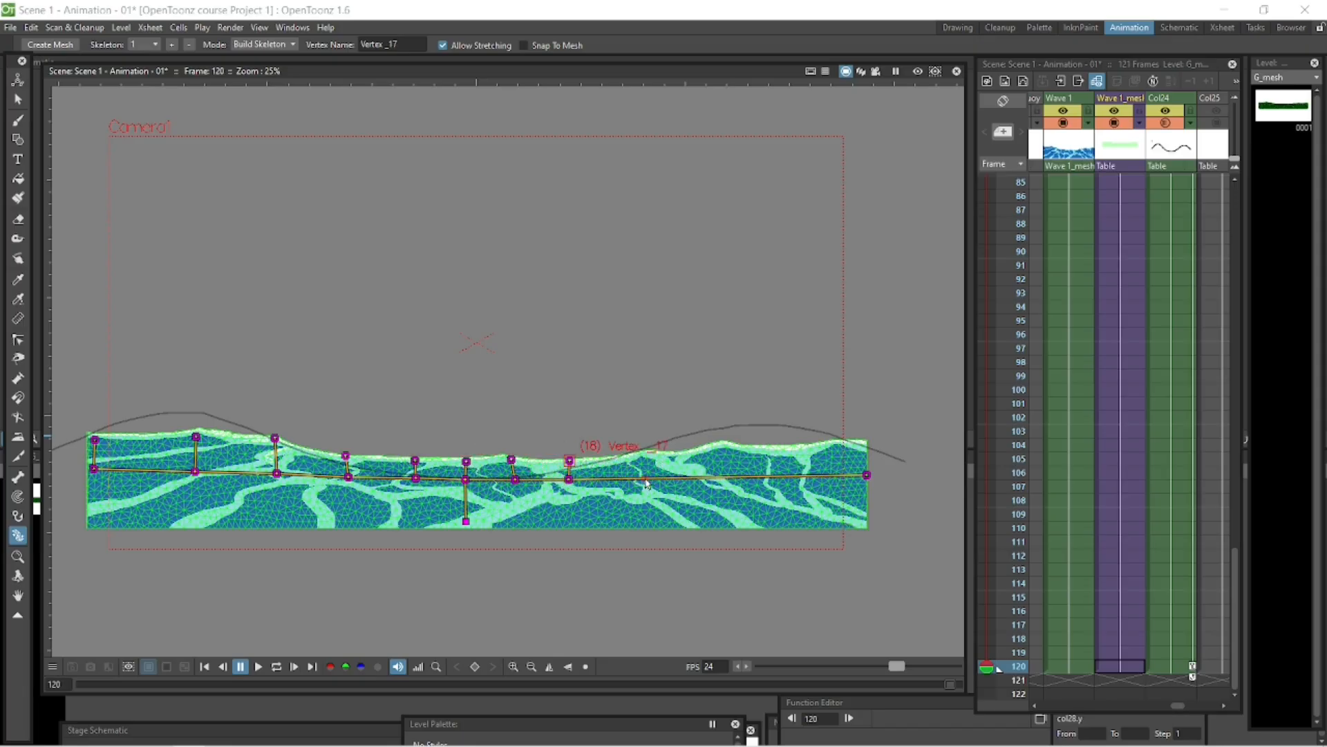
pyautogui.click(645, 476)
pyautogui.click(645, 454)
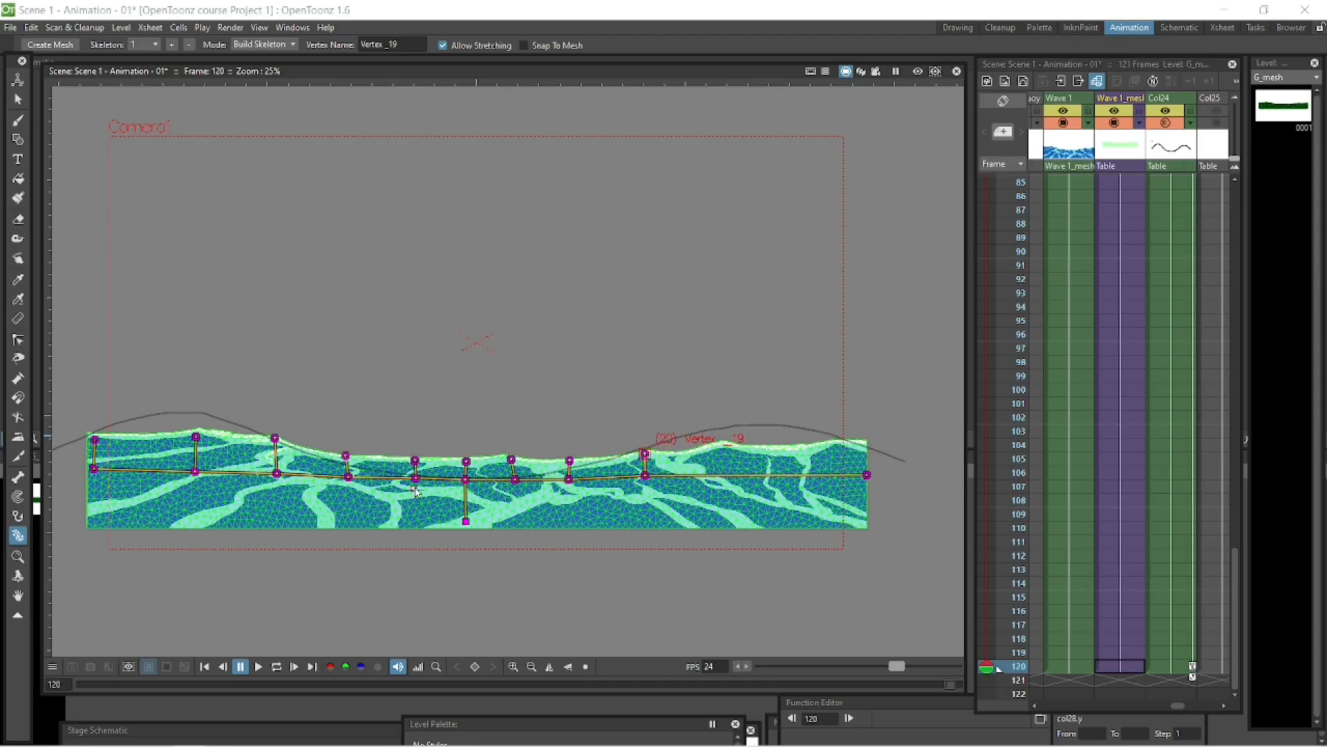
# Add upright branches at the right-hand peak and near the wave's right end, and adjust the base of the branch before them
pyautogui.click(727, 475)
pyautogui.click(726, 442)
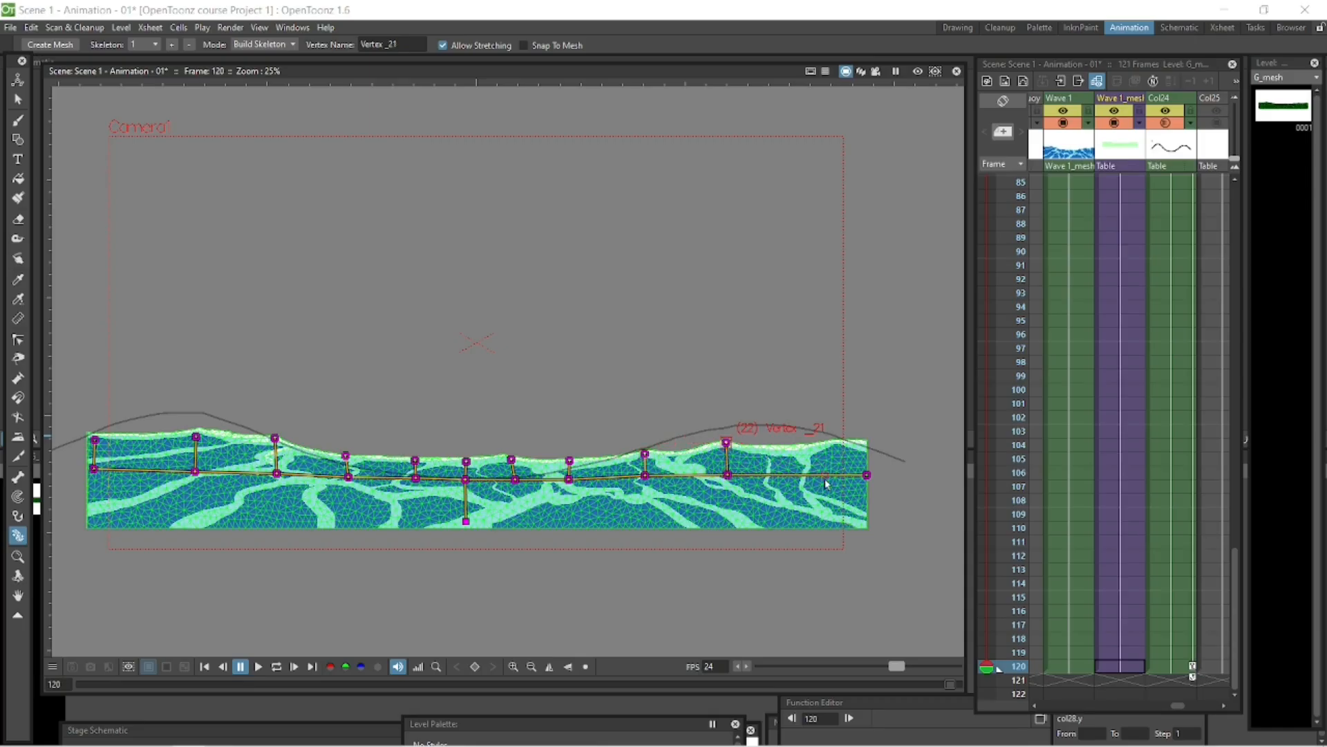
pyautogui.click(834, 476)
pyautogui.click(836, 443)
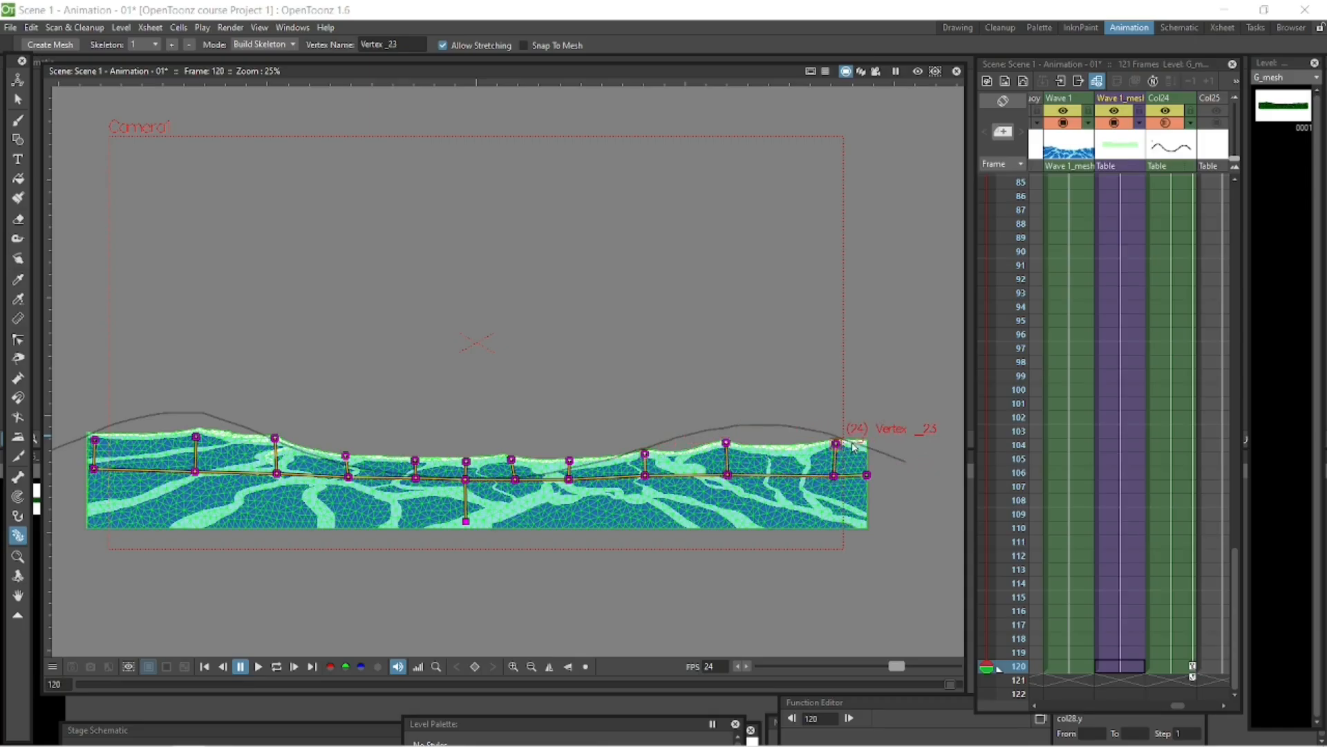
pyautogui.moveTo(650, 478); pyautogui.dragTo(646, 478)
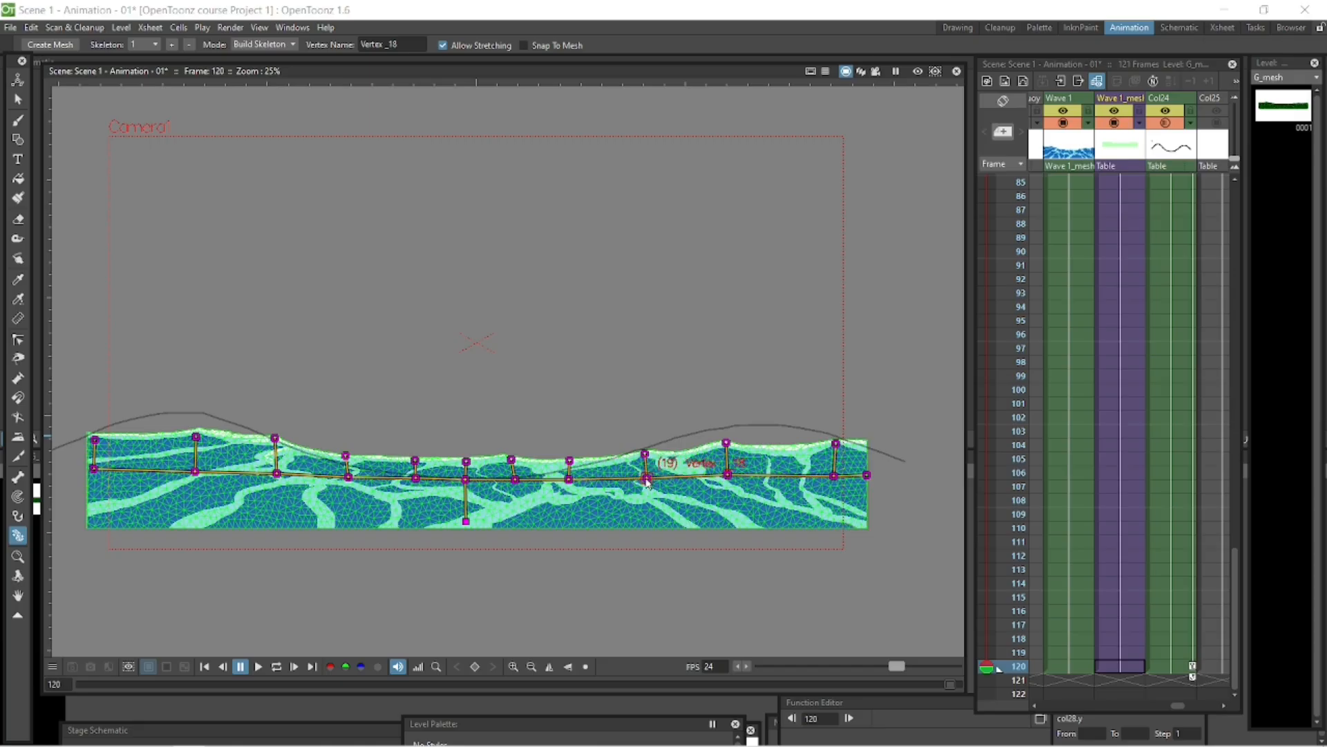
# Return to frame 1 of the Wave 1 mesh column and switch the Plastic tool to Animate mode
pyautogui.moveTo(1234, 574); pyautogui.dragTo(1233, 205)
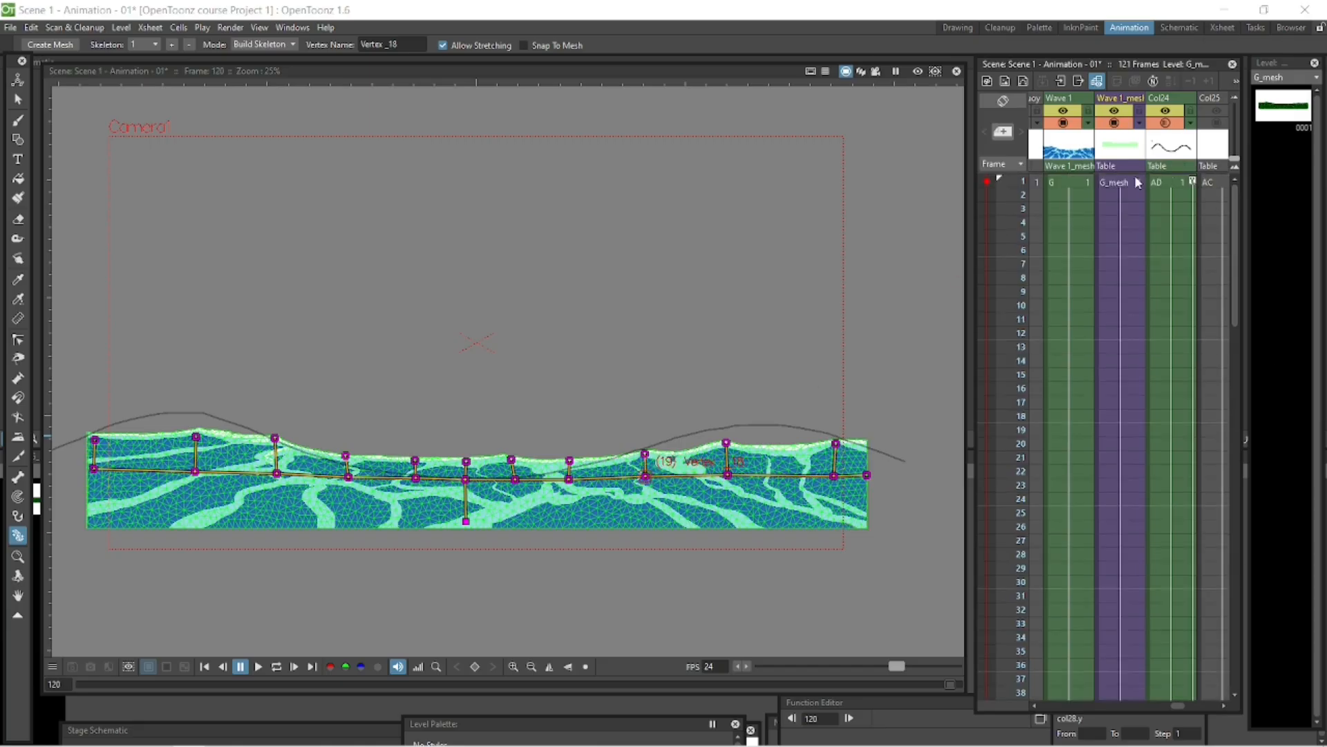
pyautogui.click(1134, 183)
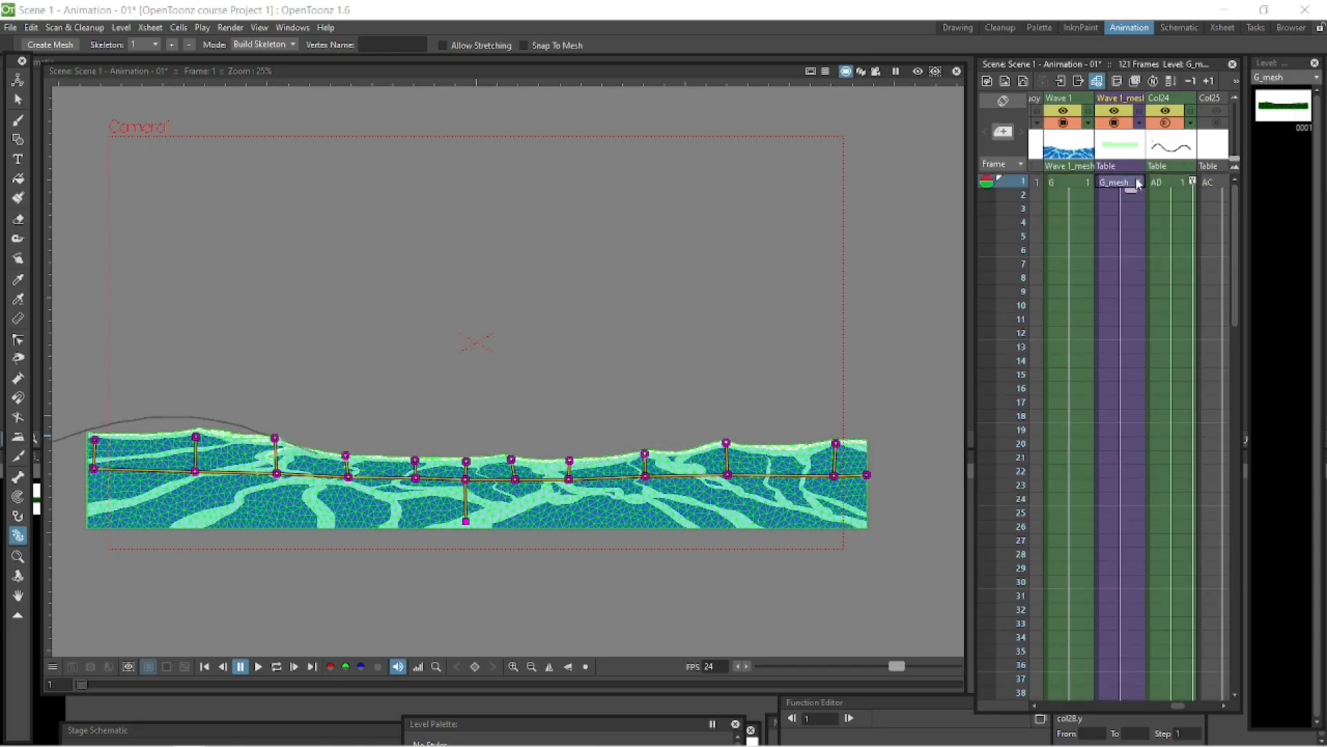
pyautogui.click(282, 45)
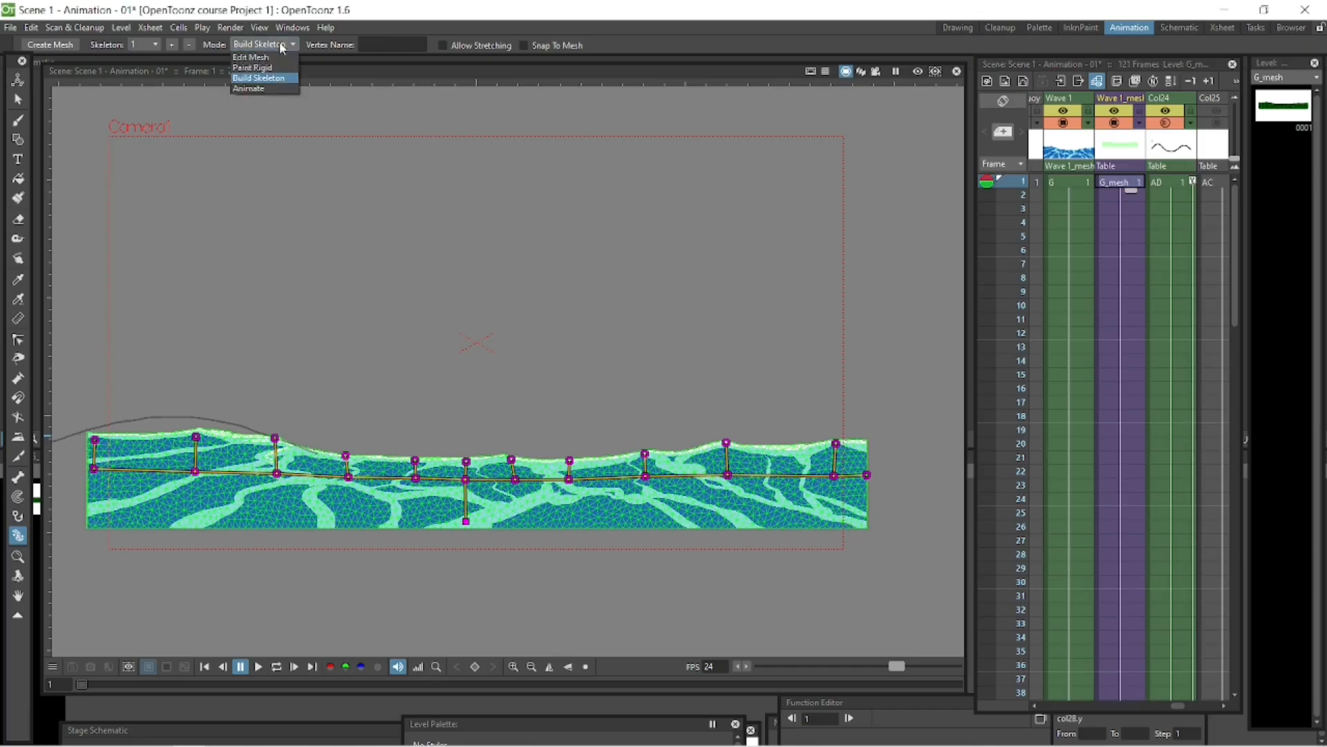
pyautogui.click(274, 87)
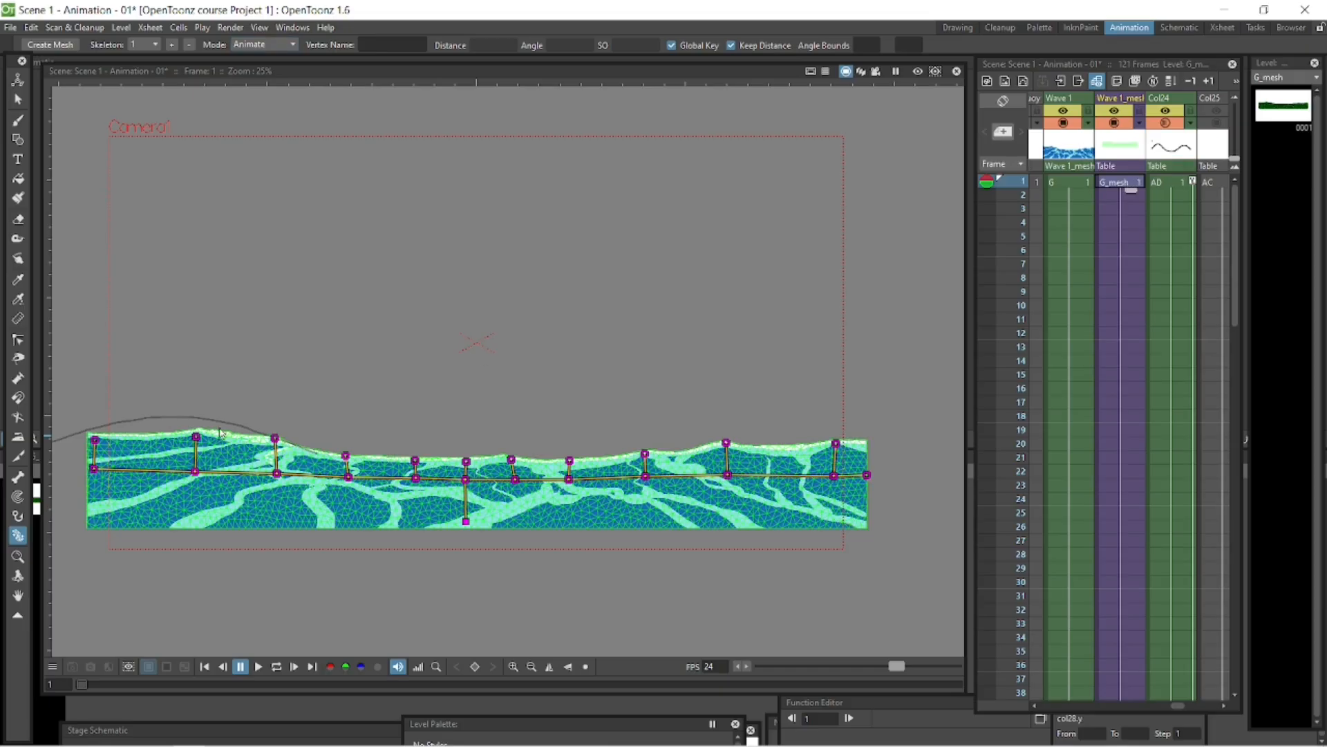
# Pose the skeleton's left end at frame 1, raising the first peak so the crest follows the guide line
pyautogui.click(196, 436)
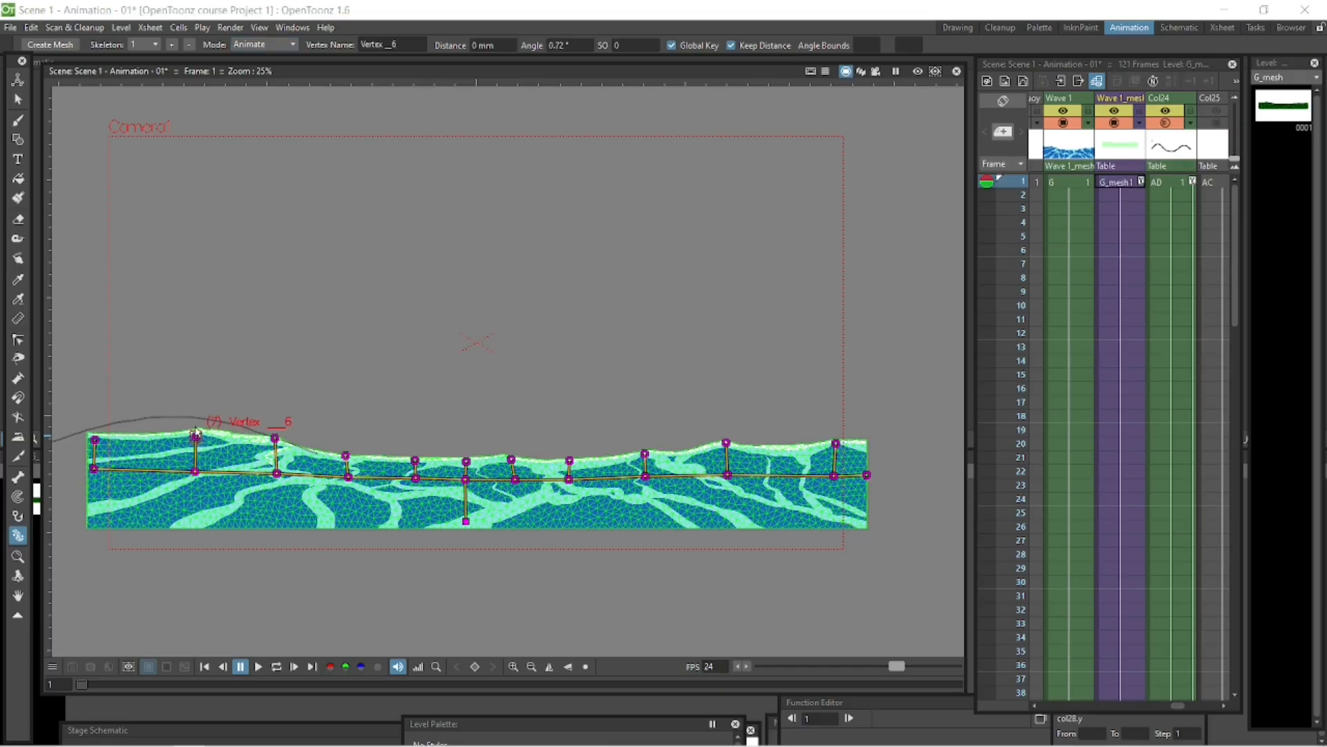
pyautogui.moveTo(194, 435); pyautogui.dragTo(198, 438)
pyautogui.moveTo(196, 472); pyautogui.dragTo(197, 463)
pyautogui.moveTo(97, 446); pyautogui.dragTo(97, 466)
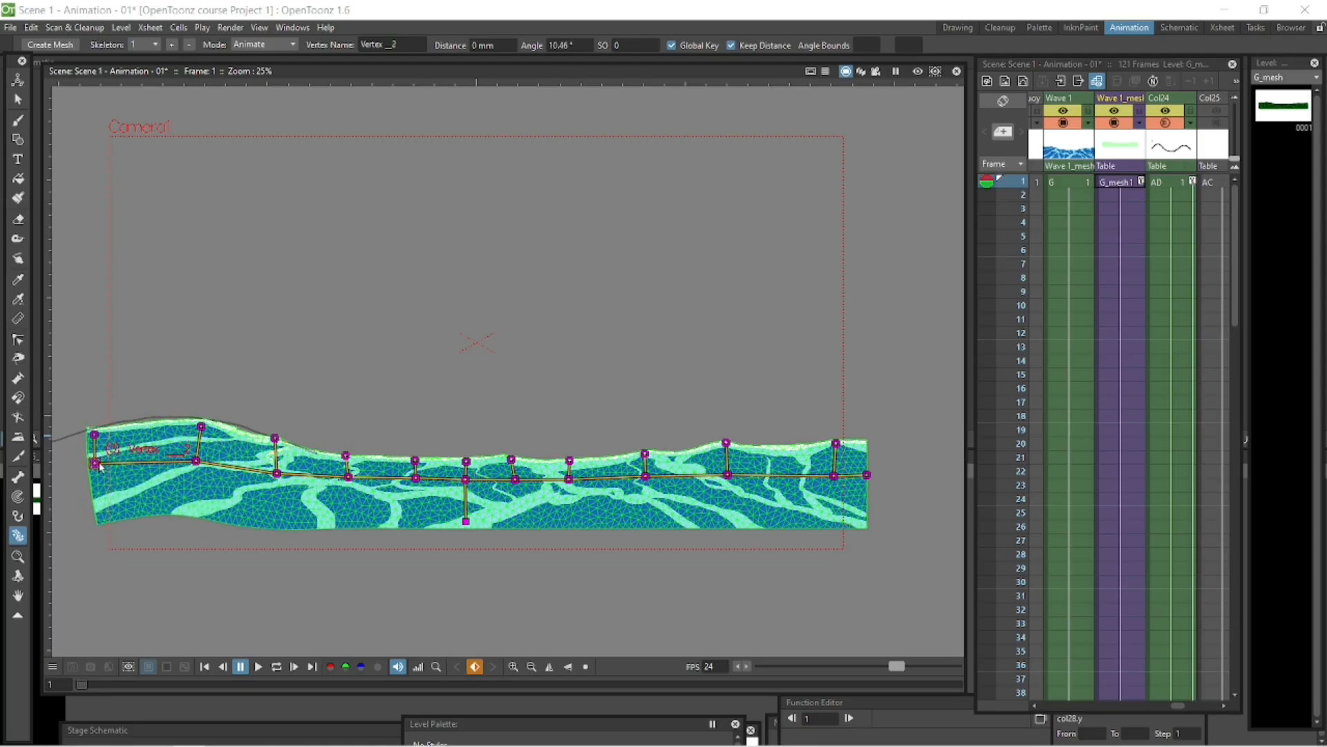
# Pose the mesh at frame 12 by raising the third branch's base and bending the left end down to the guide
pyautogui.click(1133, 332)
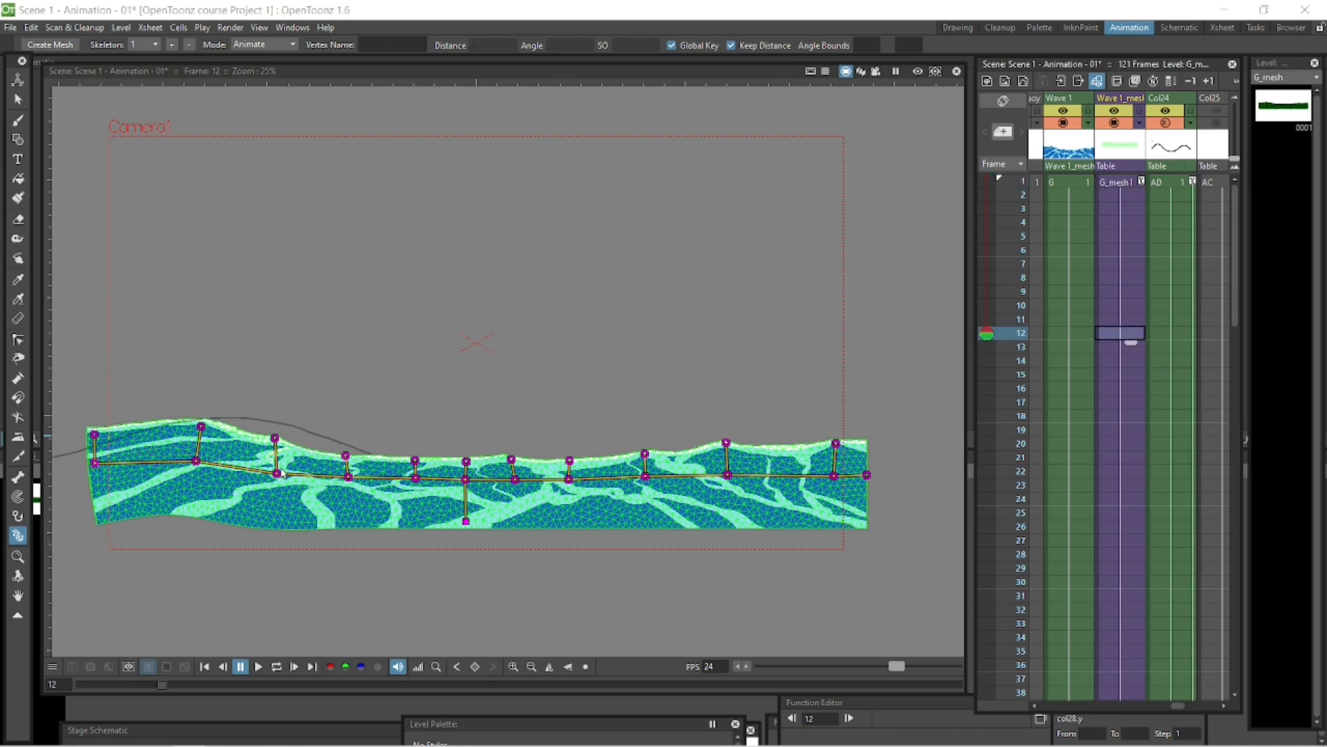
pyautogui.moveTo(278, 472)
pyautogui.mouseDown()
pyautogui.moveTo(348, 473)
pyautogui.moveTo(279, 460)
pyautogui.mouseUp()
pyautogui.moveTo(200, 433); pyautogui.dragTo(196, 461)
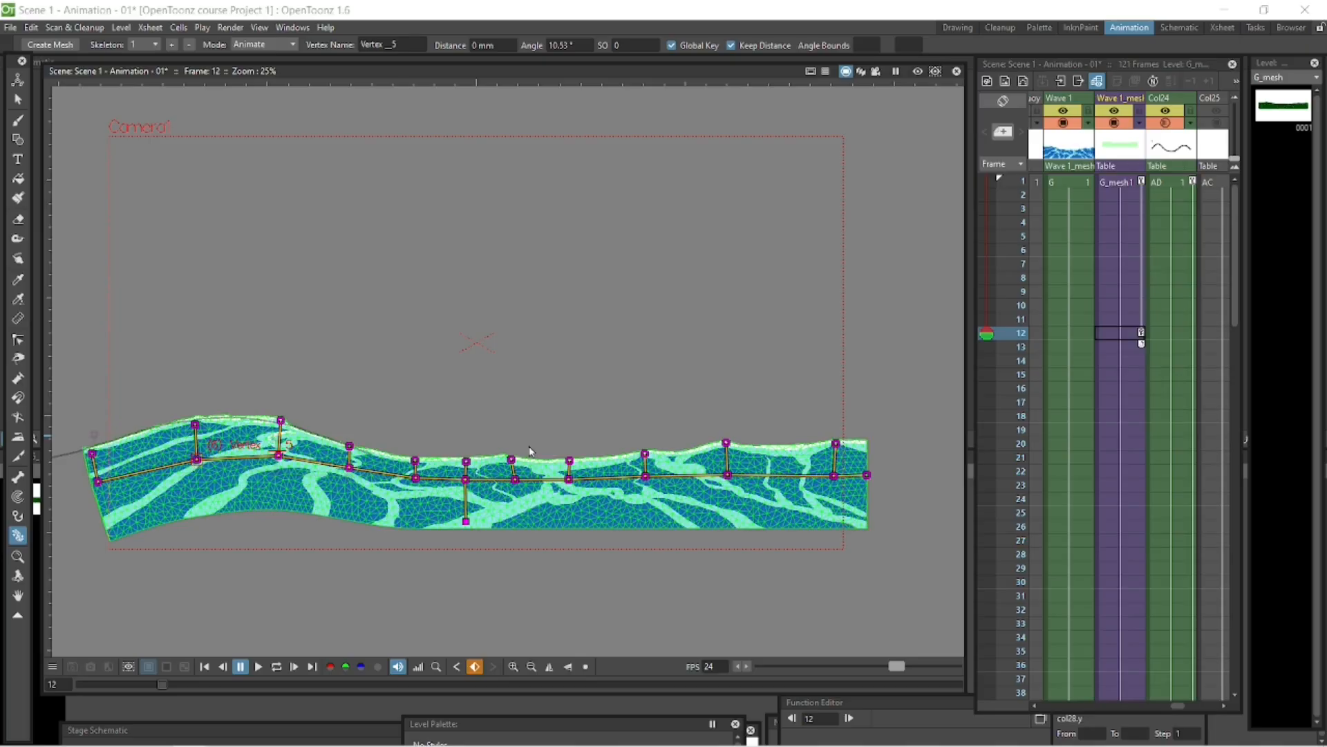
# Key the left half of the mesh at frame 24, shifting its peak to match the guide line's position
pyautogui.click(1134, 498)
pyautogui.moveTo(278, 458)
pyautogui.mouseDown()
pyautogui.moveTo(284, 431)
pyautogui.moveTo(264, 462)
pyautogui.mouseUp()
pyautogui.moveTo(111, 517); pyautogui.dragTo(95, 503)
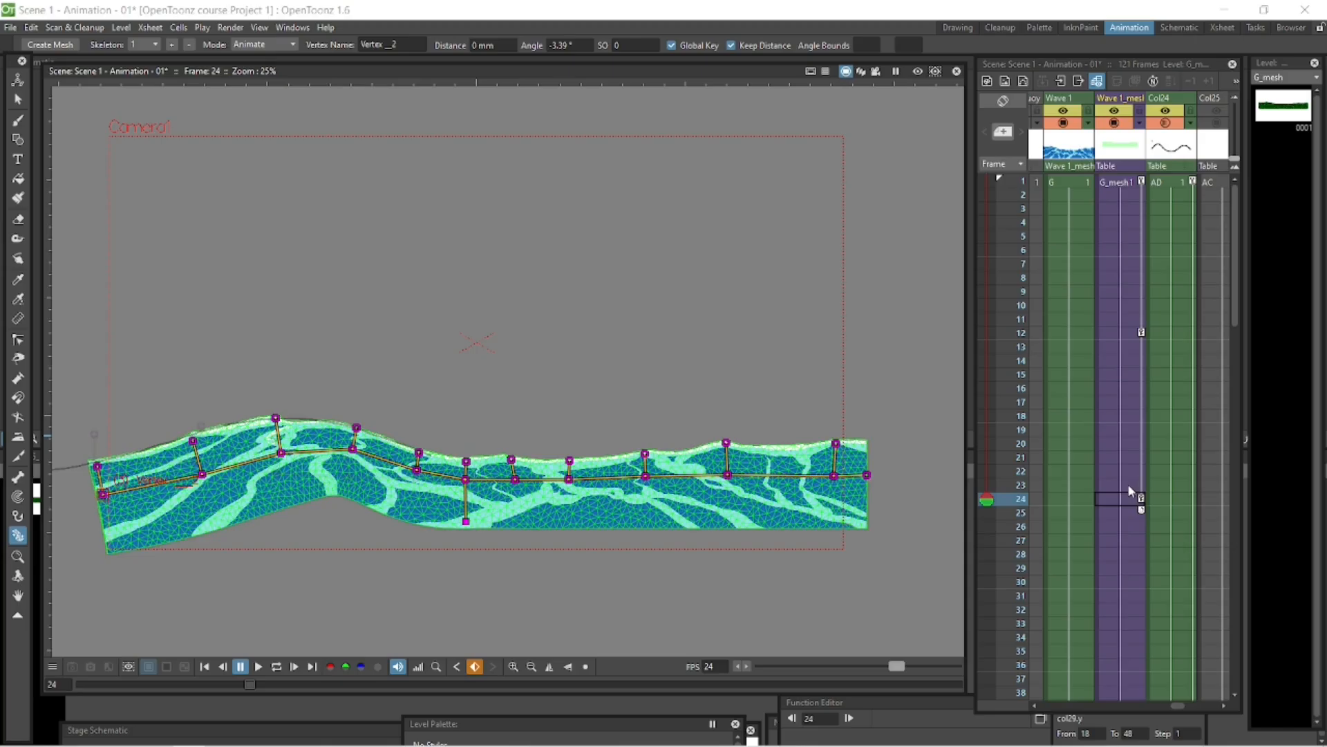
# Bend the skeleton left of the central vertex at frame 36 so the peak and left slope follow the guide
pyautogui.scroll(-5, 1230, 317)
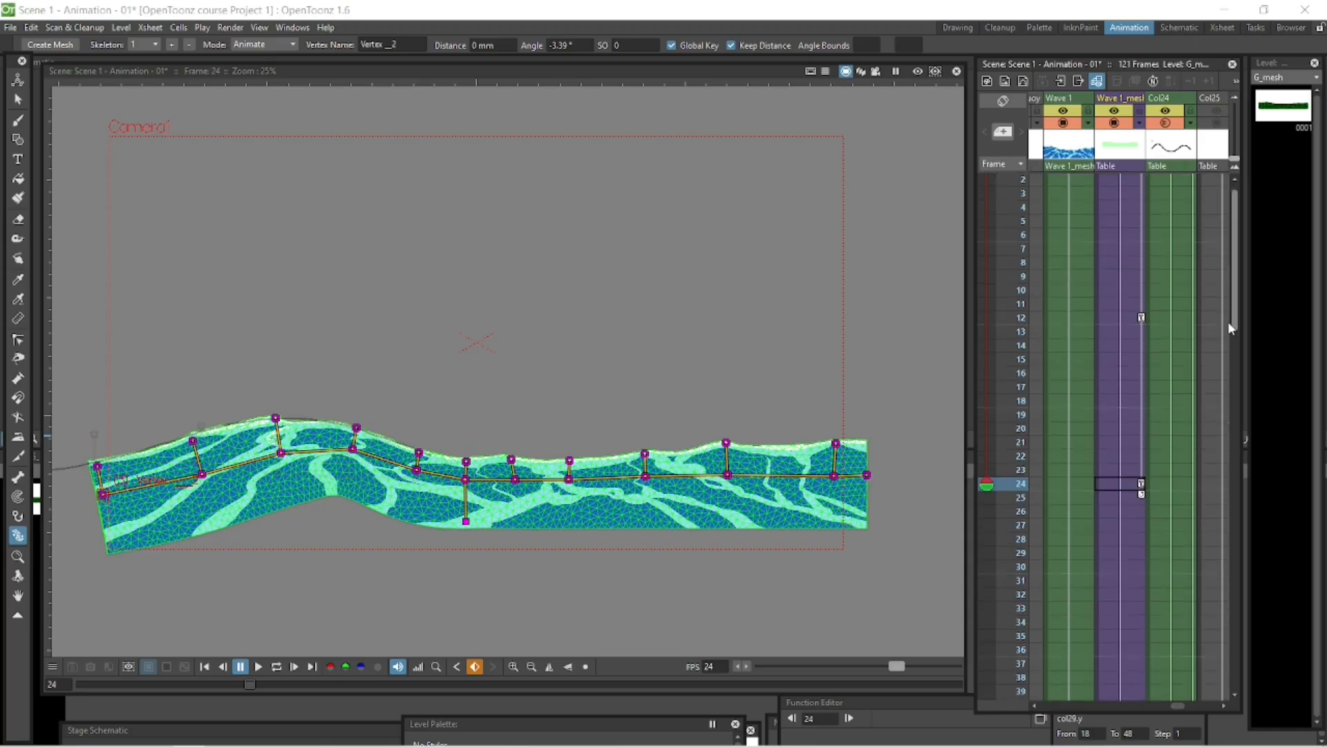
pyautogui.click(1125, 472)
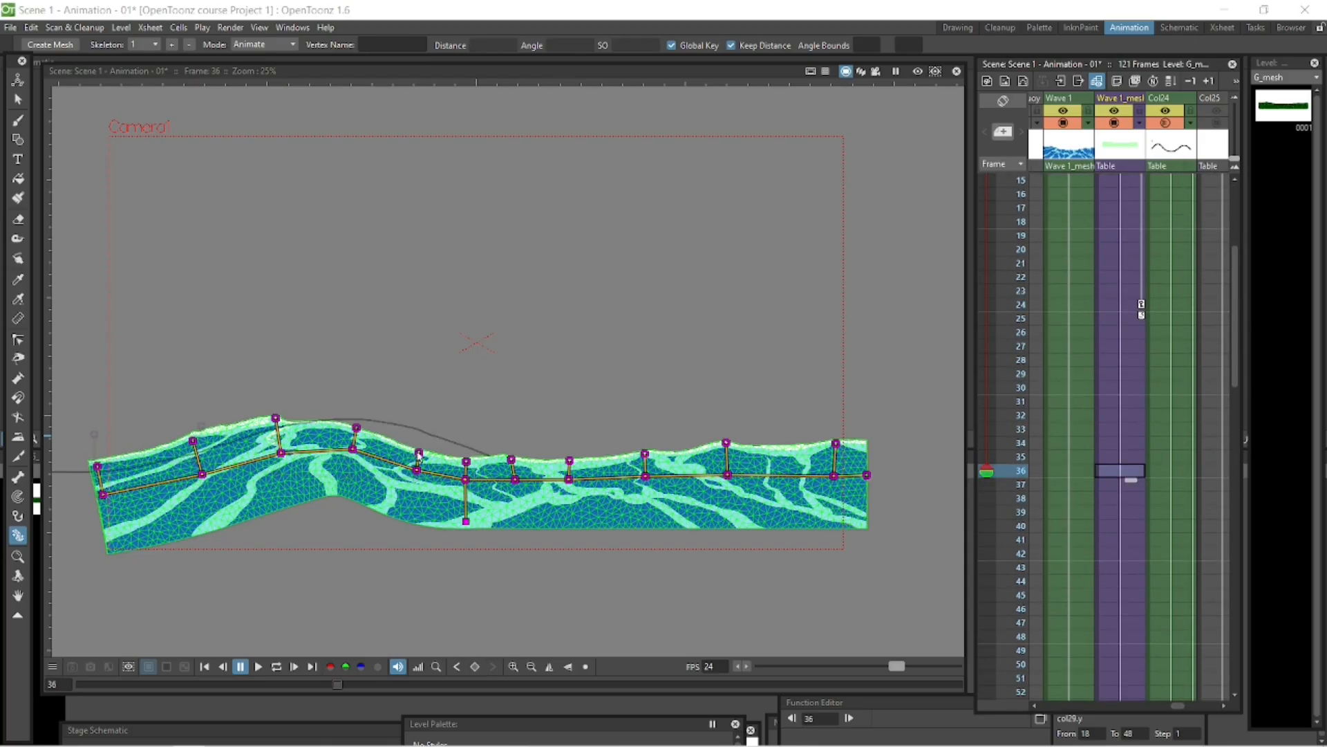
pyautogui.moveTo(428, 479); pyautogui.dragTo(467, 484)
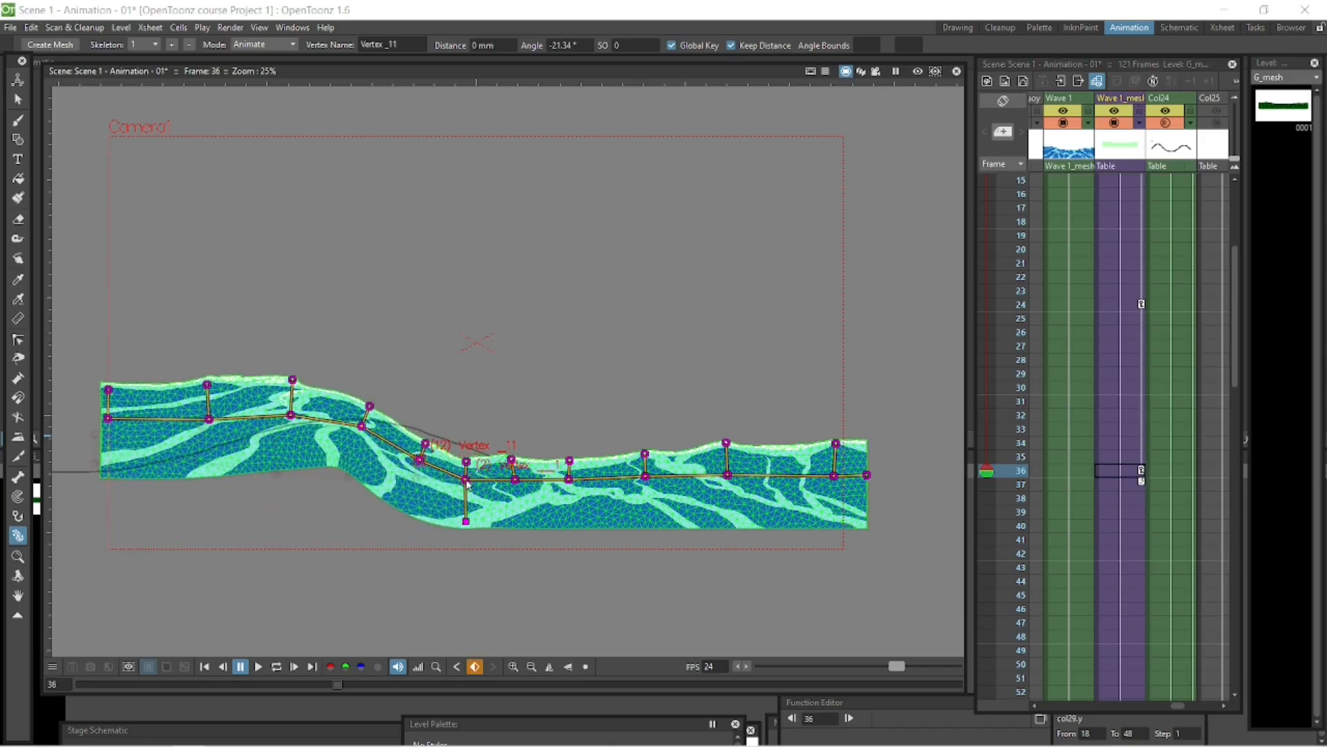
pyautogui.moveTo(362, 425); pyautogui.dragTo(354, 446)
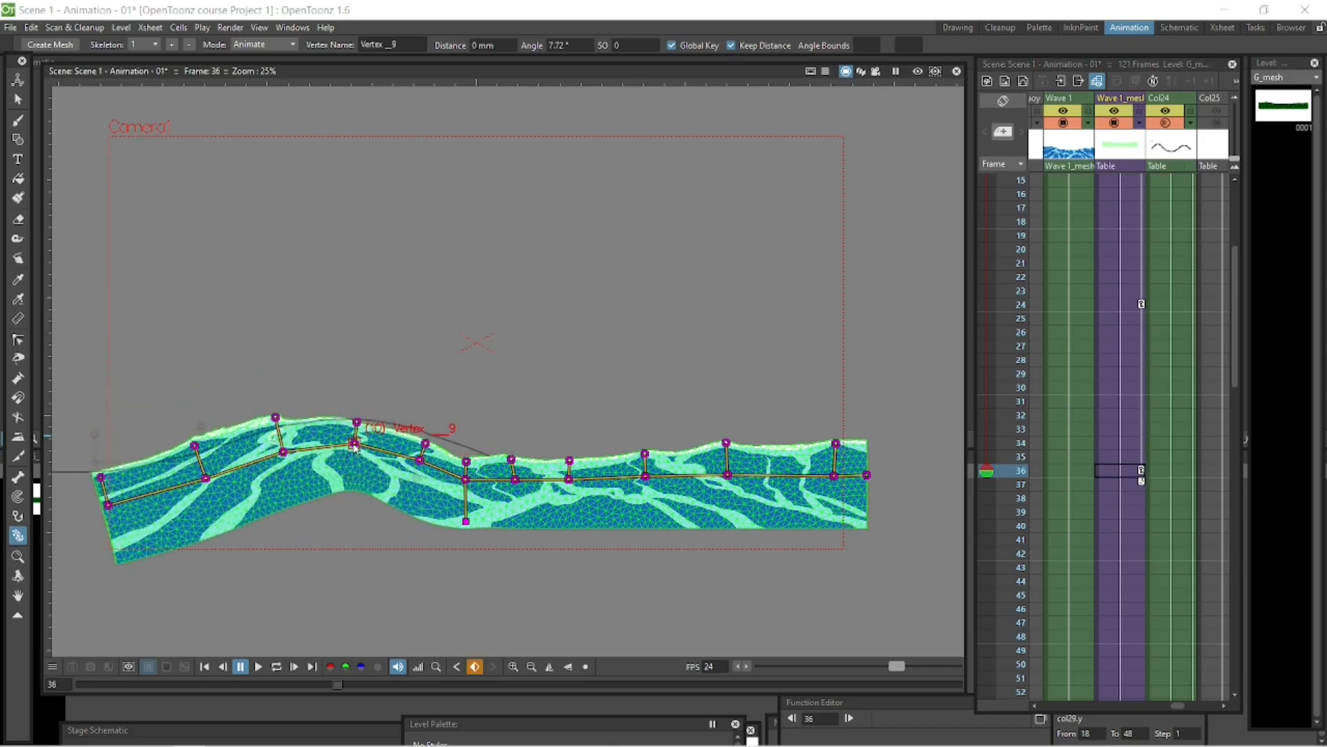
pyautogui.moveTo(206, 479); pyautogui.dragTo(199, 499)
pyautogui.moveTo(110, 514); pyautogui.dragTo(104, 509)
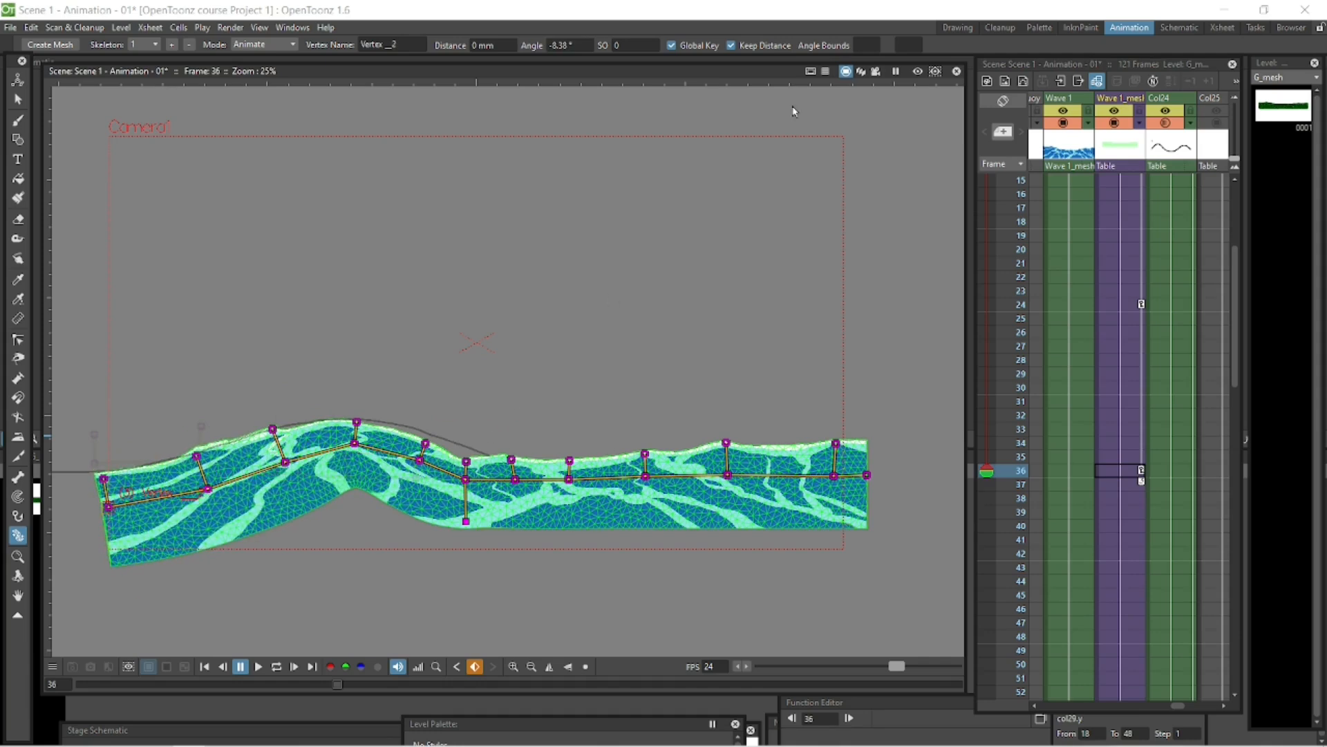
# At frame 36, raise the central vertex with Keep Distance off, level the adjoining vertices, and re-enable Keep Distance after comparing with frame 24
pyautogui.click(733, 46)
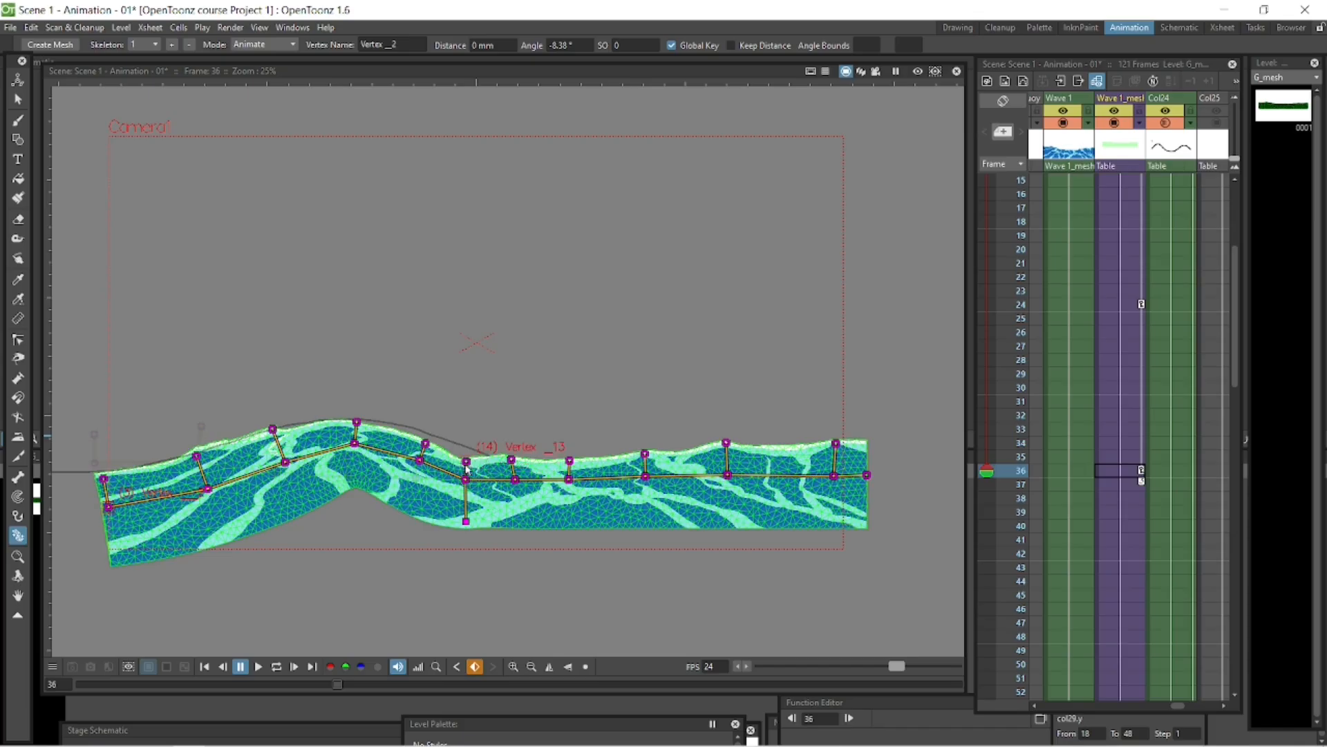
pyautogui.moveTo(466, 462); pyautogui.dragTo(420, 436)
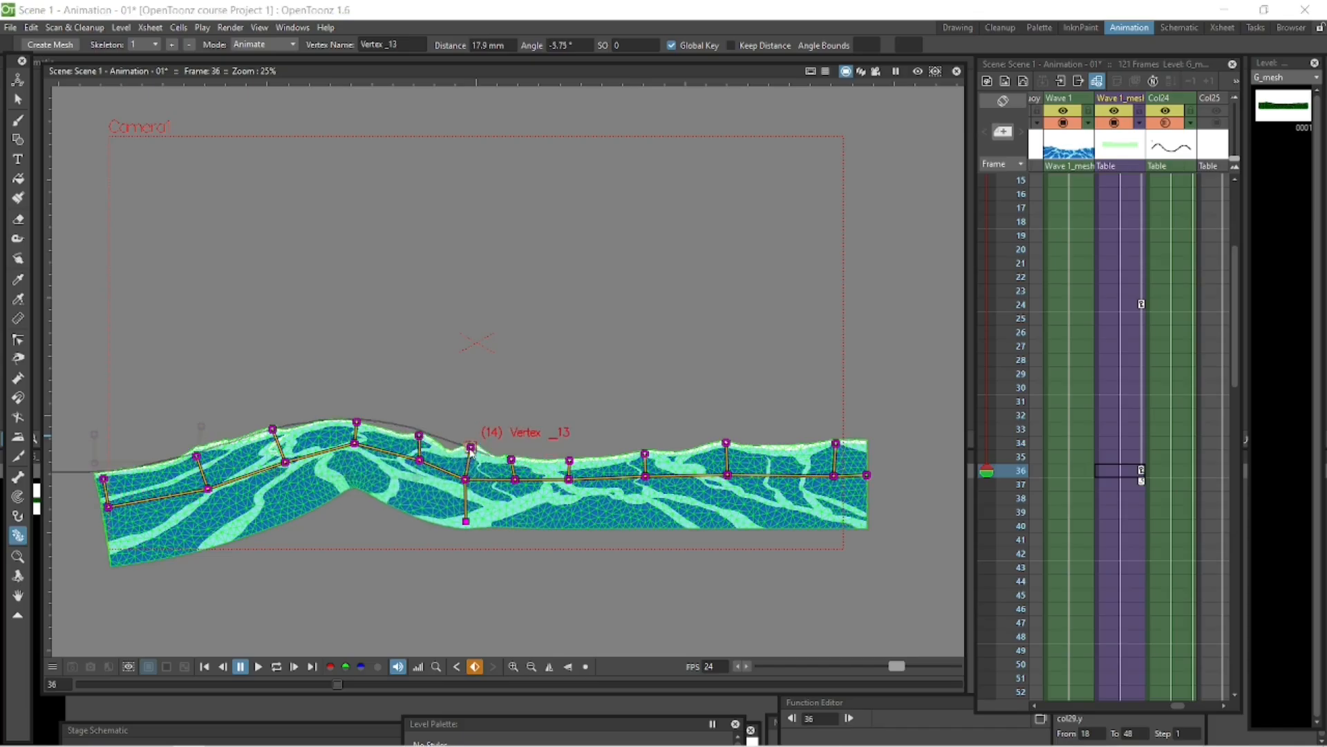
pyautogui.moveTo(466, 479); pyautogui.dragTo(468, 456)
pyautogui.moveTo(420, 430); pyautogui.dragTo(423, 436)
pyautogui.moveTo(567, 473); pyautogui.dragTo(566, 479)
pyautogui.click(1126, 304)
pyautogui.click(1126, 474)
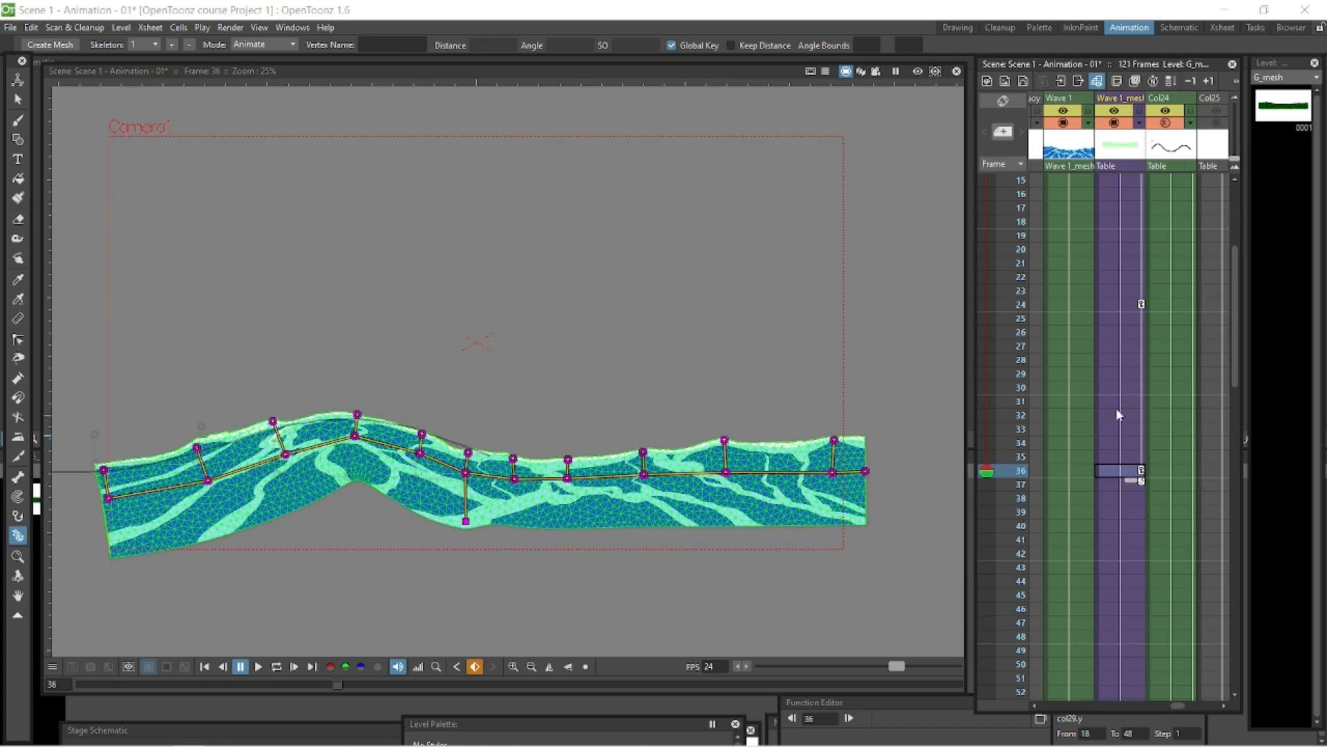
pyautogui.click(731, 45)
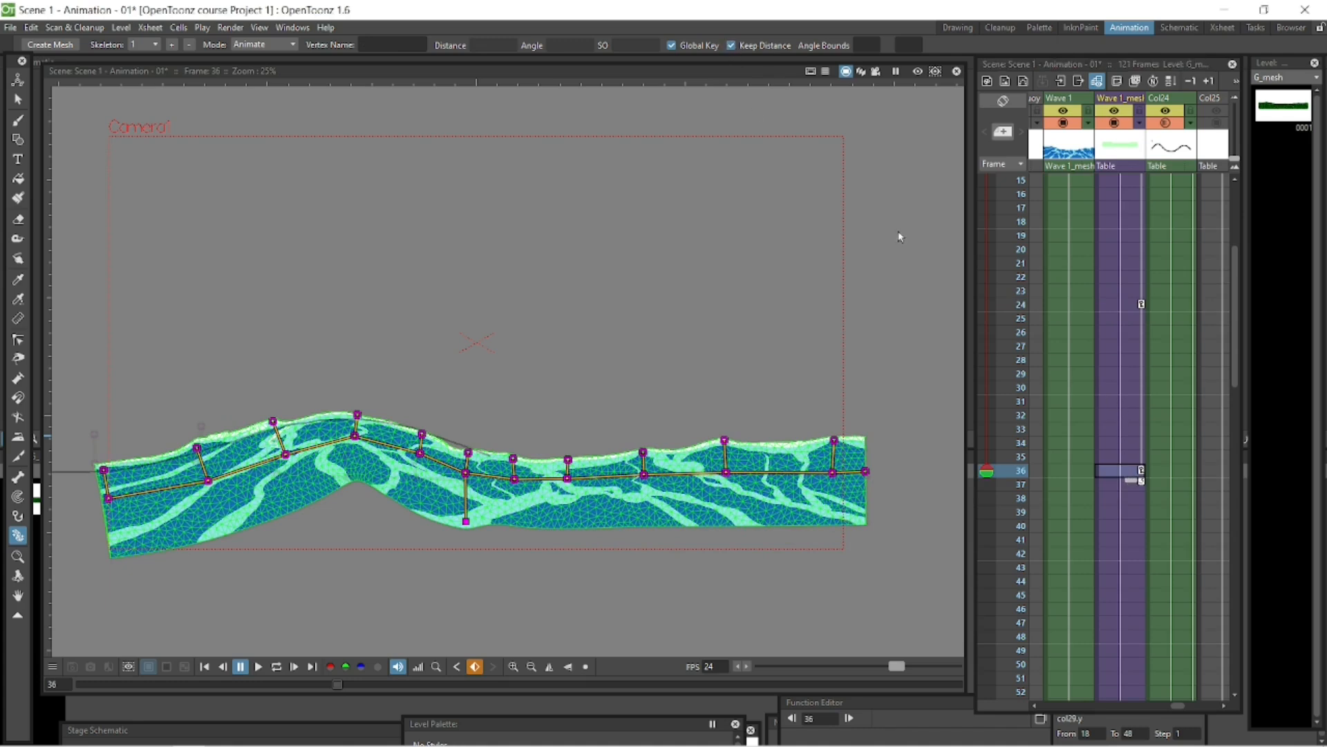
# At frame 48, turn off Keep Distance, raise the central vertex and adjust the vertices just right of it to the guide
pyautogui.click(1142, 637)
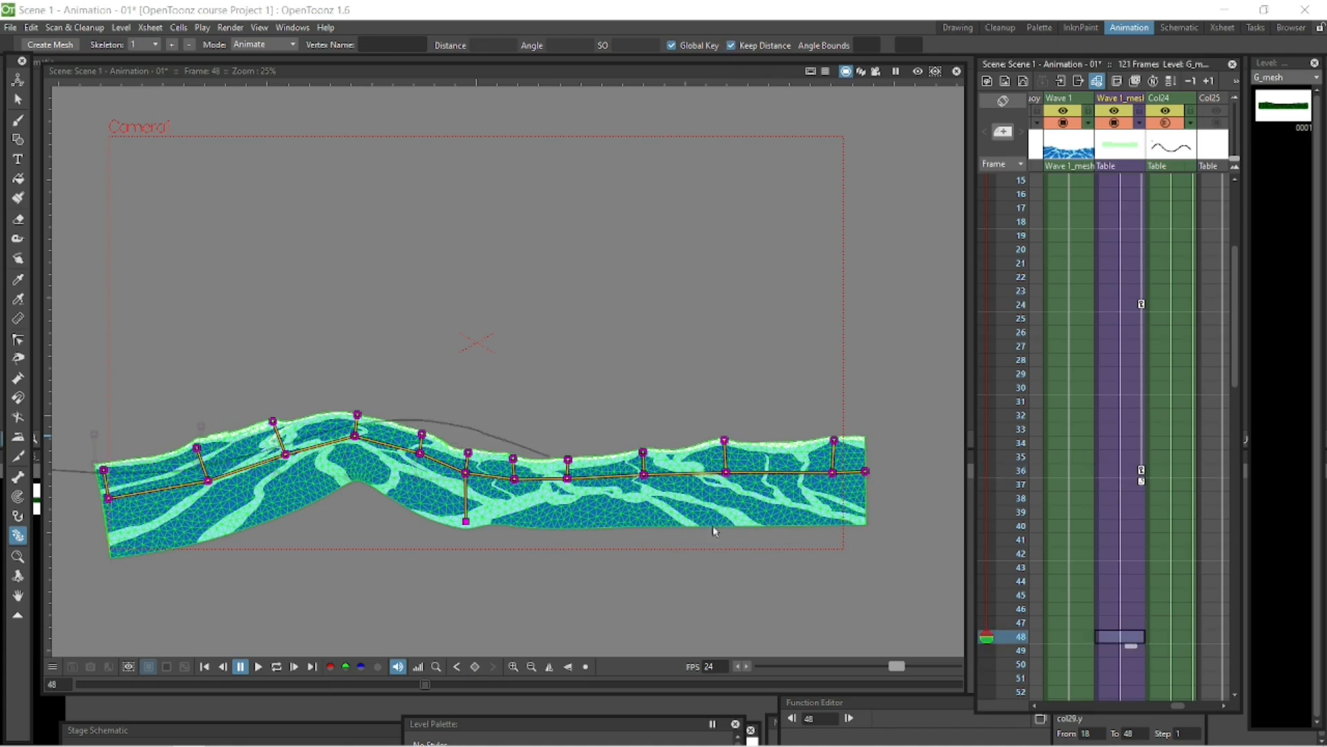
pyautogui.click(731, 45)
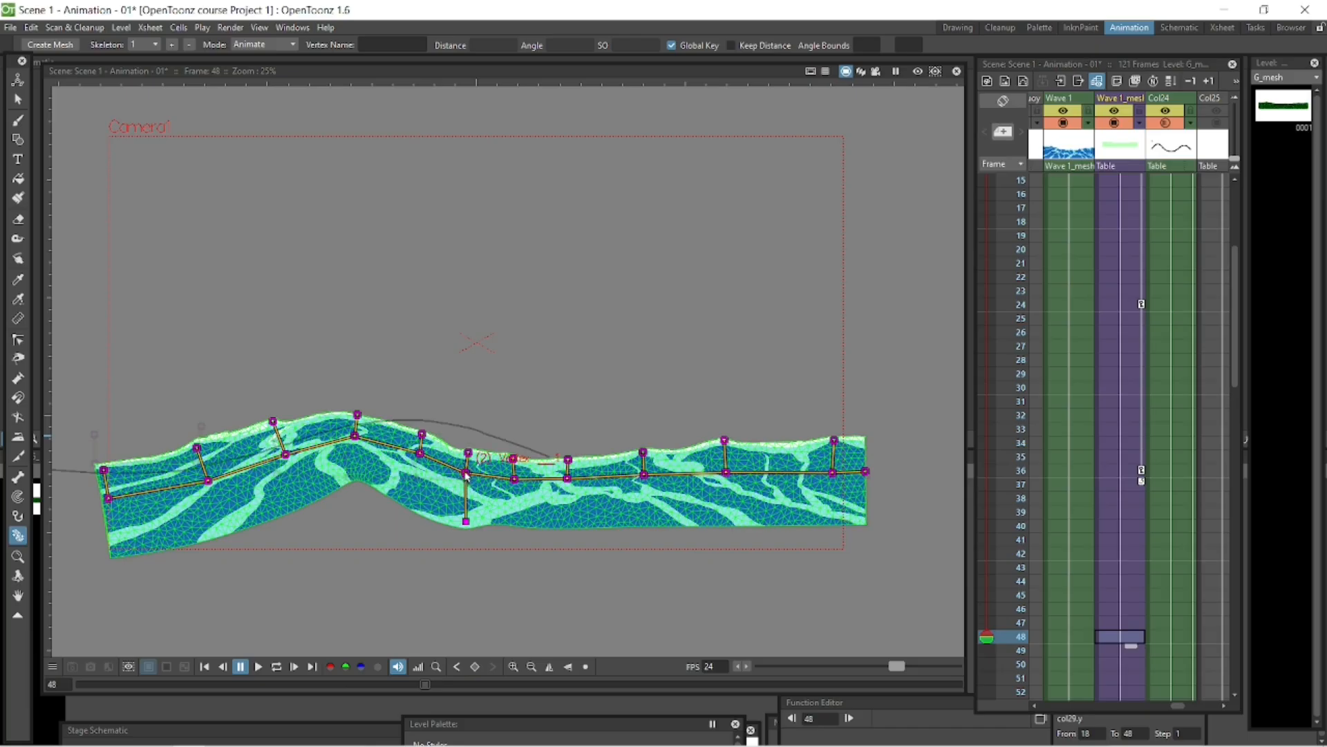
pyautogui.moveTo(467, 476); pyautogui.dragTo(568, 478)
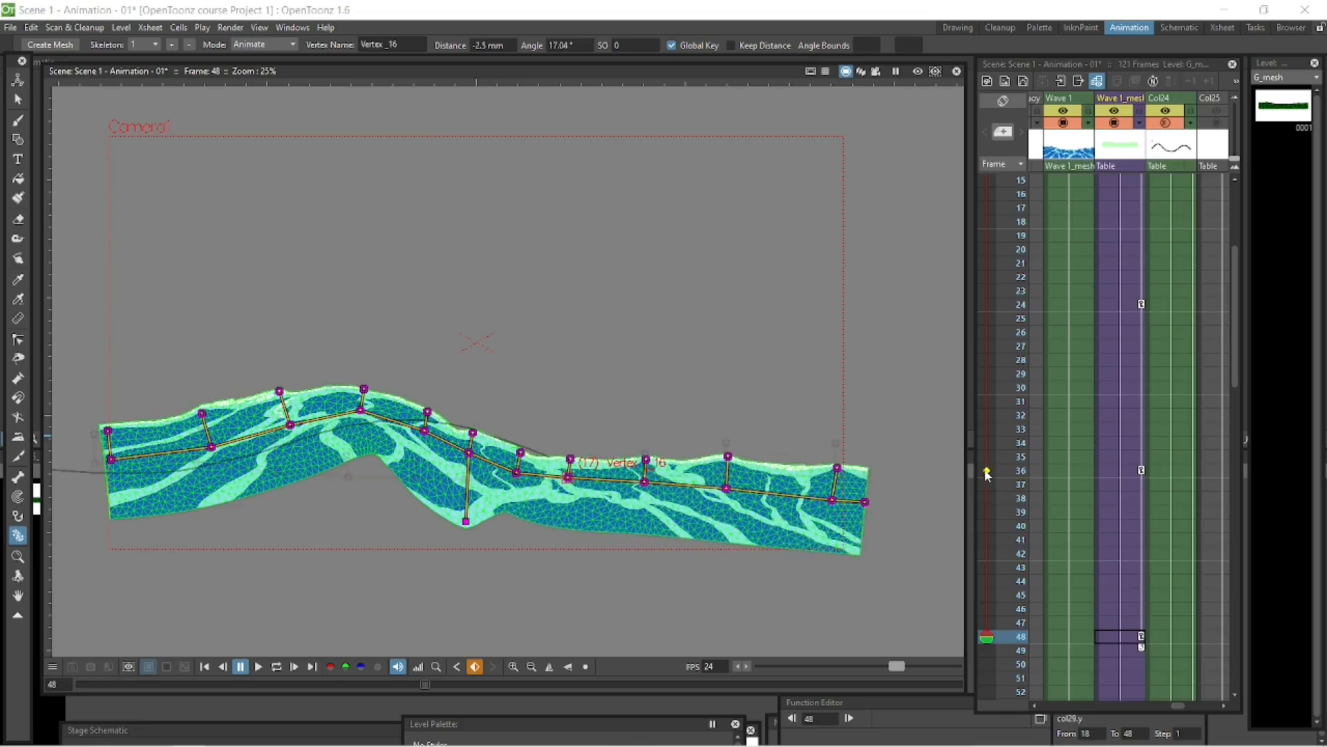
# Turn on onion skin for the frame 36 pose and reselect frame 48 in the mesh column
pyautogui.click(986, 471)
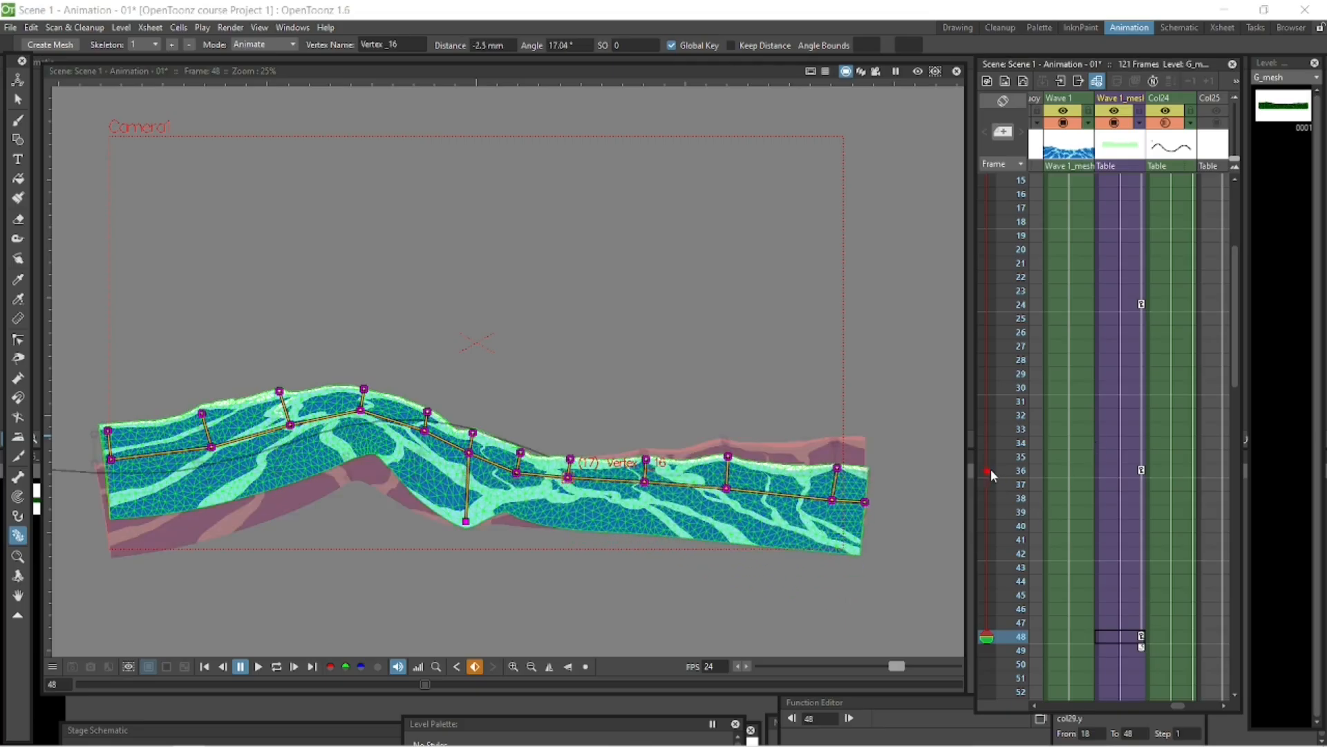
pyautogui.scroll(5, 1235, 366)
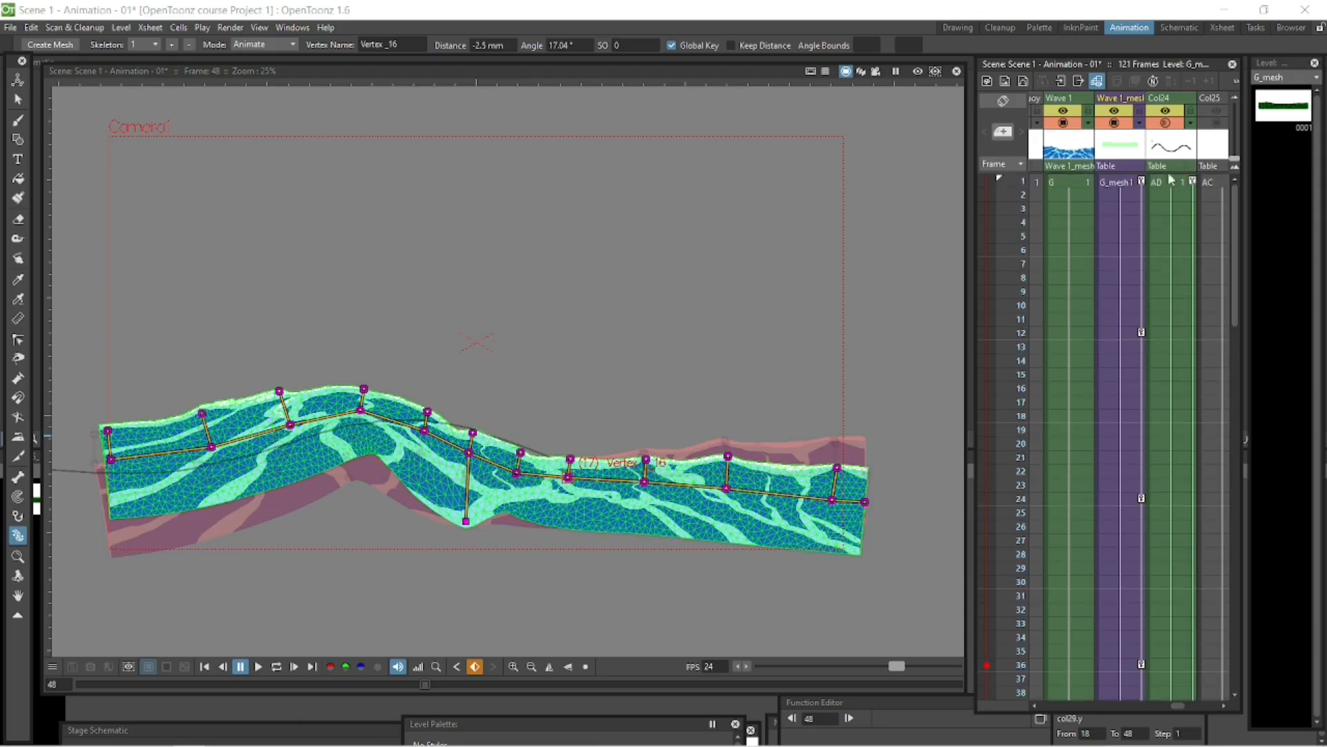
pyautogui.moveTo(1236, 317); pyautogui.dragTo(1237, 417)
pyautogui.click(1125, 513)
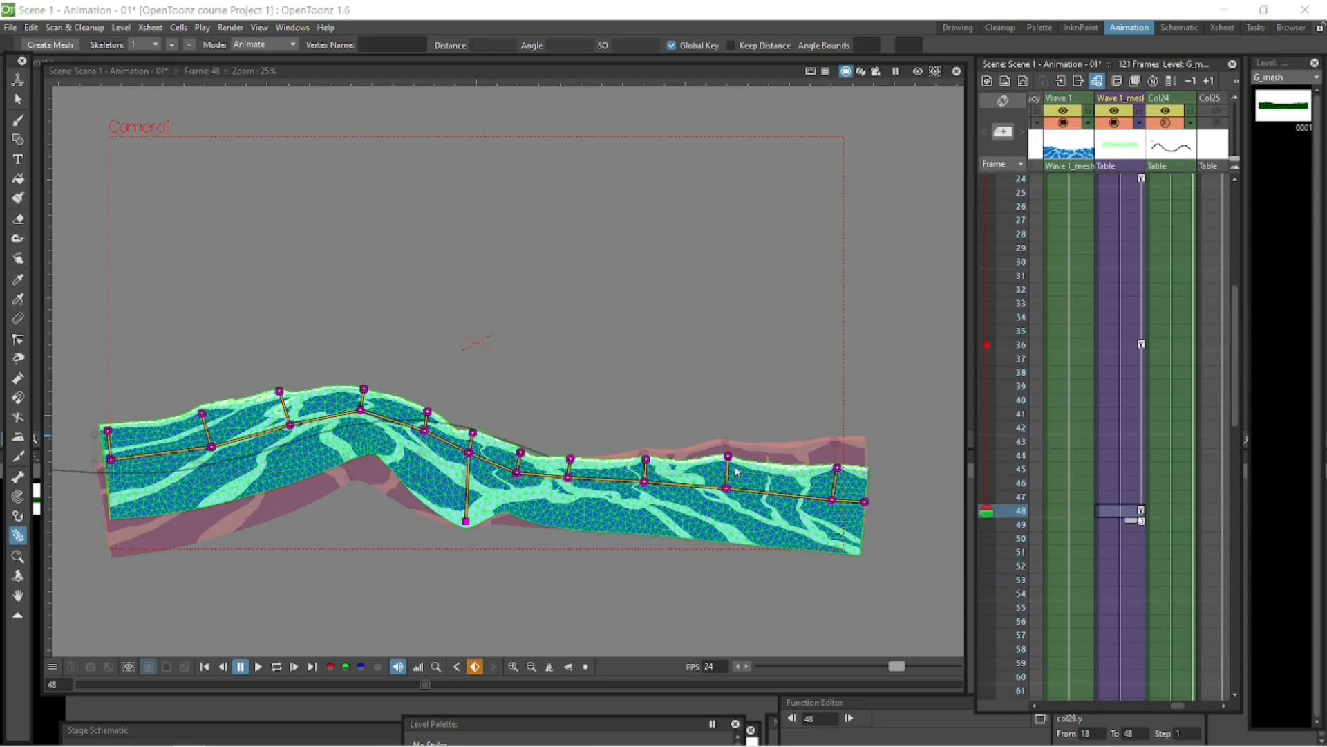
pyautogui.moveTo(727, 489); pyautogui.dragTo(725, 477)
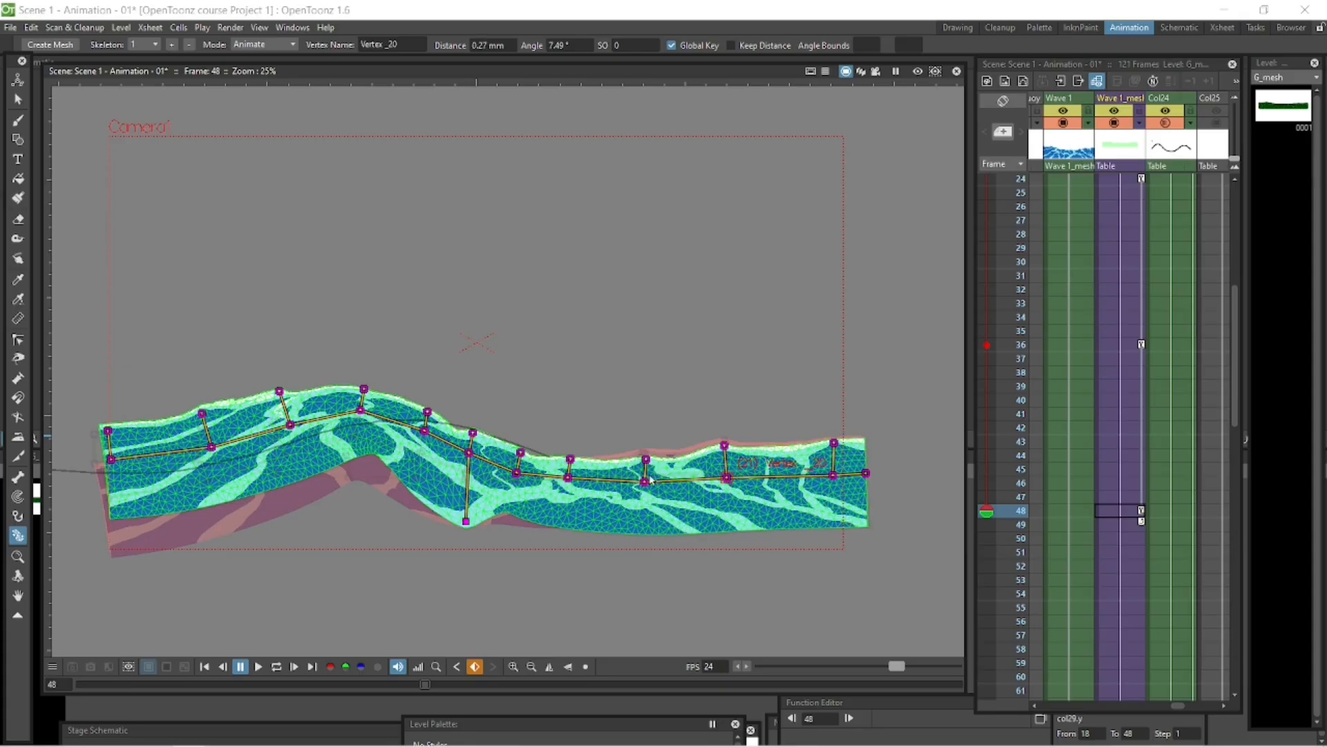
pyautogui.moveTo(645, 482); pyautogui.dragTo(646, 477)
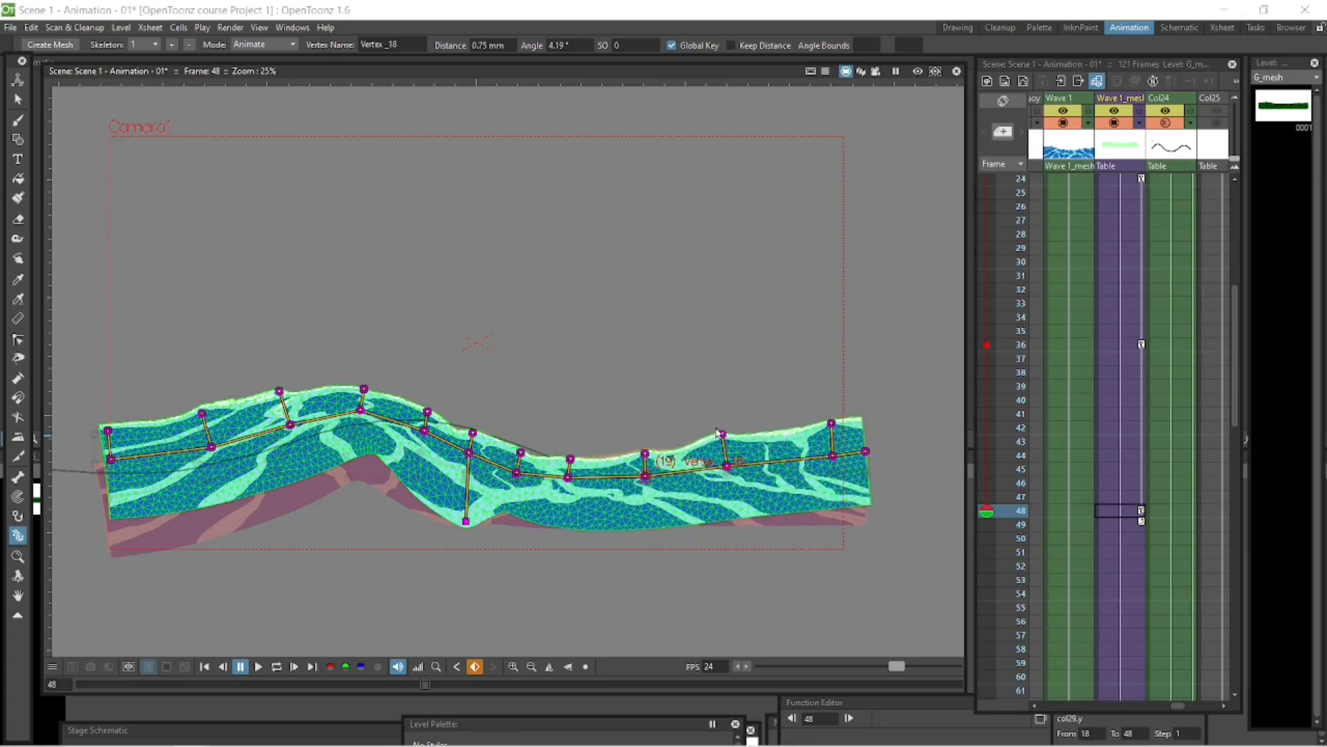
pyautogui.hotkey('ctrl', 'z')
pyautogui.hotkey('ctrl', 'z')
# Turn on Keep Distance and rotate the right-hand base vertices at frame 48 to match the onion-skinned right end
pyautogui.click(731, 45)
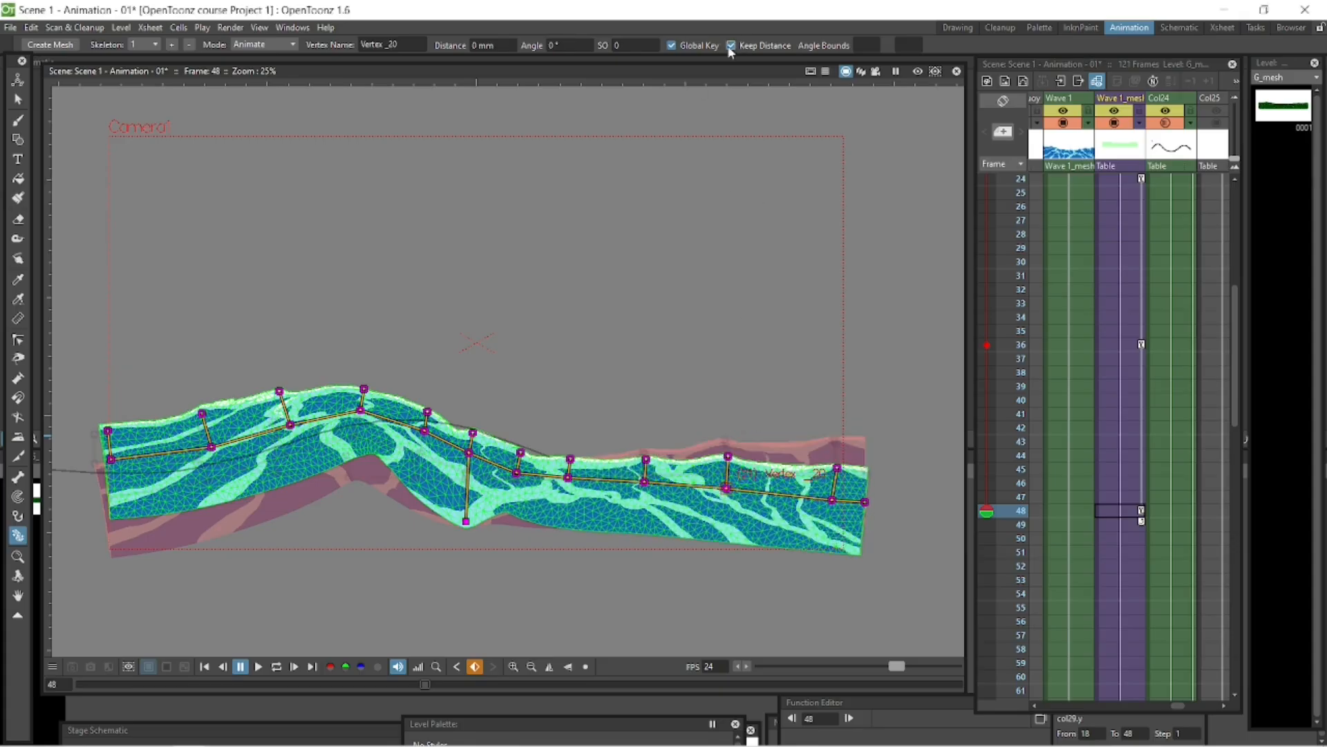
pyautogui.moveTo(728, 490); pyautogui.dragTo(728, 480)
pyautogui.moveTo(645, 484); pyautogui.dragTo(646, 478)
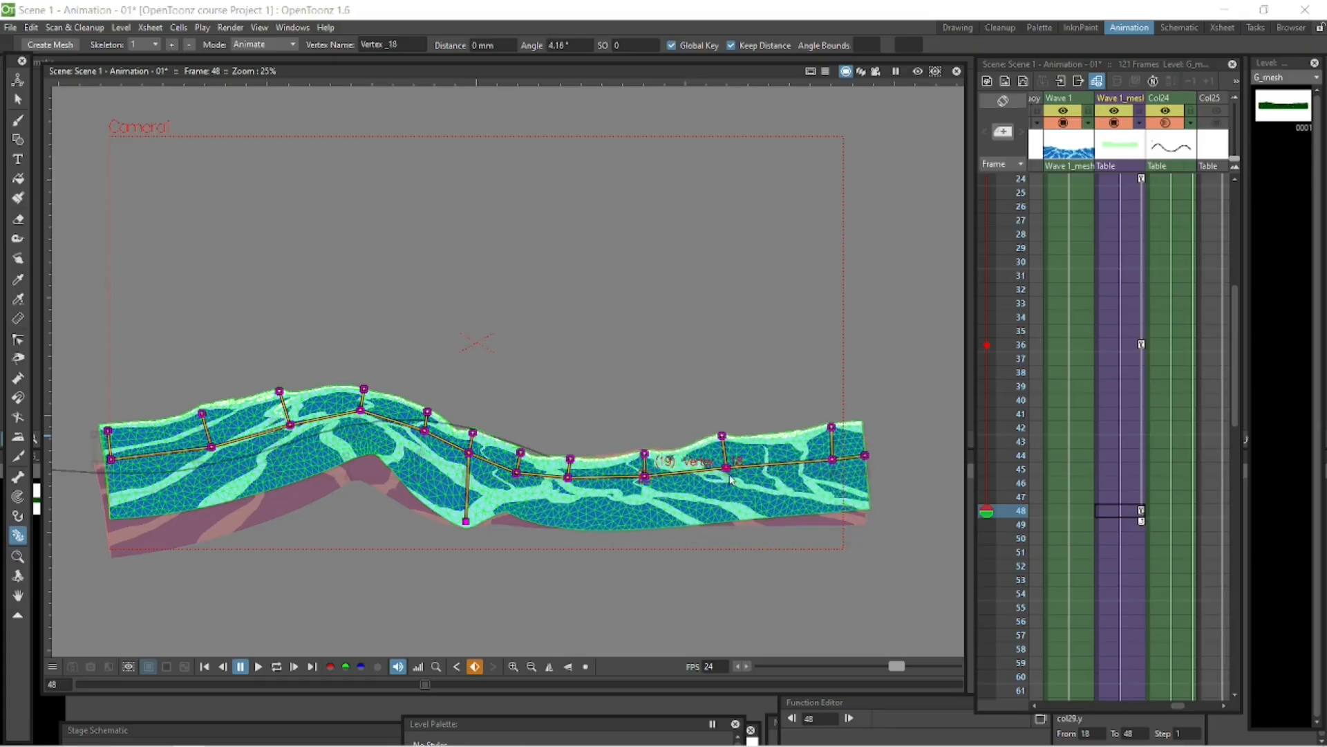
pyautogui.moveTo(728, 470); pyautogui.dragTo(728, 481)
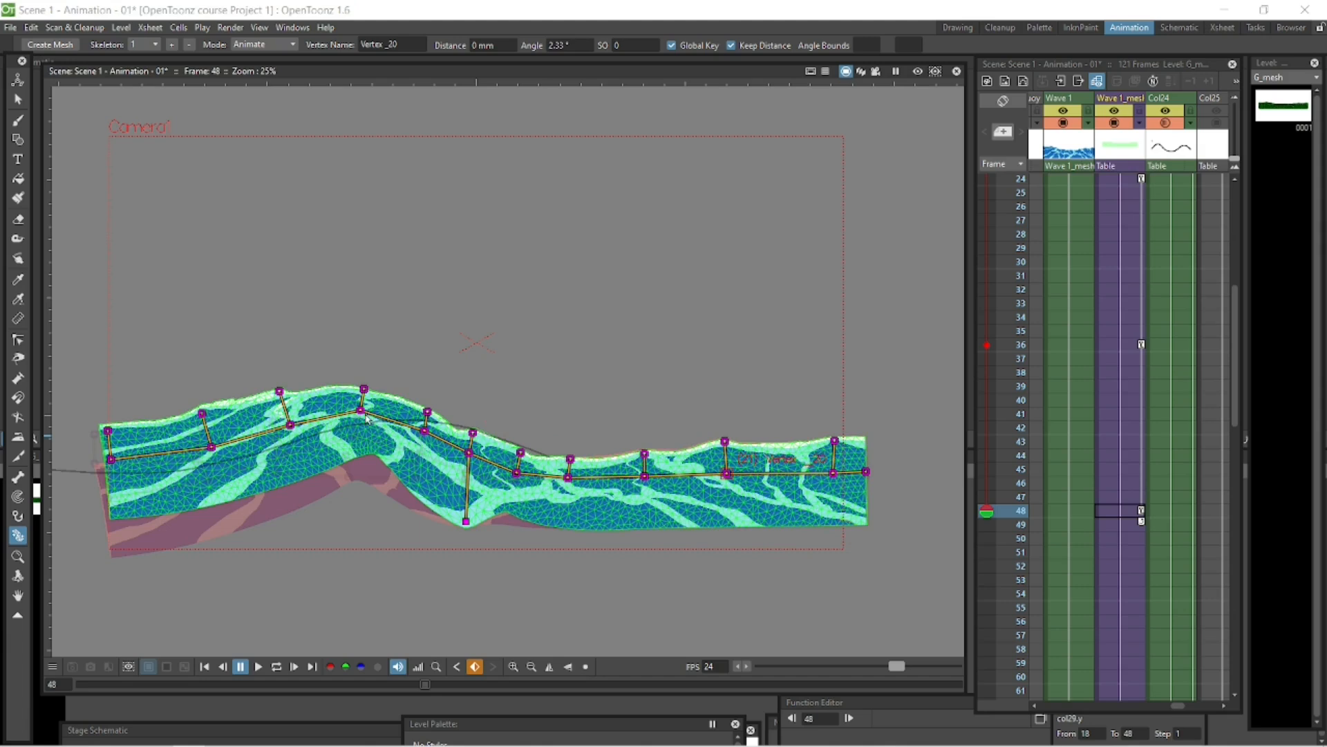
# Bend the left half of the skeleton down to the guide line at frame 48 and compare the pose with frame 36
pyautogui.moveTo(362, 411); pyautogui.dragTo(415, 446)
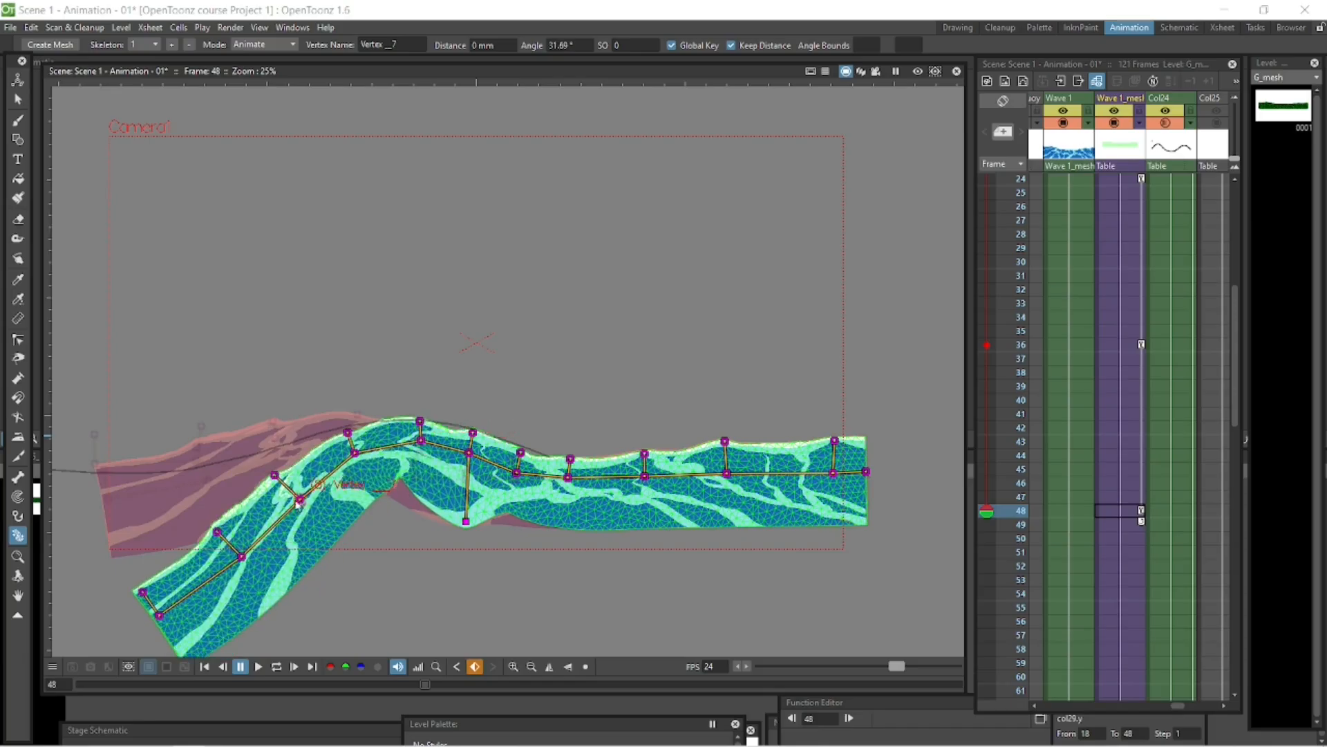
pyautogui.moveTo(302, 505); pyautogui.dragTo(280, 485)
pyautogui.moveTo(204, 523); pyautogui.dragTo(197, 505)
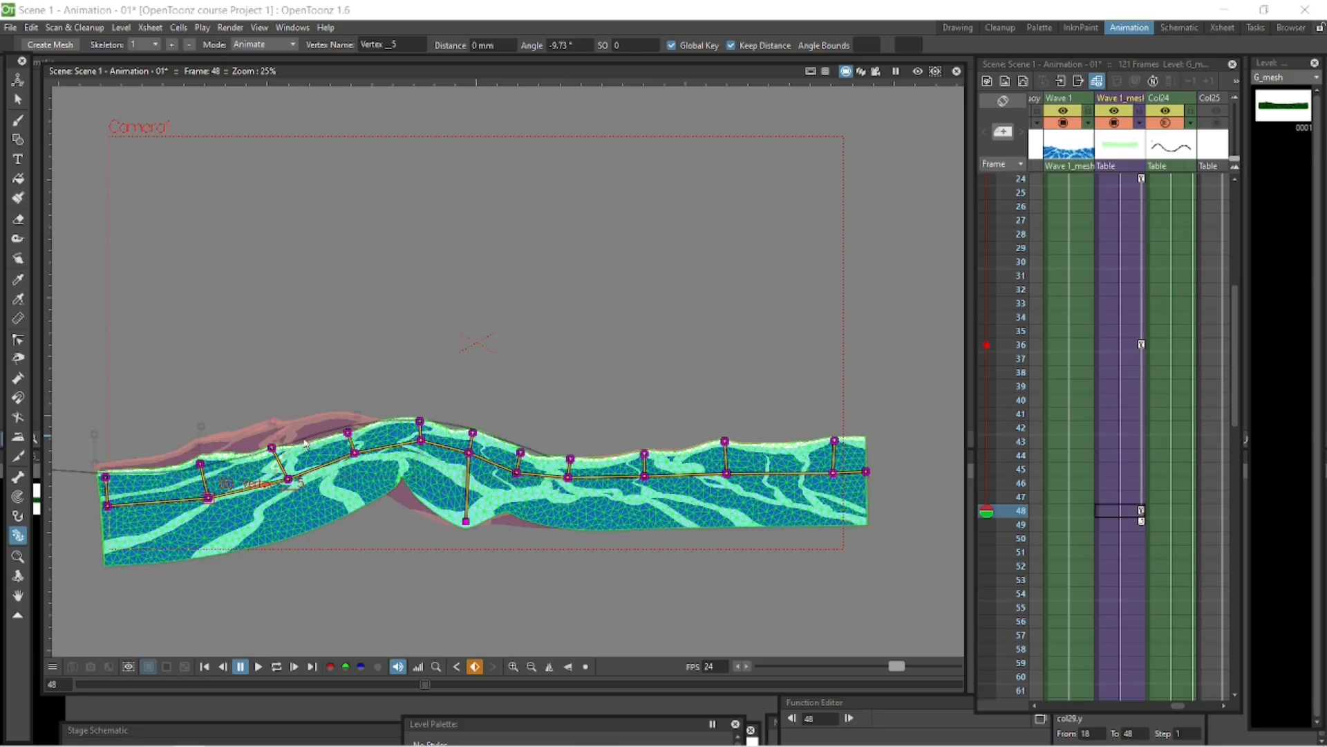
pyautogui.click(1125, 346)
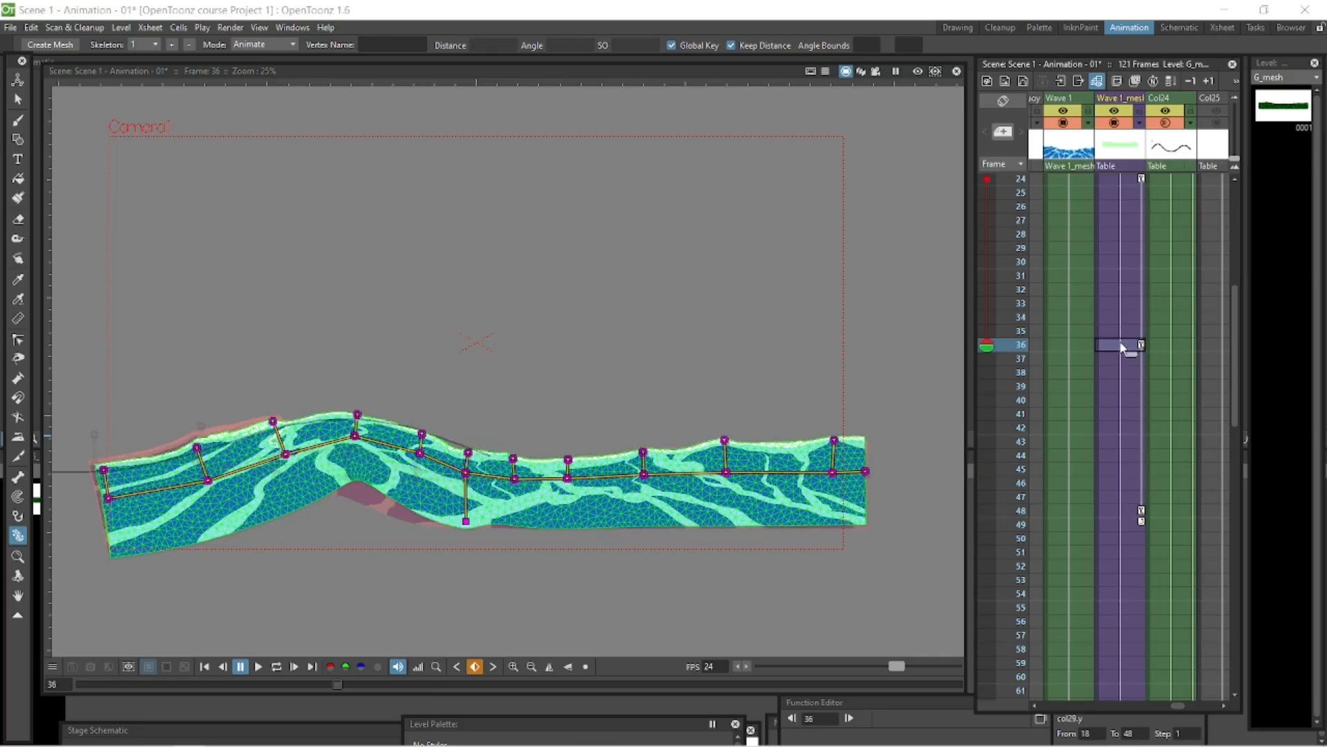
pyautogui.click(1125, 513)
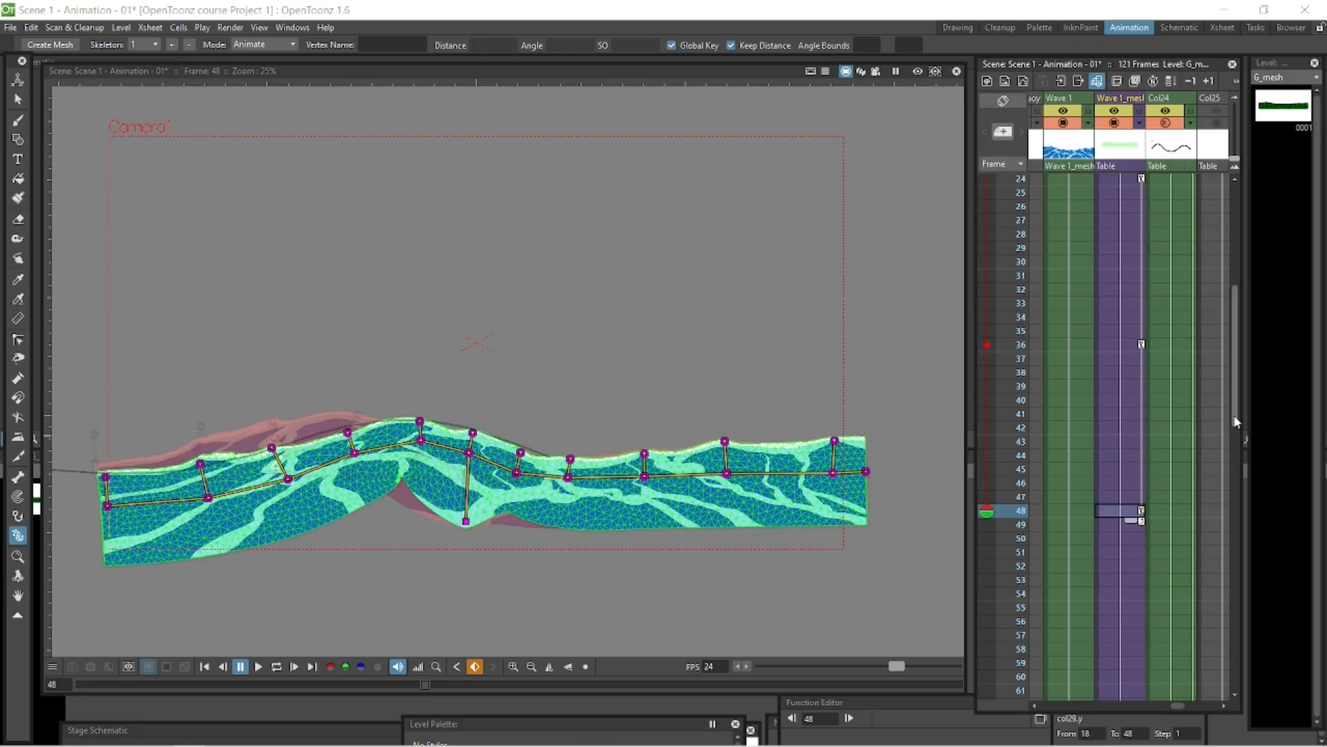
# At frame 60, raise the central vertex to the guide's peak with Keep Distance off, and re-enable the option
pyautogui.scroll(-4, 1134, 484)
pyautogui.click(1133, 504)
pyautogui.moveTo(509, 474); pyautogui.dragTo(467, 443)
pyautogui.click(731, 46)
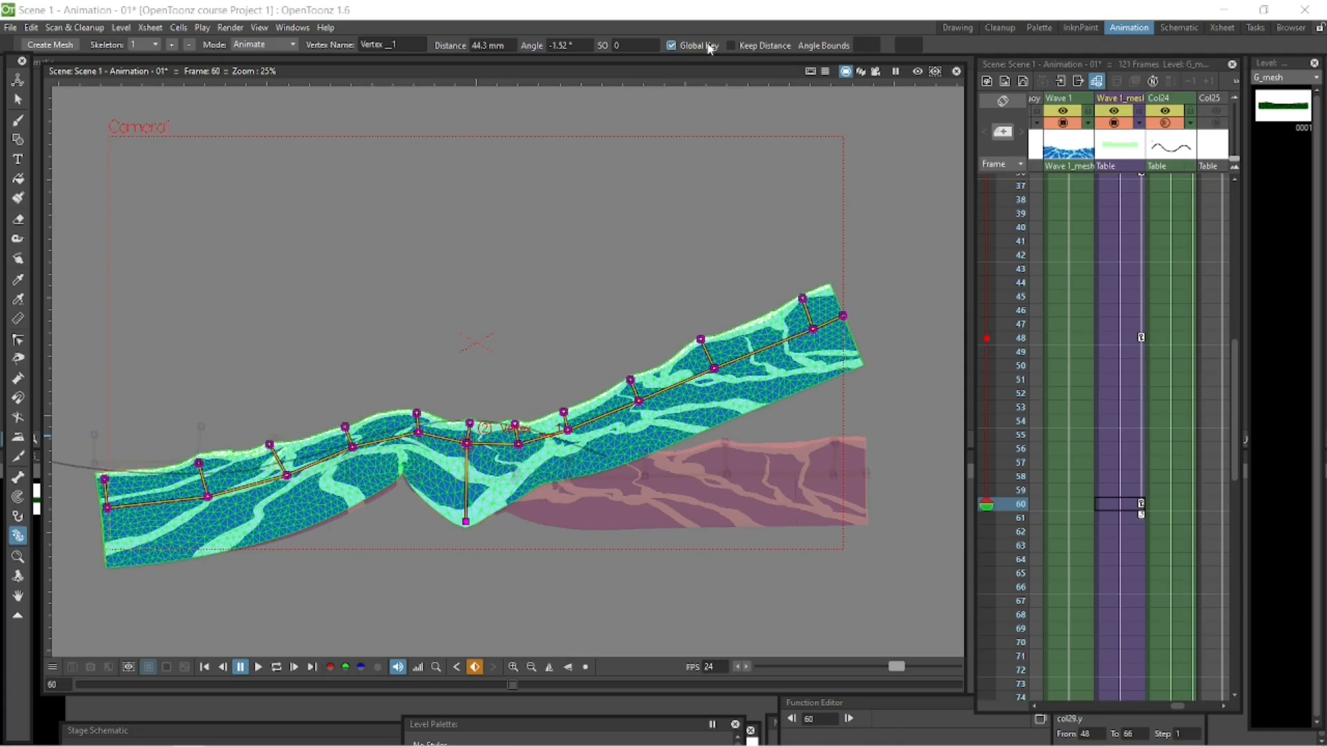
pyautogui.click(731, 47)
# Bend the skeleton on both sides of the central vertex at frame 60 so the crest follows the guide line
pyautogui.moveTo(580, 433); pyautogui.dragTo(646, 474)
pyautogui.moveTo(725, 483); pyautogui.dragTo(725, 473)
pyautogui.moveTo(419, 432); pyautogui.dragTo(414, 451)
pyautogui.moveTo(355, 484); pyautogui.dragTo(350, 471)
pyautogui.moveTo(288, 506); pyautogui.dragTo(284, 500)
pyautogui.moveTo(210, 517); pyautogui.dragTo(205, 510)
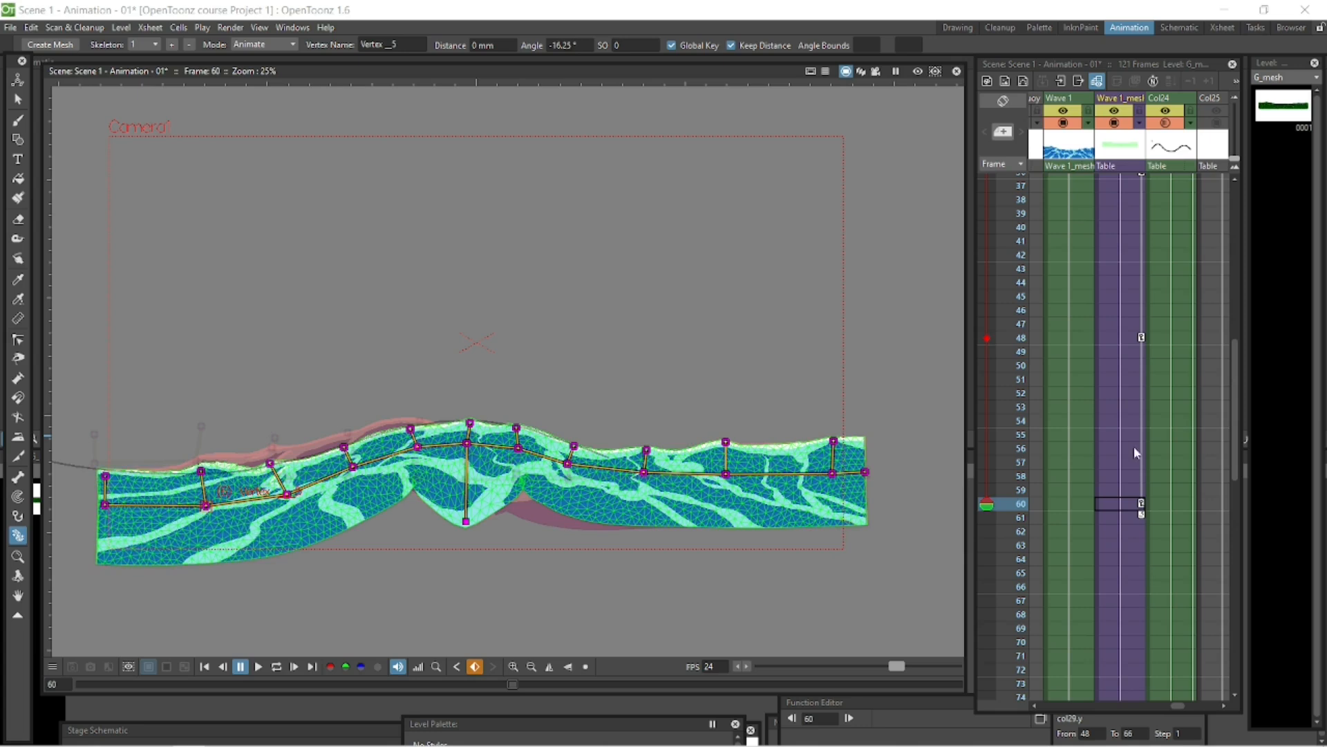
# At frame 72, move the crest vertices onto the guide's peak and bend the right half of the skeleton with Keep Distance on
pyautogui.click(1134, 502)
pyautogui.click(1134, 671)
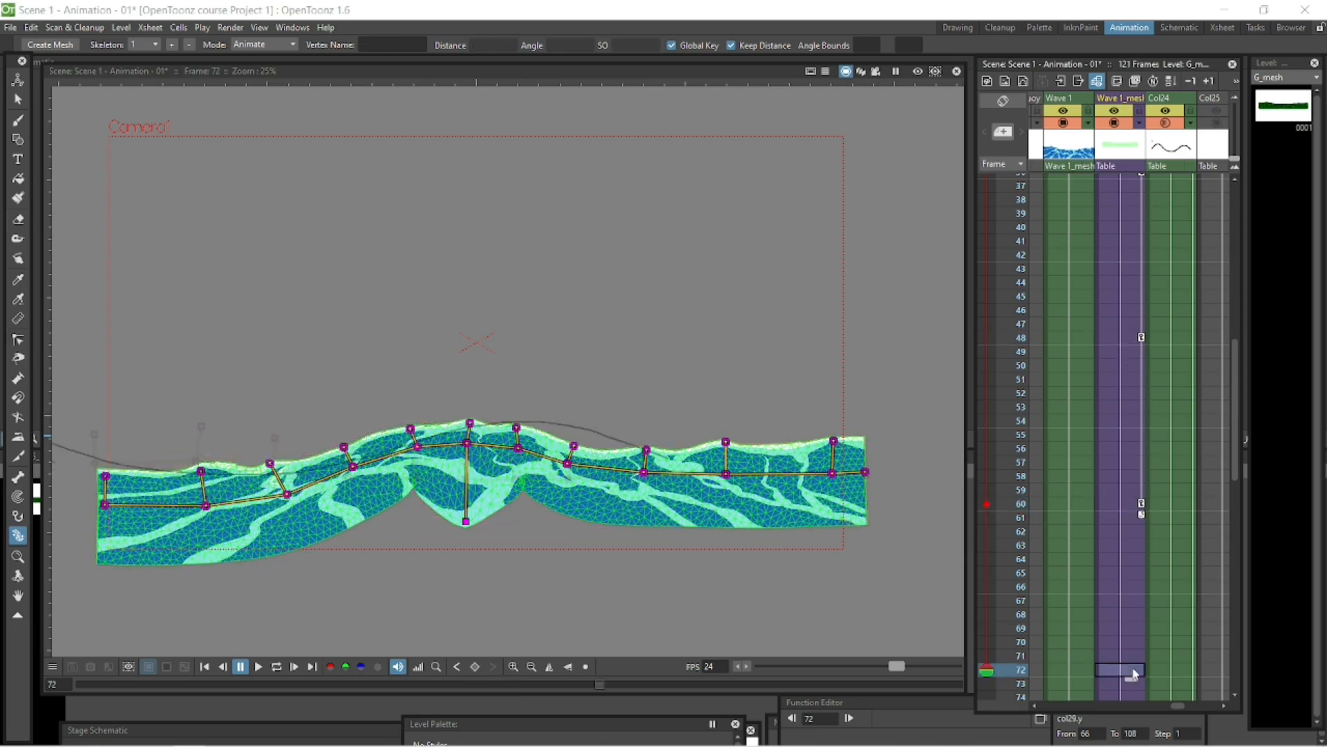
pyautogui.moveTo(519, 448); pyautogui.dragTo(638, 475)
pyautogui.click(731, 46)
pyautogui.click(732, 46)
pyautogui.moveTo(718, 496); pyautogui.dragTo(719, 484)
pyautogui.moveTo(826, 491); pyautogui.dragTo(826, 482)
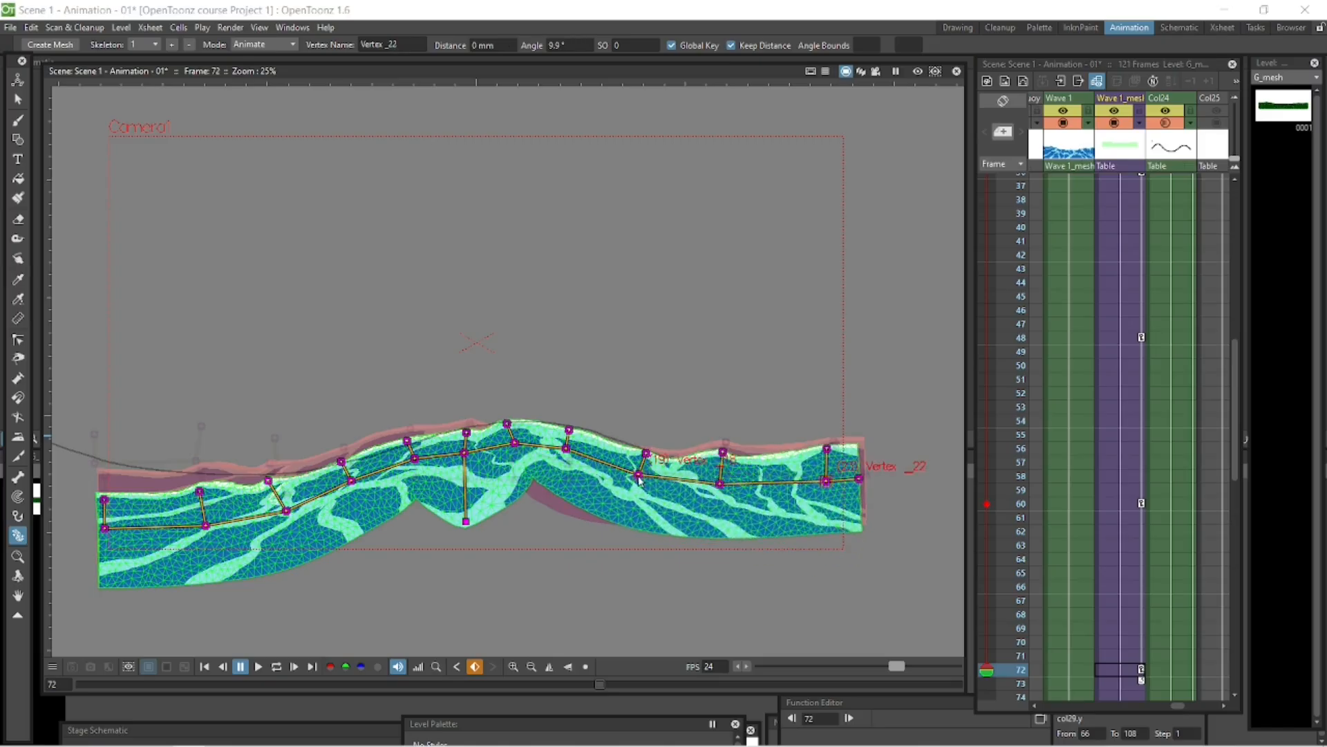
pyautogui.moveTo(639, 475); pyautogui.dragTo(640, 473)
# Compare frame 72 with frames 60 and 48, and bend the left half of its skeleton to the guide line
pyautogui.click(1113, 504)
pyautogui.click(1113, 338)
pyautogui.click(1113, 669)
pyautogui.moveTo(286, 511); pyautogui.dragTo(351, 479)
pyautogui.moveTo(280, 499); pyautogui.dragTo(284, 505)
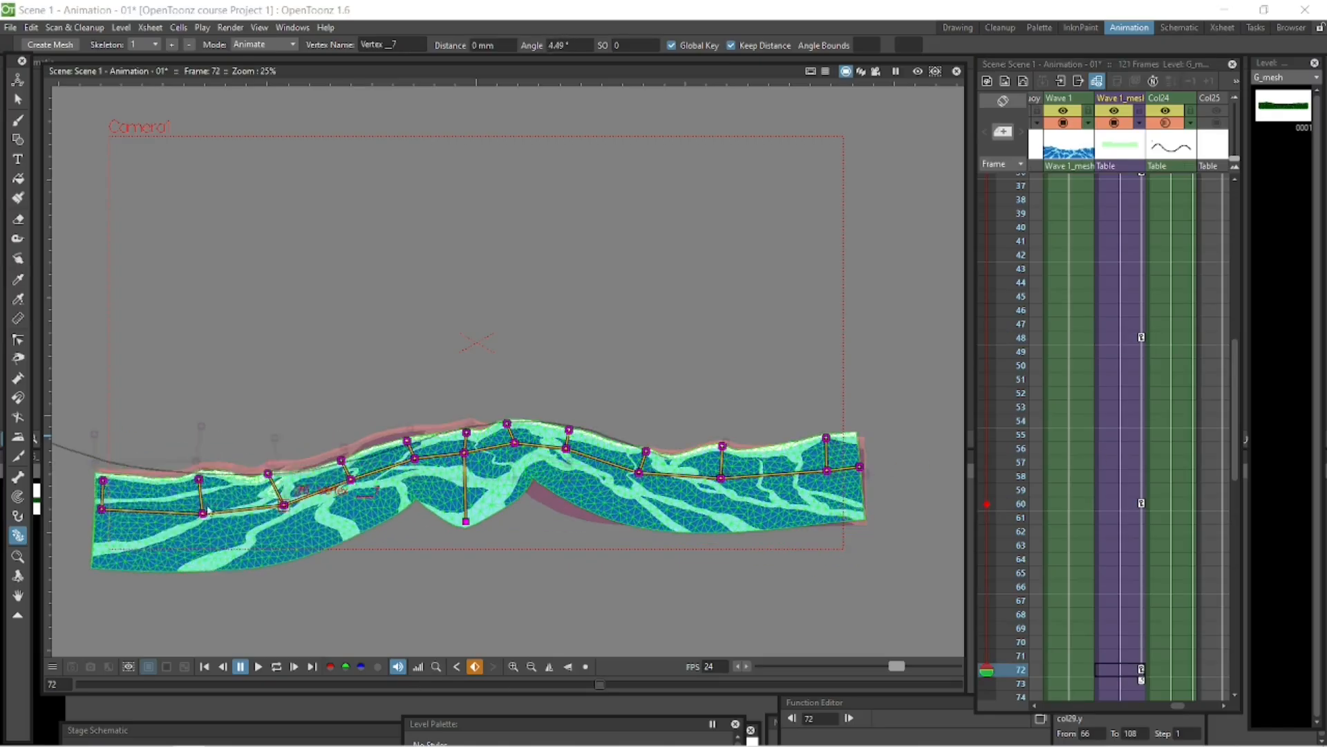
pyautogui.moveTo(205, 513); pyautogui.dragTo(203, 509)
pyautogui.moveTo(102, 506); pyautogui.dragTo(102, 499)
# At frame 84, bend the right half of the skeleton to follow the descending guide line
pyautogui.moveTo(1234, 443); pyautogui.dragTo(1235, 542)
pyautogui.click(1142, 516)
pyautogui.moveTo(568, 449); pyautogui.dragTo(642, 455)
pyautogui.moveTo(723, 451); pyautogui.dragTo(719, 487)
pyautogui.moveTo(822, 510); pyautogui.dragTo(823, 505)
# Reposition the central base vertices at frame 84 with Keep Distance off, re-enable the option and refine the crest vertex
pyautogui.click(732, 46)
pyautogui.moveTo(465, 453); pyautogui.dragTo(517, 455)
pyautogui.click(673, 46)
pyautogui.click(681, 45)
pyautogui.click(731, 45)
pyautogui.moveTo(568, 451); pyautogui.dragTo(567, 443)
# Bend the left half of the skeleton at frame 84 so the wave's surface follows the guide line
pyautogui.moveTo(417, 471); pyautogui.dragTo(353, 495)
pyautogui.moveTo(285, 515); pyautogui.dragTo(282, 508)
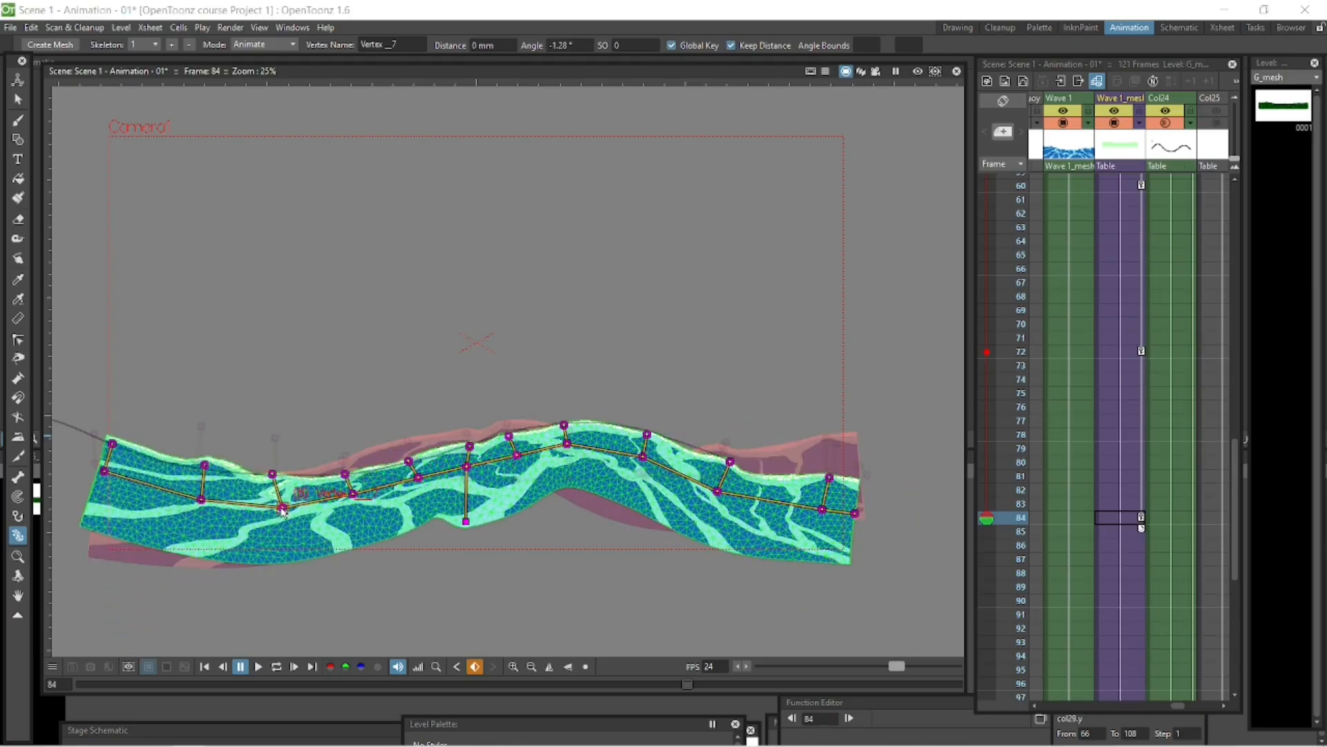
pyautogui.moveTo(202, 498); pyautogui.dragTo(201, 506)
# Pose the skeleton for the frame 96 key, raising the crest to the guide's peak and bending both ends to the line
pyautogui.click(1135, 352)
pyautogui.click(1135, 683)
pyautogui.moveTo(642, 457); pyautogui.dragTo(644, 444)
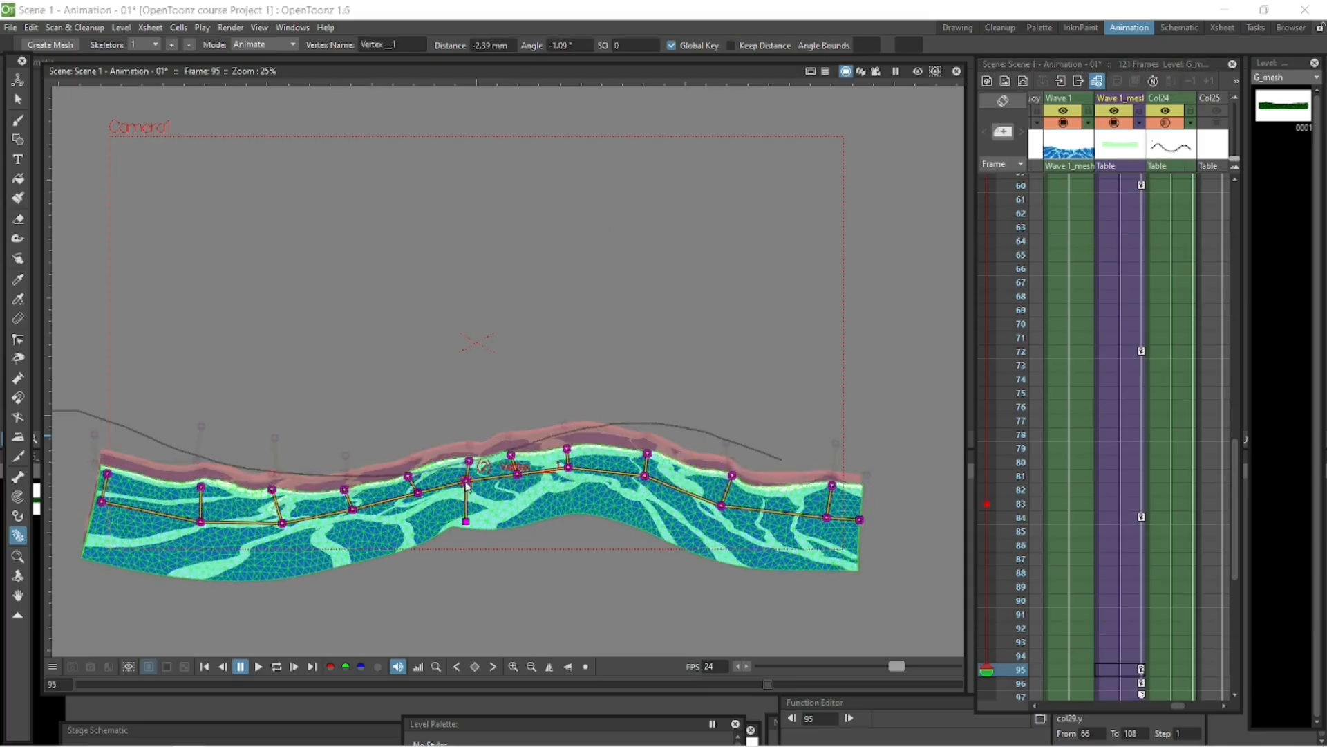
pyautogui.click(350, 503)
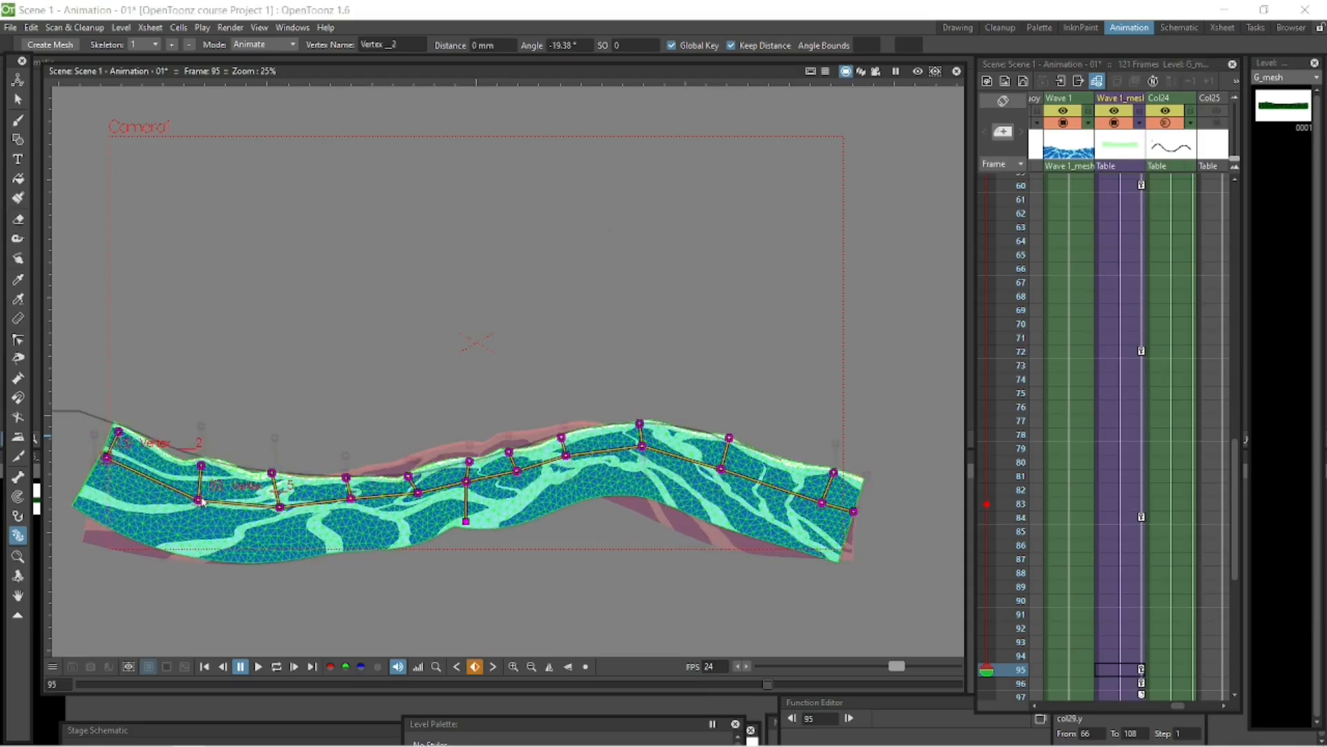
# Play the wave animation in a loop to check it against the guide line, and save everything with Save All
pyautogui.click(276, 667)
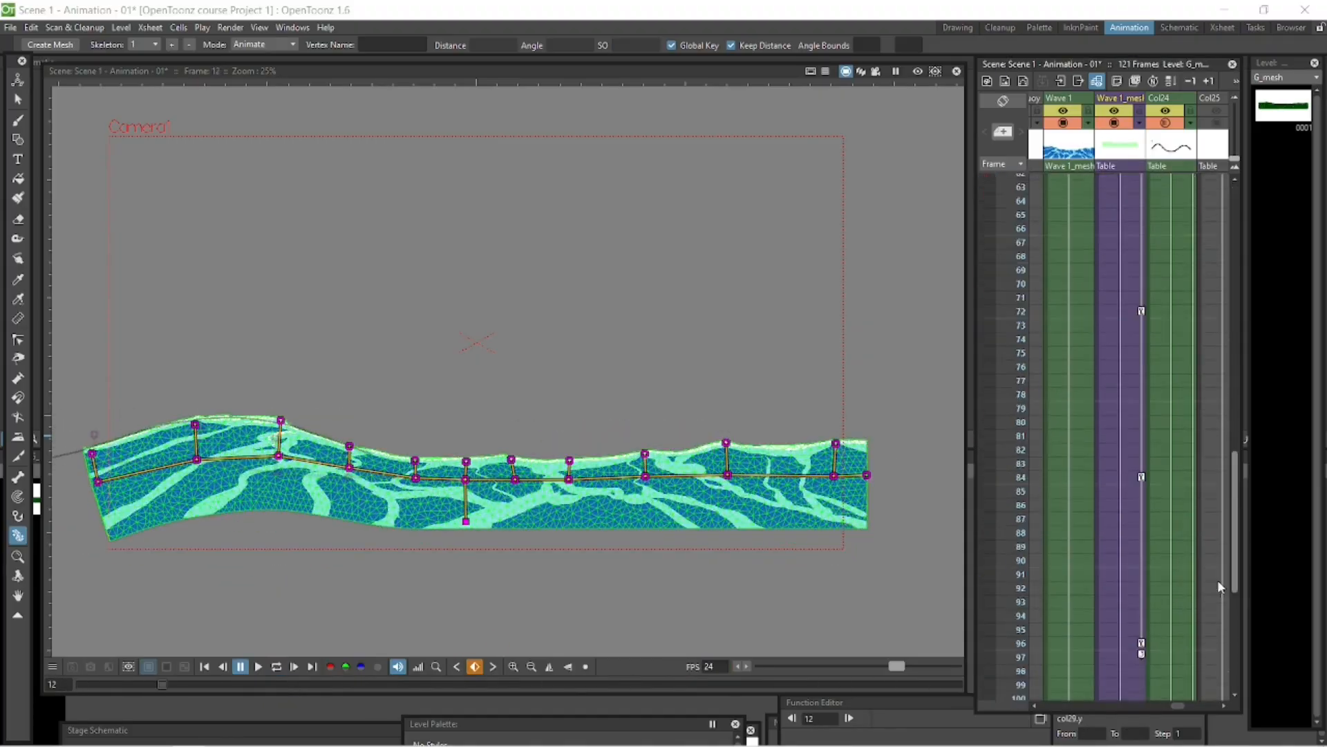
pyautogui.scroll(5, 1218, 579)
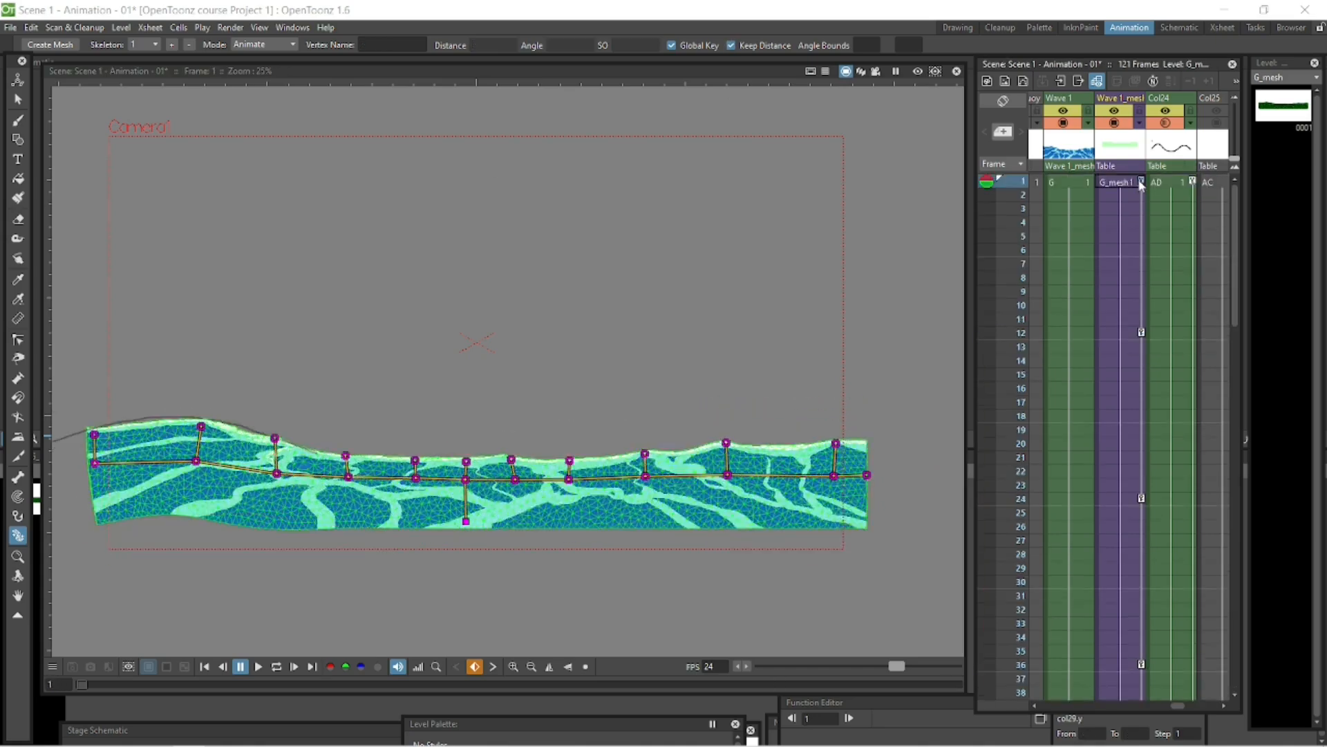
pyautogui.click(276, 666)
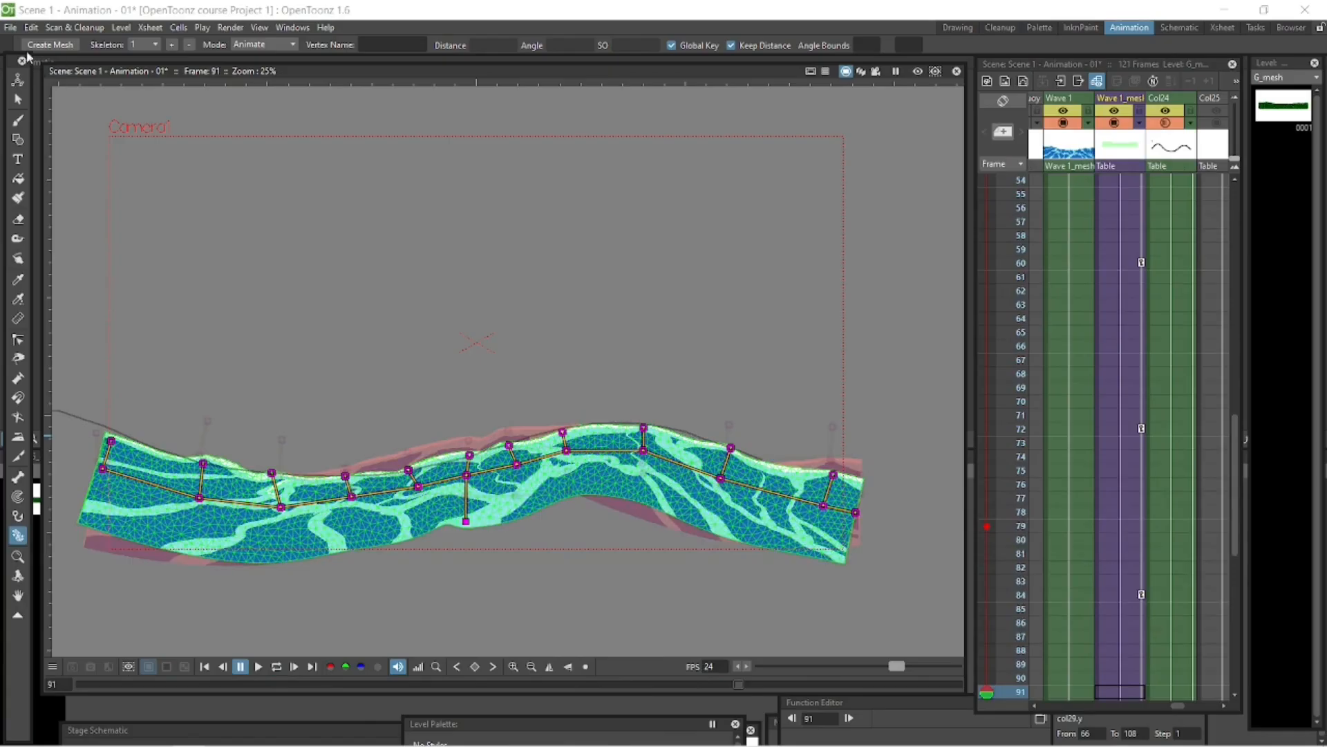
pyautogui.click(11, 27)
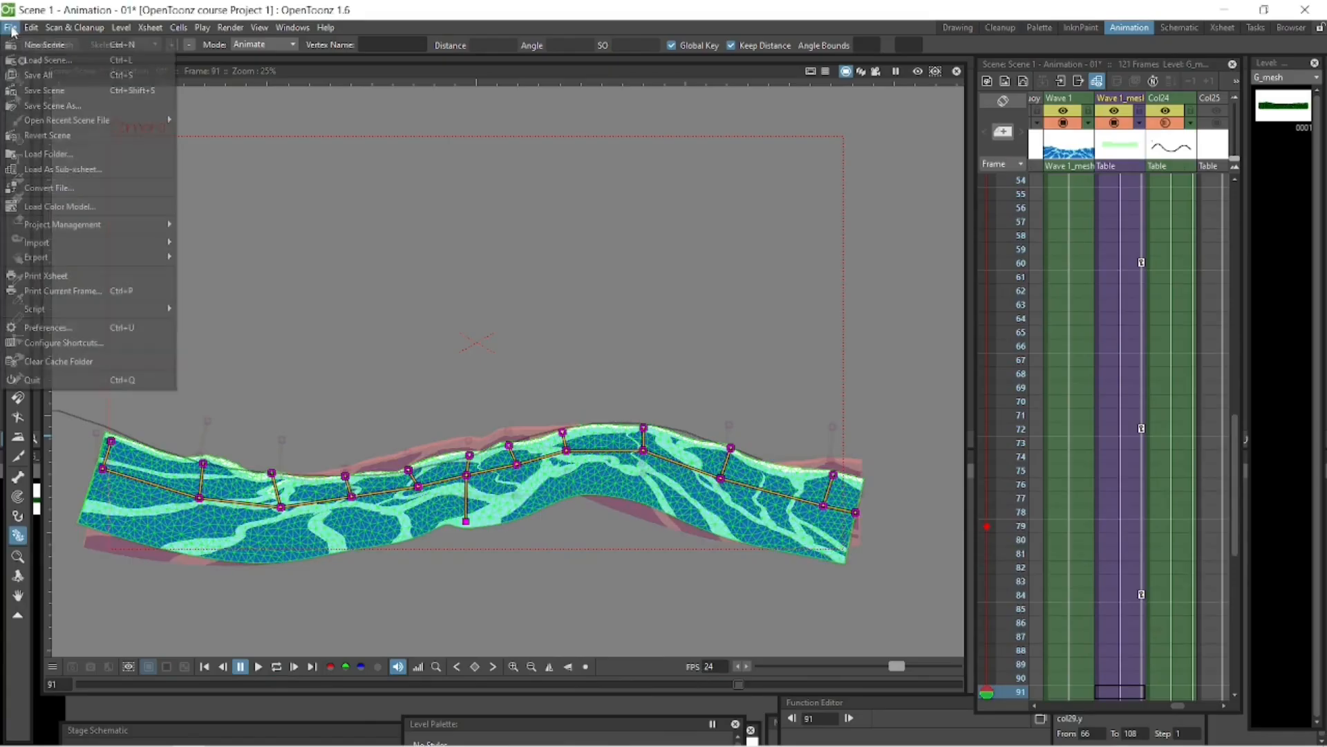
pyautogui.click(42, 77)
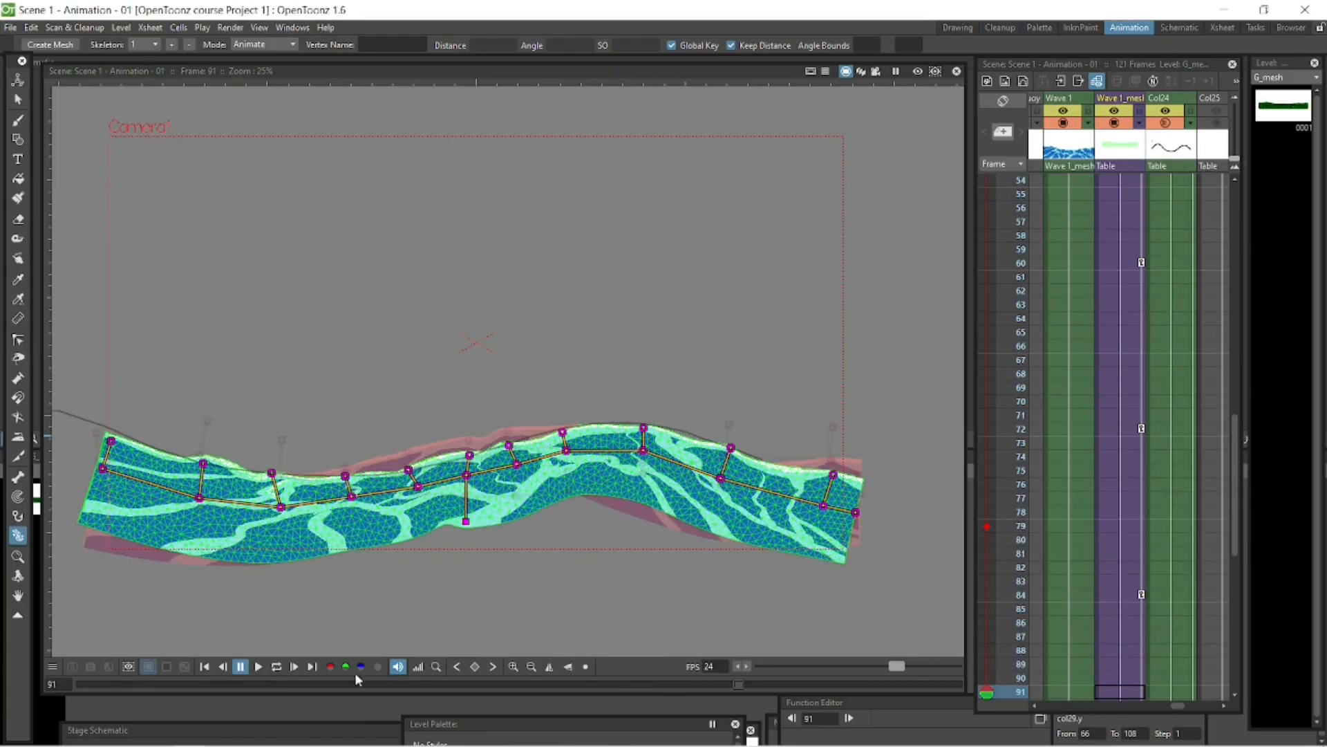
# Scrub through the timeline to examine how the wave mesh deforms between the keyed poses
pyautogui.click(274, 686)
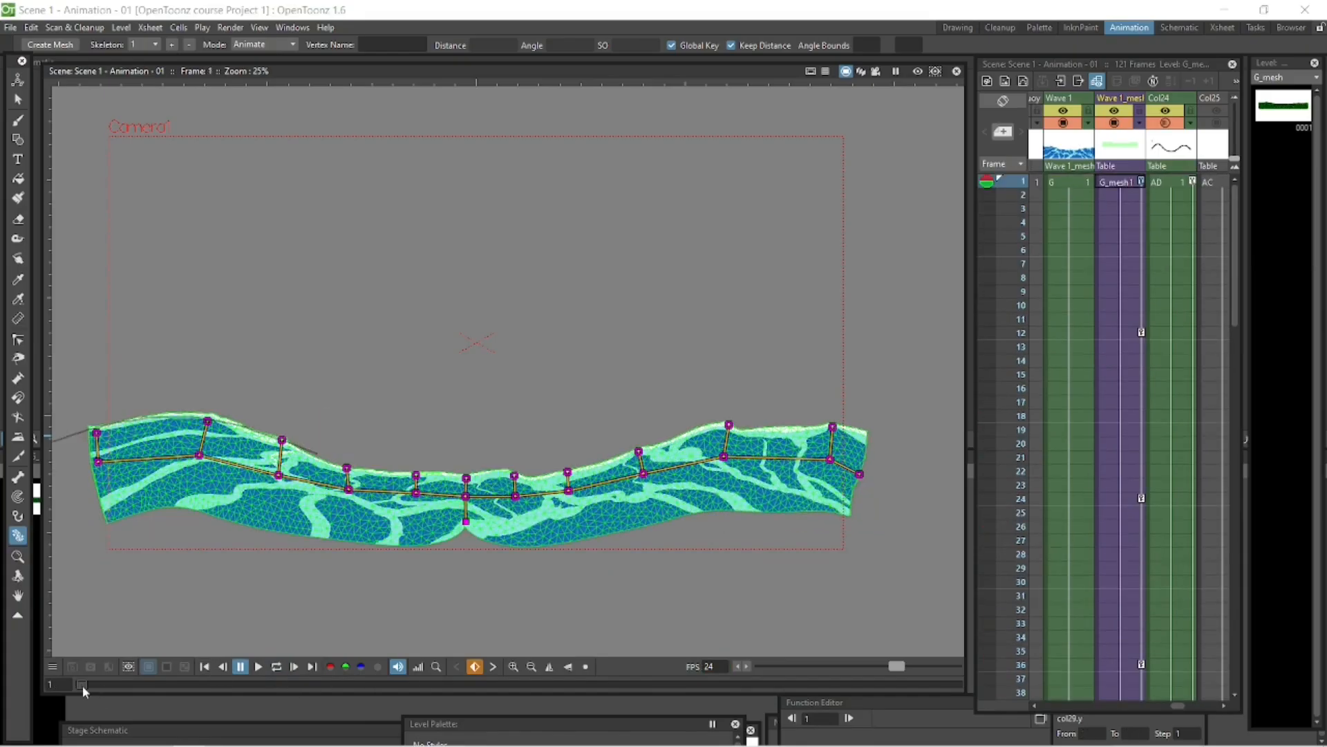
pyautogui.moveTo(82, 687); pyautogui.dragTo(247, 663)
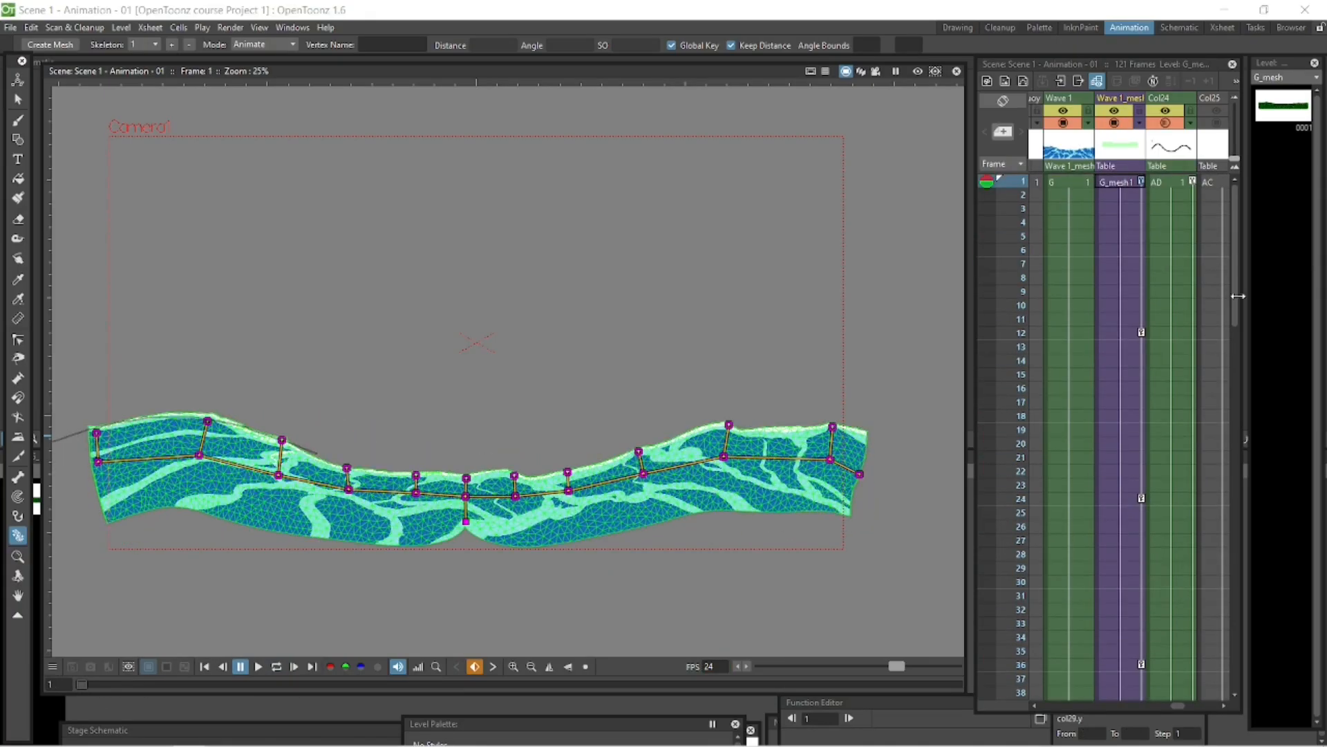
pyautogui.moveTo(1237, 302)
pyautogui.mouseDown()
pyautogui.moveTo(1237, 313)
pyautogui.moveTo(1235, 298)
pyautogui.mouseUp()
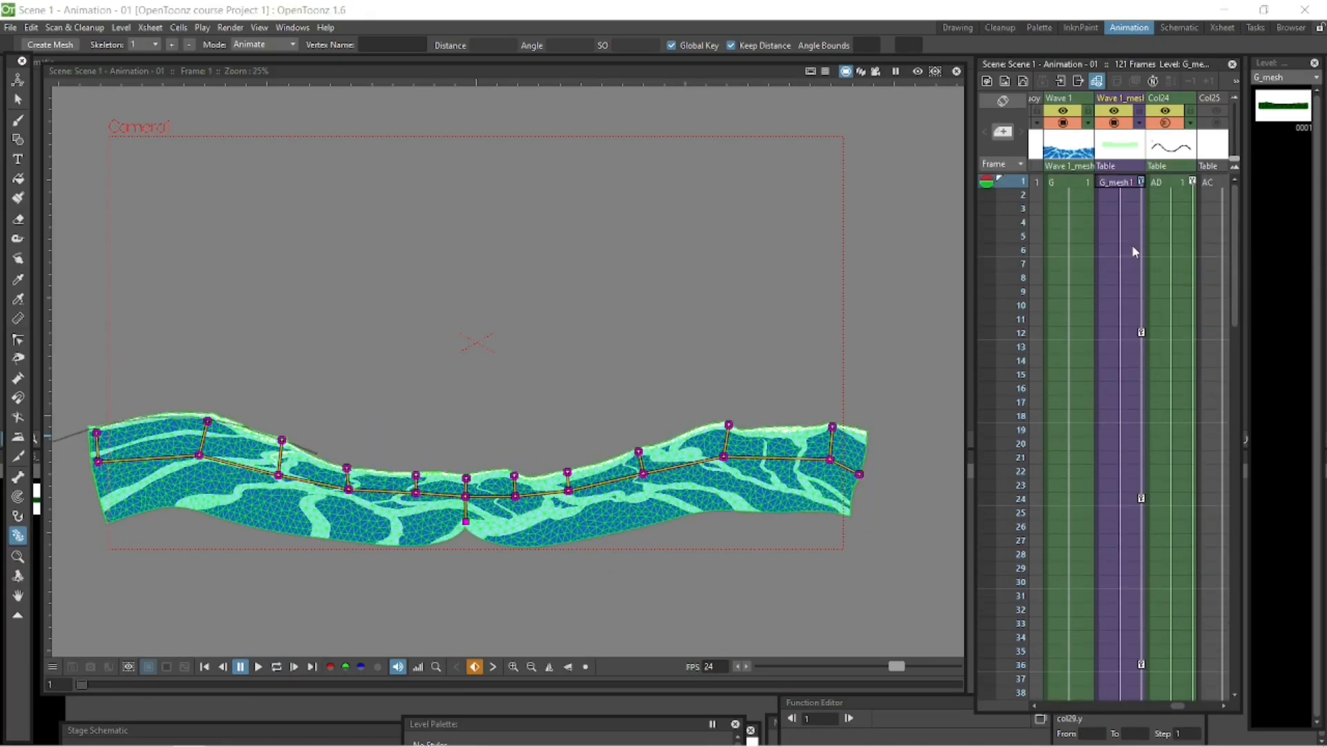
# In Build Skeleton mode, add a bottom-edge vertex below each of the five base vertices left of the centre
pyautogui.click(282, 45)
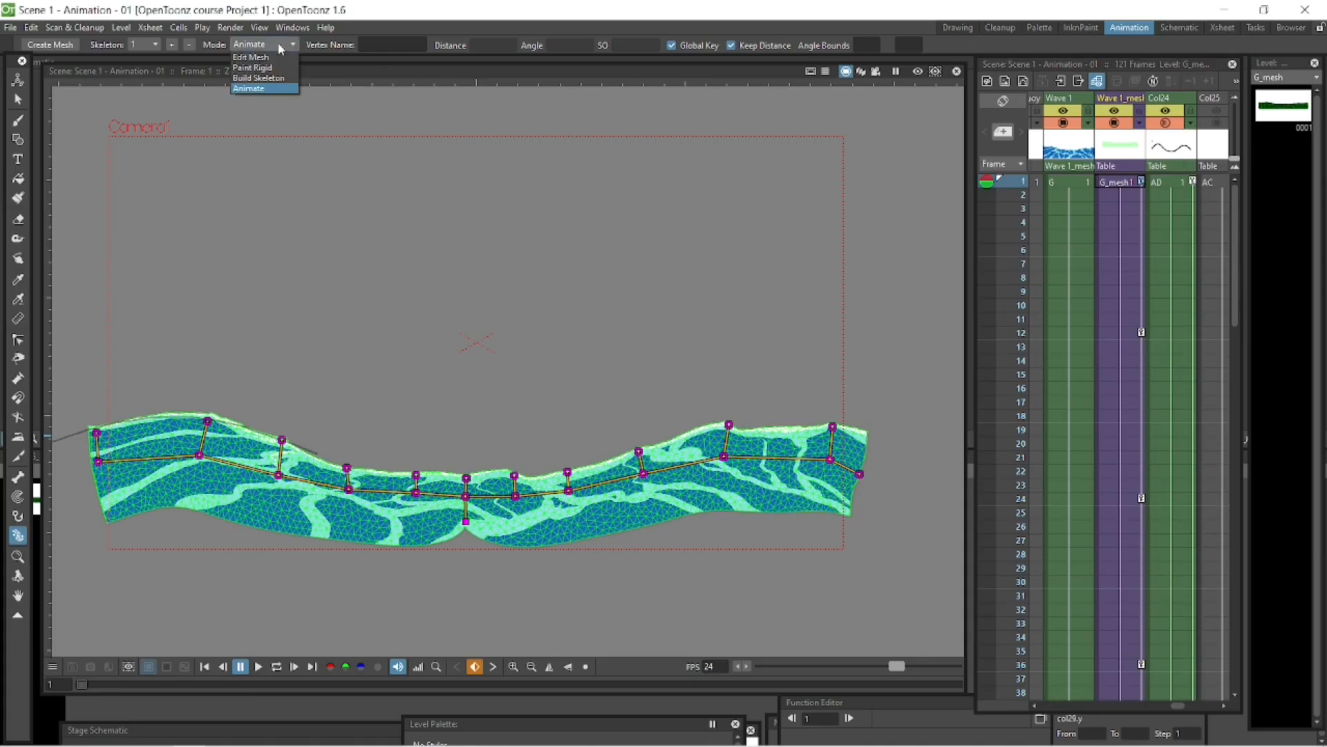
pyautogui.click(280, 79)
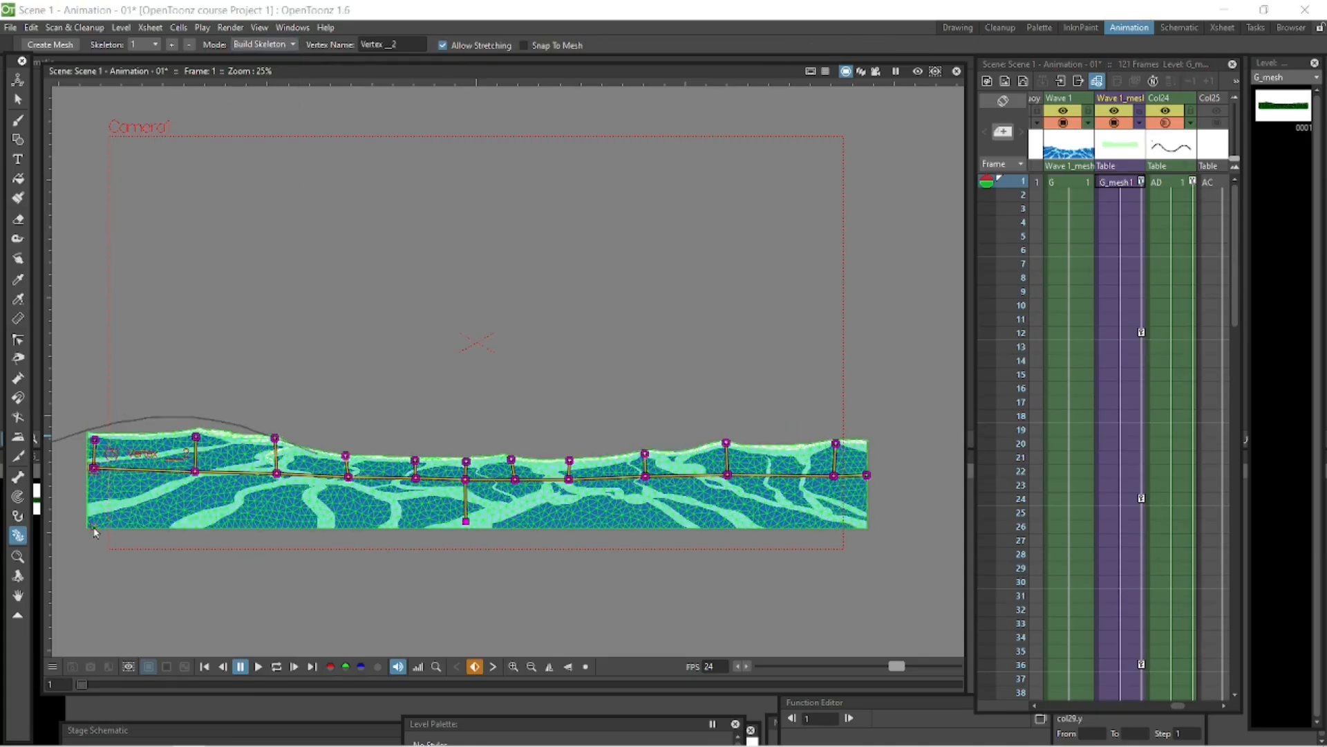
pyautogui.click(197, 472)
pyautogui.click(191, 525)
pyautogui.click(277, 474)
pyautogui.click(276, 523)
pyautogui.click(348, 477)
pyautogui.click(348, 523)
pyautogui.click(414, 481)
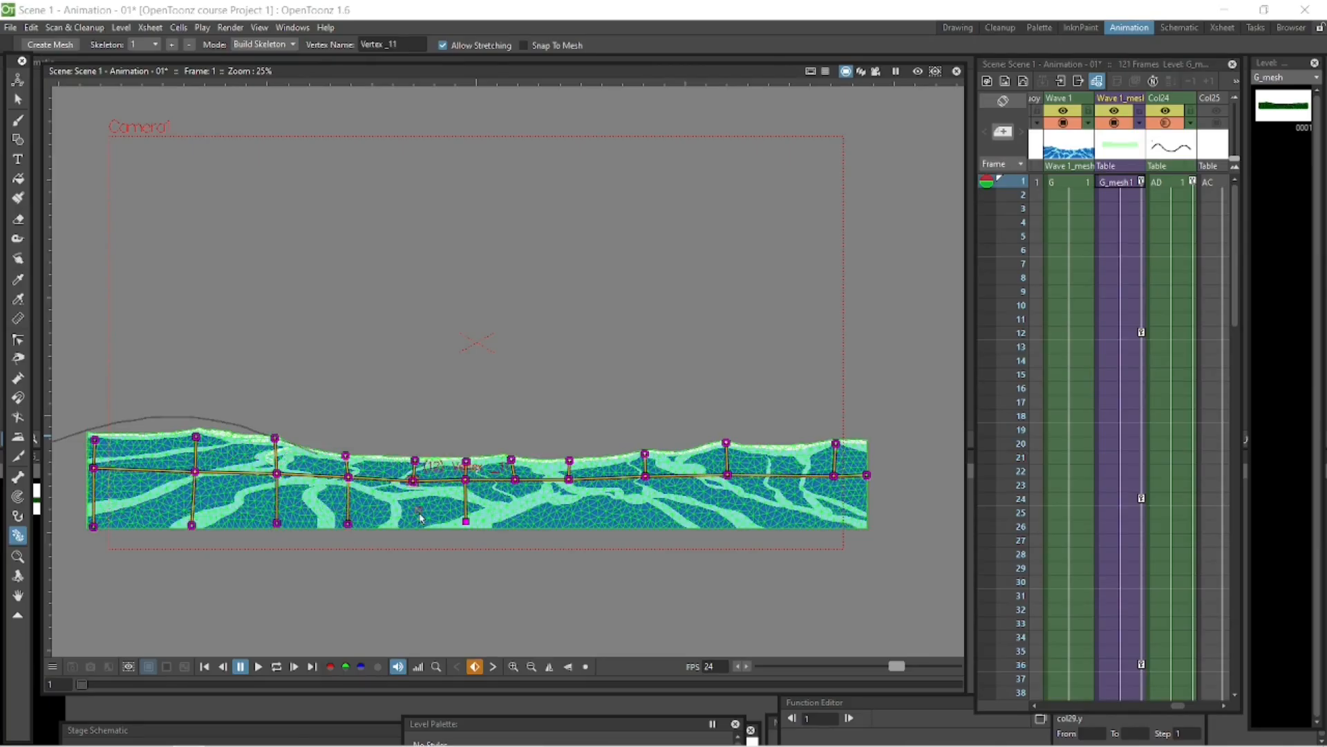
pyautogui.click(414, 523)
# Add a bottom-edge vertex below each of the five base vertices between the centre and the mesh's right end
pyautogui.click(515, 479)
pyautogui.click(516, 521)
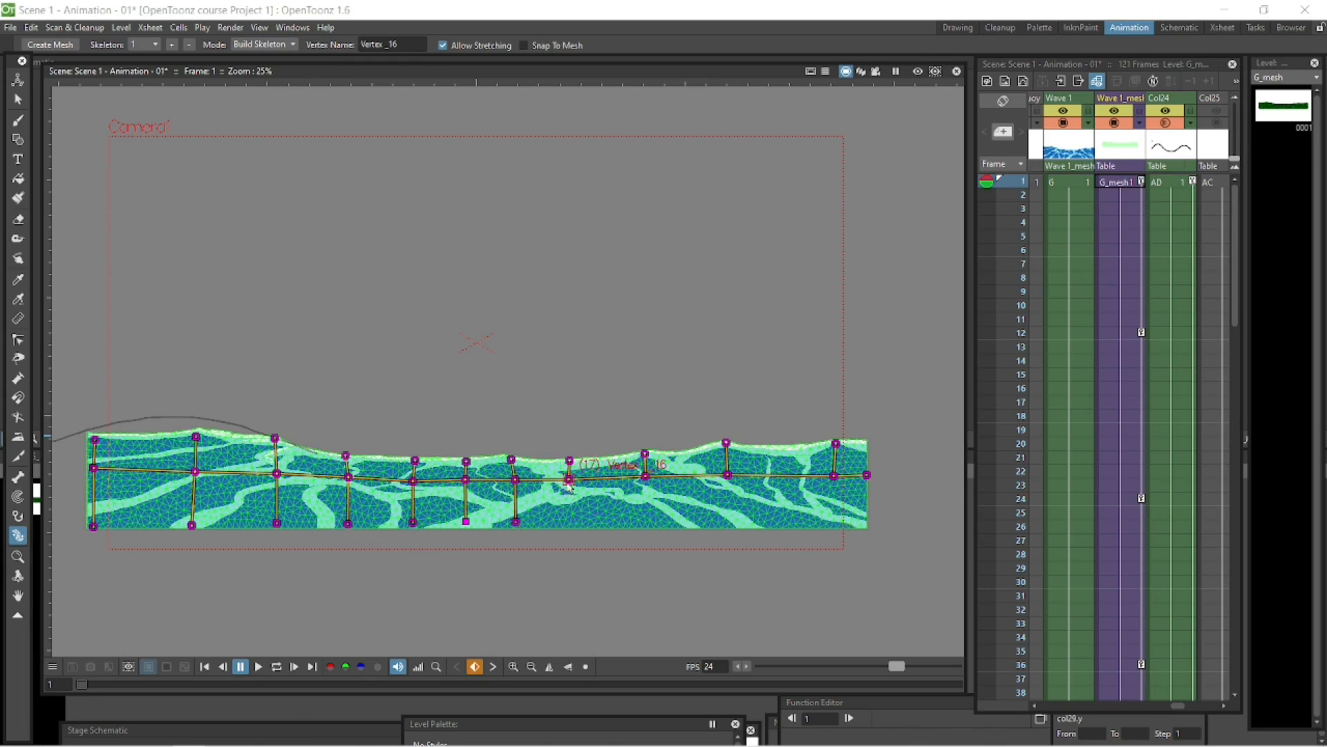
pyautogui.click(569, 479)
pyautogui.click(574, 521)
pyautogui.click(646, 477)
pyautogui.click(652, 522)
pyautogui.click(727, 477)
pyautogui.click(733, 522)
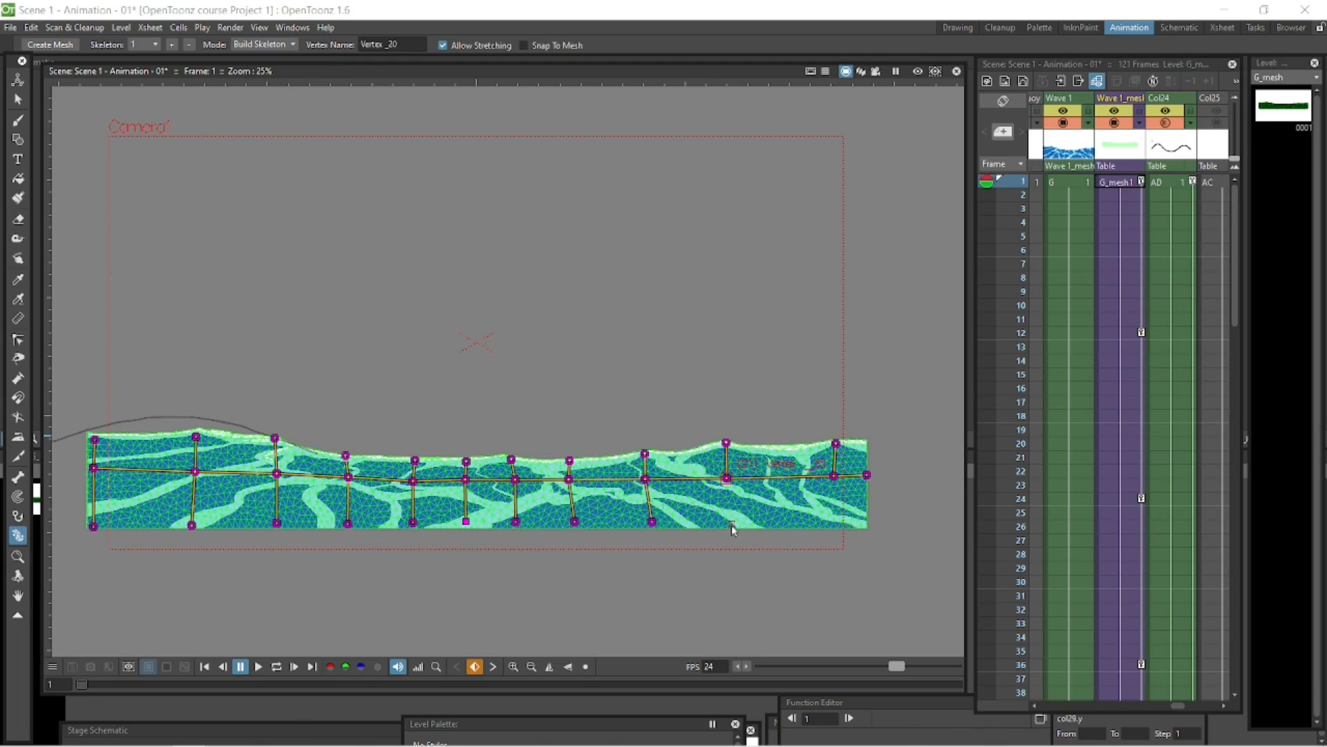
pyautogui.click(836, 477)
pyautogui.click(838, 523)
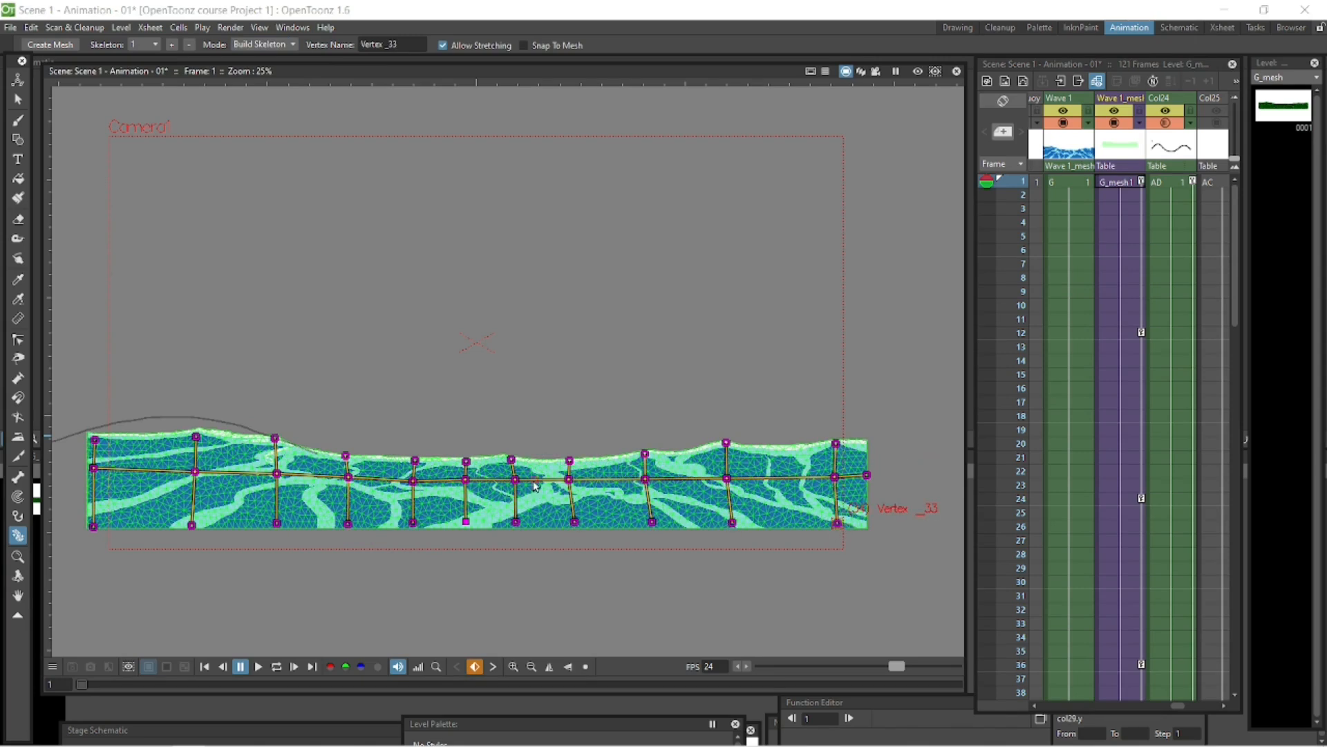
# Delete the base vertex at the mesh's far right edge and switch the Plastic tool back to Animate mode
pyautogui.click(867, 475)
pyautogui.press('Delete')
pyautogui.click(266, 44)
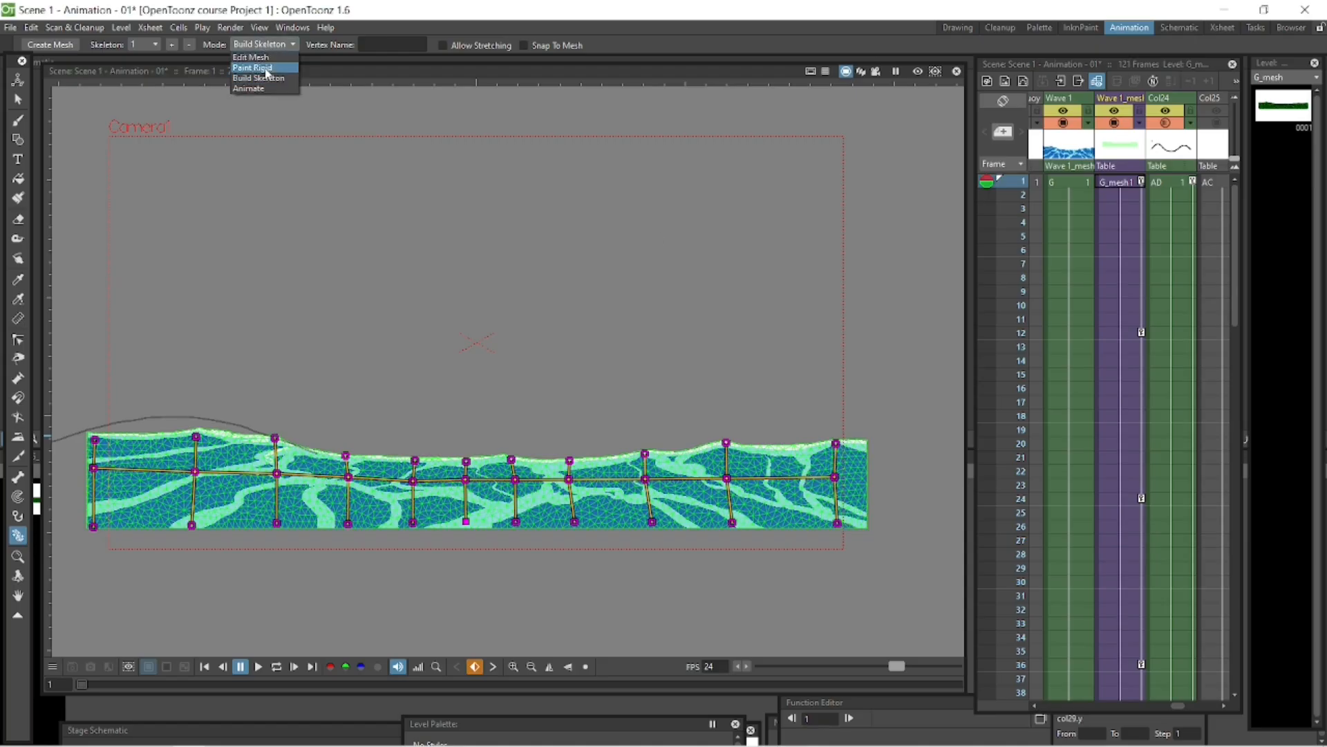
pyautogui.click(267, 88)
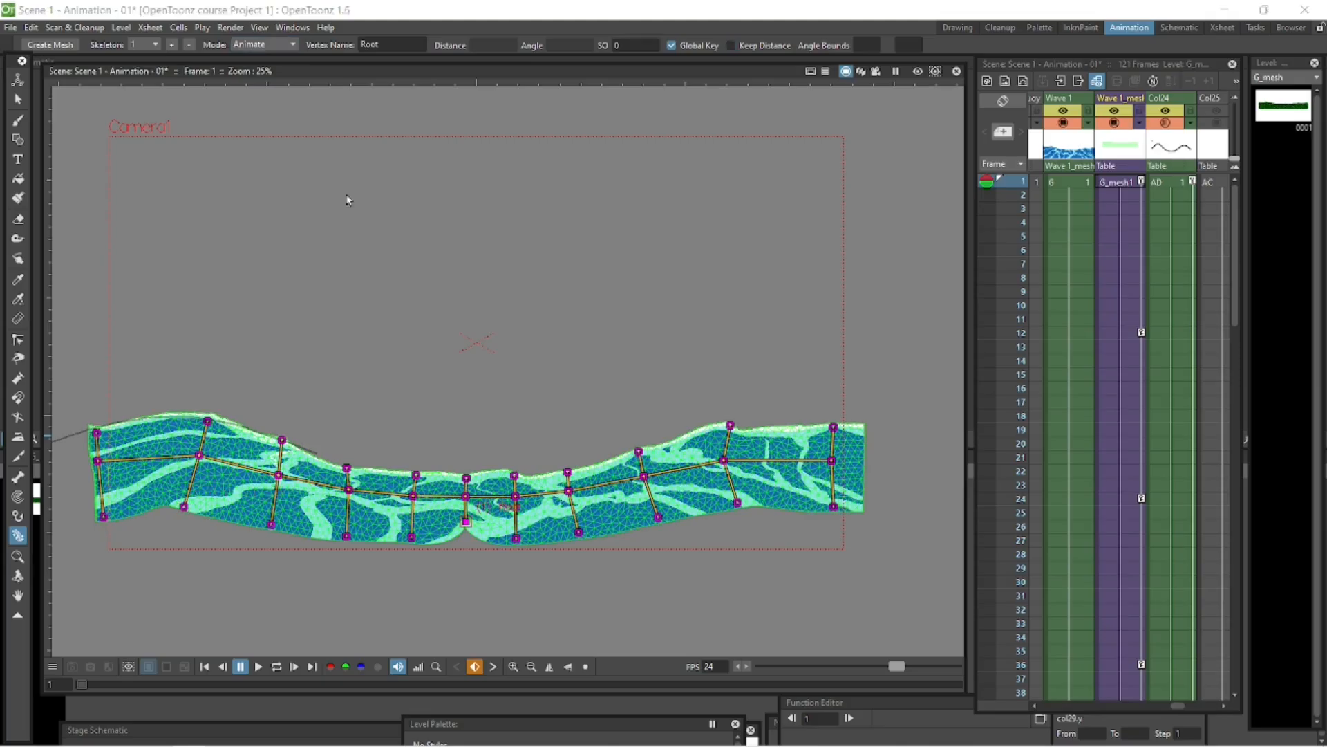
# Lower the root vertex below the mesh's bottom edge in Build Skeleton mode, and return to Animate mode
pyautogui.click(267, 44)
pyautogui.click(280, 78)
pyautogui.moveTo(467, 526); pyautogui.dragTo(467, 554)
pyautogui.click(267, 44)
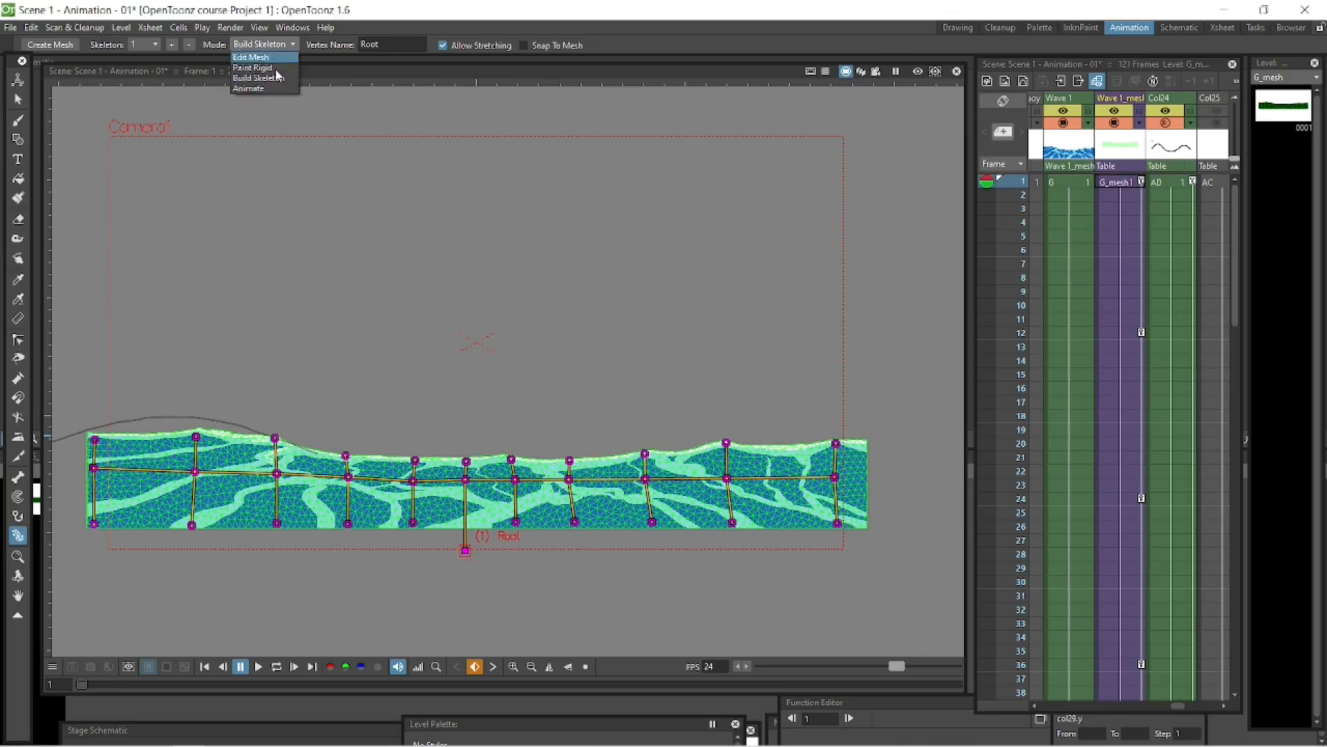
pyautogui.click(267, 88)
# Play the animation and check individual frames to examine how the extended skeleton deforms the wave
pyautogui.click(276, 666)
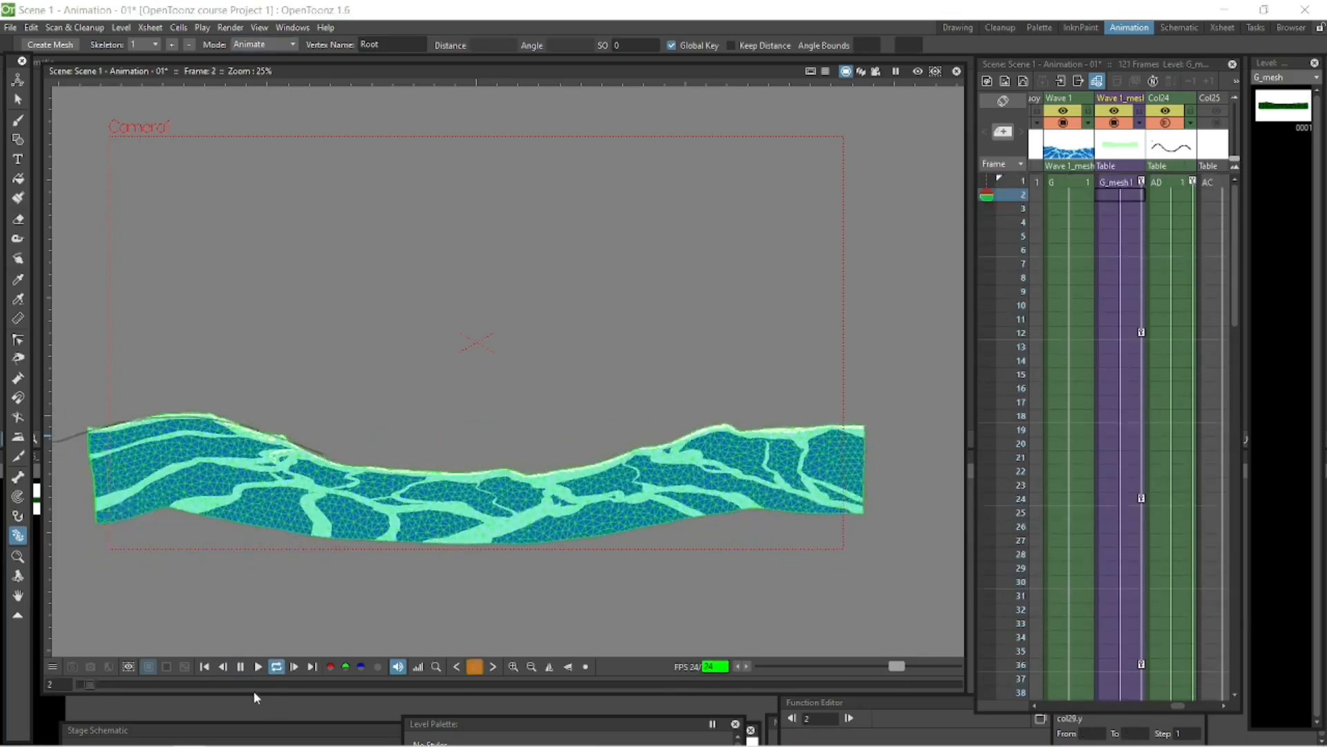
pyautogui.click(241, 666)
pyautogui.click(1114, 498)
pyautogui.click(1114, 332)
pyautogui.moveTo(165, 684); pyautogui.dragTo(844, 686)
# At frame 108, turn on Keep Distance, bend the left half of the skeleton to the guide line and save all files
pyautogui.click(1115, 567)
pyautogui.moveTo(1234, 550); pyautogui.dragTo(1234, 623)
pyautogui.click(1115, 500)
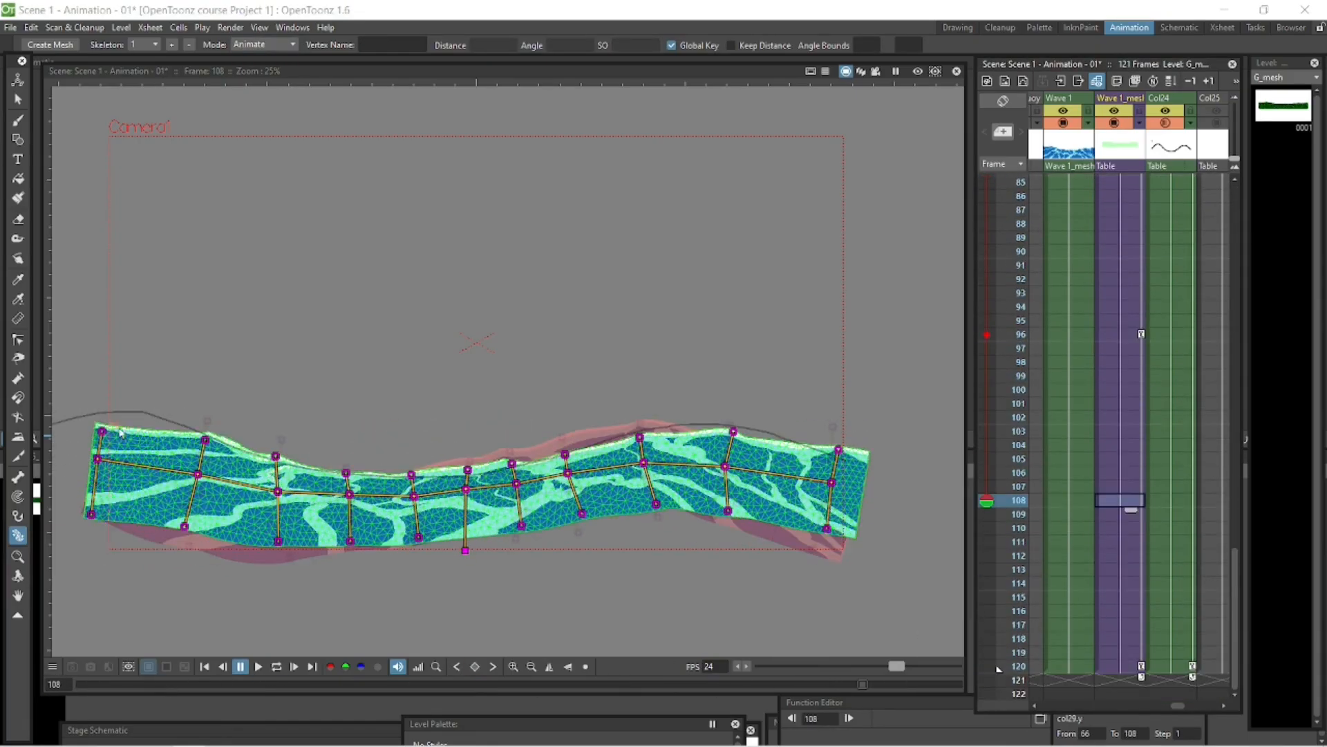
pyautogui.moveTo(100, 454); pyautogui.dragTo(103, 443)
pyautogui.click(731, 45)
pyautogui.hotkey('ctrl', 'z')
pyautogui.moveTo(279, 500); pyautogui.dragTo(278, 496)
pyautogui.moveTo(197, 484); pyautogui.dragTo(200, 473)
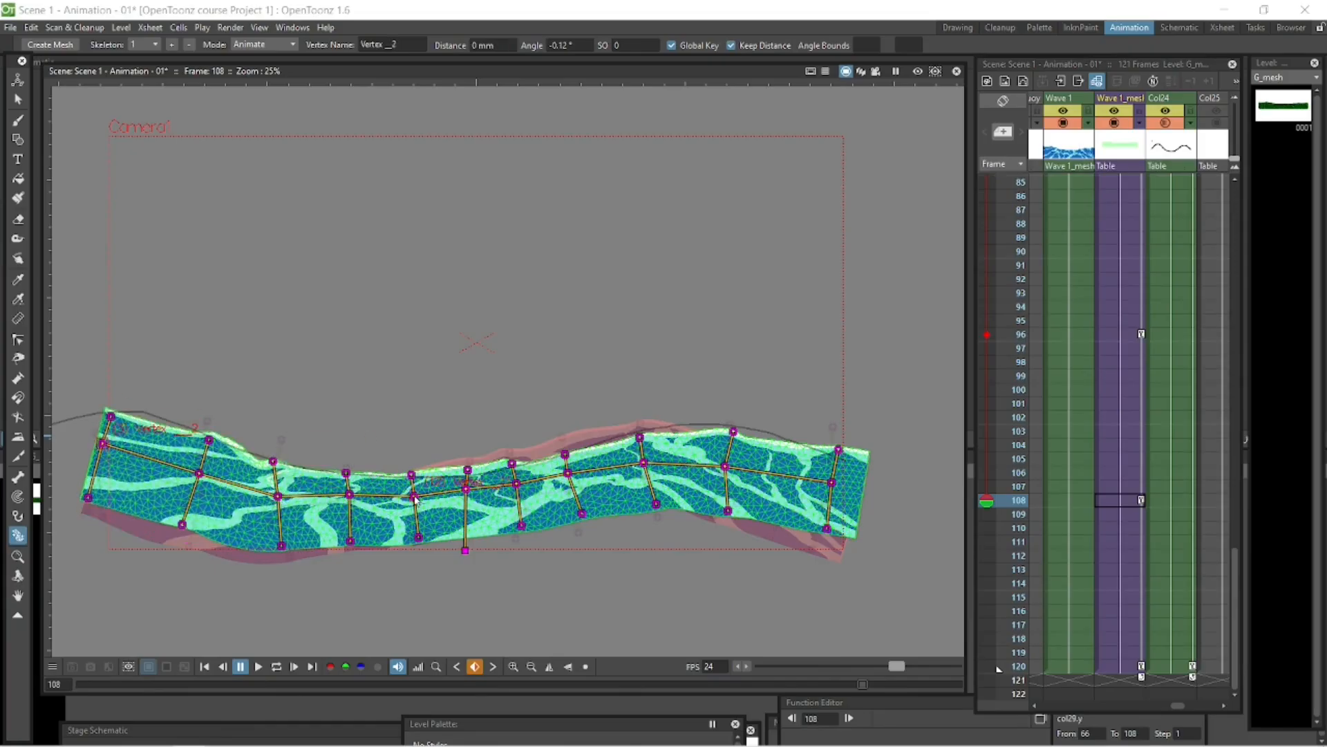
pyautogui.hotkey('ctrl', 's')
# Lower the central base vertices at frame 108 with Keep Distance off, re-enable it and bend both ends to the guide line
pyautogui.click(731, 45)
pyautogui.moveTo(414, 496); pyautogui.dragTo(466, 498)
pyautogui.click(731, 45)
pyautogui.moveTo(414, 508); pyautogui.dragTo(414, 502)
pyautogui.moveTo(103, 445); pyautogui.dragTo(103, 448)
pyautogui.moveTo(725, 474); pyautogui.dragTo(726, 461)
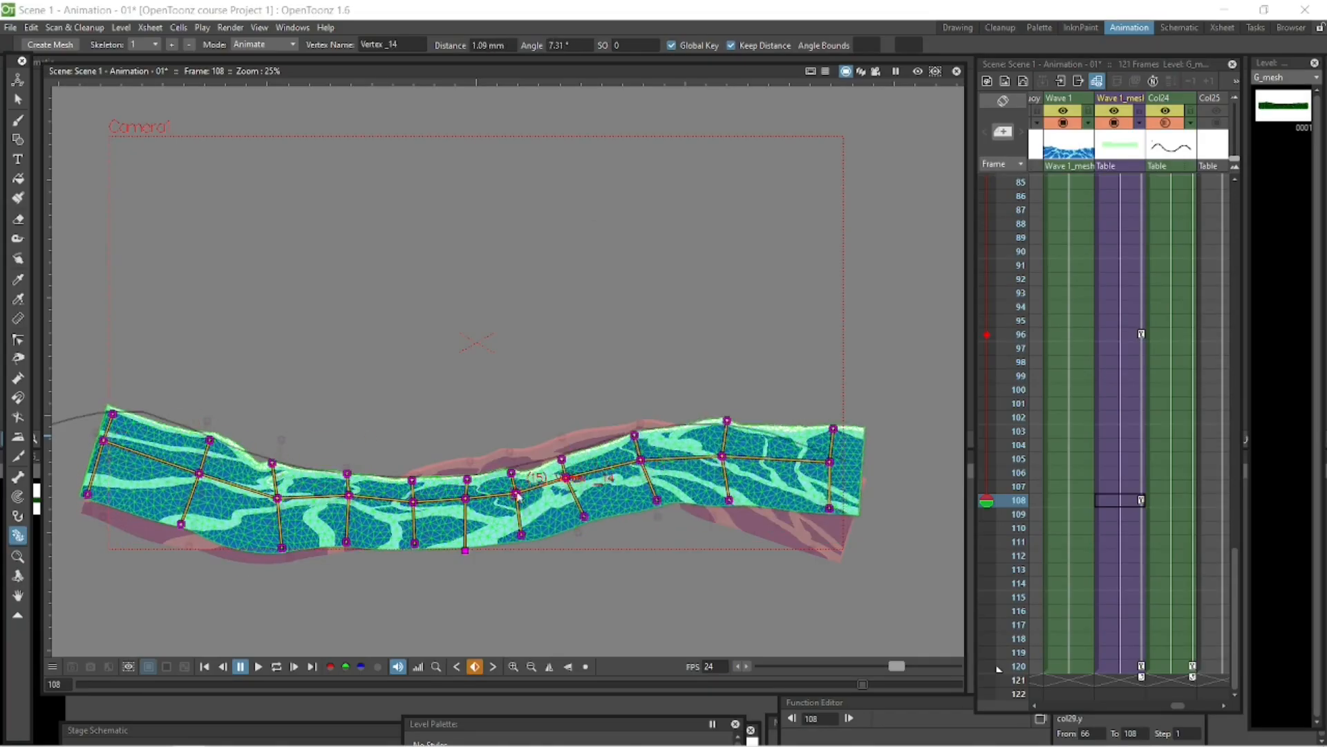
pyautogui.moveTo(833, 464); pyautogui.dragTo(833, 474)
# Play back the revised animation and turn off both visibility toggles of the Wave 1_mesh column
pyautogui.click(277, 667)
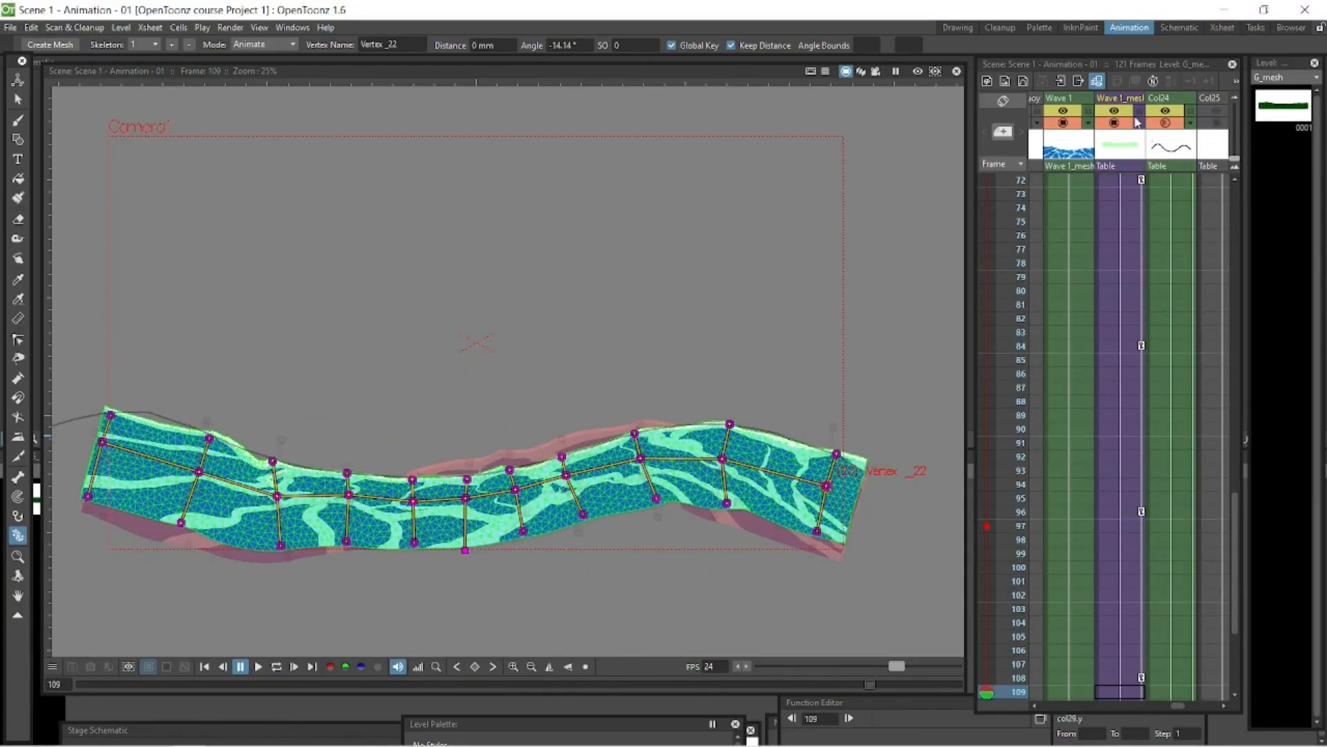
pyautogui.click(1114, 122)
pyautogui.click(1114, 111)
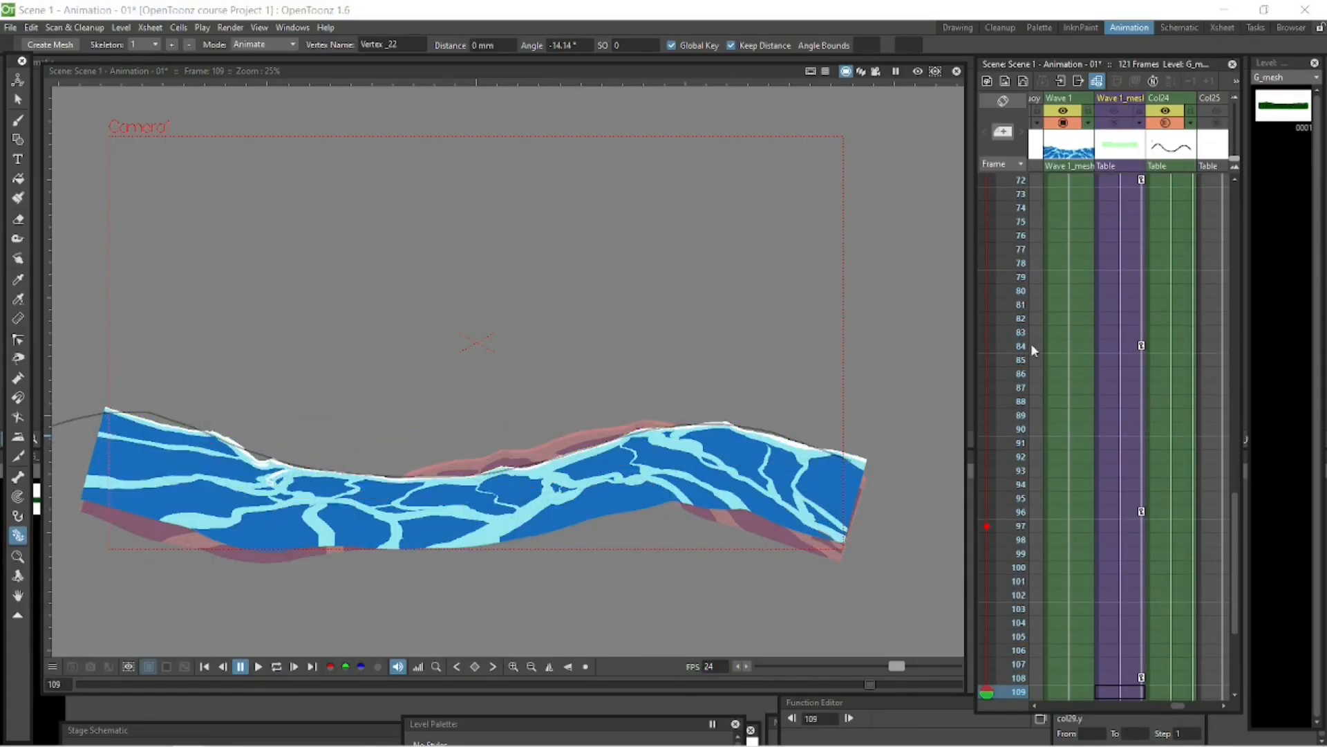
# Play the wave artwork in a loop without the mesh overlay to examine its motion, and stop playback
pyautogui.scroll(-1, 612, 581)
pyautogui.press('space')
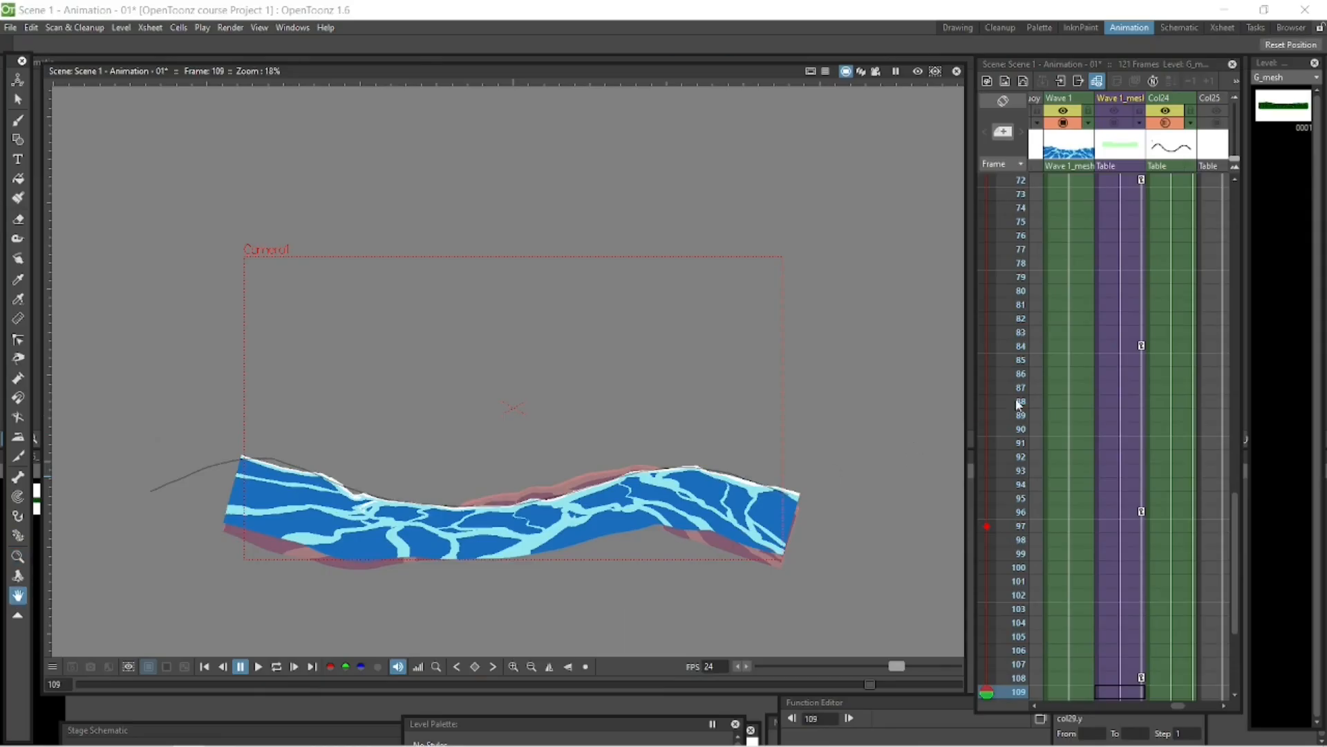
pyautogui.click(276, 666)
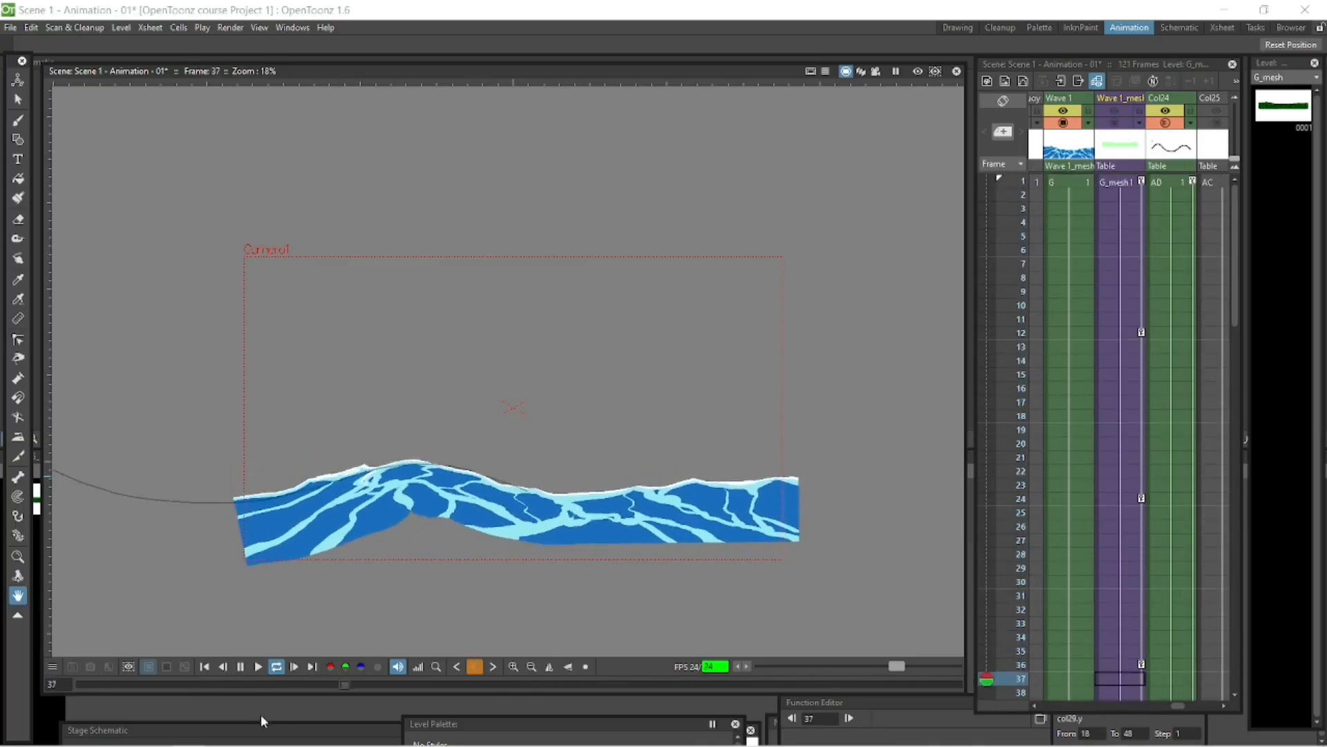
pyautogui.click(241, 668)
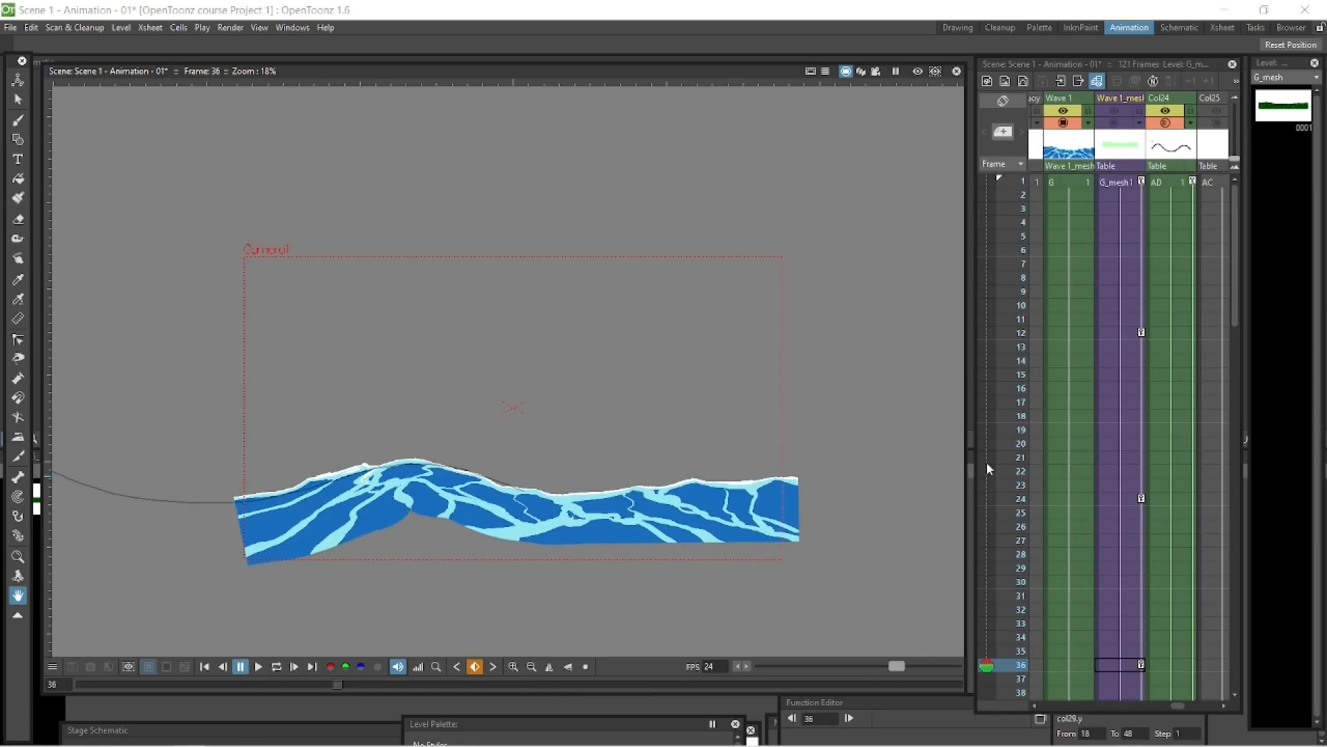
# Narrow the viewer and widen the Xsheet to show more columns, and select the Wave 1 cell at frame 1
pyautogui.moveTo(970, 512); pyautogui.dragTo(715, 529)
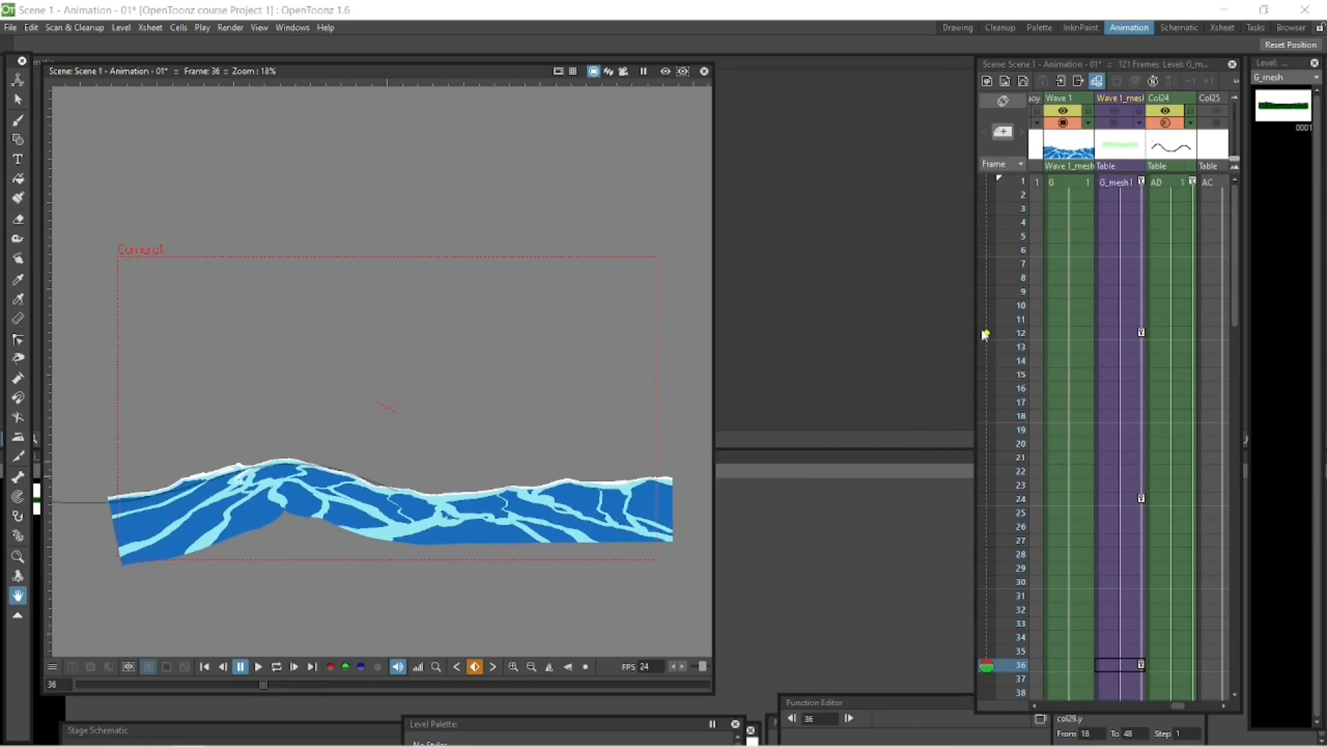
pyautogui.moveTo(974, 335); pyautogui.dragTo(715, 354)
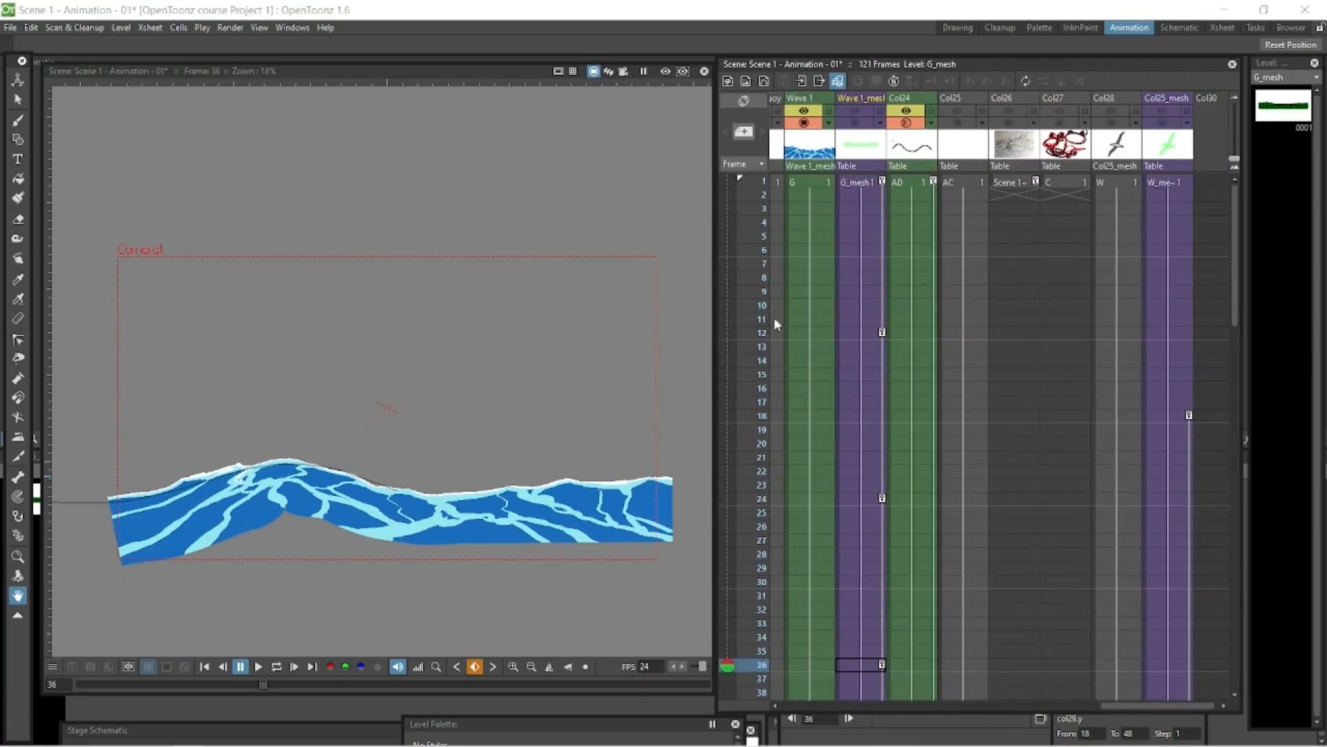
pyautogui.click(815, 183)
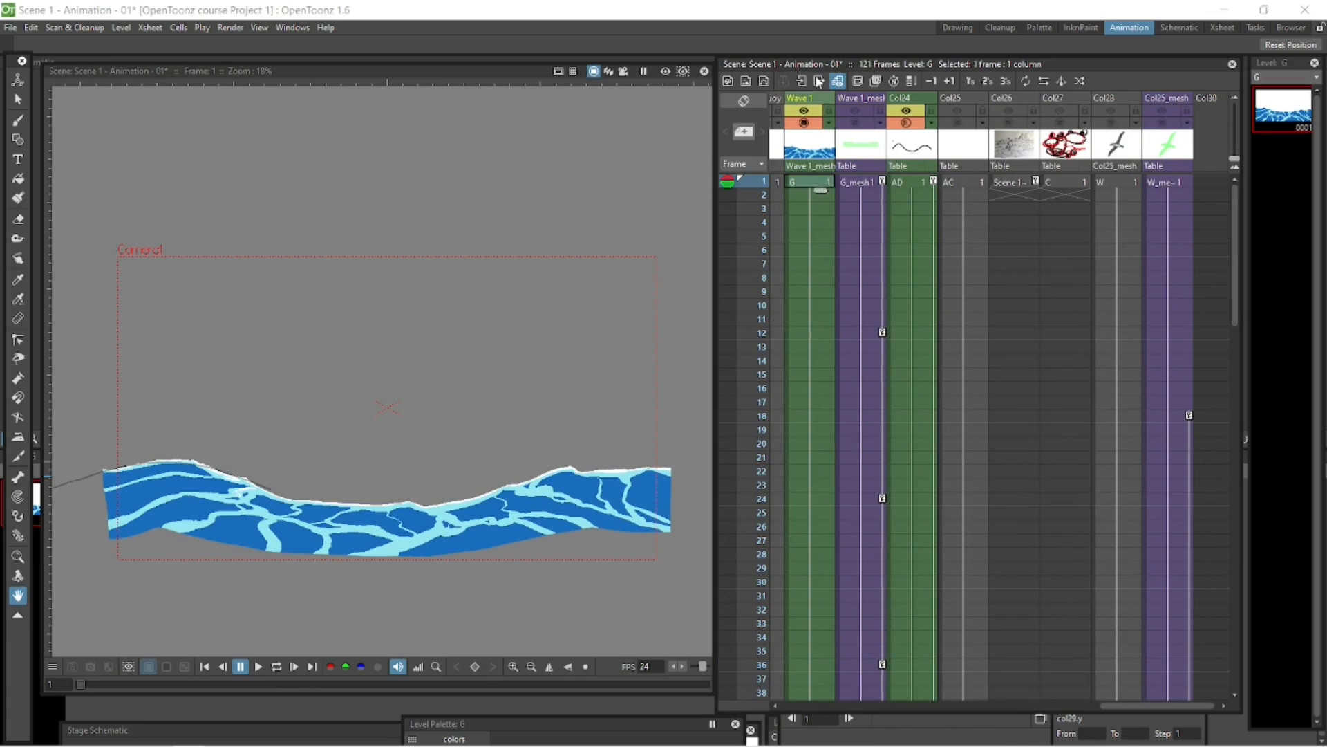
# Copy the Wave 1 column and insert the duplicate before the AC column, beside the guide line column
pyautogui.click(816, 97)
pyautogui.rightClick(816, 96)
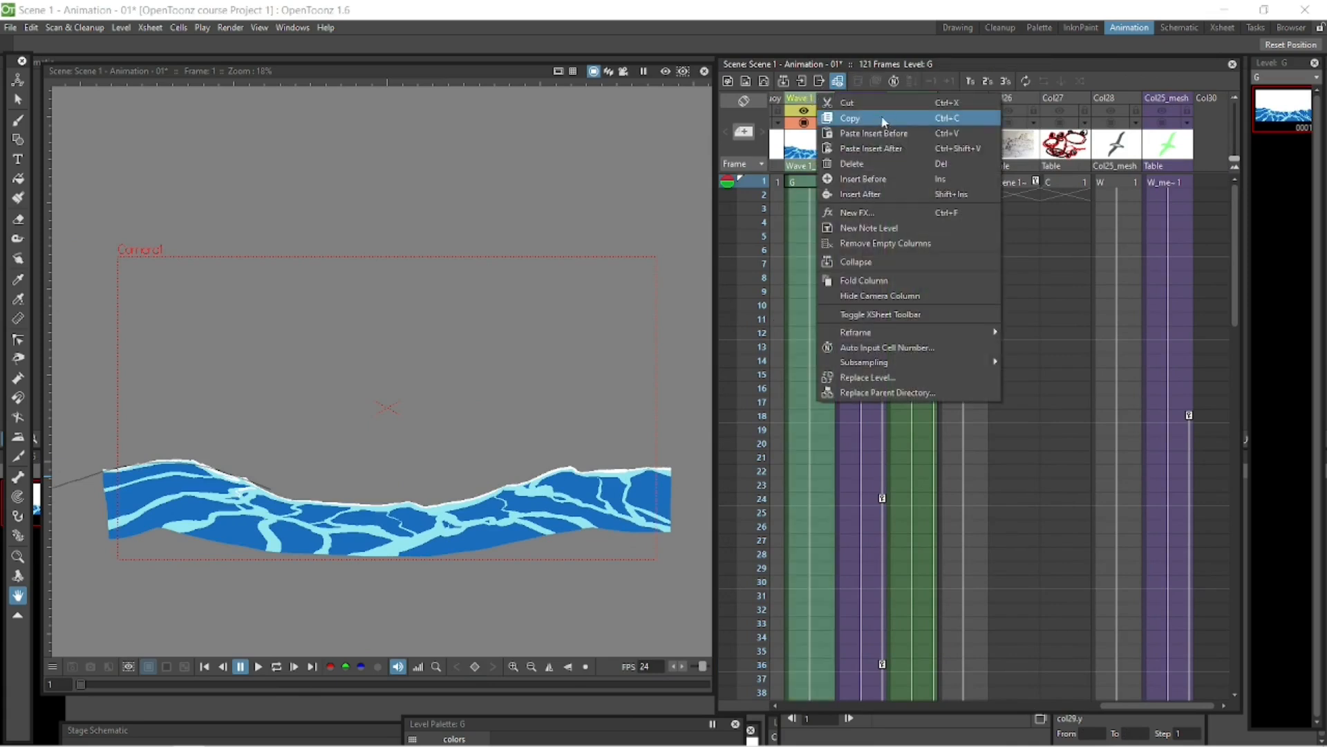
pyautogui.click(882, 124)
pyautogui.click(962, 98)
pyautogui.rightClick(964, 96)
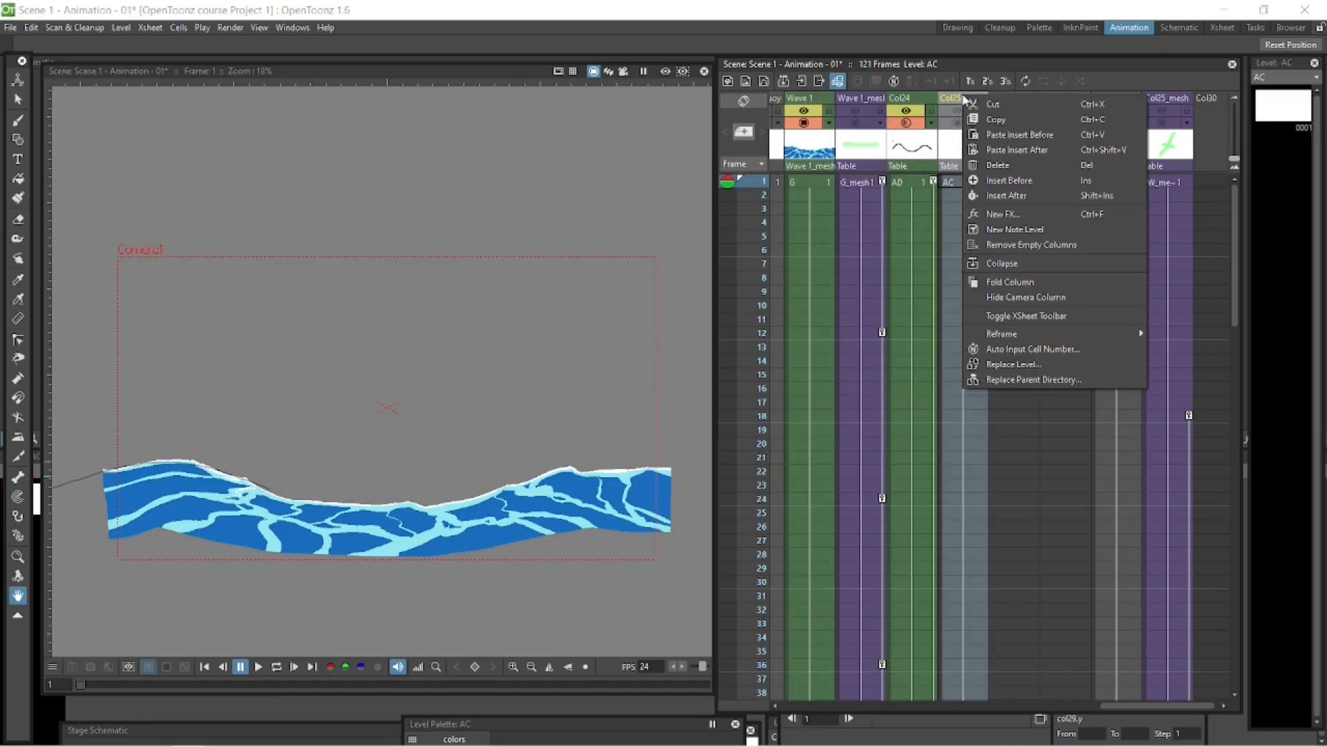
pyautogui.click(1040, 137)
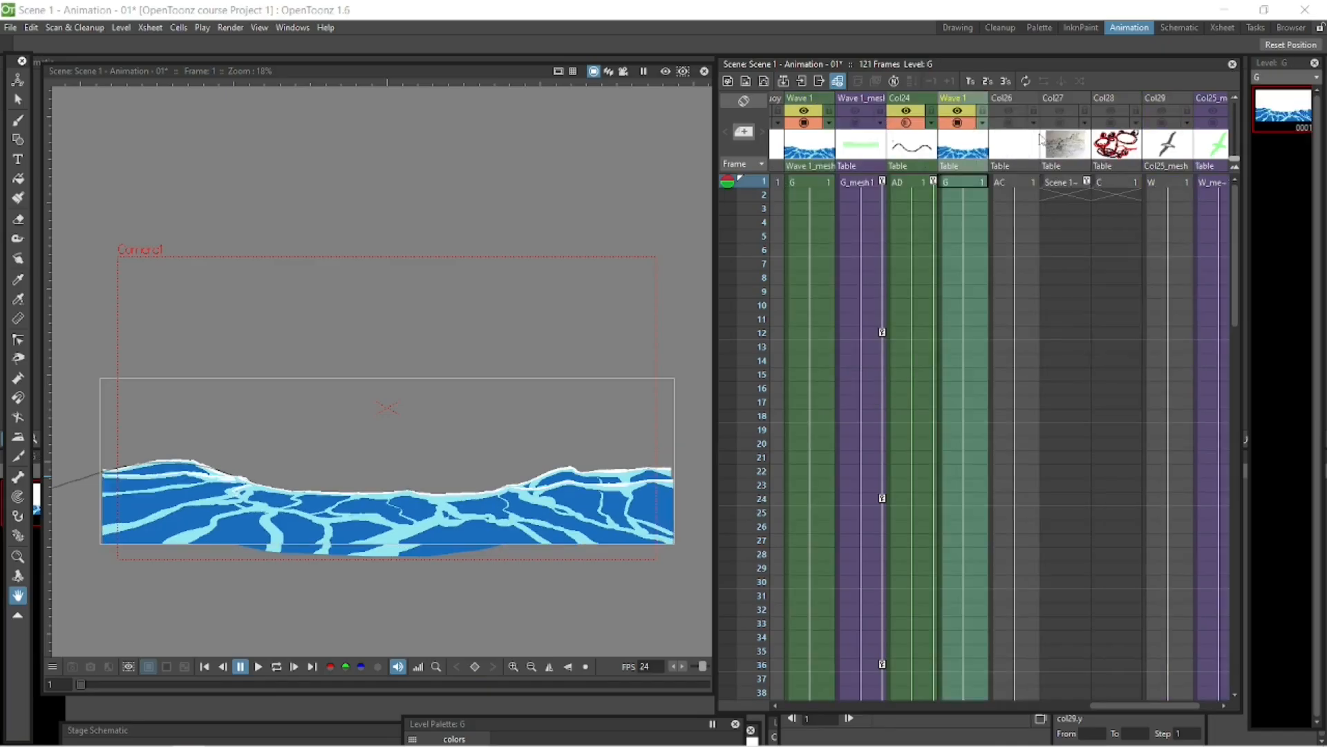
# Move the duplicated Wave 1 artwork at frame 1 down to about Y -39.6 mm
pyautogui.click(969, 181)
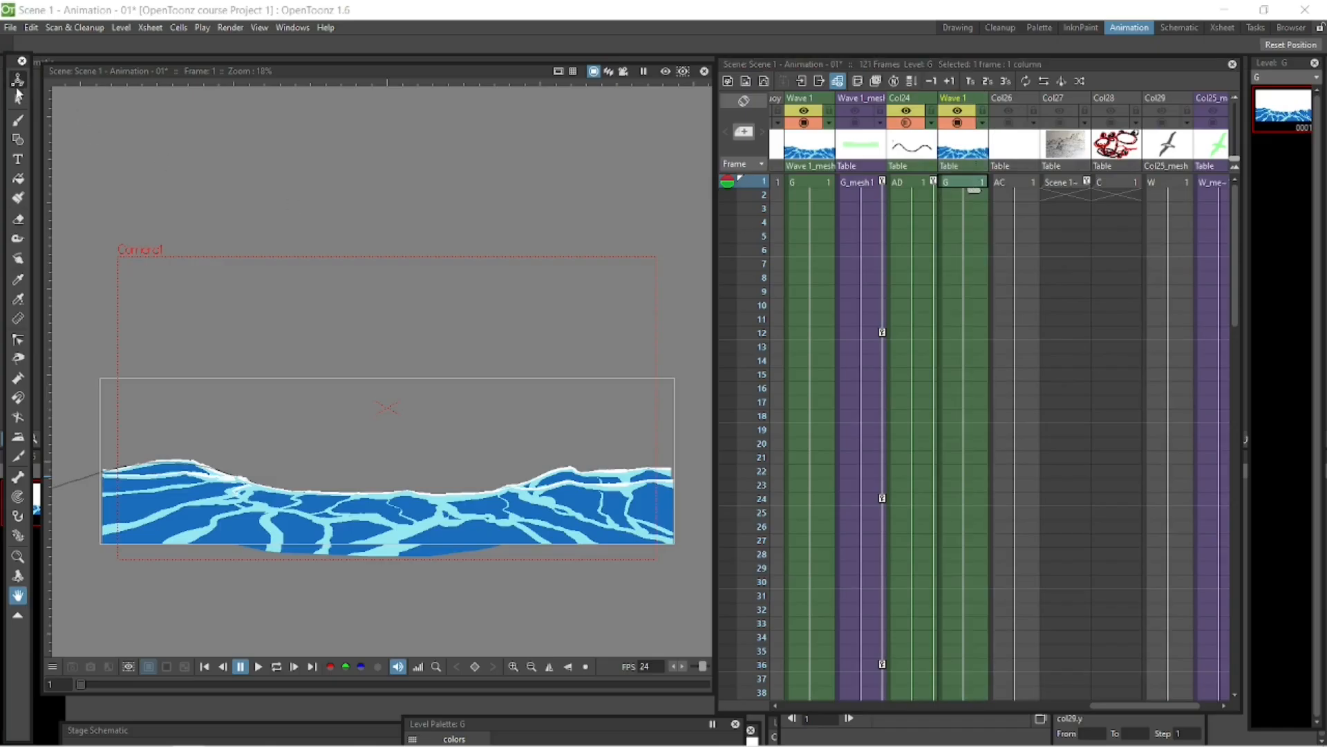
pyautogui.click(17, 82)
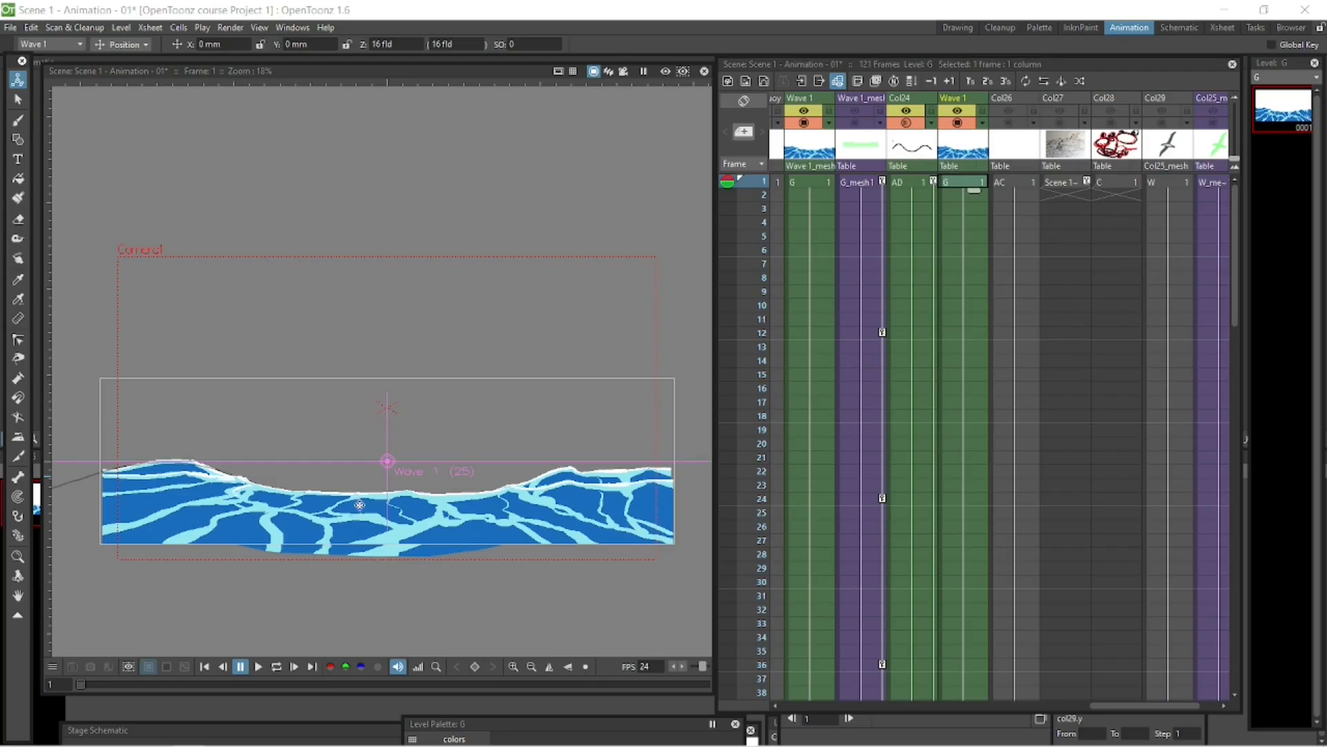
pyautogui.moveTo(362, 507); pyautogui.dragTo(360, 532)
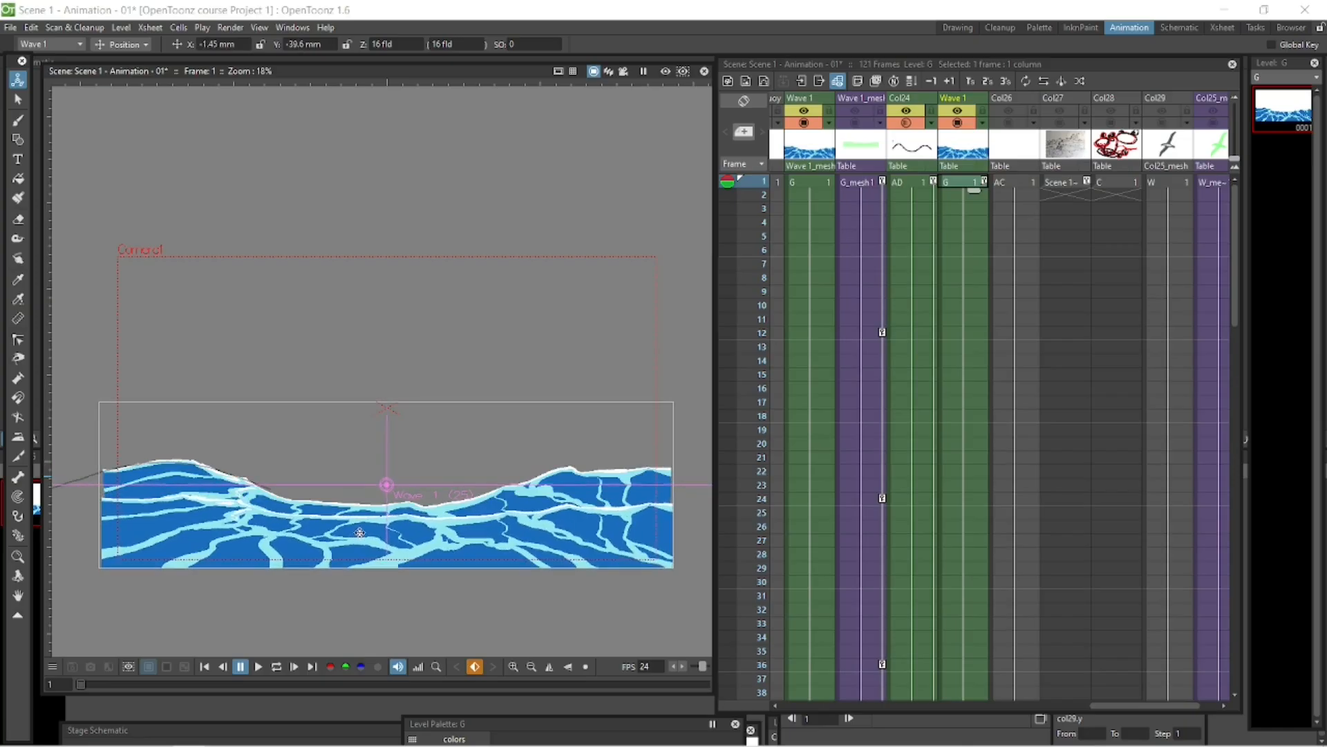
# Mirror the duplicated wave by setting its horizontal scale to -100%
pyautogui.click(123, 44)
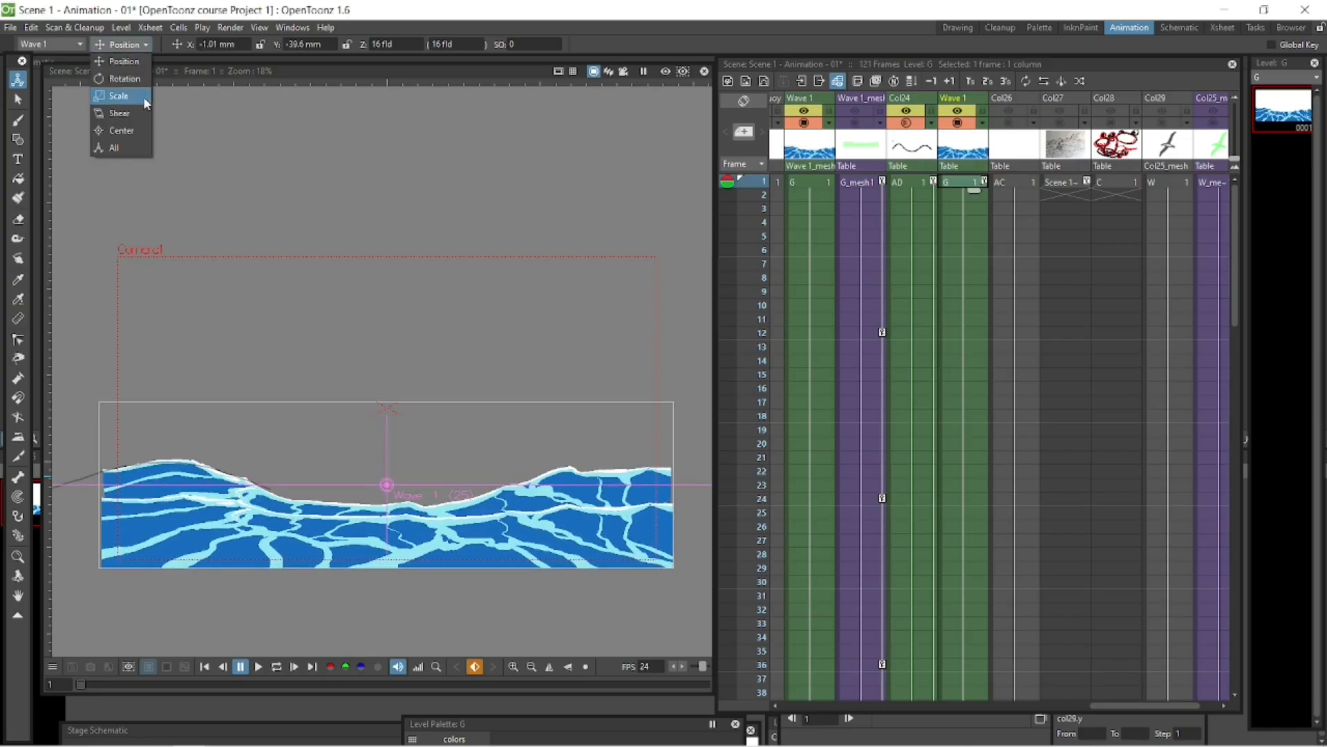
pyautogui.click(140, 102)
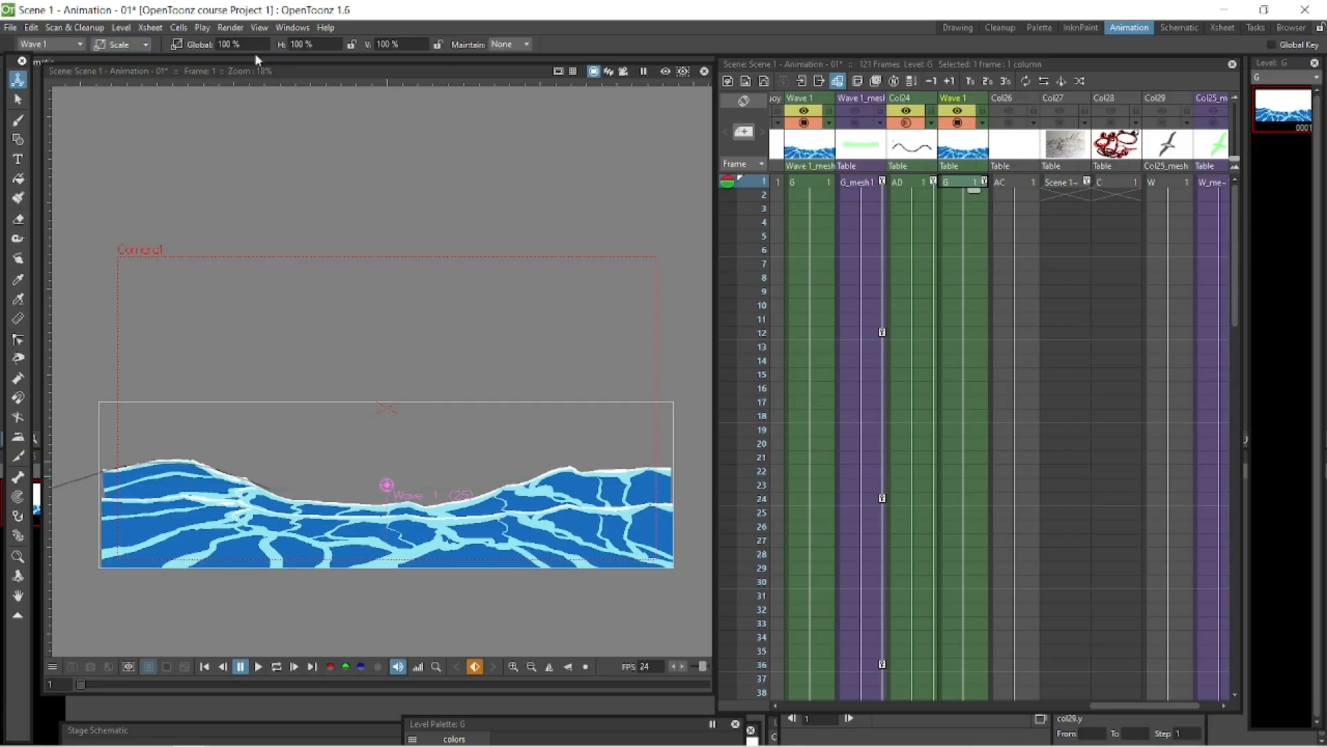
pyautogui.click(293, 44)
pyautogui.click(292, 43)
pyautogui.write('-')
pyautogui.press('Return')
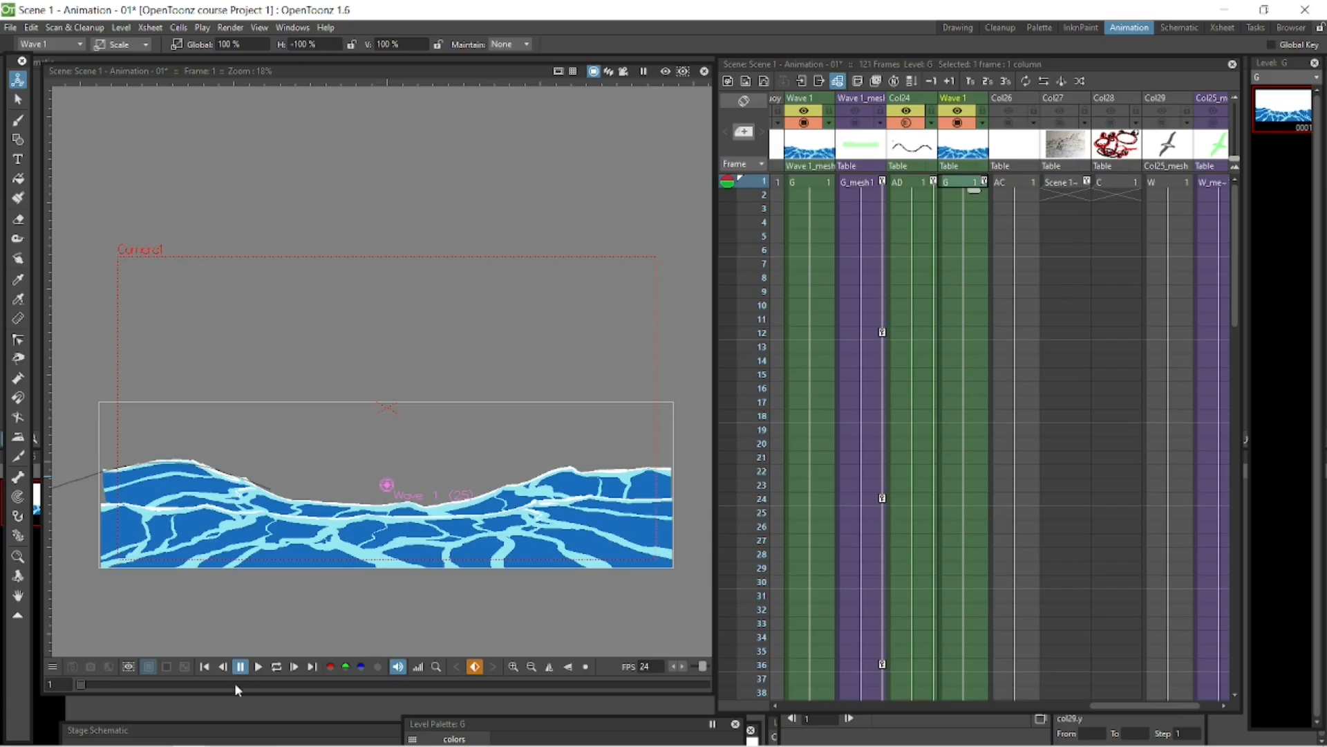
# Play both waves in a loop to compare their motion, stop playback and return to frame 1
pyautogui.click(276, 666)
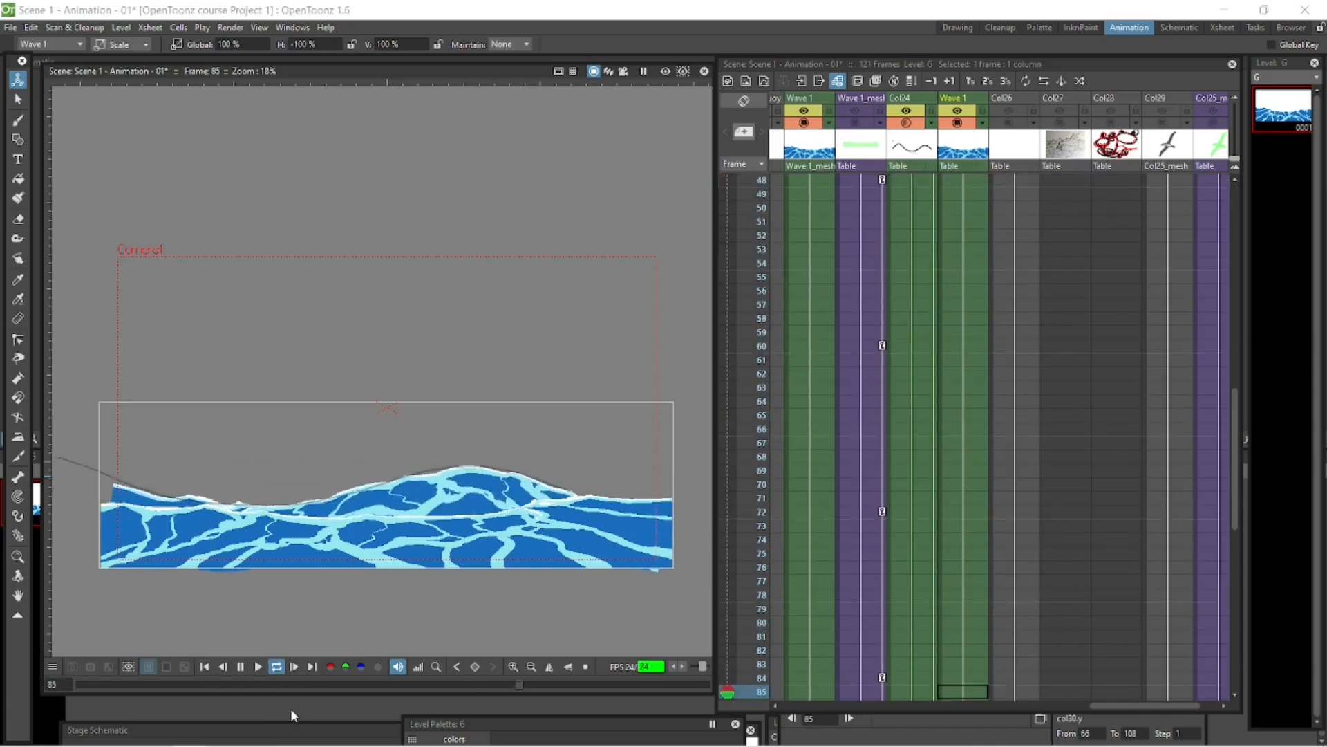
pyautogui.click(242, 667)
pyautogui.click(205, 667)
# Enlarge the duplicated wave, lower it to about X -4.45 mm, Y -61.38 mm, and preview the result
pyautogui.moveTo(390, 540); pyautogui.dragTo(411, 568)
pyautogui.click(121, 44)
pyautogui.click(130, 62)
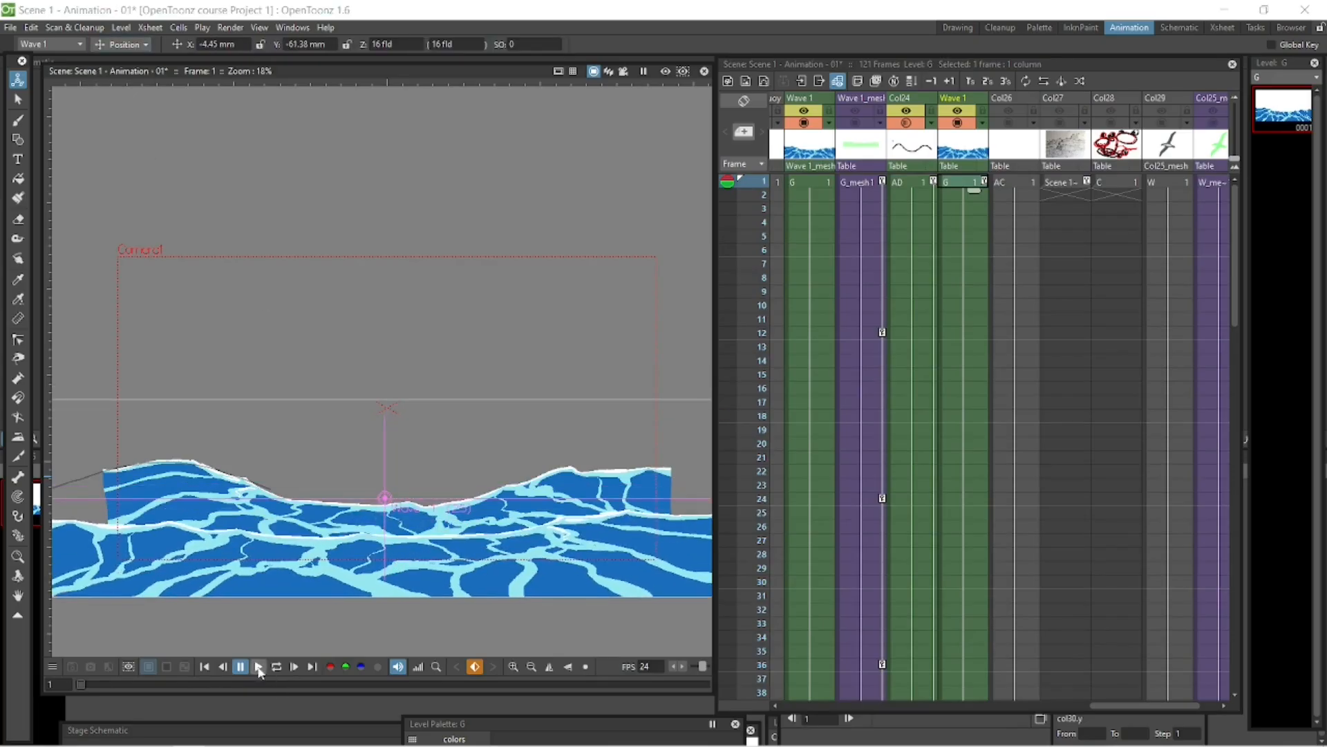
pyautogui.click(260, 668)
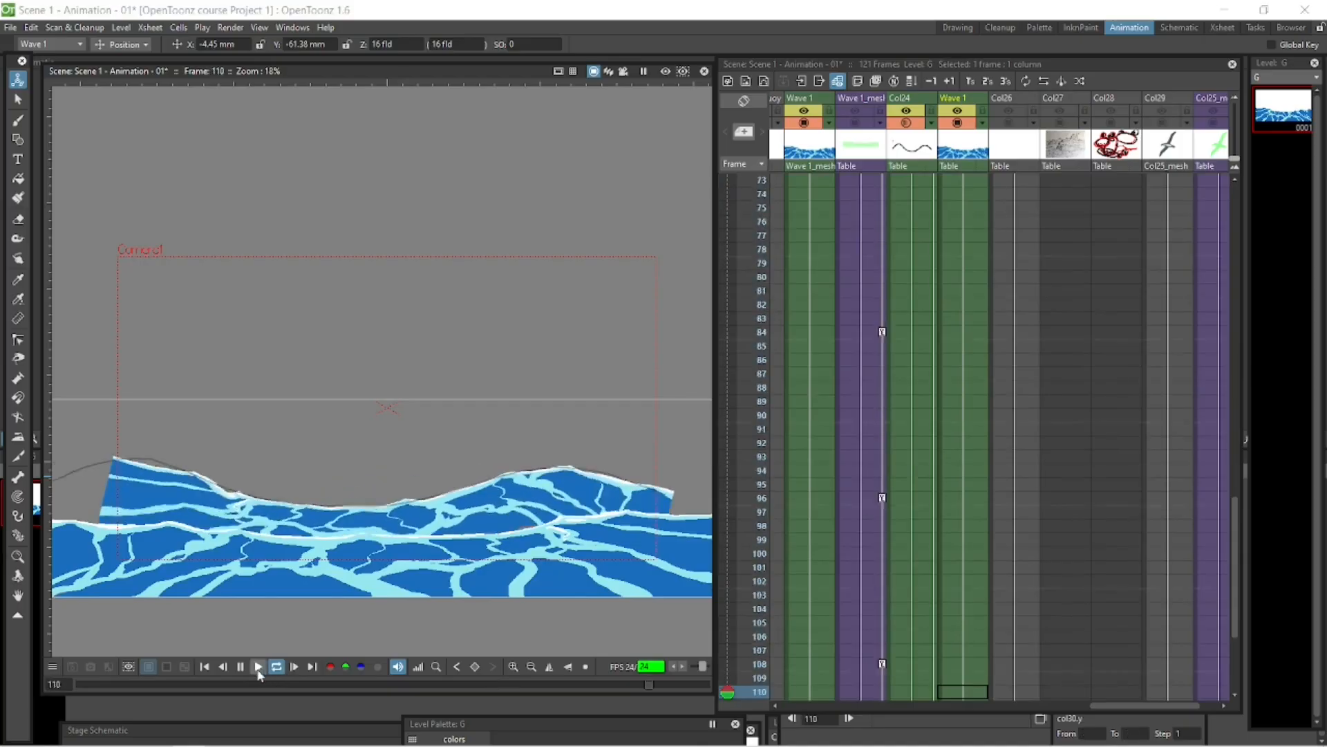
pyautogui.click(241, 668)
pyautogui.moveTo(372, 556)
pyautogui.mouseDown()
pyautogui.moveTo(358, 592)
pyautogui.moveTo(353, 543)
pyautogui.mouseUp()
# Fade the original Wave 1 column to 50% opacity and create a Plastic mesh with 10 mm edges for the duplicated wave
pyautogui.click(962, 184)
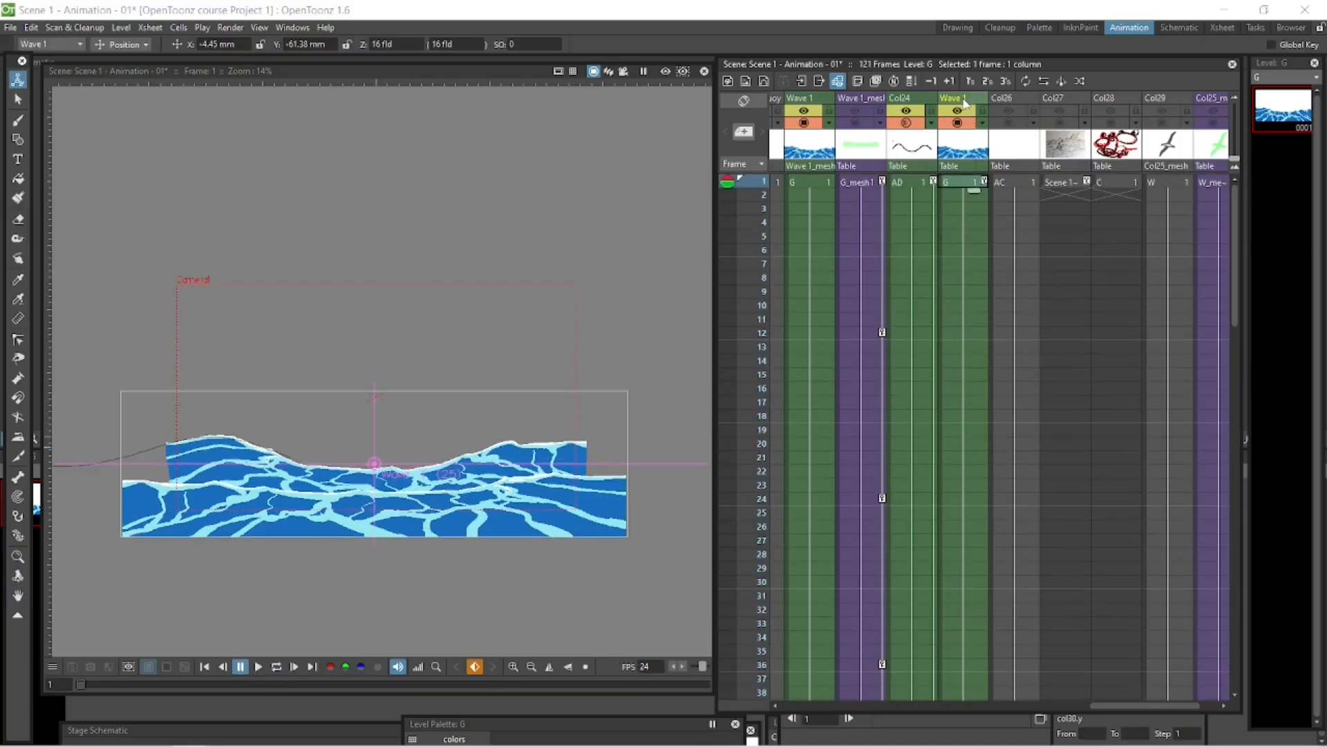
pyautogui.click(964, 102)
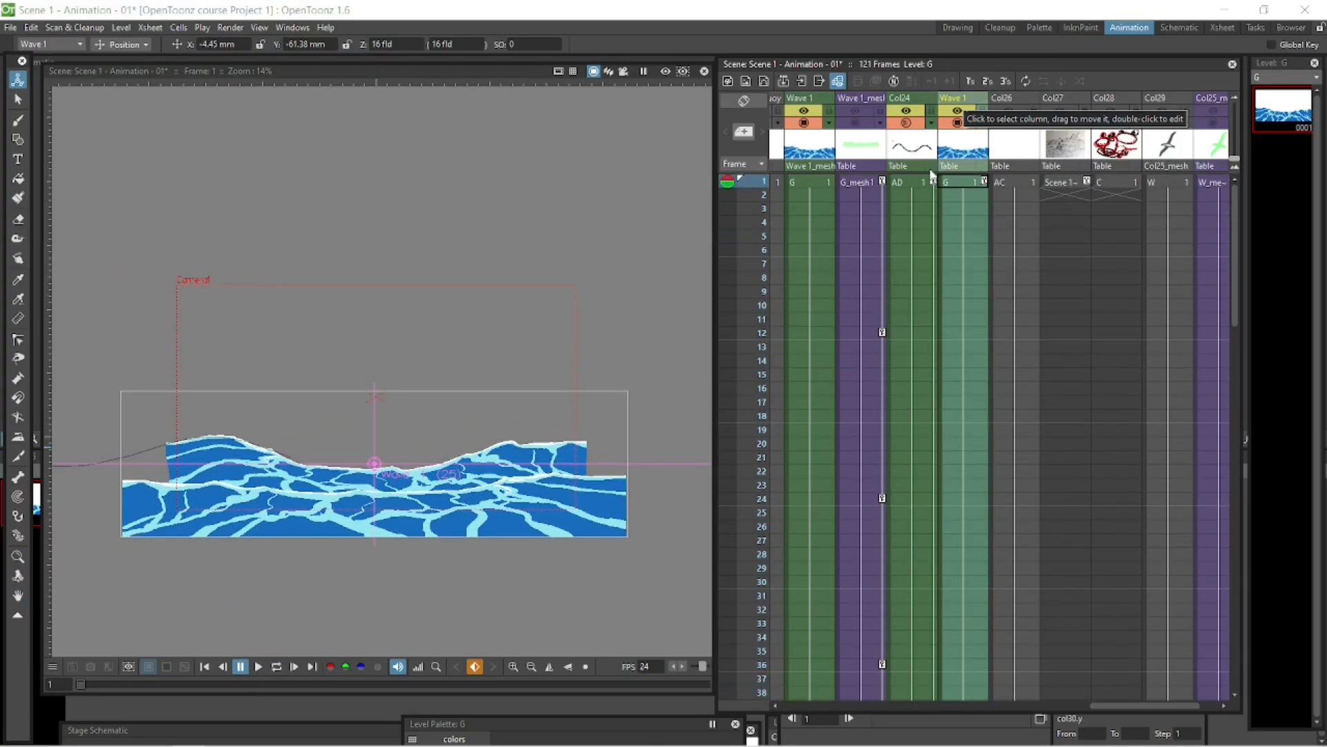
pyautogui.click(19, 535)
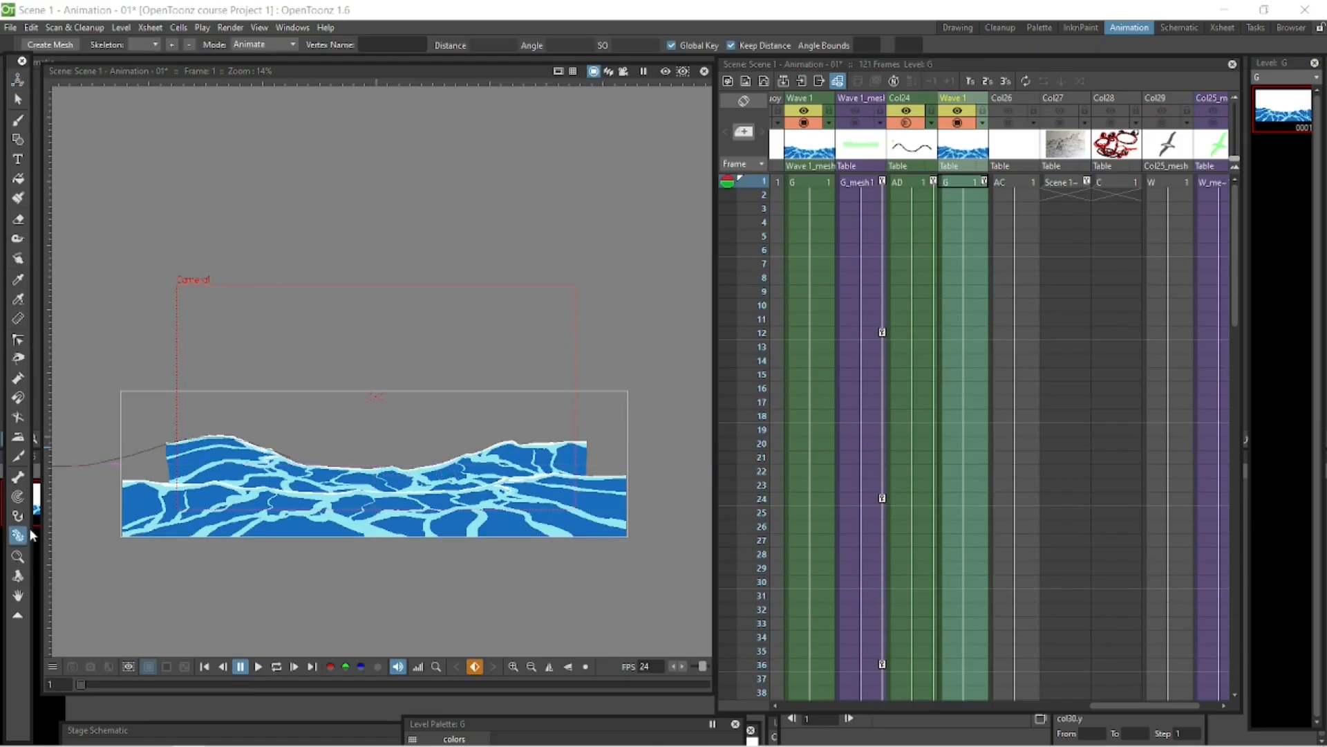
pyautogui.click(829, 123)
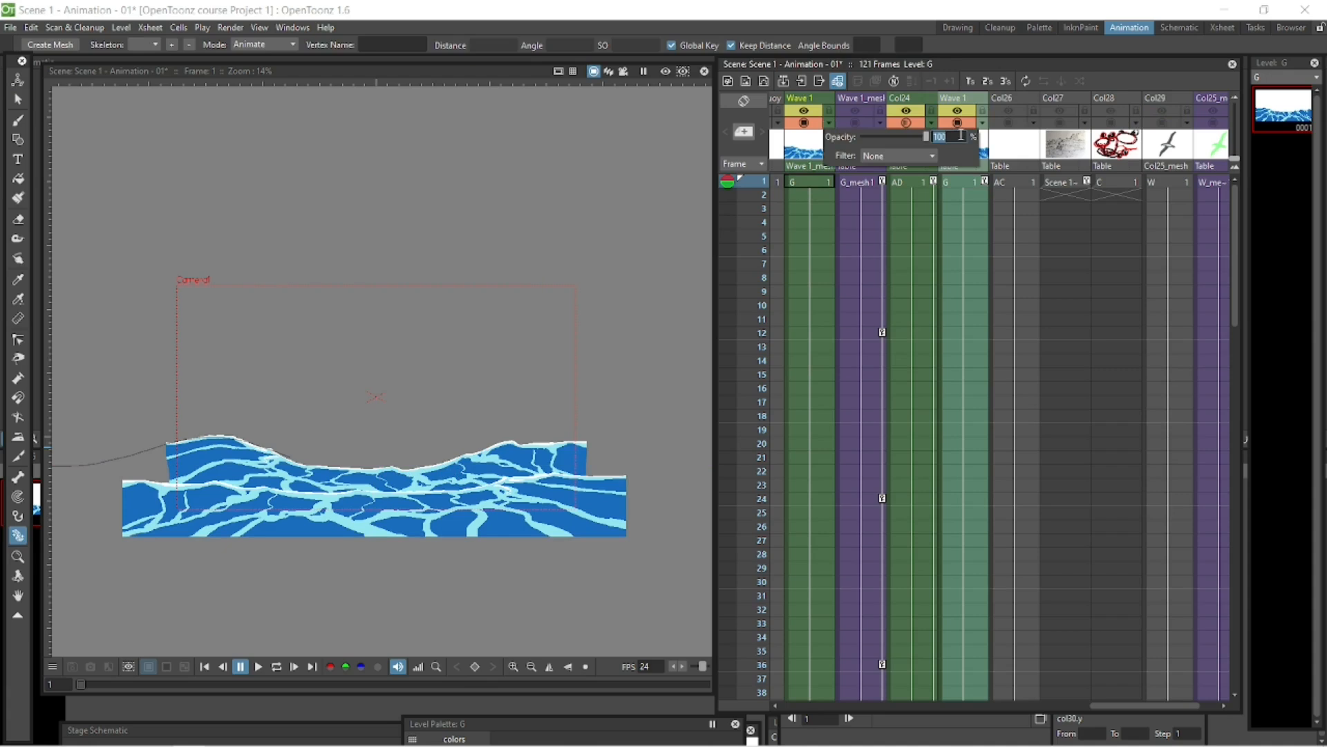
pyautogui.write('50')
pyautogui.click(974, 183)
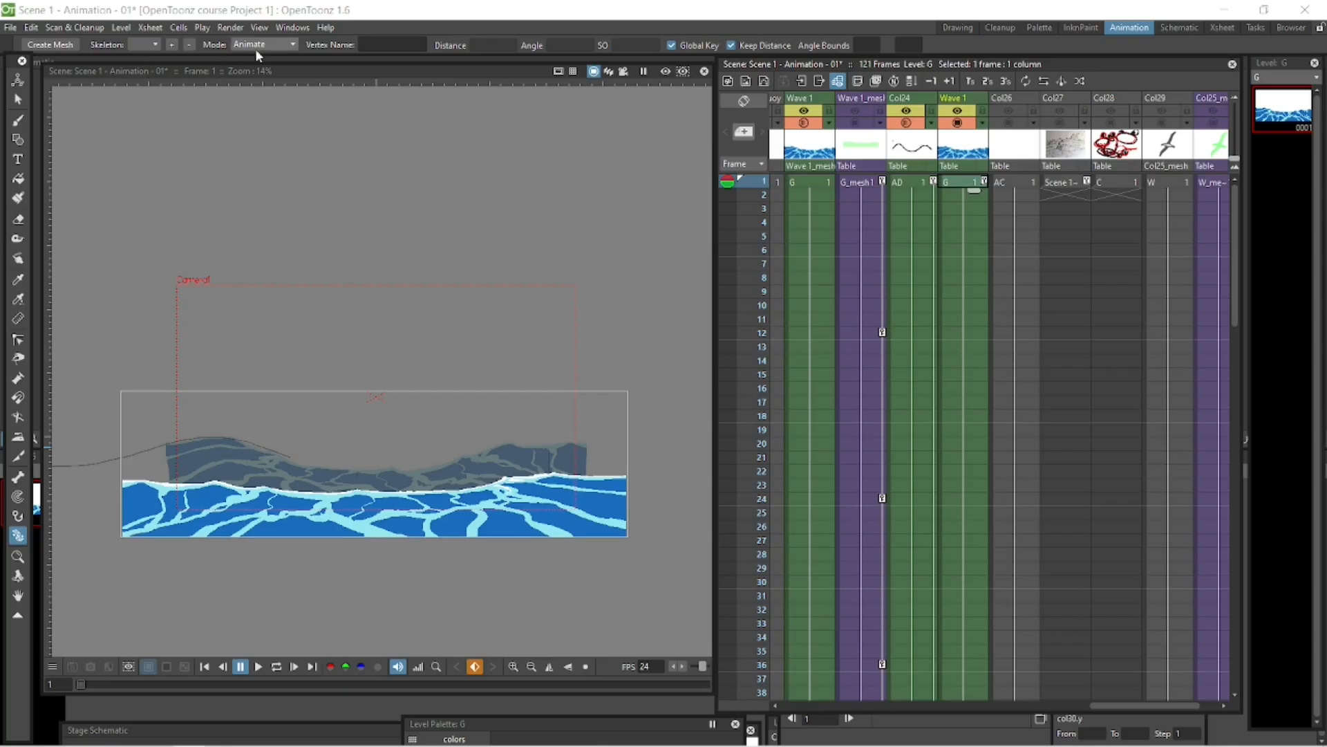
pyautogui.click(51, 45)
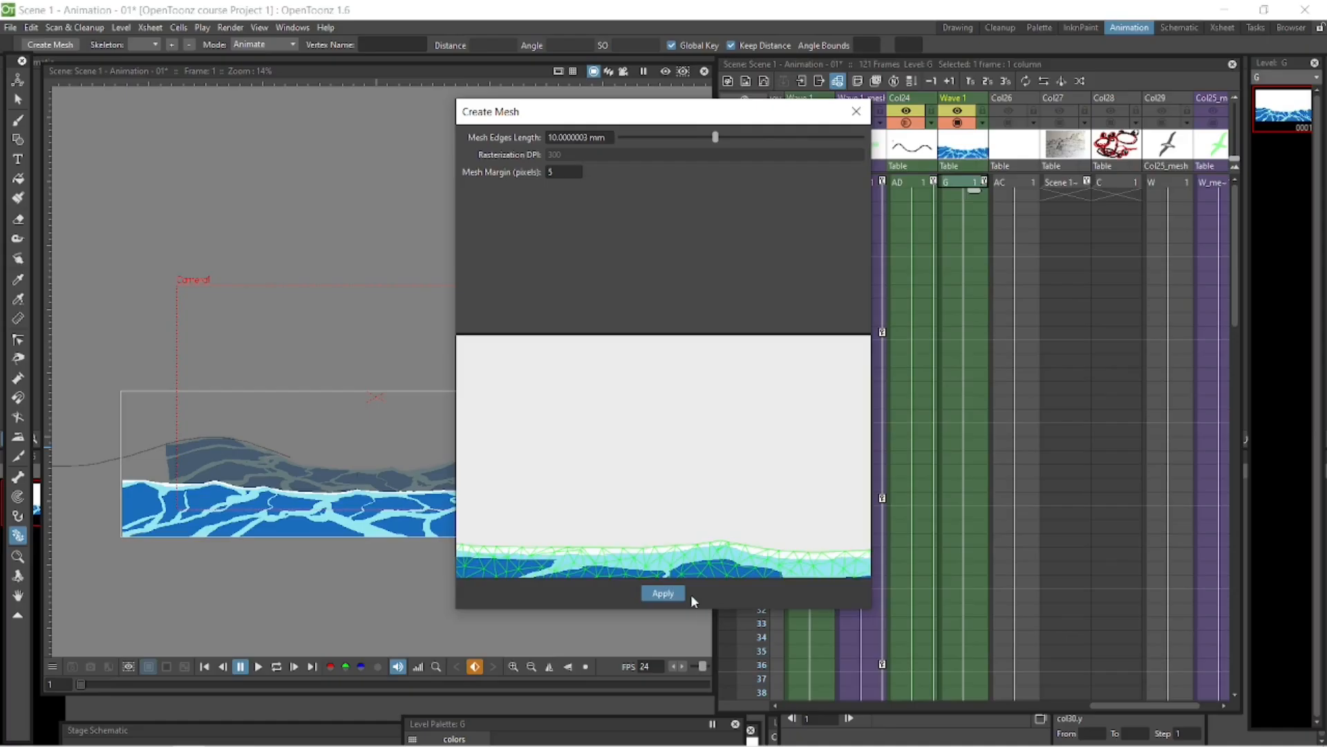
pyautogui.click(663, 594)
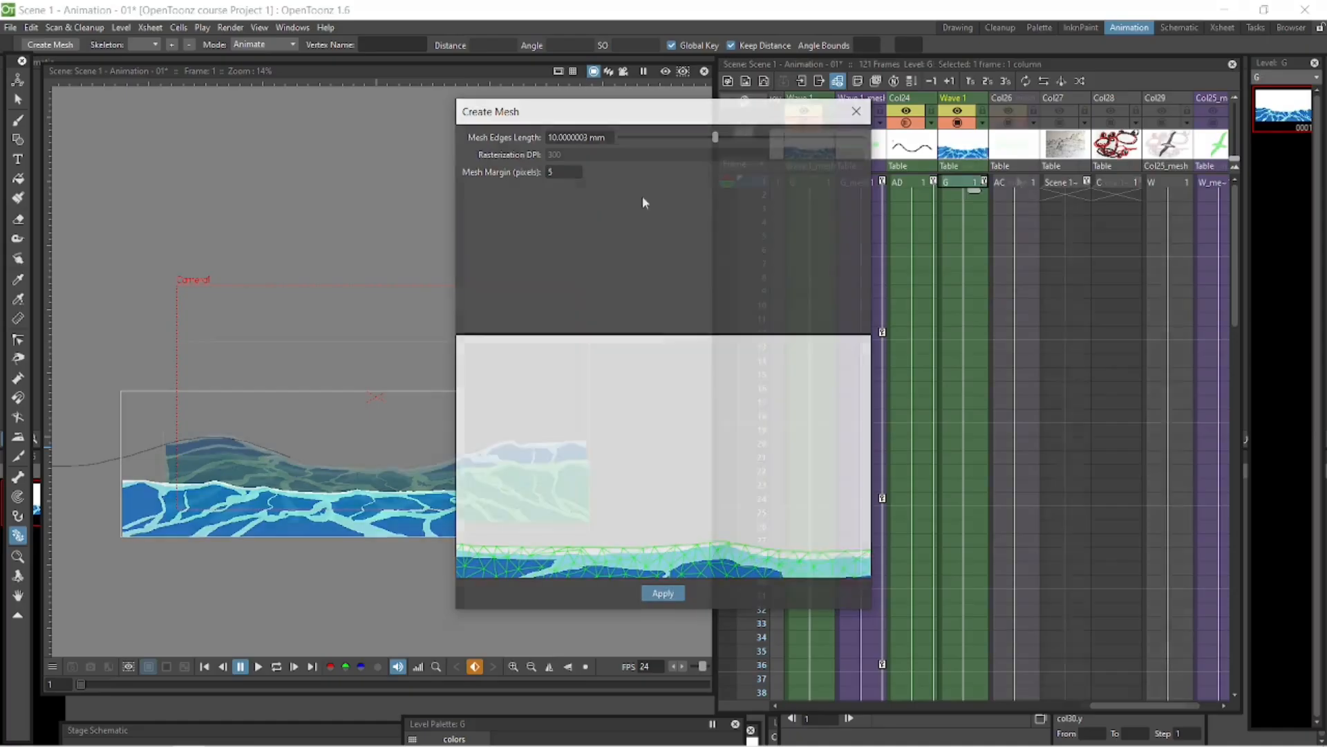
# Move the new wave mesh slightly down so it sits lower in front of the original wave
pyautogui.click(18, 79)
pyautogui.click(119, 45)
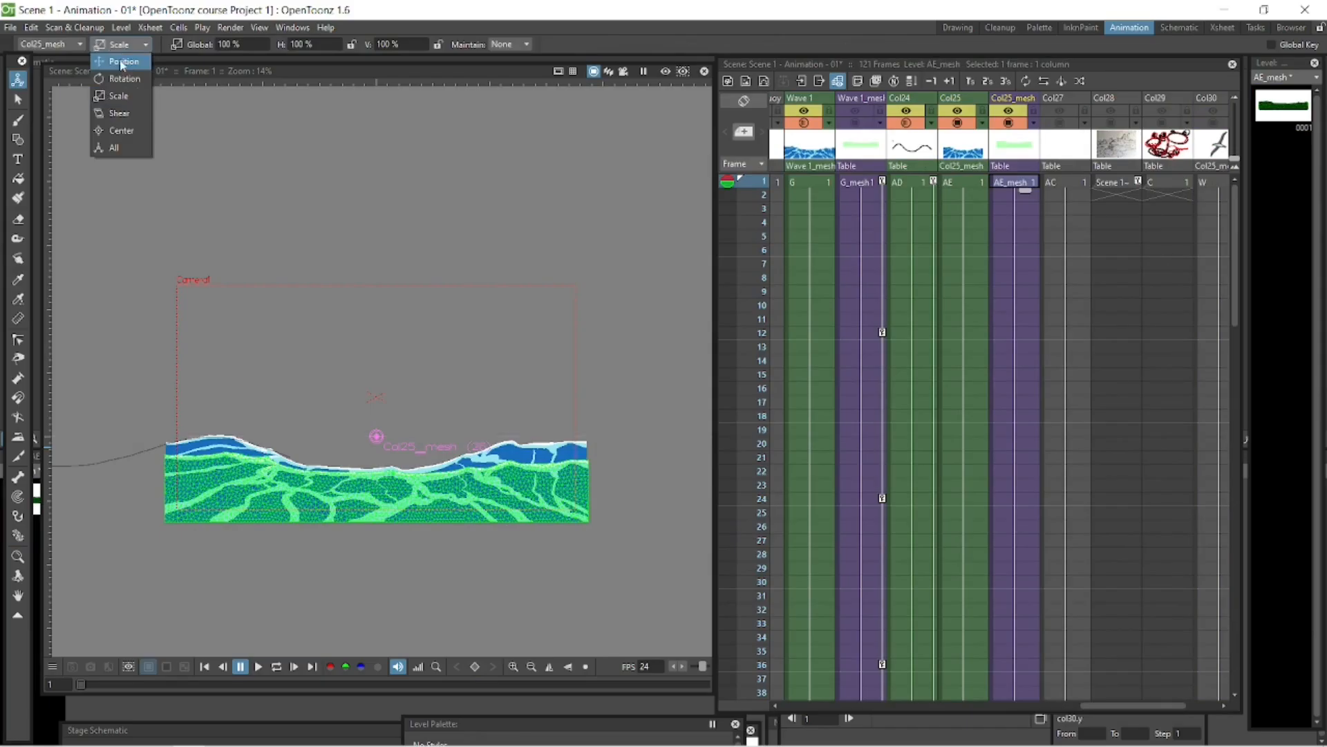
pyautogui.click(121, 62)
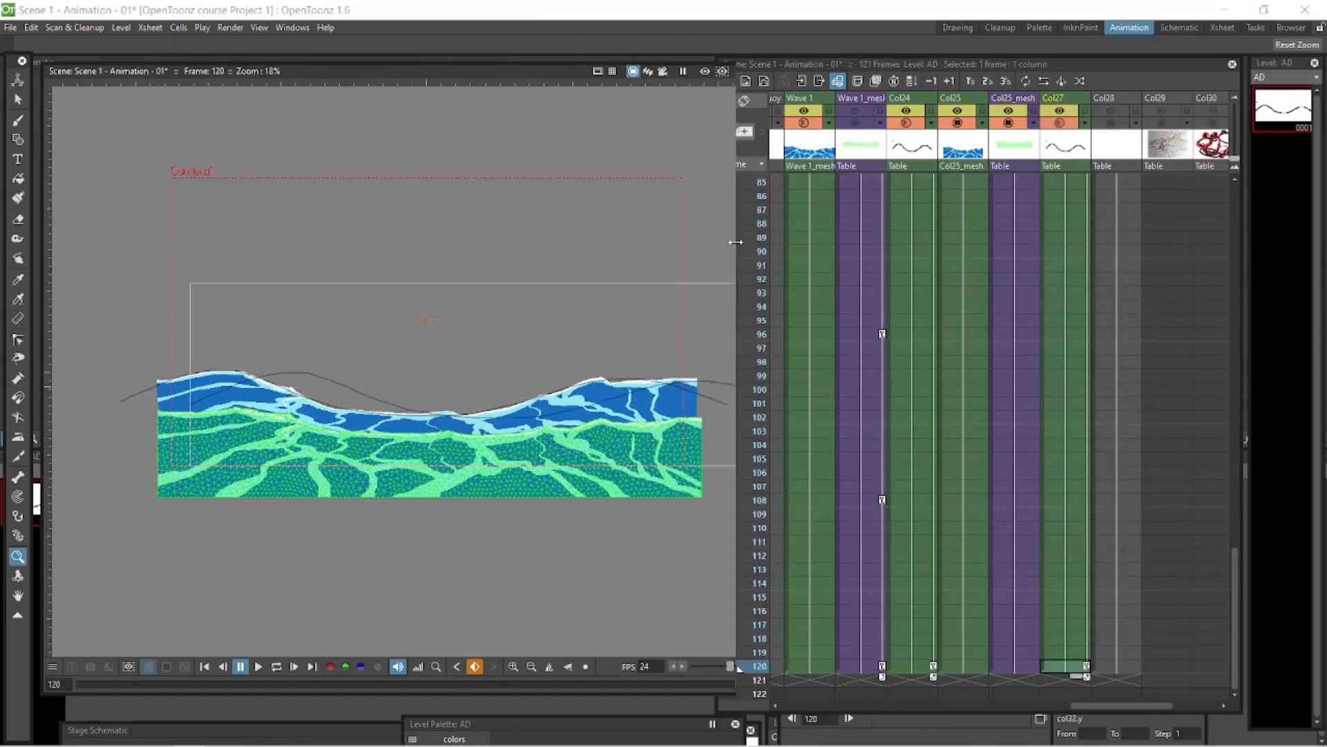
# Enlarge the viewer, scale the duplicated AD guide line in Col27 to 75% vertically and preview it in a loop
pyautogui.moveTo(736, 242); pyautogui.dragTo(849, 242)
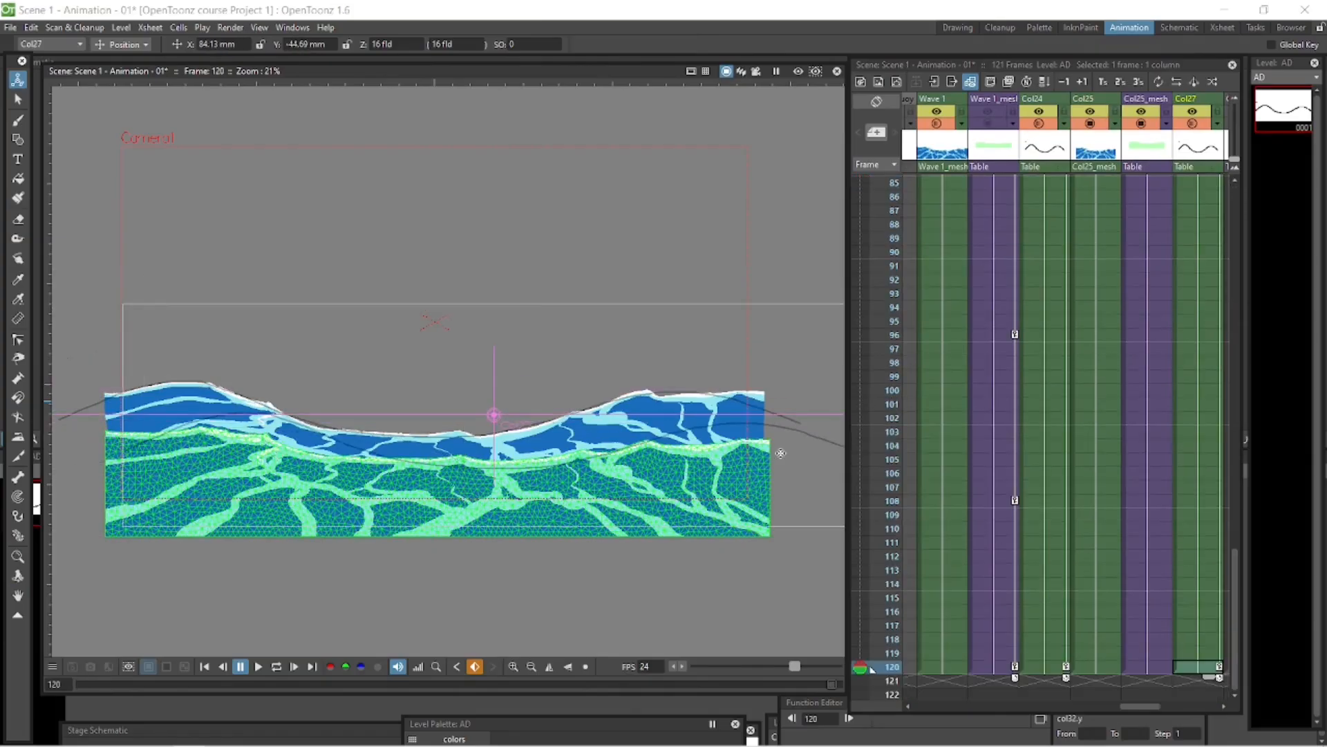
pyautogui.click(121, 45)
pyautogui.click(118, 109)
pyautogui.click(276, 667)
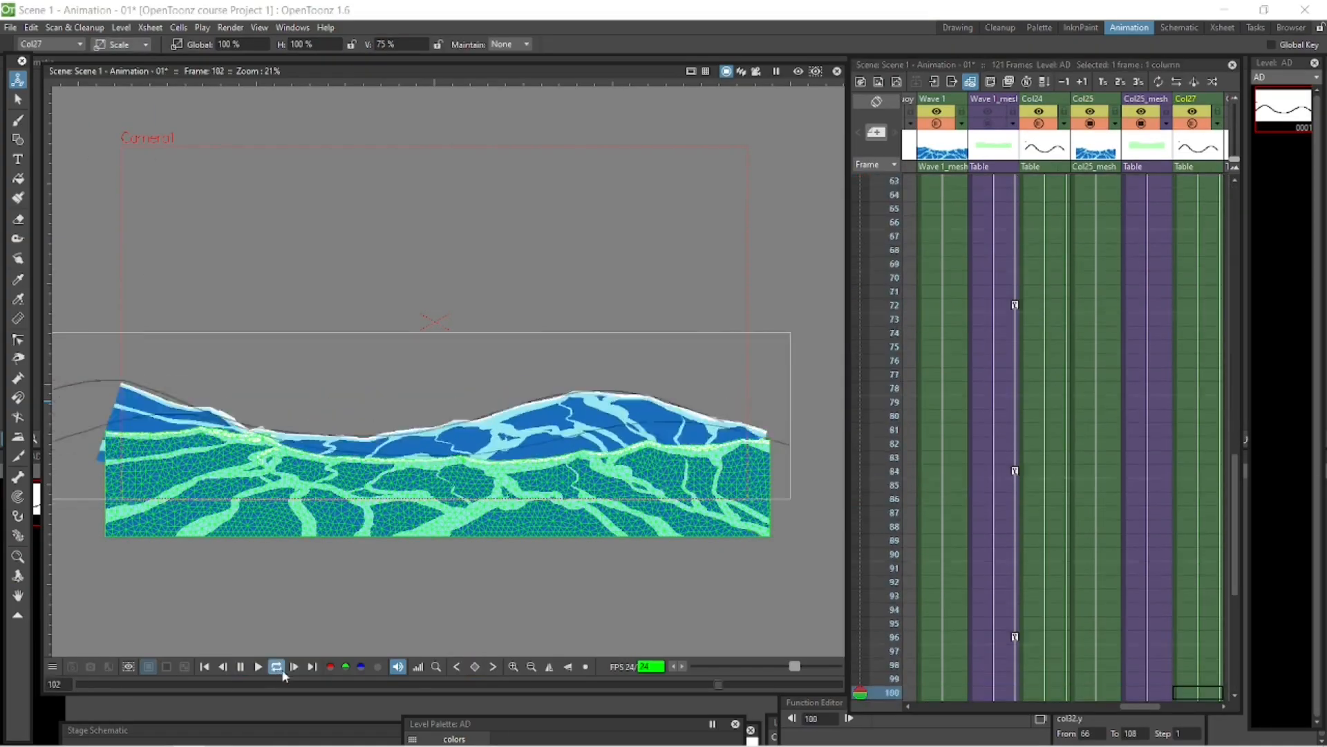
pyautogui.click(121, 44)
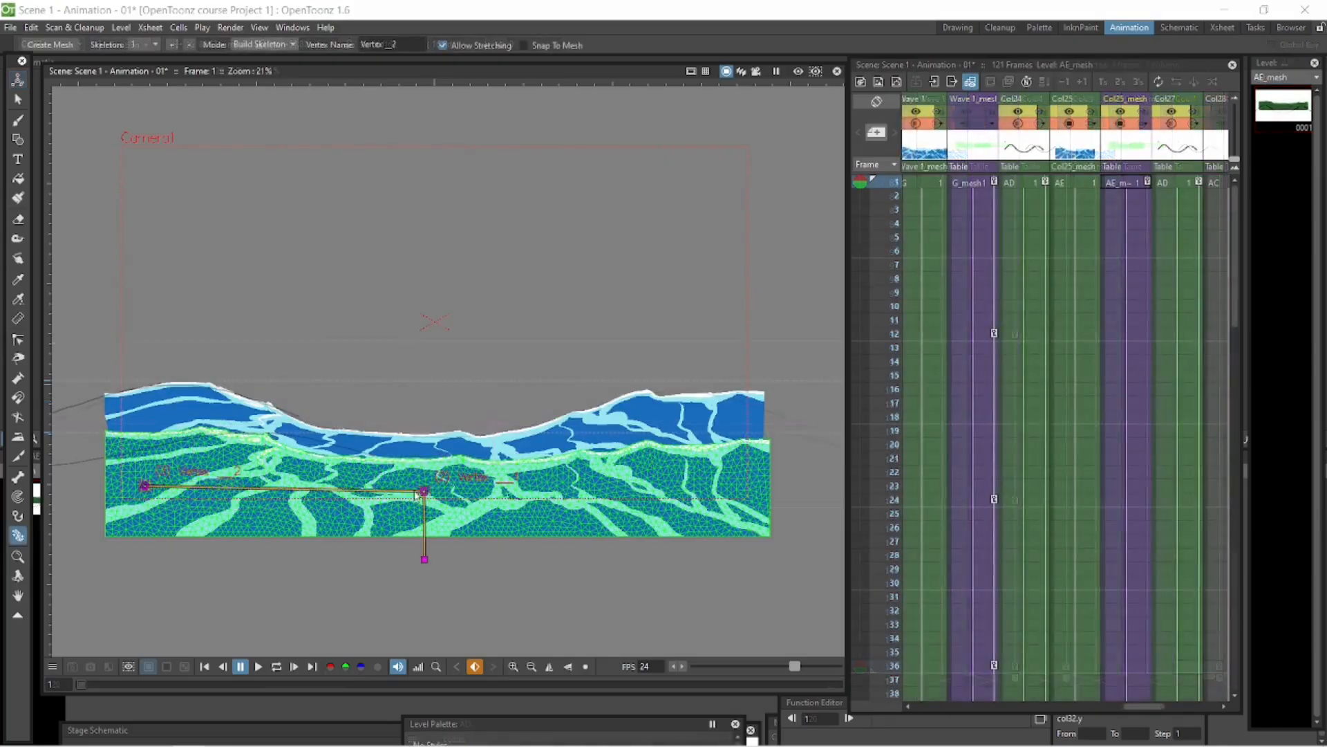
# Add a top centre vertex, a right end vertex and the left spine joints with upper and lower branches to the Col25_mesh skeleton
pyautogui.click(423, 466)
pyautogui.click(751, 485)
pyautogui.click(116, 445)
pyautogui.click(116, 530)
pyautogui.click(184, 491)
pyautogui.click(273, 489)
pyautogui.click(192, 449)
pyautogui.click(184, 528)
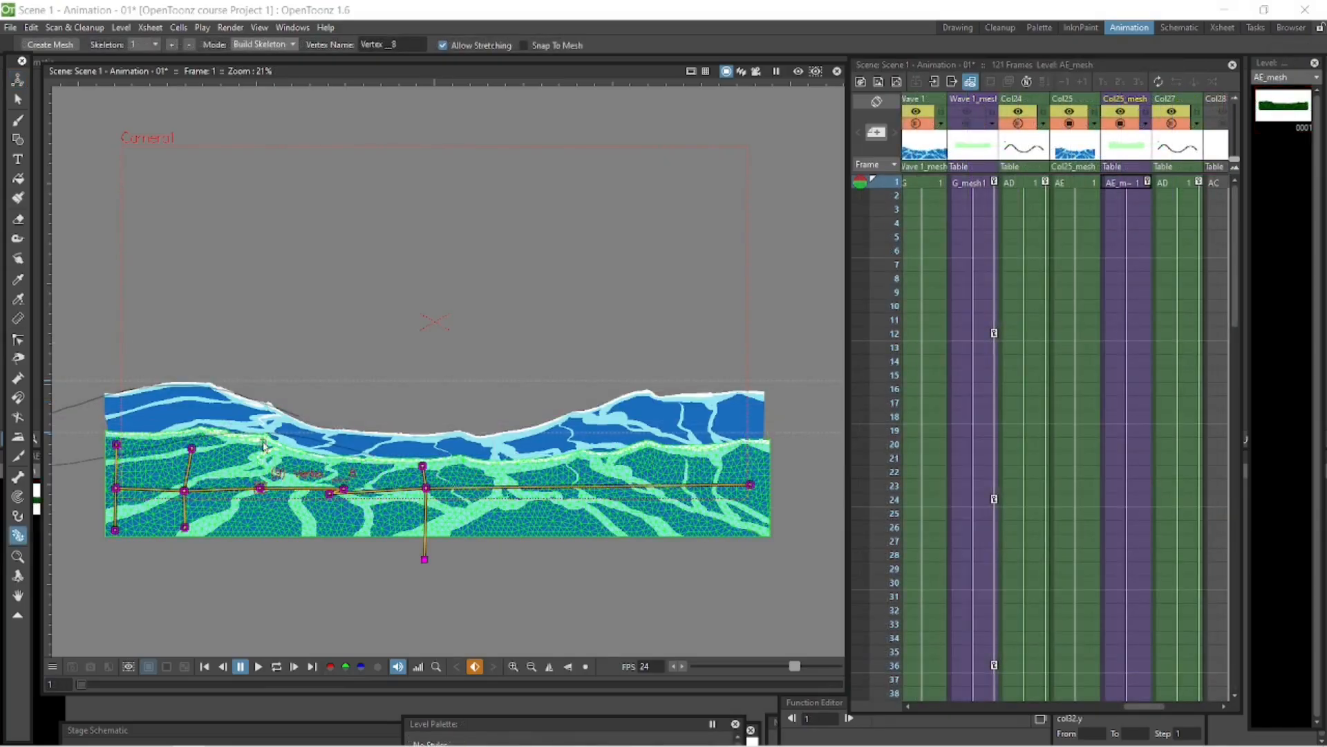
# Branch the third spine joint up and down, and space out and branch the remaining joints left of the skeleton's centre
pyautogui.click(263, 446)
pyautogui.click(259, 528)
pyautogui.moveTo(260, 488); pyautogui.dragTo(367, 492)
pyautogui.moveTo(343, 489); pyautogui.dragTo(319, 492)
pyautogui.click(323, 461)
pyautogui.click(319, 492)
# Add four spine joints along the skeleton's right half and give each one upper and lower branch vertices
pyautogui.click(481, 487)
pyautogui.click(538, 491)
pyautogui.click(605, 489)
pyautogui.click(659, 488)
pyautogui.click(652, 451)
pyautogui.click(659, 487)
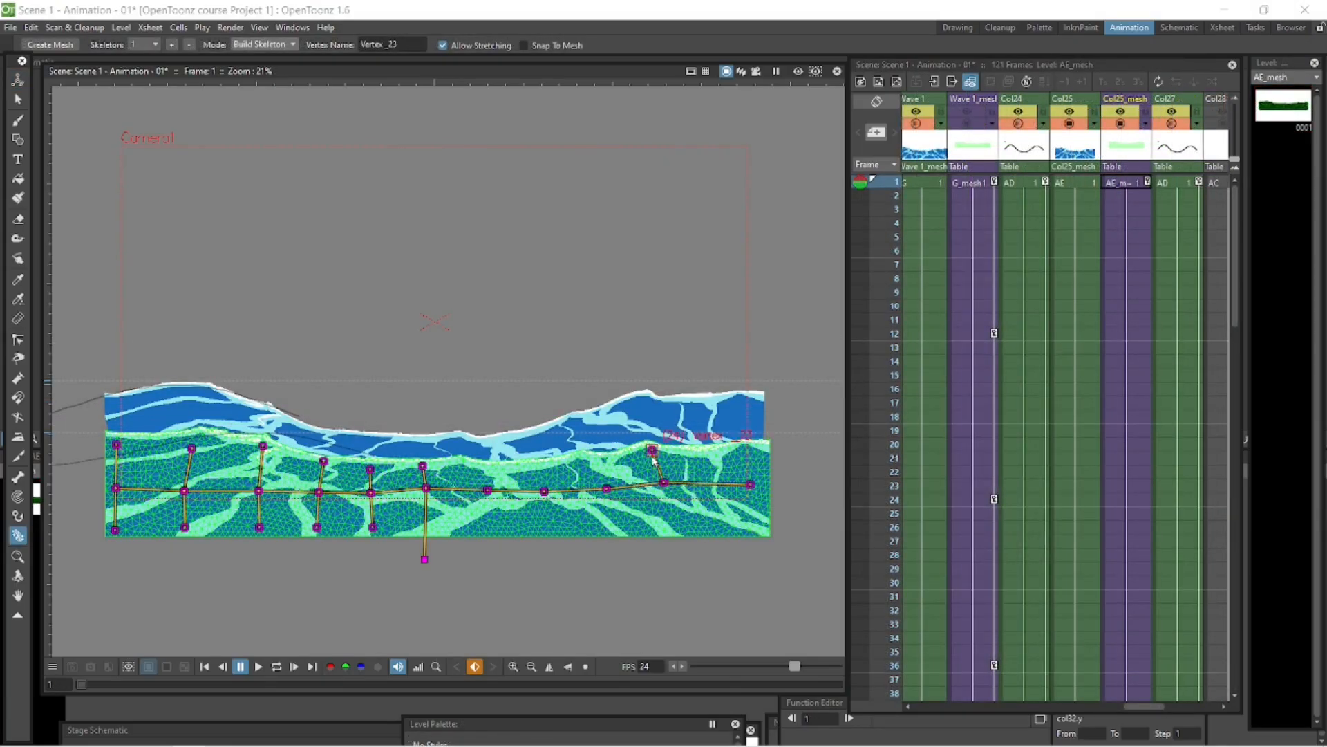
pyautogui.click(662, 531)
pyautogui.moveTo(750, 484); pyautogui.dragTo(748, 488)
pyautogui.hotkey('ctrl', 'z')
pyautogui.click(481, 486)
pyautogui.click(483, 531)
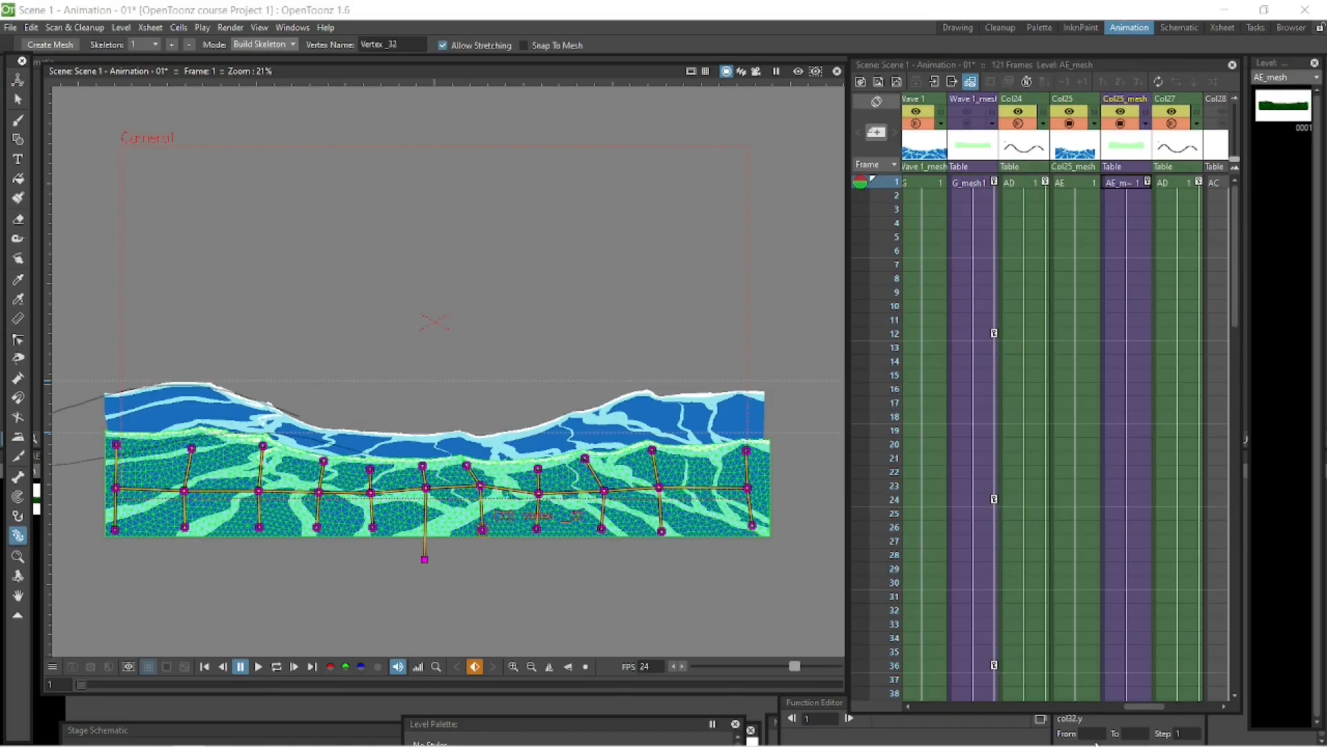
# Switch the skeleton to Animate mode and bend its spine to the lower guide line at frame 1
pyautogui.click(264, 44)
pyautogui.click(255, 78)
pyautogui.moveTo(371, 492); pyautogui.dragTo(371, 488)
pyautogui.moveTo(259, 473); pyautogui.dragTo(260, 486)
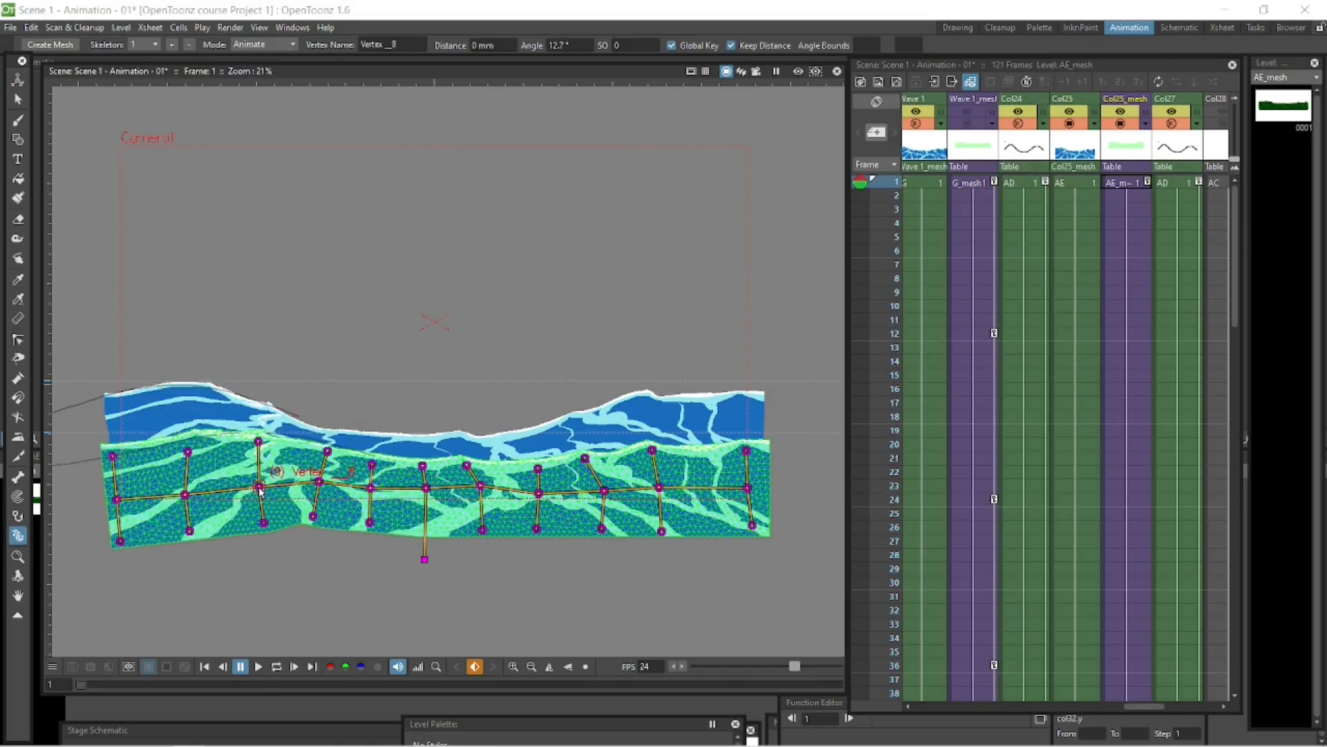
pyautogui.moveTo(480, 486); pyautogui.dragTo(480, 495)
pyautogui.moveTo(538, 511); pyautogui.dragTo(538, 503)
# Pose the second wave's spine at frame 12 along the lower guide line, comparing it with frame 1
pyautogui.click(1126, 334)
pyautogui.moveTo(371, 488); pyautogui.dragTo(372, 480)
pyautogui.moveTo(538, 478); pyautogui.dragTo(548, 479)
pyautogui.moveTo(604, 496); pyautogui.dragTo(605, 505)
pyautogui.moveTo(748, 505); pyautogui.dragTo(747, 494)
pyautogui.click(1120, 184)
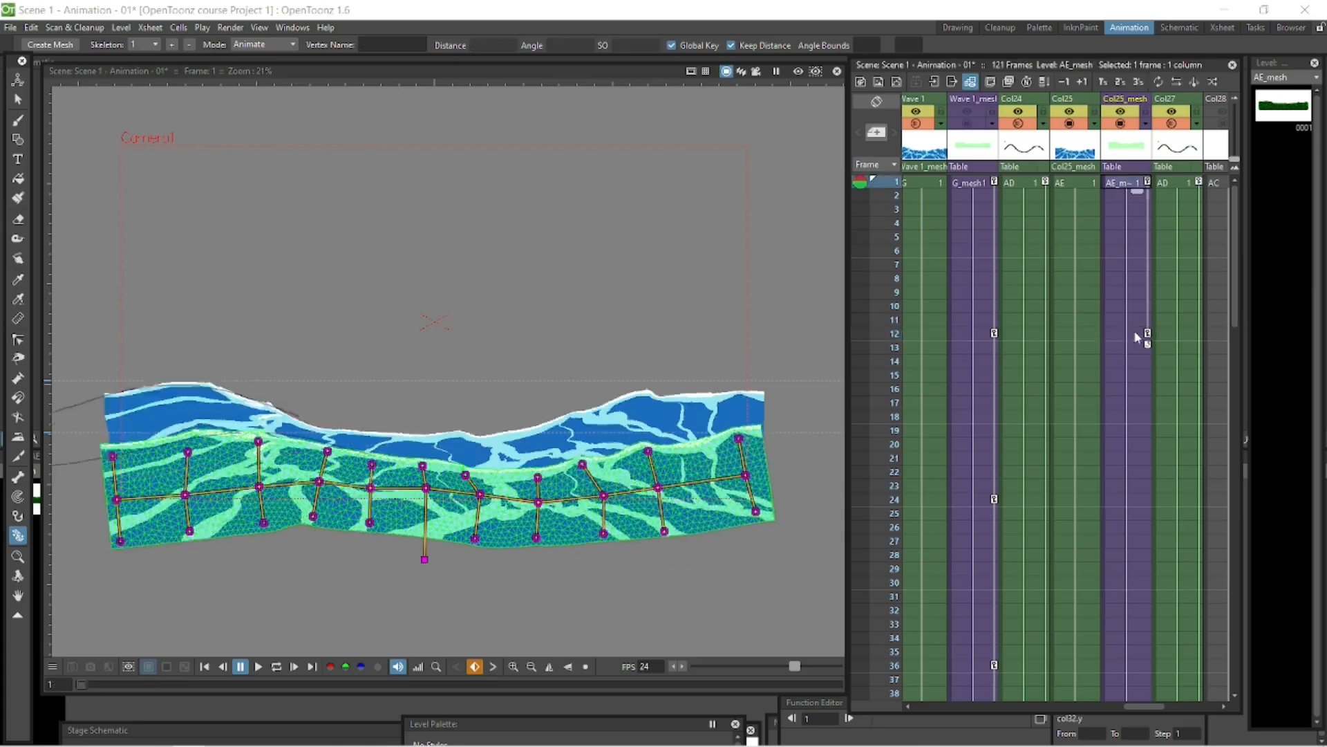
pyautogui.click(1136, 334)
pyautogui.moveTo(261, 461); pyautogui.dragTo(263, 480)
# Shape the second wave's skeleton at frame 24 to the guide line, checking it against the frame 12 pose
pyautogui.click(1120, 184)
pyautogui.click(1127, 389)
pyautogui.click(1126, 500)
pyautogui.moveTo(371, 480); pyautogui.dragTo(373, 466)
pyautogui.moveTo(427, 488); pyautogui.dragTo(428, 477)
pyautogui.moveTo(605, 506); pyautogui.dragTo(603, 511)
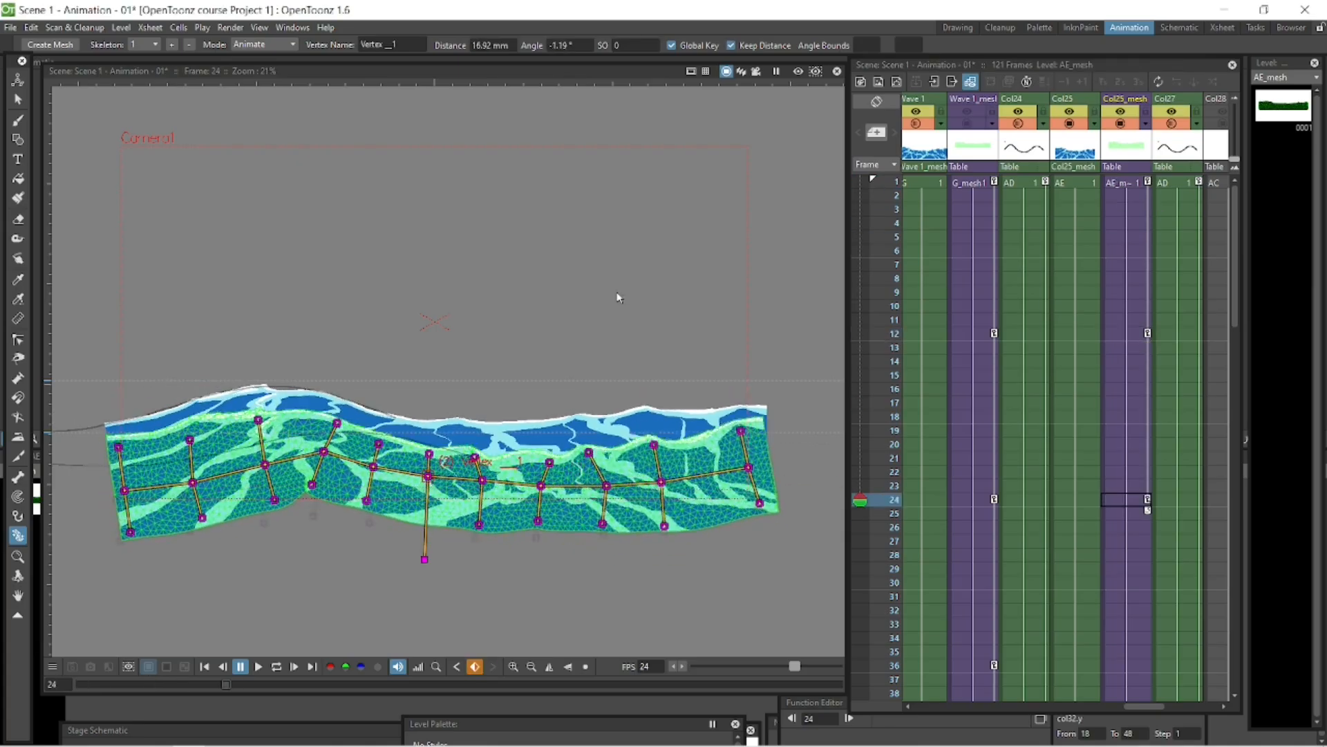
pyautogui.moveTo(746, 494); pyautogui.dragTo(747, 512)
pyautogui.click(1127, 334)
pyautogui.click(1132, 501)
pyautogui.moveTo(263, 480); pyautogui.dragTo(267, 495)
pyautogui.moveTo(127, 525); pyautogui.dragTo(128, 518)
# Raise the central spine joint and reshape both sides of the second wave at frame 36 to the guide line
pyautogui.click(1126, 666)
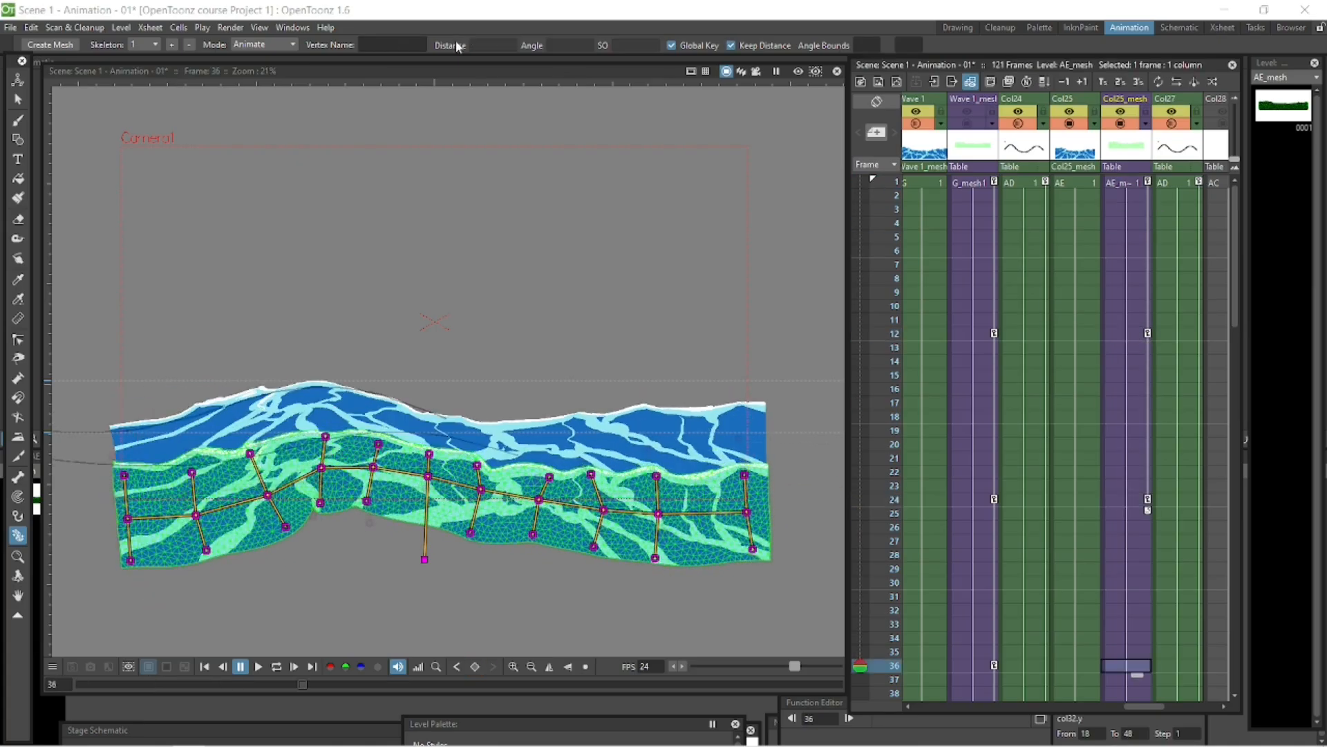
pyautogui.moveTo(428, 477); pyautogui.dragTo(430, 465)
pyautogui.moveTo(322, 468); pyautogui.dragTo(322, 478)
pyautogui.moveTo(268, 506); pyautogui.dragTo(196, 522)
pyautogui.moveTo(539, 499); pyautogui.dragTo(604, 510)
# Pose the second wave at frame 48 with its crest at the centre of the guide line, comparing it with frame 36
pyautogui.click(1138, 348)
pyautogui.scroll(-3, 1137, 348)
pyautogui.click(1127, 595)
pyautogui.moveTo(483, 475); pyautogui.dragTo(484, 462)
pyautogui.moveTo(322, 478); pyautogui.dragTo(325, 490)
pyautogui.click(1134, 429)
pyautogui.moveTo(539, 467); pyautogui.dragTo(599, 465)
pyautogui.click(1131, 596)
# Adjust the onion skin markers so the frame 36 pose shows behind frame 48
pyautogui.scroll(2, 1171, 360)
pyautogui.press('Up')
pyautogui.press('Up')
pyautogui.press('Up')
pyautogui.press('Up')
pyautogui.press('Up')
pyautogui.press('Up')
pyautogui.press('Up')
pyautogui.press('Up')
pyautogui.press('Up')
pyautogui.rightClick(856, 258)
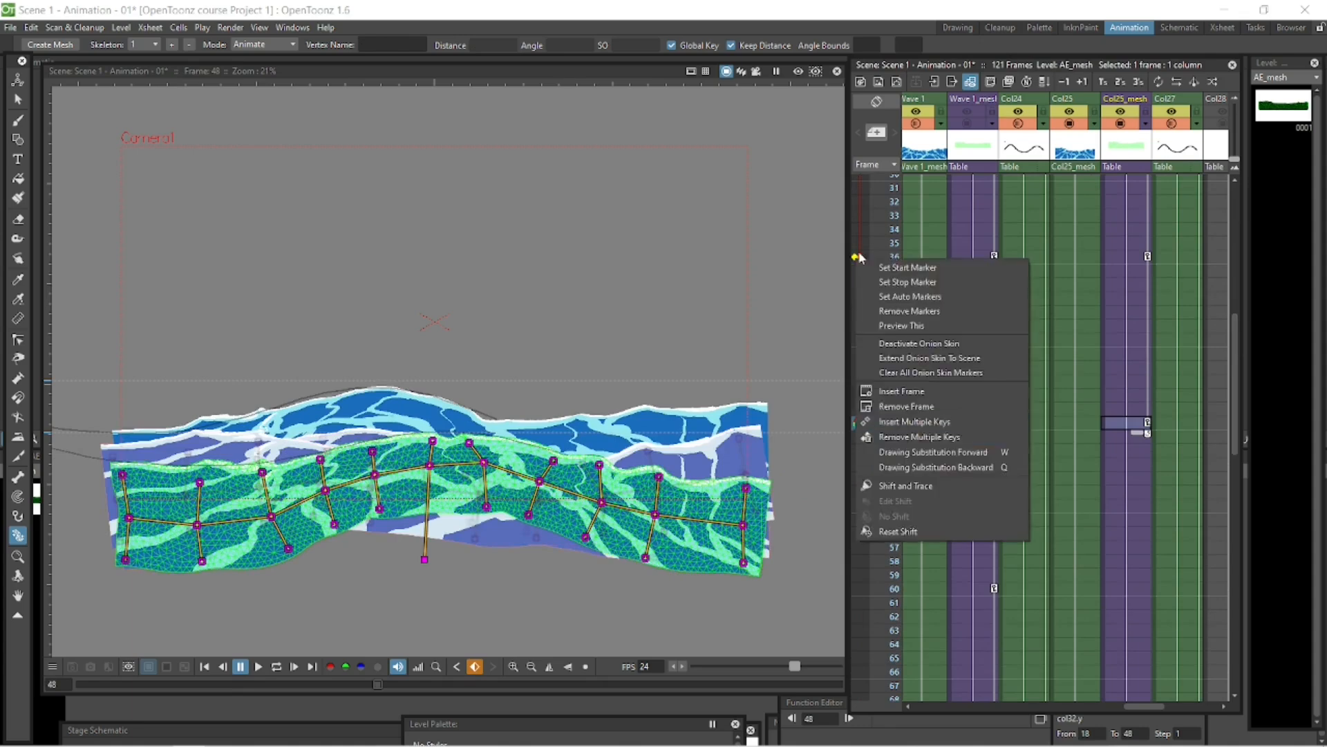
pyautogui.click(918, 343)
pyautogui.rightClick(862, 420)
pyautogui.click(920, 504)
pyautogui.rightClick(857, 422)
pyautogui.click(942, 597)
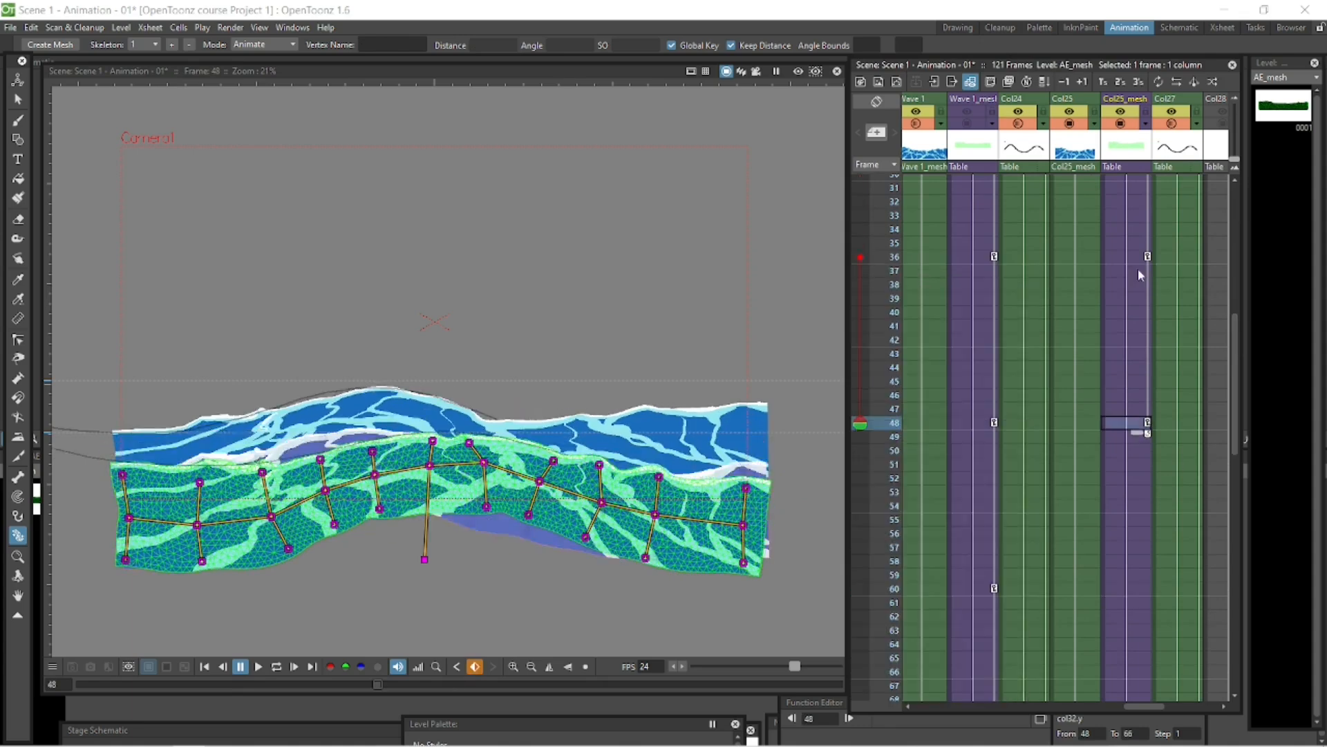
# Pose the second wave's skeleton at frame 60 to follow its guide line, comparing it with the frame 48 pose
pyautogui.click(1123, 588)
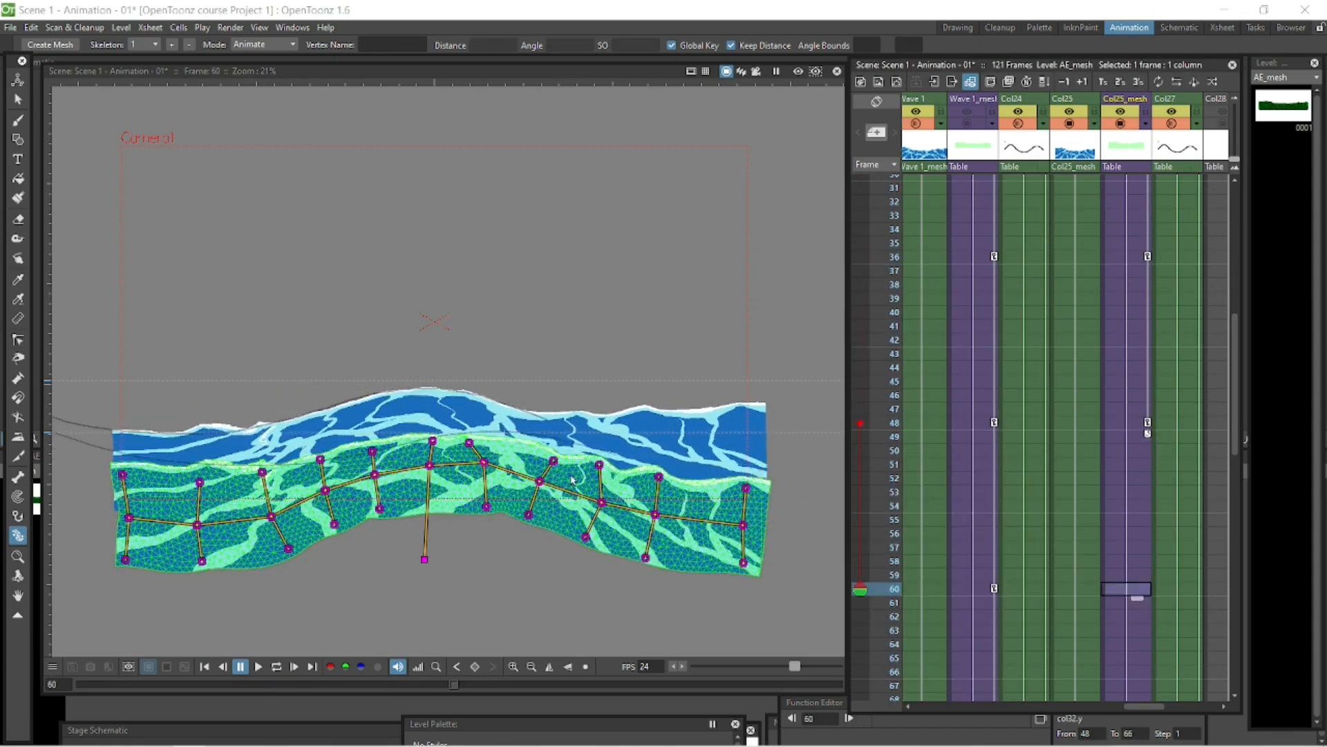
pyautogui.moveTo(484, 462); pyautogui.dragTo(484, 455)
pyautogui.moveTo(429, 466); pyautogui.dragTo(430, 474)
pyautogui.moveTo(542, 476); pyautogui.dragTo(543, 471)
pyautogui.moveTo(272, 522); pyautogui.dragTo(270, 517)
pyautogui.moveTo(127, 515); pyautogui.dragTo(127, 511)
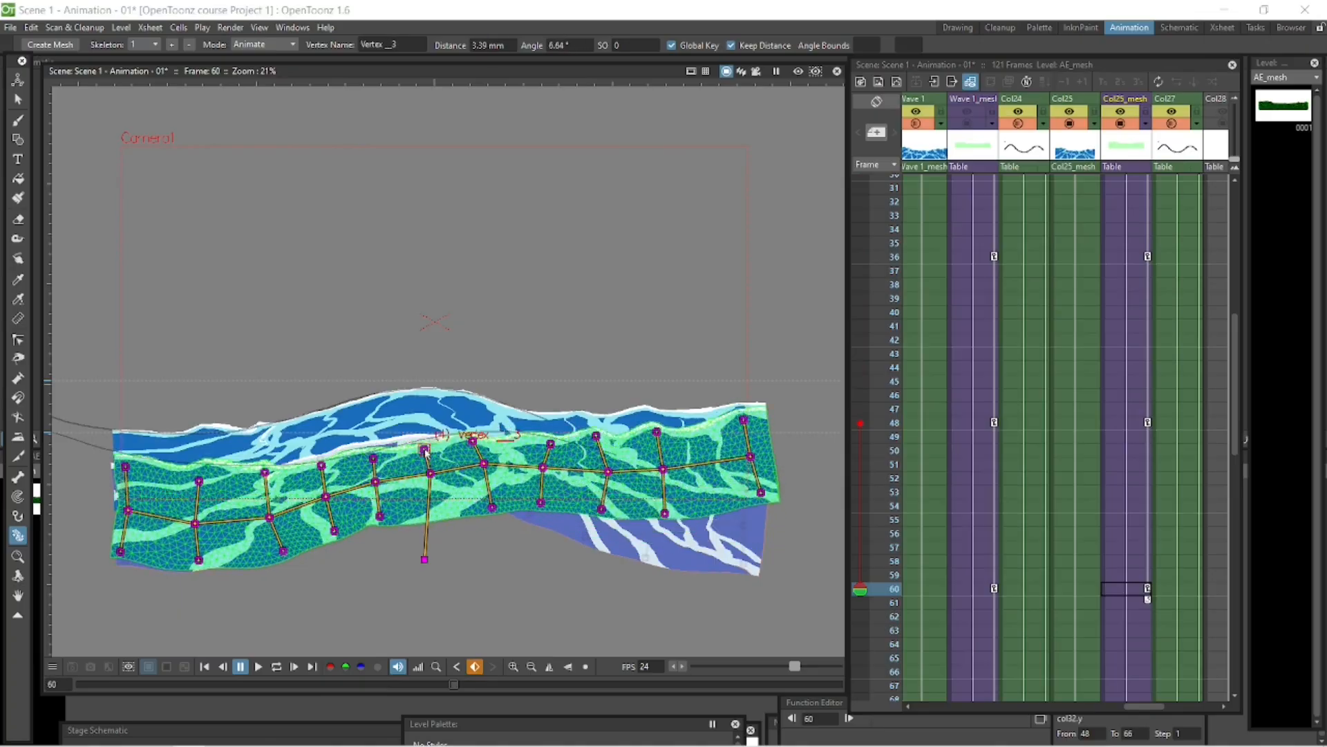
pyautogui.click(1126, 588)
pyautogui.click(1071, 125)
pyautogui.click(1071, 125)
pyautogui.click(918, 125)
pyautogui.click(1126, 419)
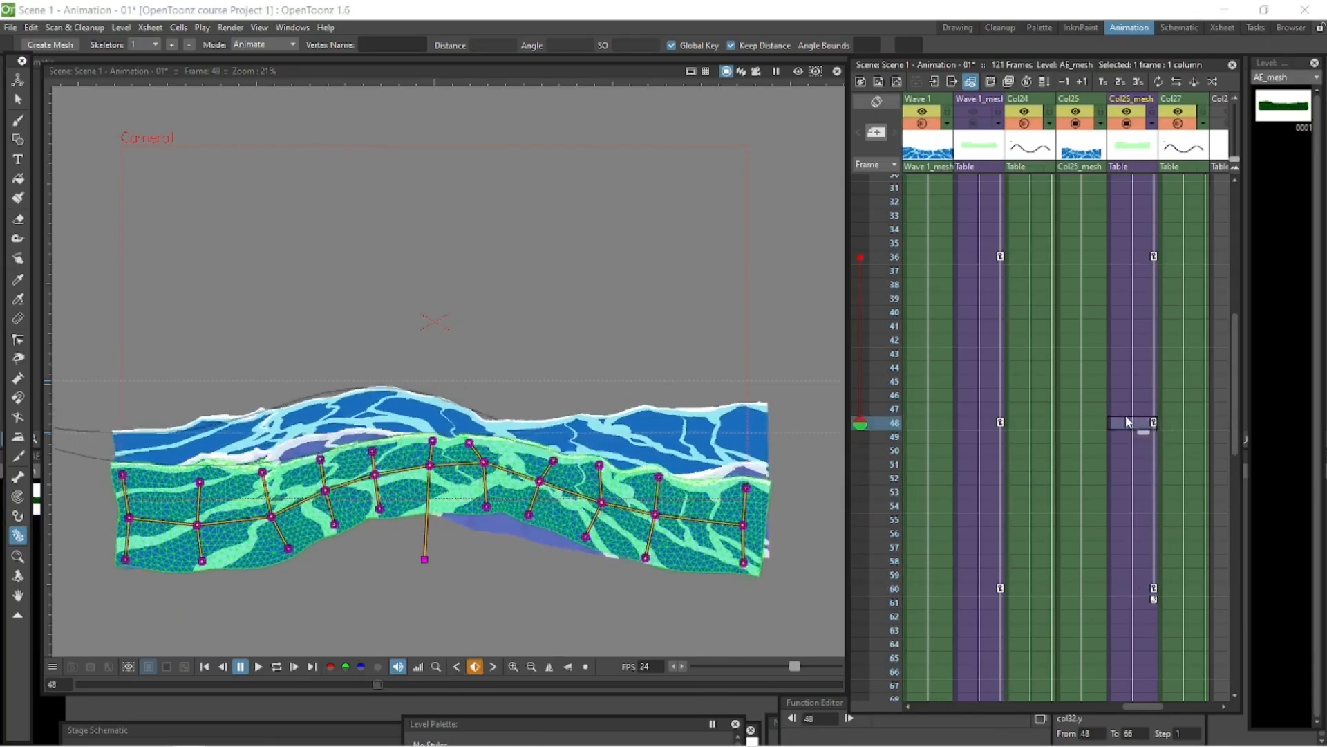
pyautogui.click(1128, 588)
# Reshape the second wave's spine joints at frame 72 to match the guide line
pyautogui.scroll(-3, 1129, 540)
pyautogui.click(1130, 491)
pyautogui.moveTo(484, 463); pyautogui.dragTo(486, 467)
pyautogui.moveTo(269, 524); pyautogui.dragTo(267, 520)
pyautogui.moveTo(195, 530); pyautogui.dragTo(193, 524)
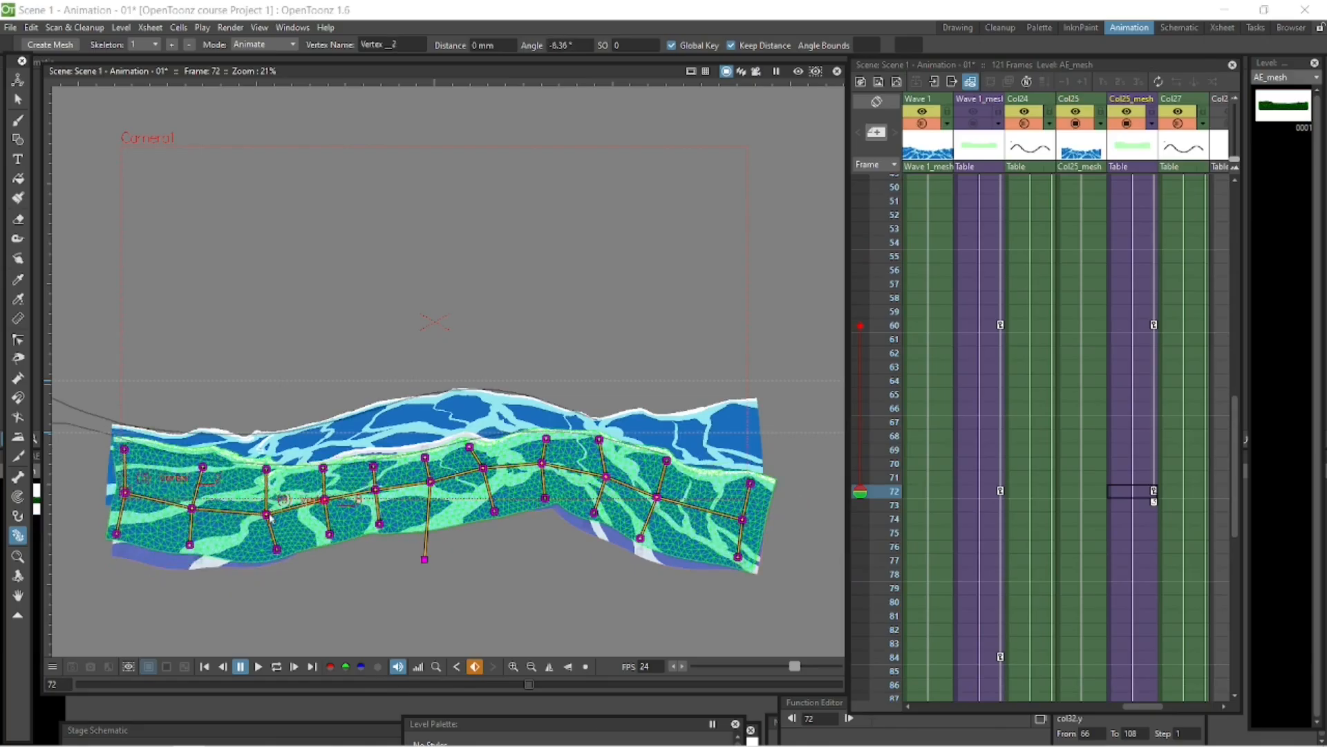
# Pose the second wave at frame 84, adjusting the central, right-hand and left-hand joints to the guide line
pyautogui.click(1135, 657)
pyautogui.moveTo(484, 468); pyautogui.dragTo(484, 474)
pyautogui.moveTo(430, 482); pyautogui.dragTo(430, 489)
pyautogui.moveTo(607, 484); pyautogui.dragTo(607, 471)
pyautogui.moveTo(468, 458); pyautogui.dragTo(483, 475)
pyautogui.moveTo(539, 459); pyautogui.dragTo(540, 467)
pyautogui.moveTo(748, 492); pyautogui.dragTo(746, 505)
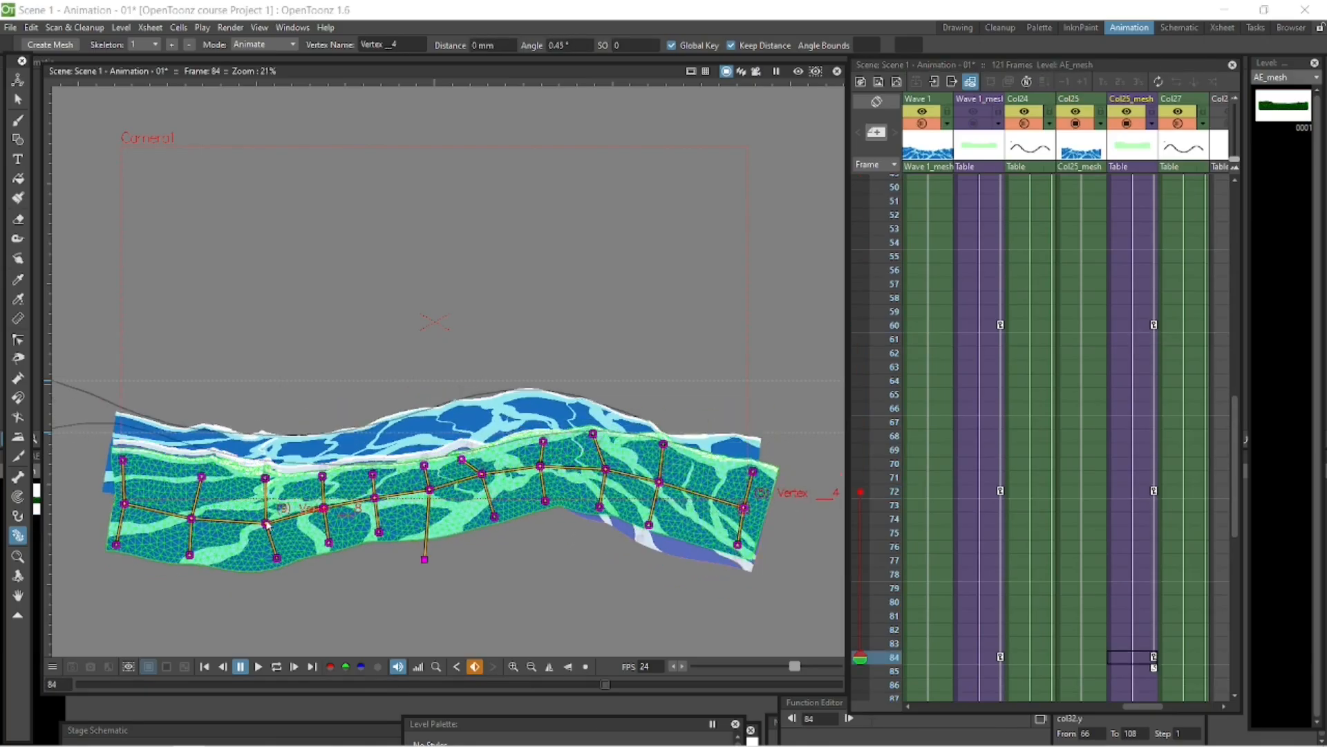
pyautogui.moveTo(323, 508); pyautogui.dragTo(323, 501)
pyautogui.moveTo(190, 495); pyautogui.dragTo(188, 502)
# Pose the second wave's skeleton at frame 96 so its surface follows the guide line
pyautogui.scroll(-3, 1138, 325)
pyautogui.click(1134, 558)
pyautogui.moveTo(661, 483); pyautogui.dragTo(662, 478)
pyautogui.moveTo(482, 474); pyautogui.dragTo(542, 478)
pyautogui.moveTo(264, 508); pyautogui.dragTo(188, 485)
pyautogui.moveTo(747, 489); pyautogui.dragTo(746, 496)
pyautogui.click(1134, 668)
# Shape the second wave's skeleton at frame 108 to the guide line, refining the joints at its left end
pyautogui.scroll(-3, 1135, 398)
pyautogui.click(1134, 501)
pyautogui.moveTo(484, 485); pyautogui.dragTo(543, 488)
pyautogui.moveTo(749, 489); pyautogui.dragTo(750, 480)
pyautogui.moveTo(375, 496); pyautogui.dragTo(374, 491)
pyautogui.moveTo(188, 475); pyautogui.dragTo(188, 482)
pyautogui.moveTo(122, 461); pyautogui.dragTo(121, 507)
pyautogui.click(1134, 583)
pyautogui.click(1134, 500)
pyautogui.moveTo(193, 449); pyautogui.dragTo(180, 444)
pyautogui.moveTo(93, 474); pyautogui.dragTo(87, 464)
# Adjust the second wave's right end at frame 120, comparing it with the first frame
pyautogui.click(1134, 667)
pyautogui.moveTo(750, 481); pyautogui.dragTo(749, 488)
pyautogui.click(1134, 182)
pyautogui.moveTo(1235, 615)
pyautogui.mouseDown()
pyautogui.moveTo(1236, 256)
pyautogui.moveTo(1236, 636)
pyautogui.mouseUp()
pyautogui.click(1133, 667)
# Play the scene in a loop to check the second wave's motion
pyautogui.click(277, 667)
pyautogui.click(277, 667)
pyautogui.click(1134, 334)
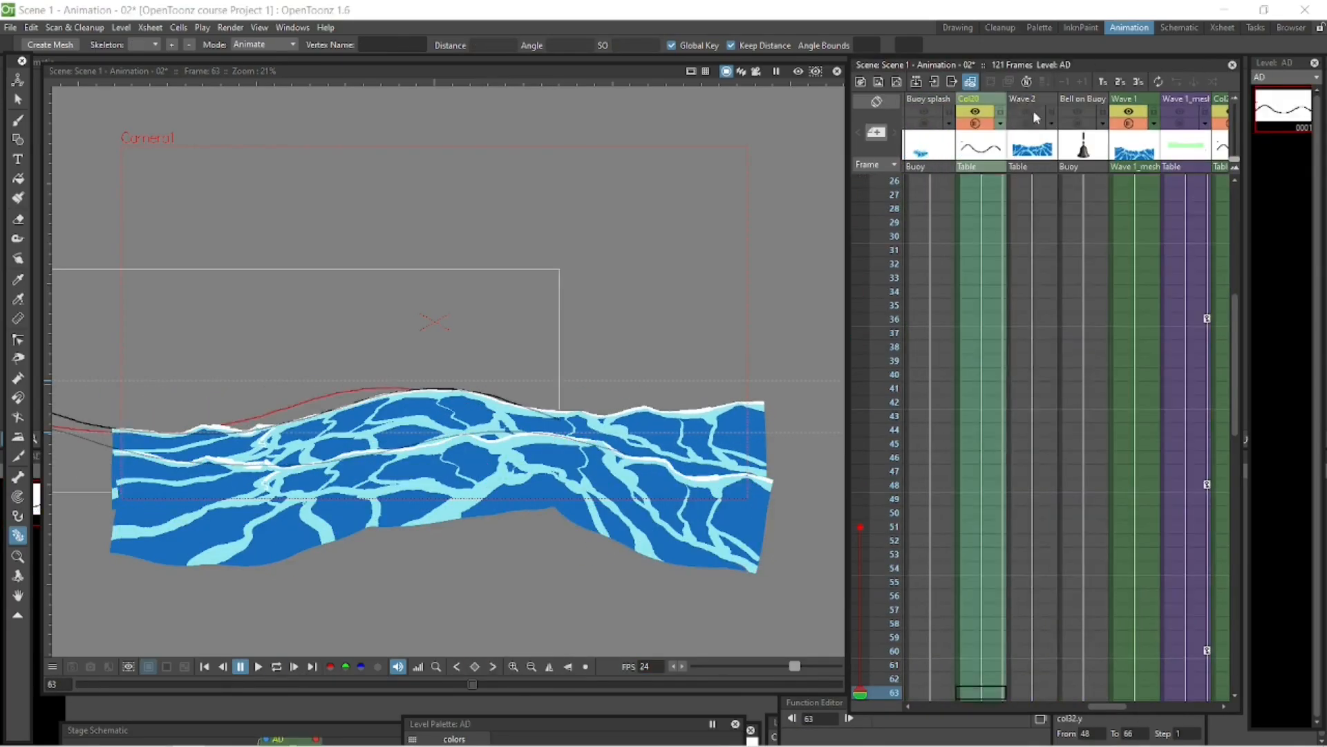
# Move the Col20 guide line at frame 1 to about X -806 mm, Y 12 mm with the Animate tool
pyautogui.click(978, 182)
pyautogui.press('a')
pyautogui.moveTo(209, 355); pyautogui.dragTo(494, 333)
pyautogui.moveTo(493, 332); pyautogui.dragTo(464, 331)
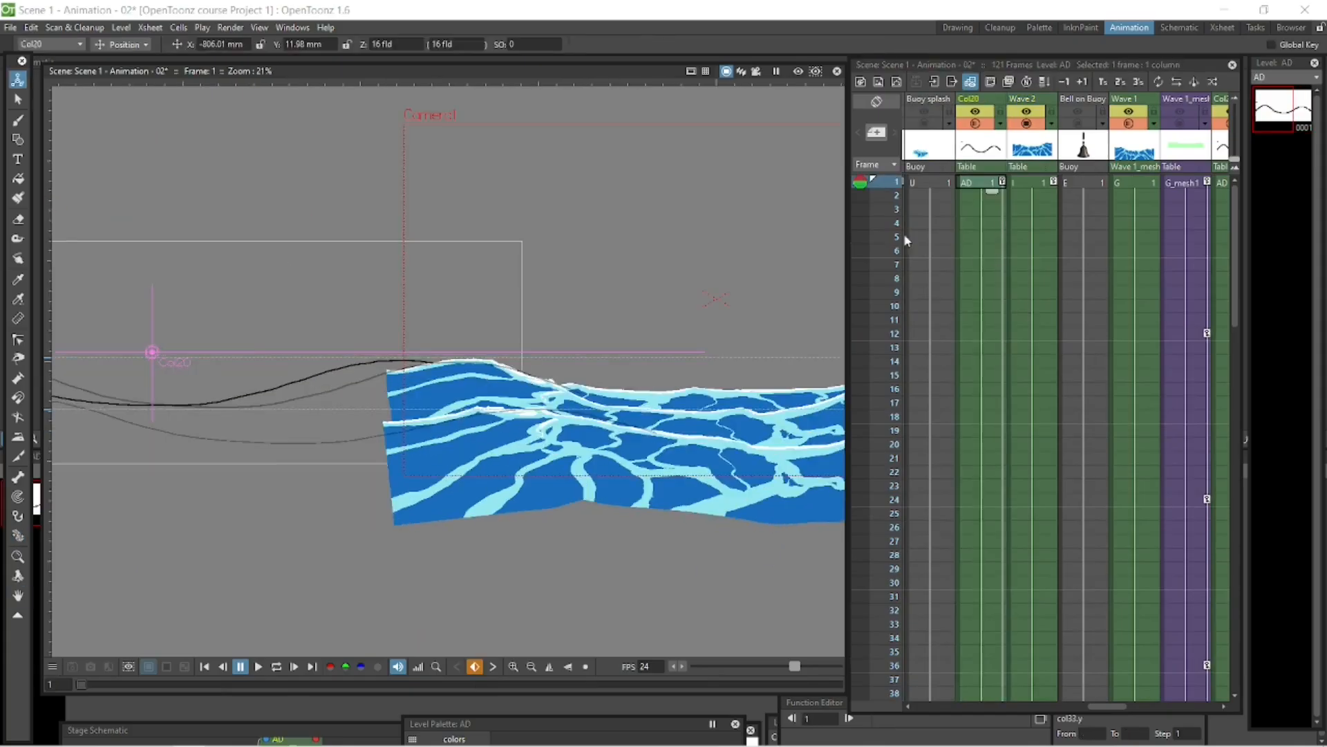
# Move the Col20 guide line at frame 120 to about X -72 mm, Y 6 mm
pyautogui.moveTo(1235, 256); pyautogui.dragTo(1235, 622)
pyautogui.click(982, 667)
pyautogui.press('space')
pyautogui.moveTo(699, 507); pyautogui.dragTo(370, 500)
pyautogui.moveTo(726, 377); pyautogui.dragTo(679, 384)
# Hide the finished wave columns and rename the duplicated wave's column as Wave 3
pyautogui.scroll(20, 1134, 172)
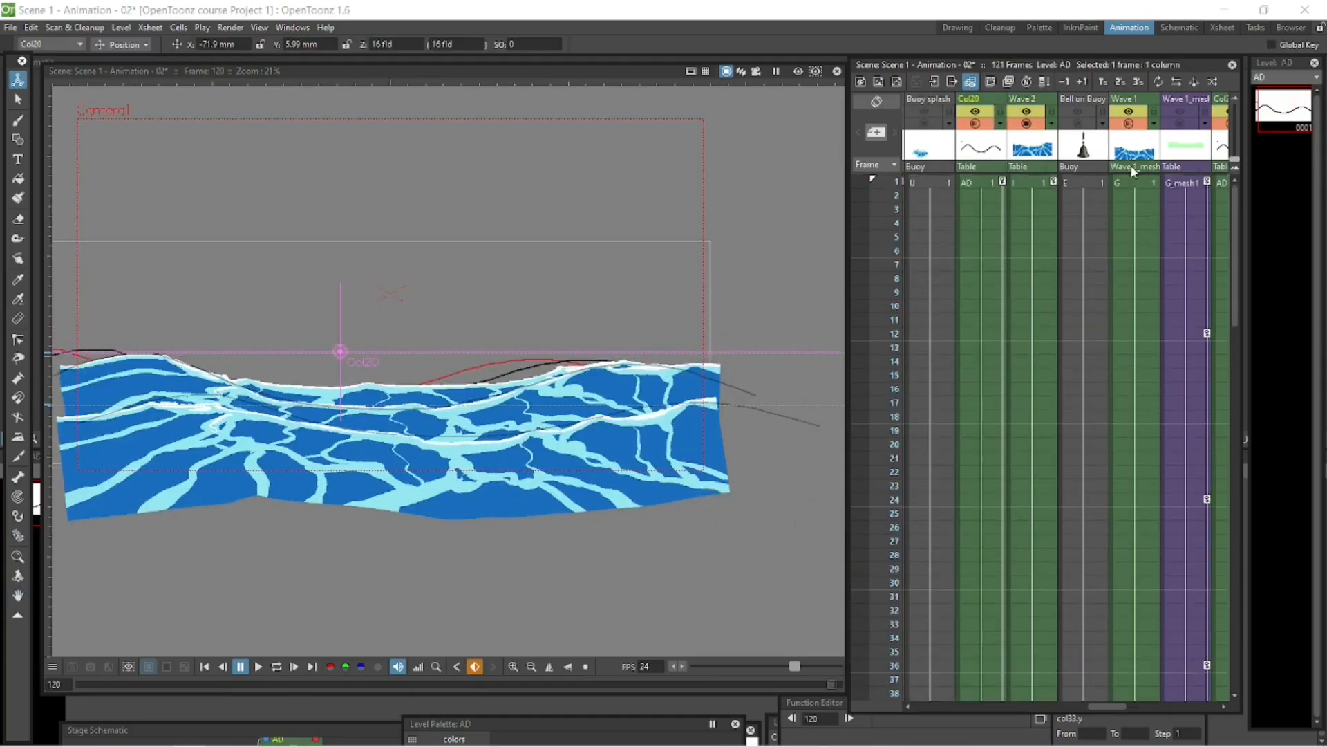
pyautogui.click(1129, 112)
pyautogui.click(1027, 112)
pyautogui.moveTo(1100, 706)
pyautogui.mouseDown()
pyautogui.moveTo(1159, 706)
pyautogui.moveTo(1101, 706)
pyautogui.mouseUp()
pyautogui.click(1055, 112)
pyautogui.click(989, 120)
pyautogui.doubleClick(991, 99)
pyautogui.write('Wave 3')
# Hide Wave 2 and play the scene in a loop to check the travel of the guide lines
pyautogui.click(1000, 182)
pyautogui.click(1030, 183)
pyautogui.click(1029, 125)
pyautogui.click(277, 666)
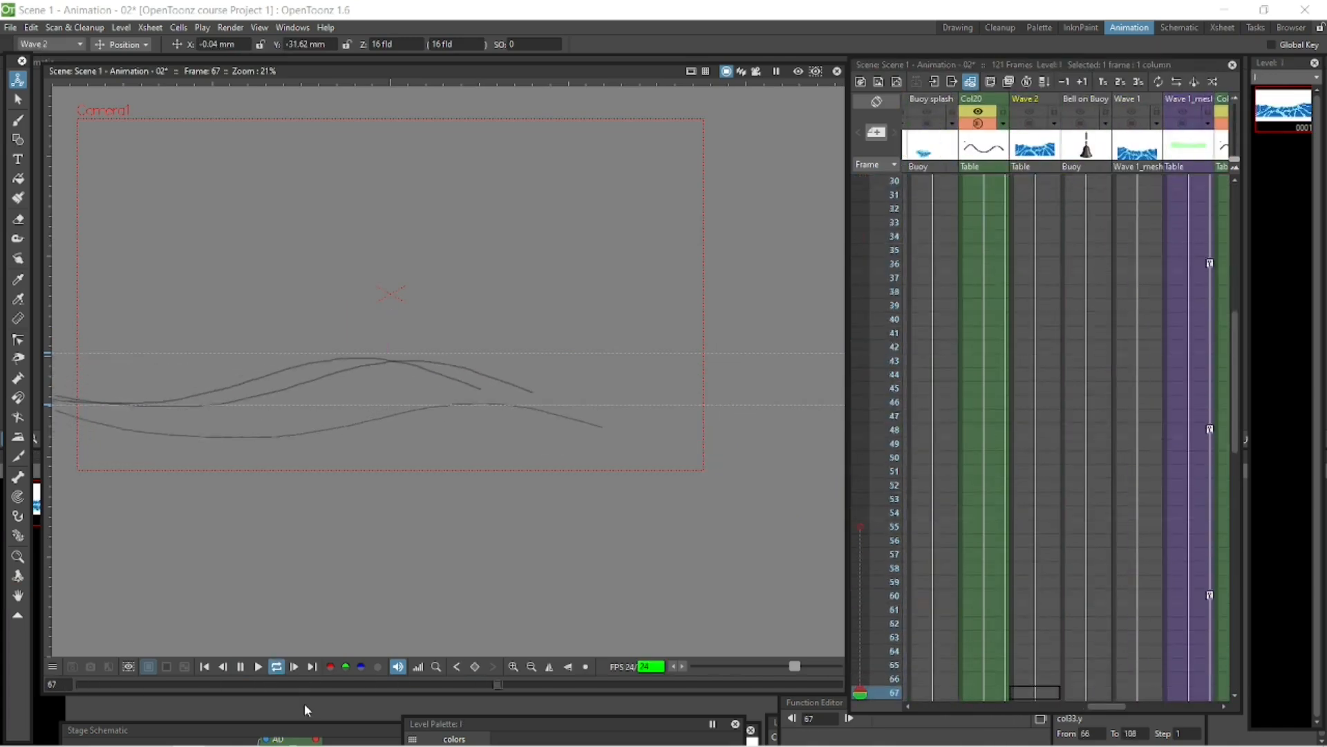
pyautogui.click(240, 667)
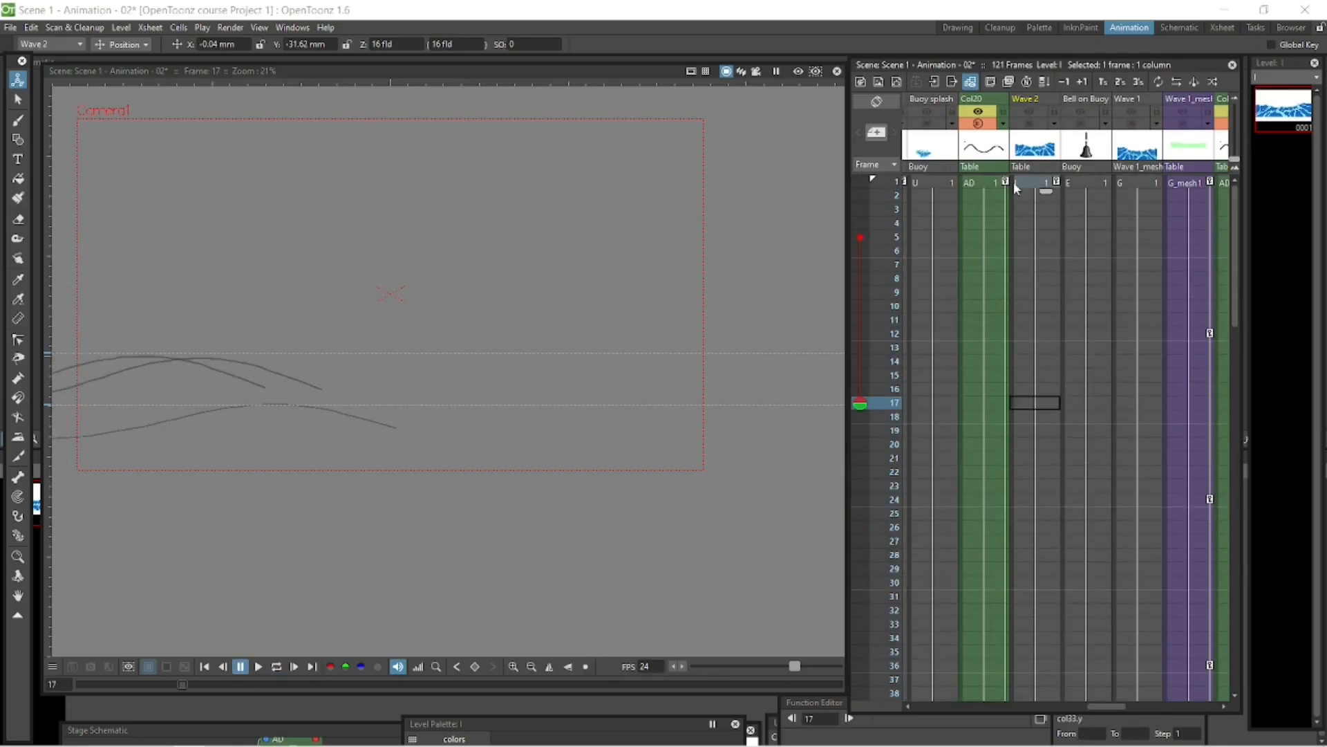
# Shift the Col20 guide line at frame 1 to about X -843 mm, Y 6 mm, and nudge it left at frame 120
pyautogui.click(986, 183)
pyautogui.moveTo(404, 528); pyautogui.dragTo(651, 531)
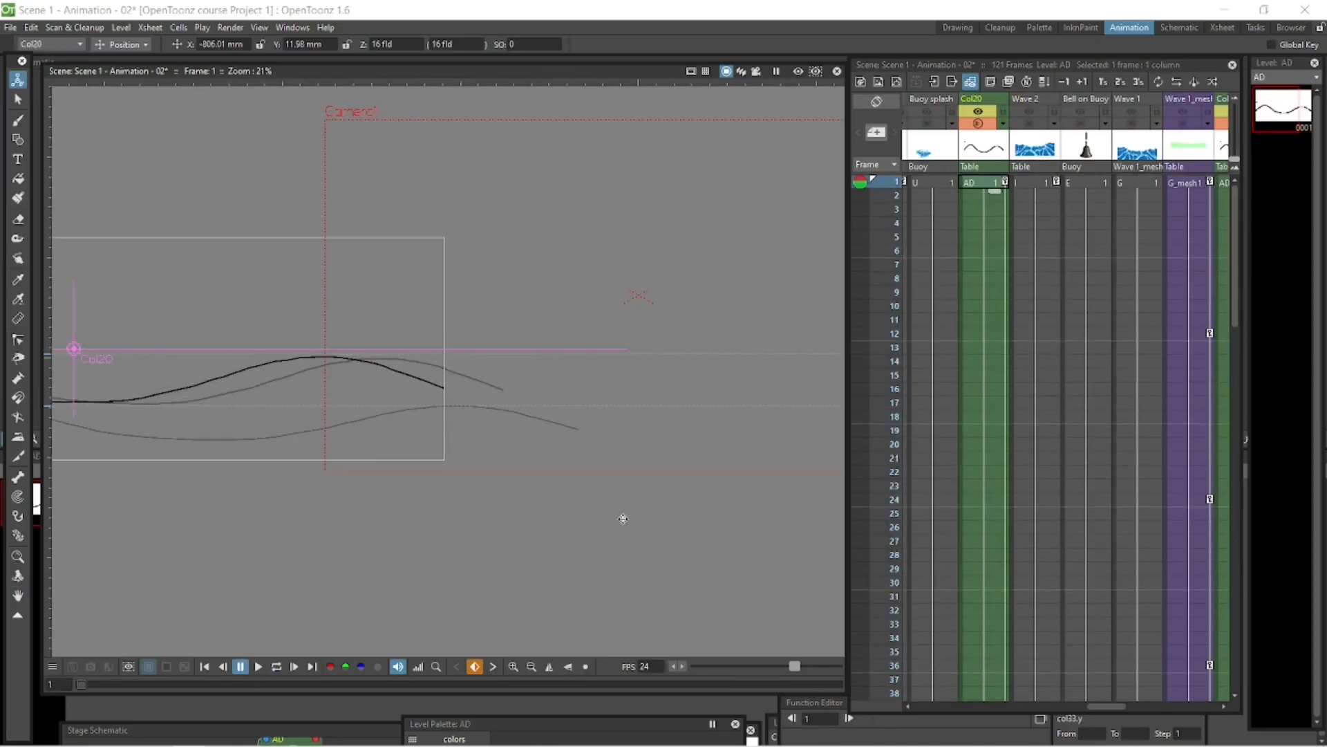
pyautogui.moveTo(418, 381); pyautogui.dragTo(391, 386)
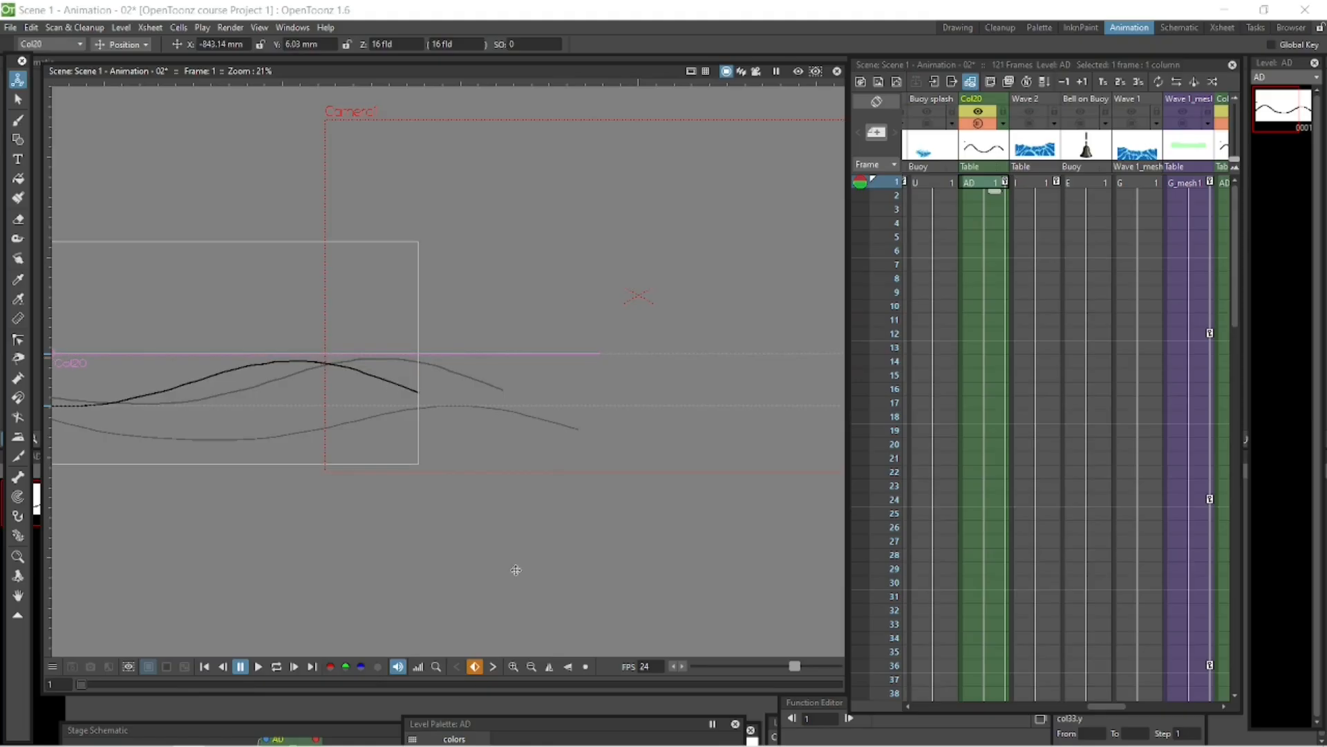
pyautogui.moveTo(1235, 291); pyautogui.dragTo(1235, 609)
pyautogui.click(982, 667)
pyautogui.moveTo(546, 412); pyautogui.dragTo(522, 410)
# Show the Wave 2 artwork in the viewer and select its drawing at frame 1
pyautogui.moveTo(1235, 532); pyautogui.dragTo(1236, 215)
pyautogui.click(1134, 183)
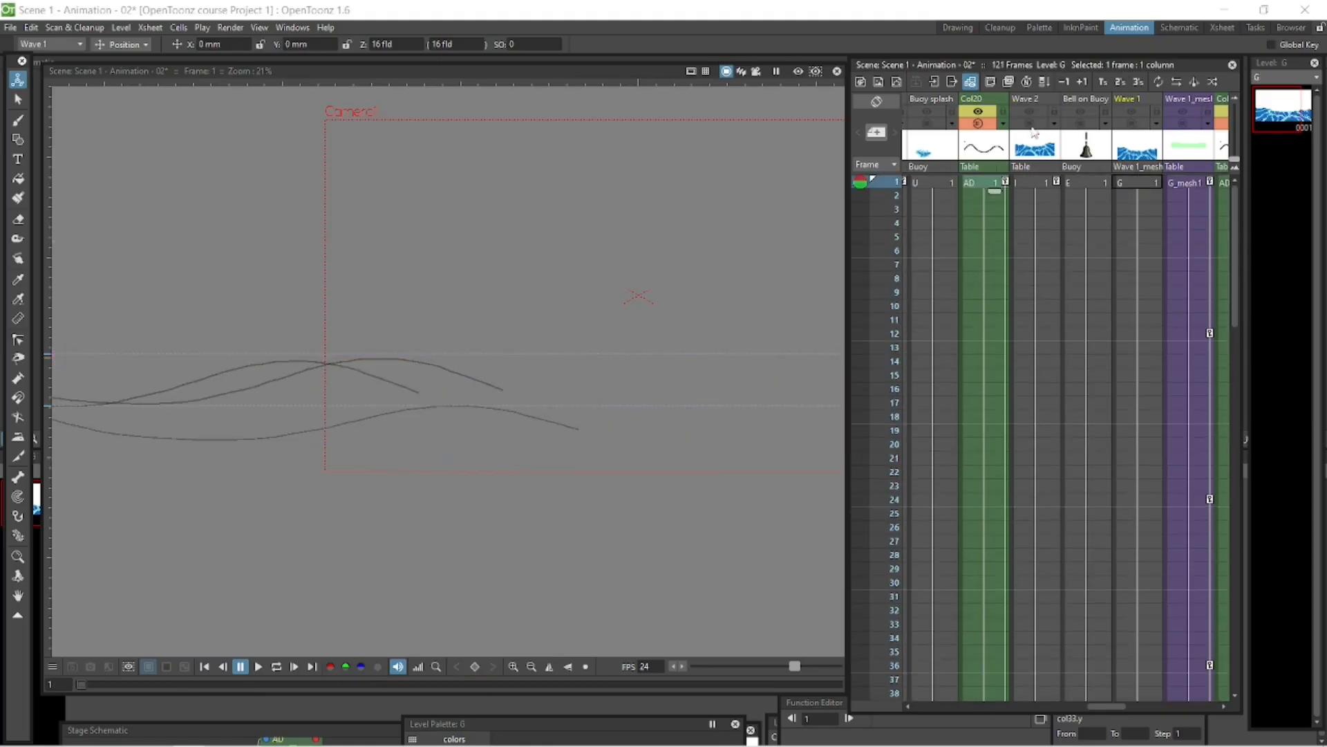
pyautogui.click(1030, 123)
pyautogui.click(1030, 182)
pyautogui.moveTo(745, 527); pyautogui.dragTo(563, 537)
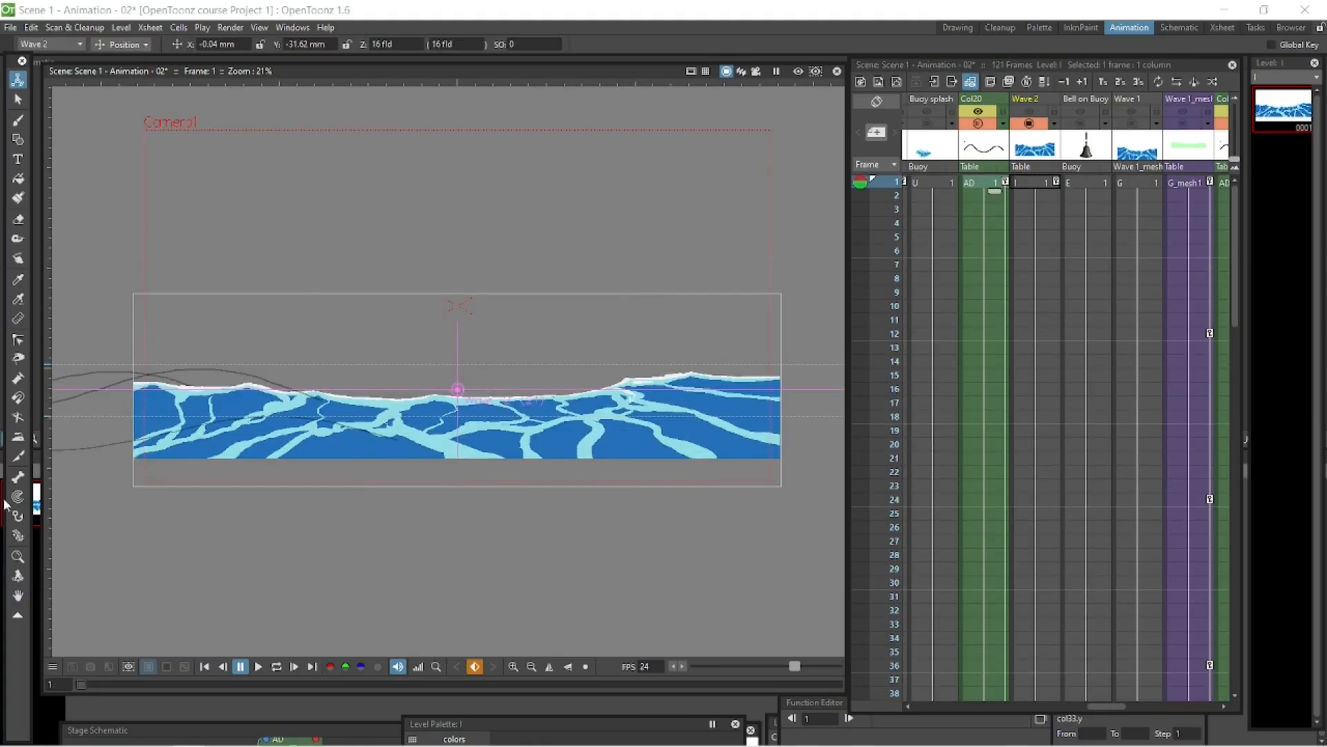
pyautogui.click(18, 535)
pyautogui.click(50, 45)
pyautogui.click(659, 592)
pyautogui.hotkey('ctrl', 'z')
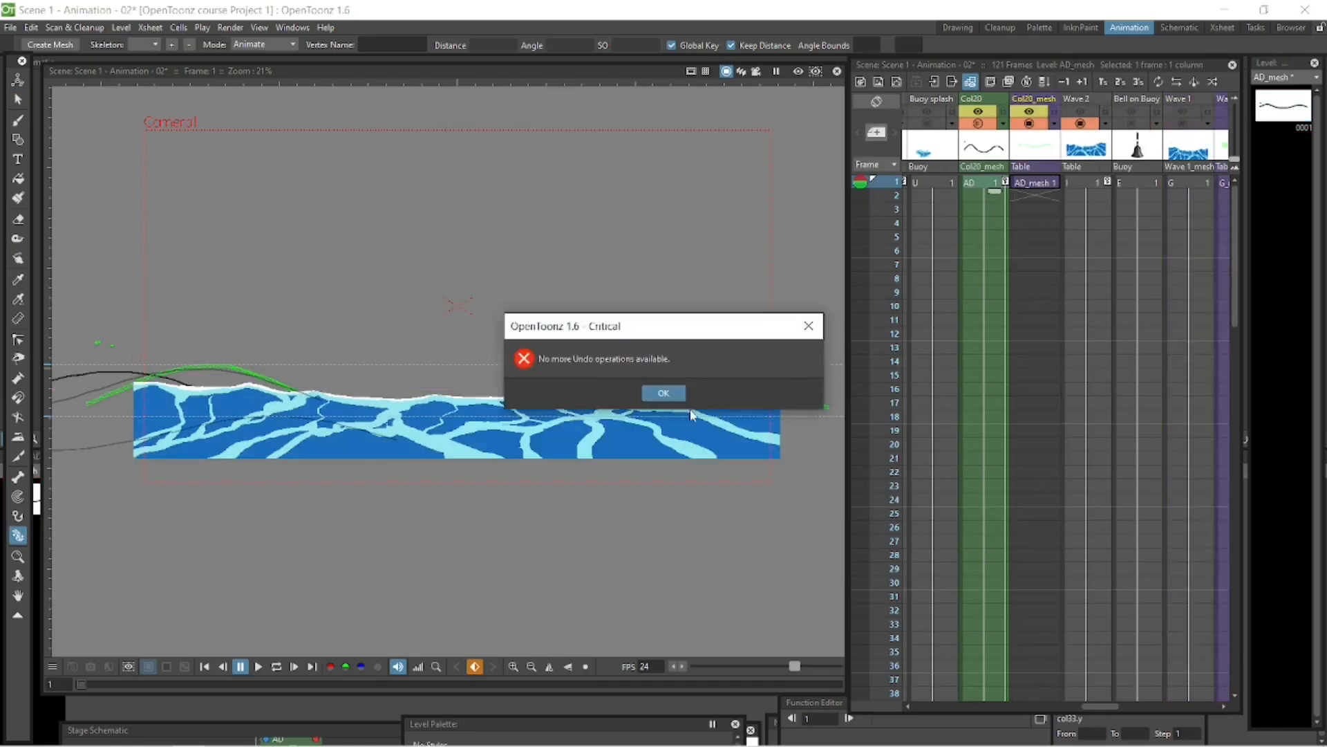
pyautogui.click(670, 393)
pyautogui.click(1032, 99)
pyautogui.press('Delete')
# Create a mesh from the Wave 2 artwork at frame 1
pyautogui.click(1029, 118)
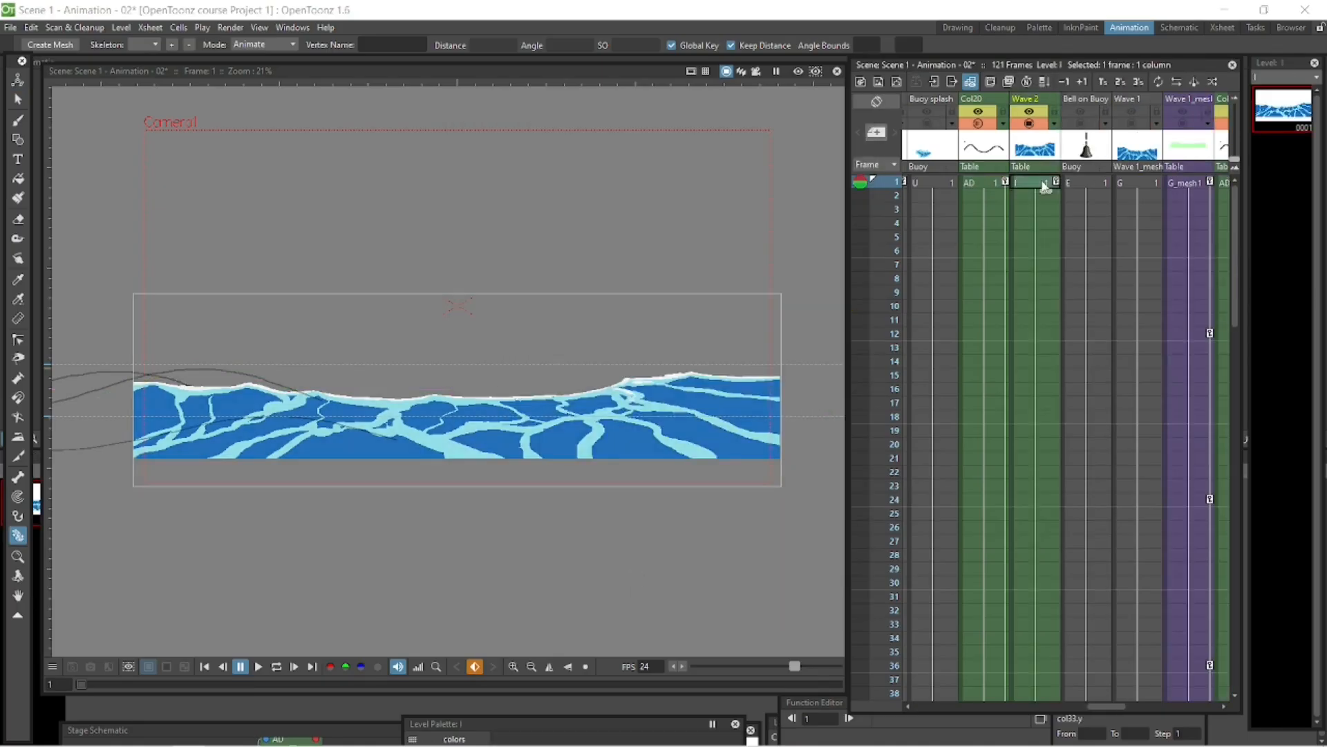
pyautogui.click(50, 44)
pyautogui.click(653, 593)
# Transfer the frame 1 position key from the Wave 2 column to its mesh column
pyautogui.click(1056, 182)
pyautogui.hotkey('ctrl', 'c')
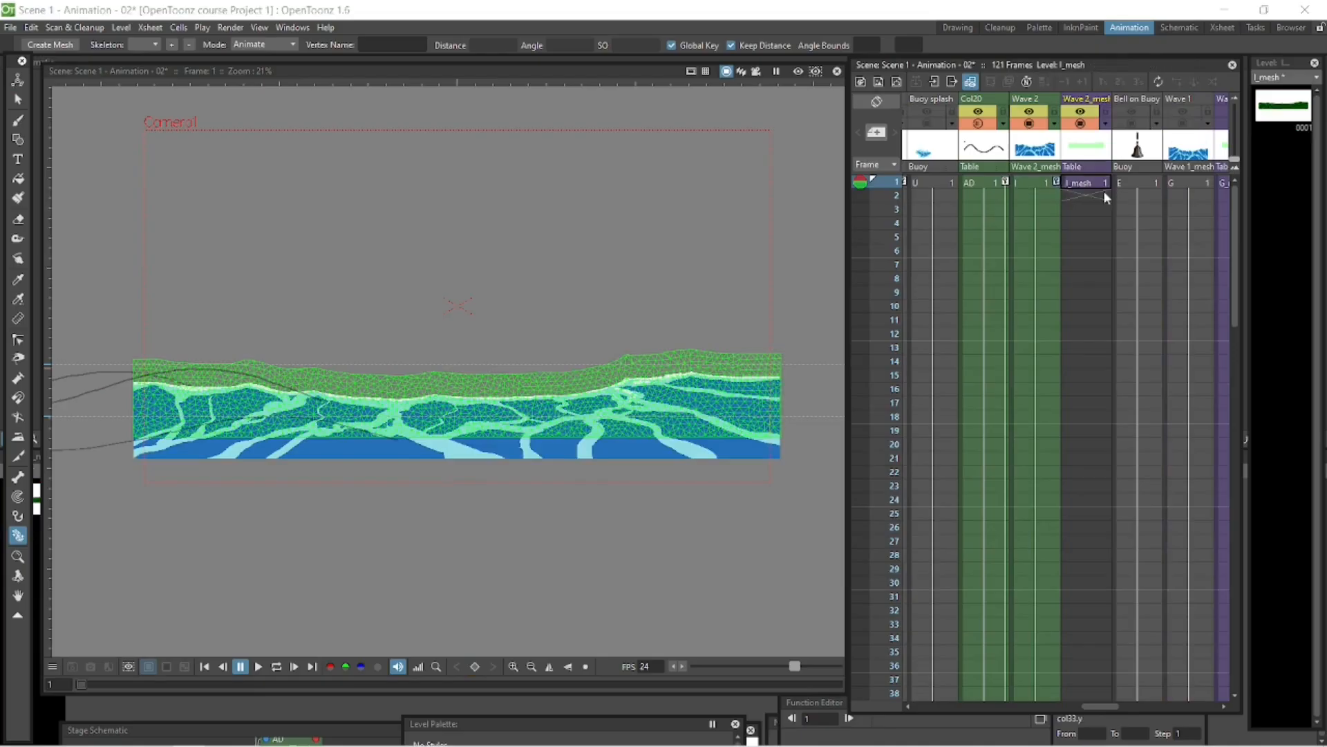
pyautogui.click(1104, 185)
pyautogui.hotkey('ctrl', 'v')
pyautogui.click(1056, 182)
pyautogui.press('Delete')
# Extend the Wave 2 mesh exposure through frame 120 by filling in the empty cells
pyautogui.click(1097, 185)
pyautogui.click(1090, 669)
pyautogui.moveTo(1235, 256)
pyautogui.mouseDown()
pyautogui.moveTo(1235, 619)
pyautogui.moveTo(1235, 253)
pyautogui.mouseUp()
pyautogui.rightClick(1091, 668)
pyautogui.click(1175, 439)
# Build a skeleton on the Wave 2 mesh with a root below its centre and a horizontal spine with vertical branches
pyautogui.click(1099, 182)
pyautogui.press('space')
pyautogui.scroll(1, 668, 294)
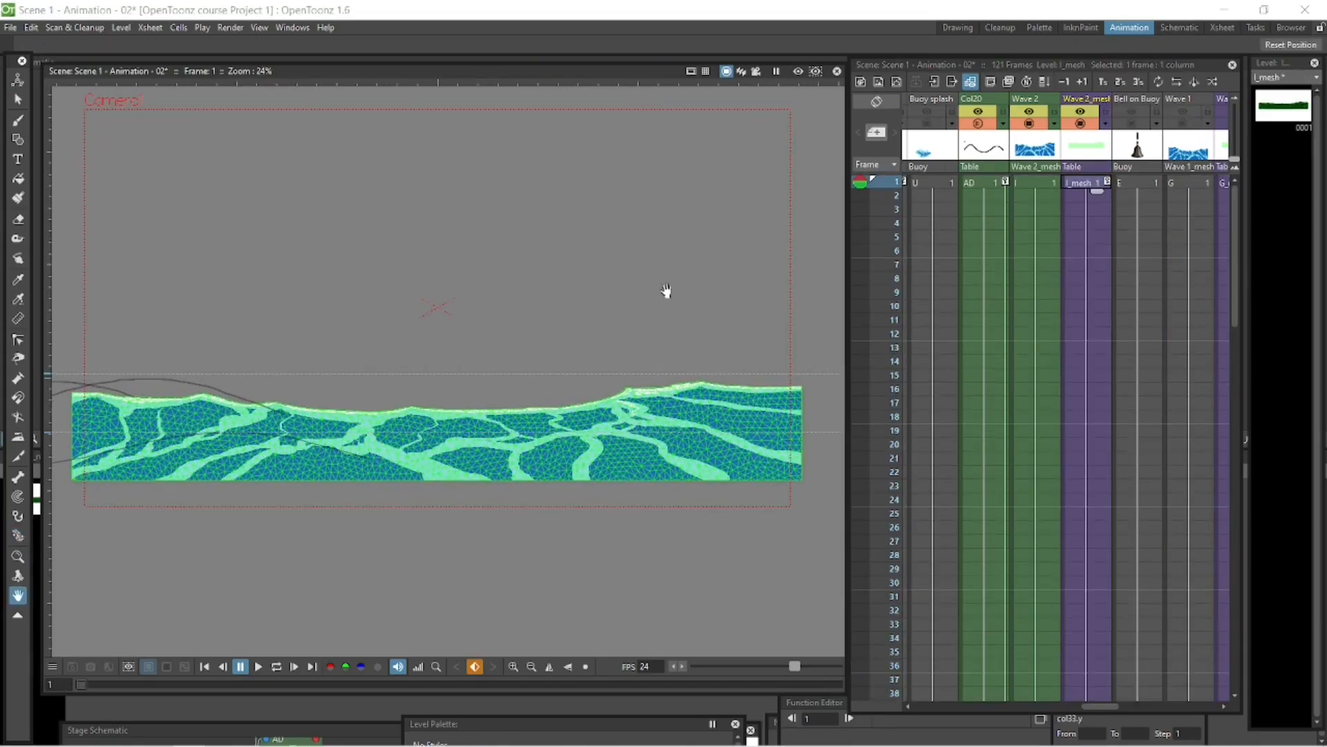
pyautogui.click(18, 536)
pyautogui.click(264, 45)
pyautogui.click(264, 80)
pyautogui.click(432, 515)
pyautogui.click(432, 439)
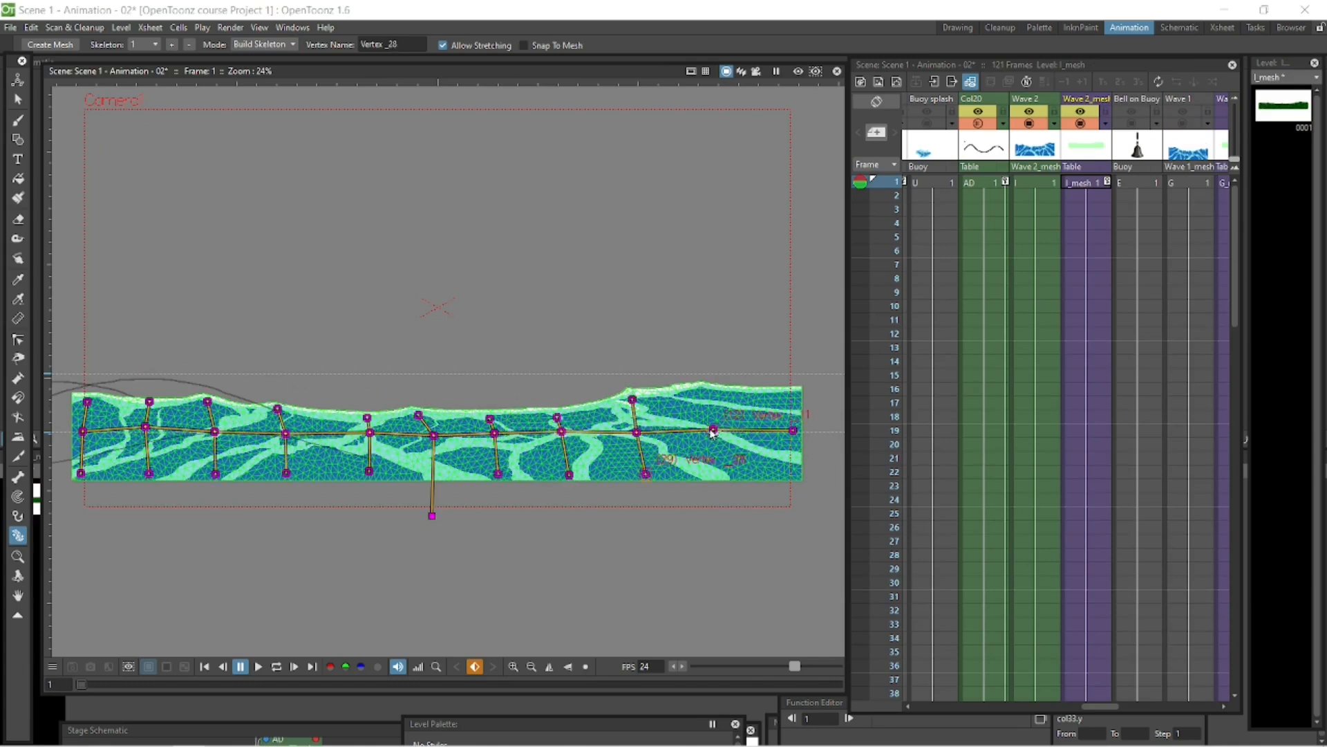
# Switch the Wave 2 skeleton to Animate mode and hide the guide lines of the other waves
pyautogui.click(266, 47)
pyautogui.click(251, 91)
pyautogui.moveTo(1100, 706)
pyautogui.mouseDown()
pyautogui.moveTo(1172, 706)
pyautogui.moveTo(1101, 707)
pyautogui.mouseUp()
pyautogui.click(1044, 123)
pyautogui.click(1043, 111)
pyautogui.click(1024, 123)
pyautogui.click(1024, 112)
pyautogui.click(1065, 183)
# Pose the left side of the Wave 2 skeleton at frame 1 to the guide line and save the work
pyautogui.moveTo(595, 625); pyautogui.dragTo(630, 618)
pyautogui.moveTo(116, 425)
pyautogui.mouseDown()
pyautogui.moveTo(180, 415)
pyautogui.moveTo(117, 416)
pyautogui.mouseUp()
pyautogui.moveTo(467, 429); pyautogui.dragTo(468, 452)
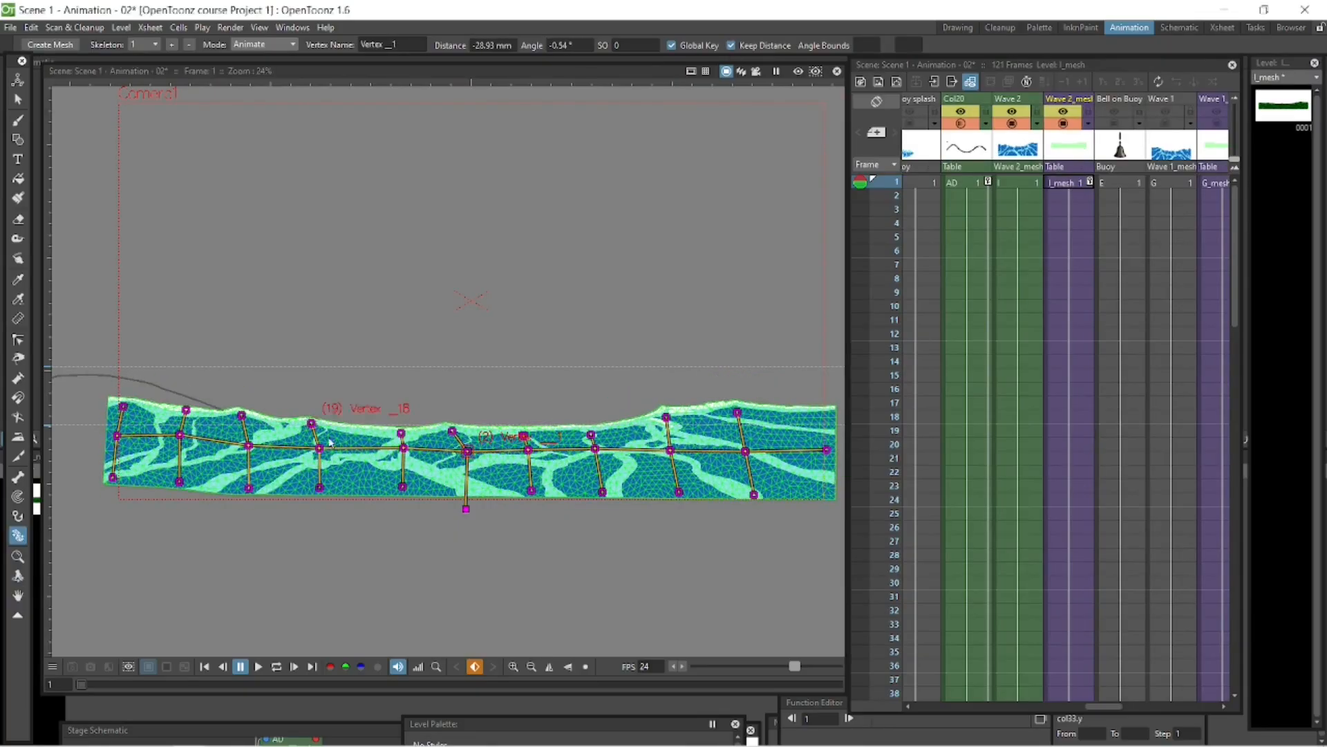
pyautogui.moveTo(179, 437); pyautogui.dragTo(119, 415)
pyautogui.click(249, 447)
pyautogui.hotkey('ctrl', 's')
pyautogui.moveTo(250, 446); pyautogui.dragTo(319, 453)
pyautogui.moveTo(404, 448); pyautogui.dragTo(403, 450)
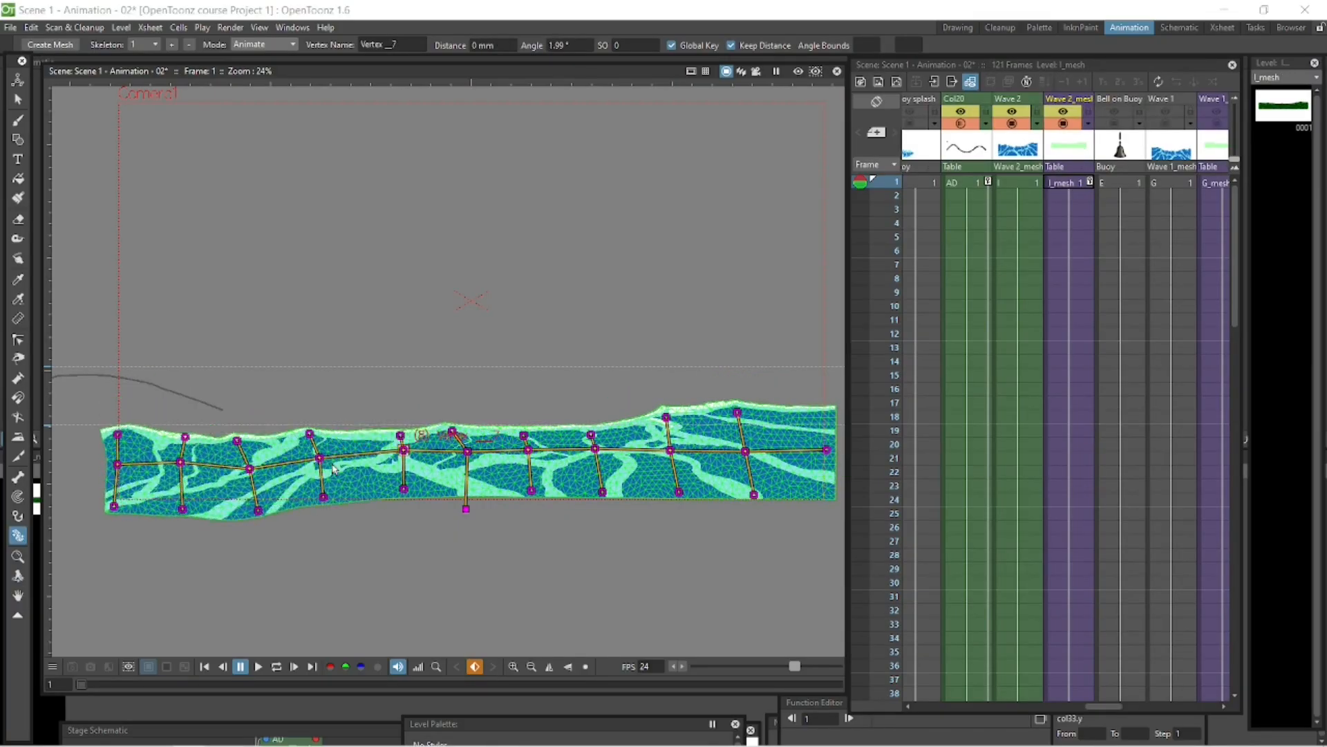
pyautogui.moveTo(318, 454); pyautogui.dragTo(318, 448)
pyautogui.moveTo(249, 454); pyautogui.dragTo(249, 447)
pyautogui.moveTo(182, 422); pyautogui.dragTo(178, 426)
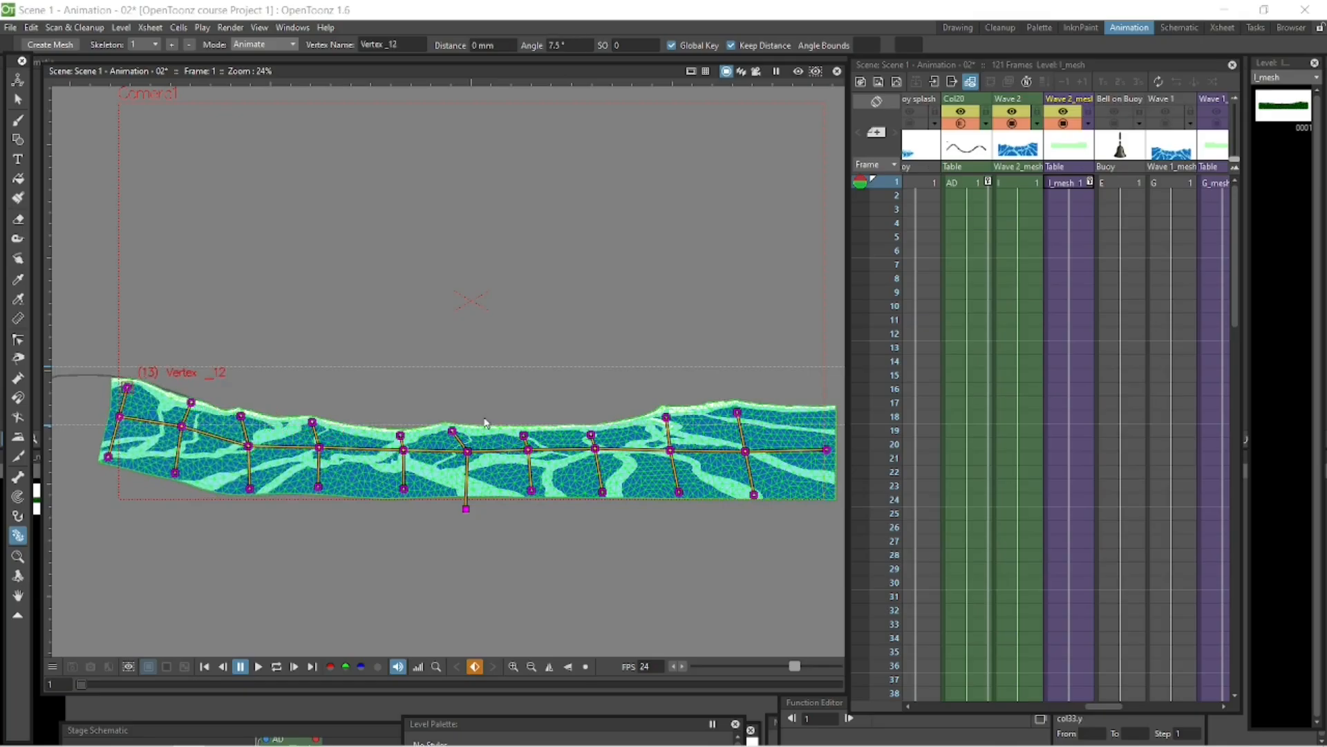
# Resize the canvas of the Col20 guide line level to double its width
pyautogui.scroll(-4, 667, 430)
pyautogui.click(965, 183)
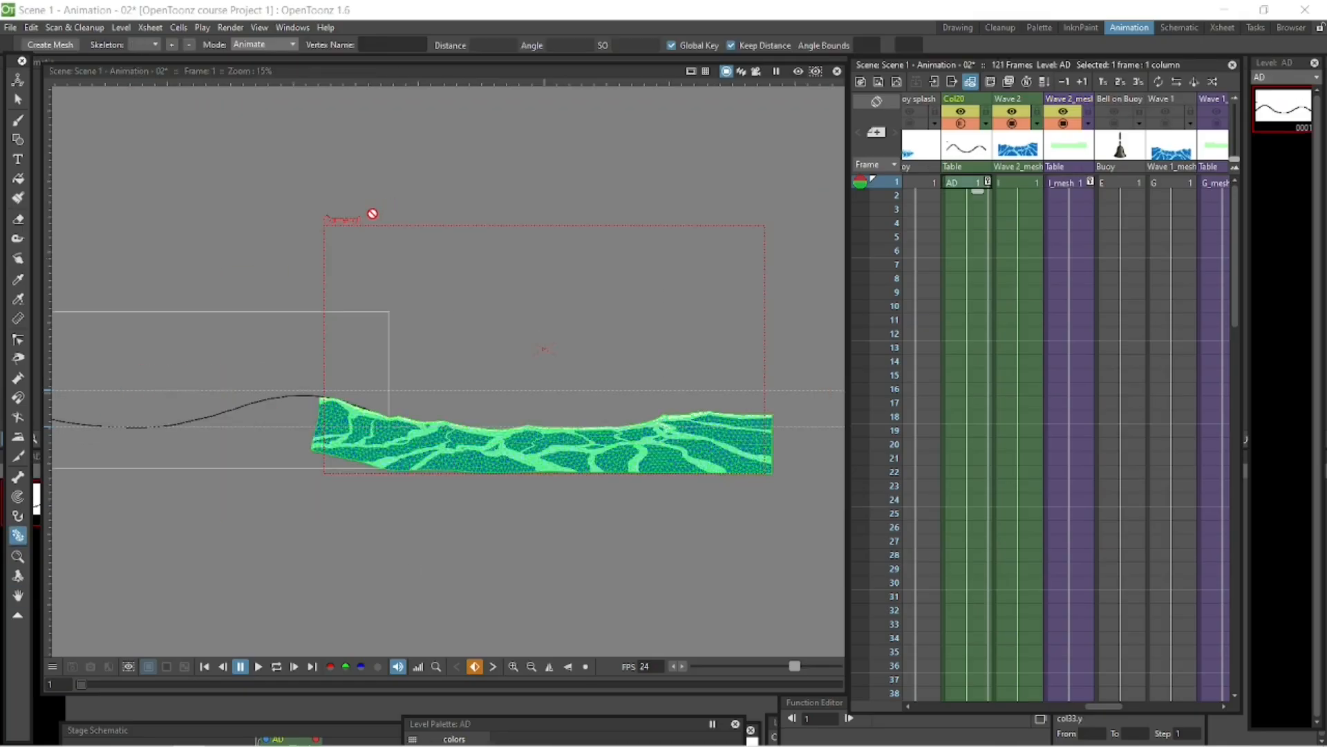
pyautogui.scroll(-2, 365, 218)
pyautogui.rightClick(969, 185)
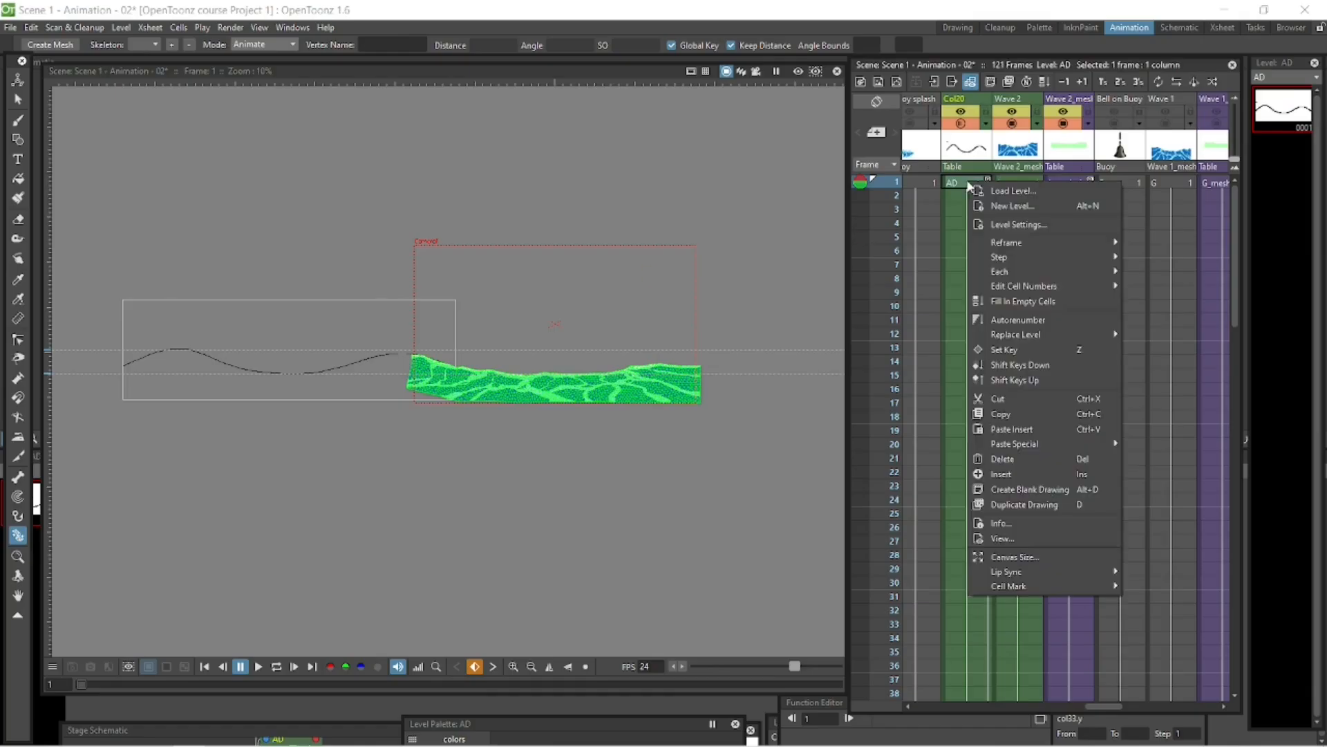
pyautogui.click(1030, 556)
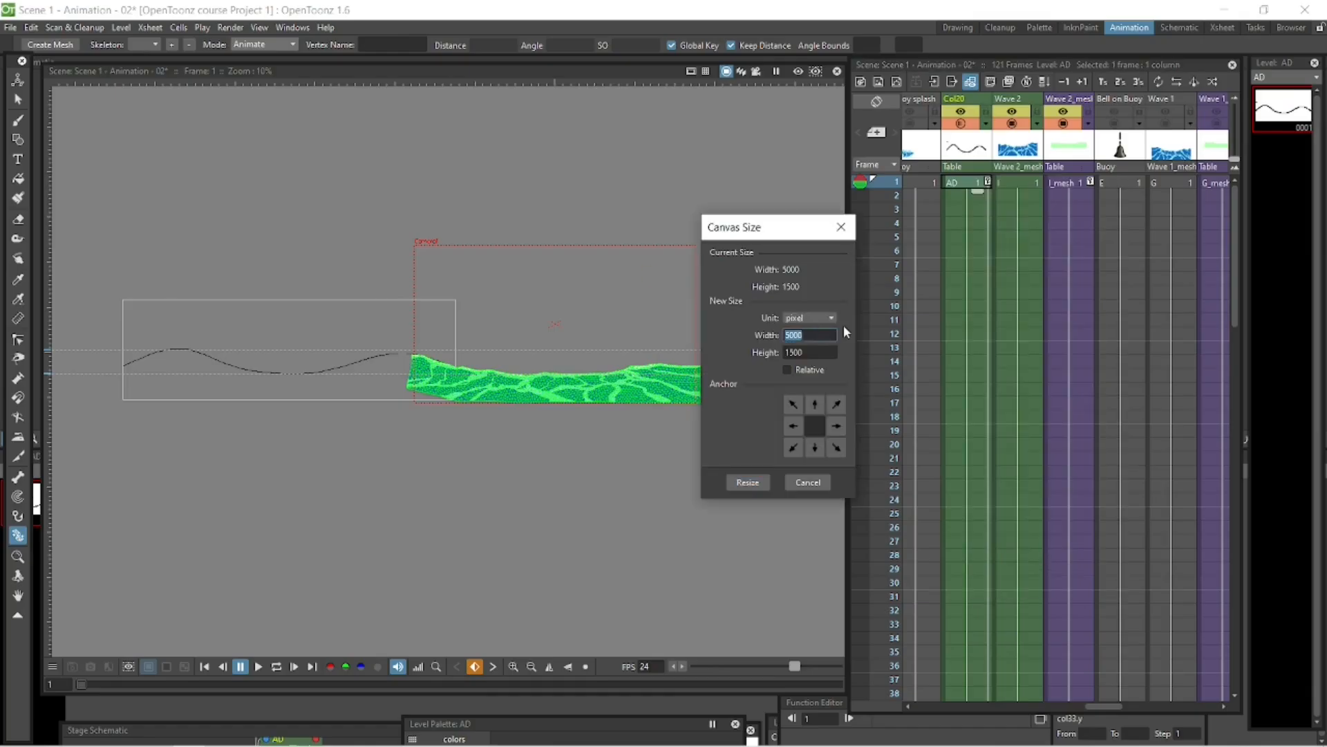
pyautogui.write('1000')
pyautogui.click(748, 482)
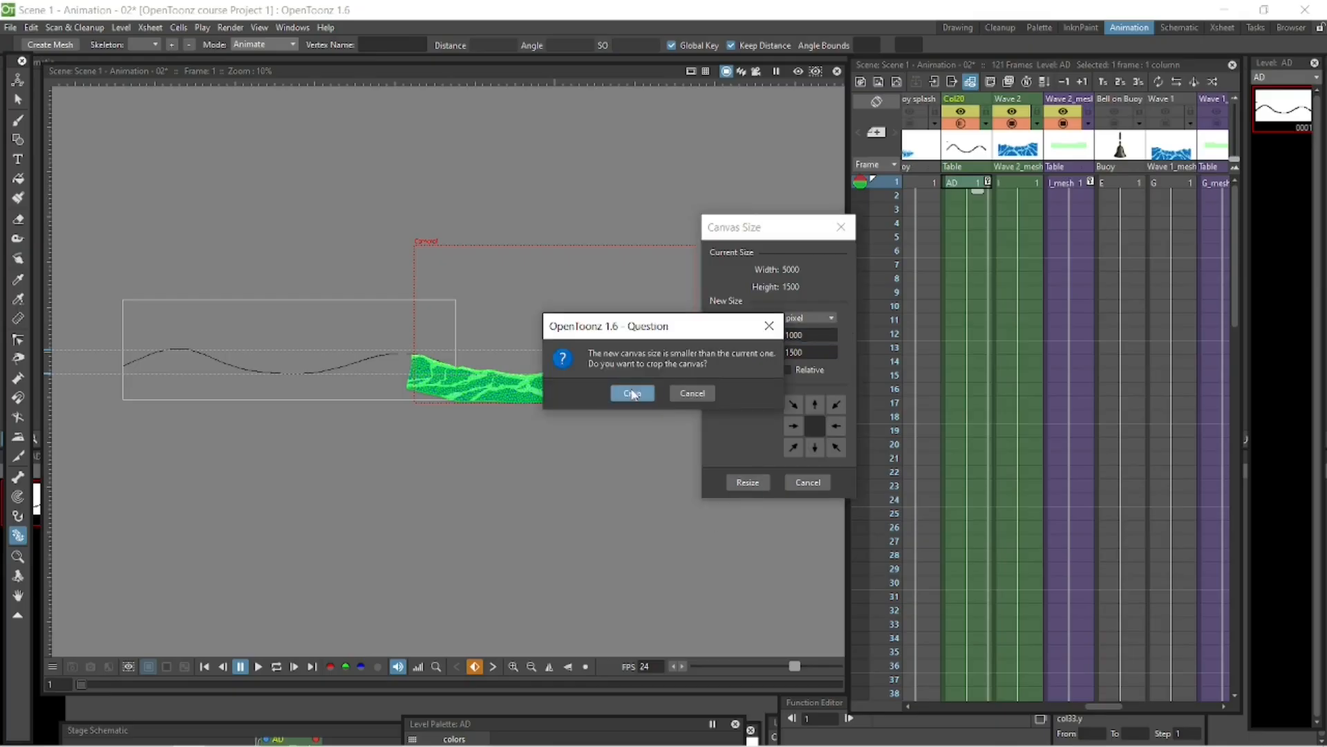
pyautogui.click(692, 392)
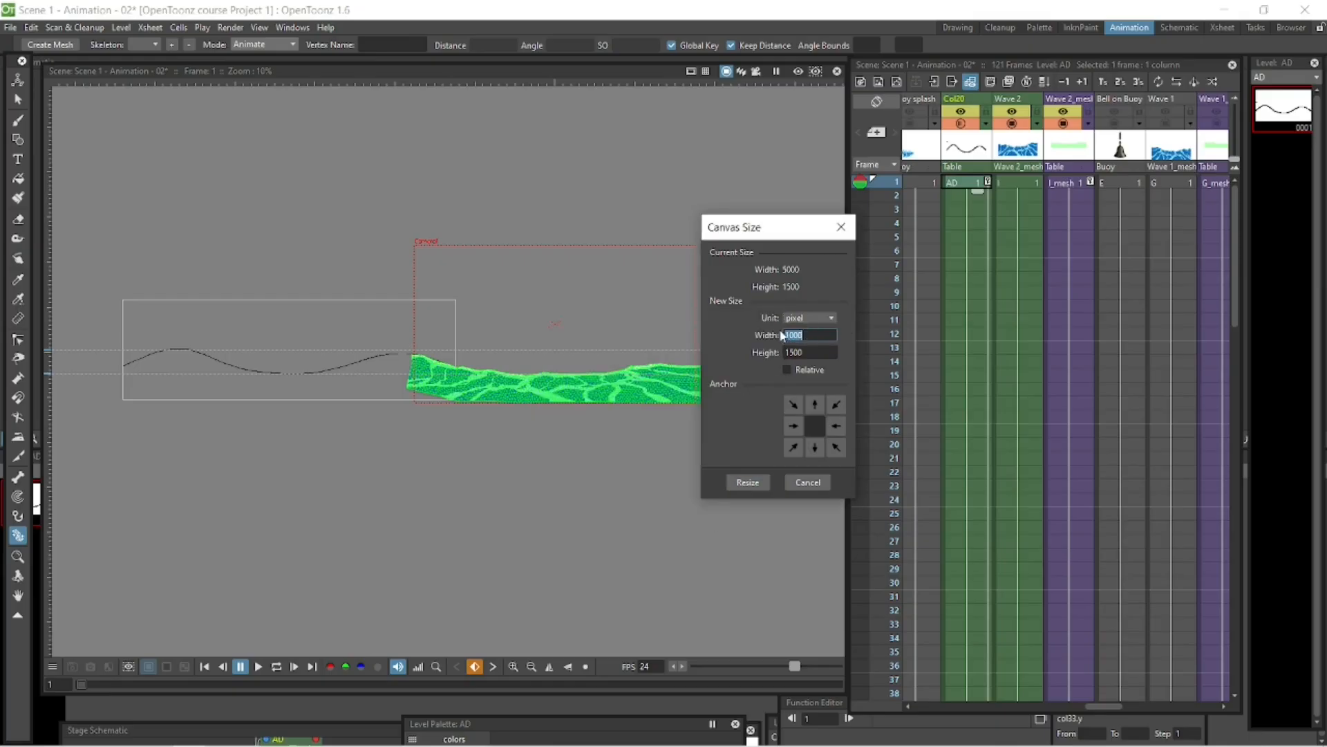
pyautogui.click(747, 482)
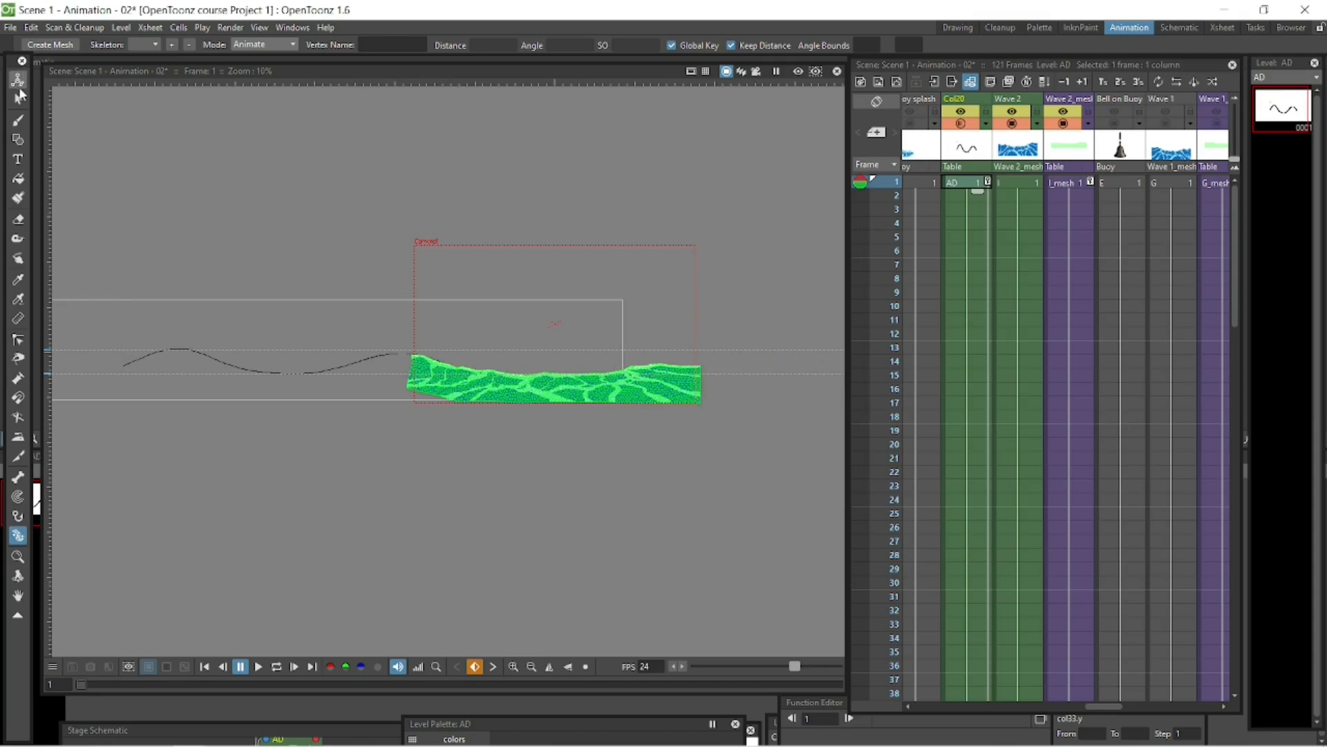
# Shift the guide line drawing left on its canvas, extend it with a pasted copy and erase the overlap
pyautogui.moveTo(239, 310); pyautogui.dragTo(356, 314)
pyautogui.click(18, 99)
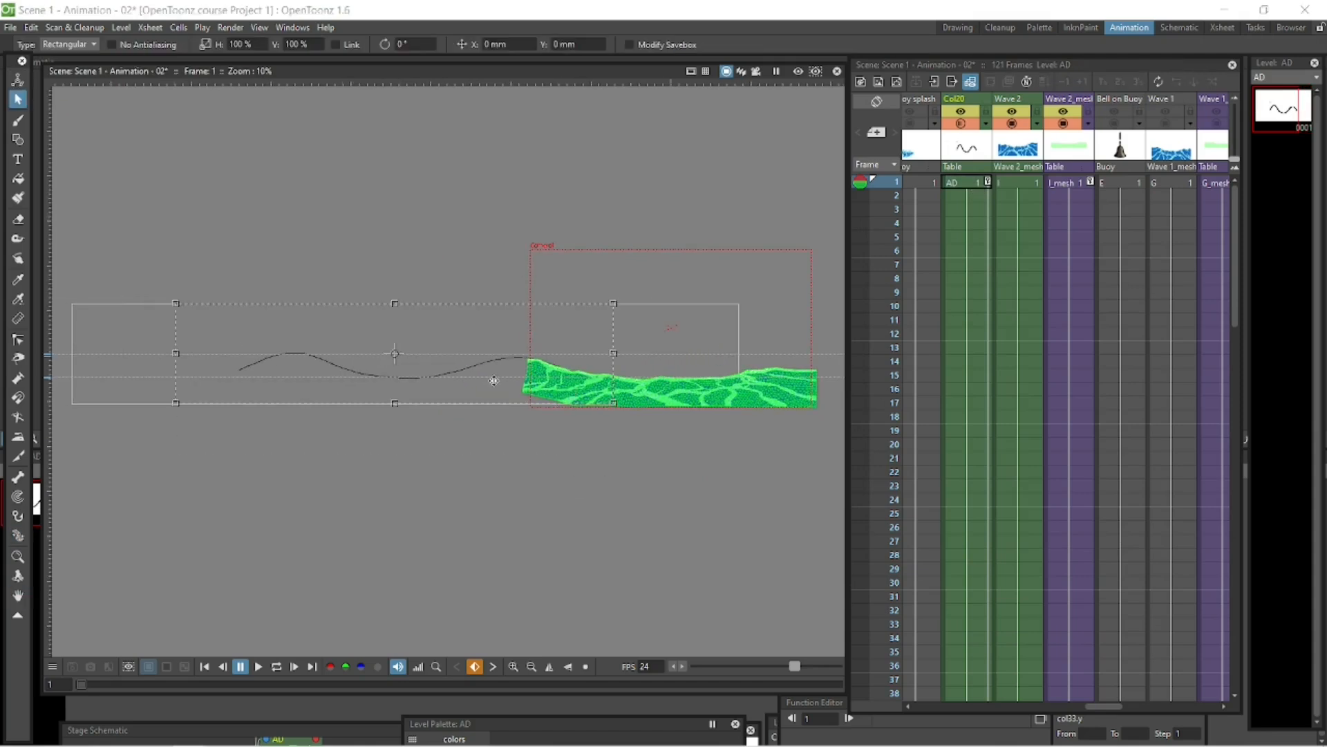
pyautogui.moveTo(361, 373); pyautogui.dragTo(288, 375)
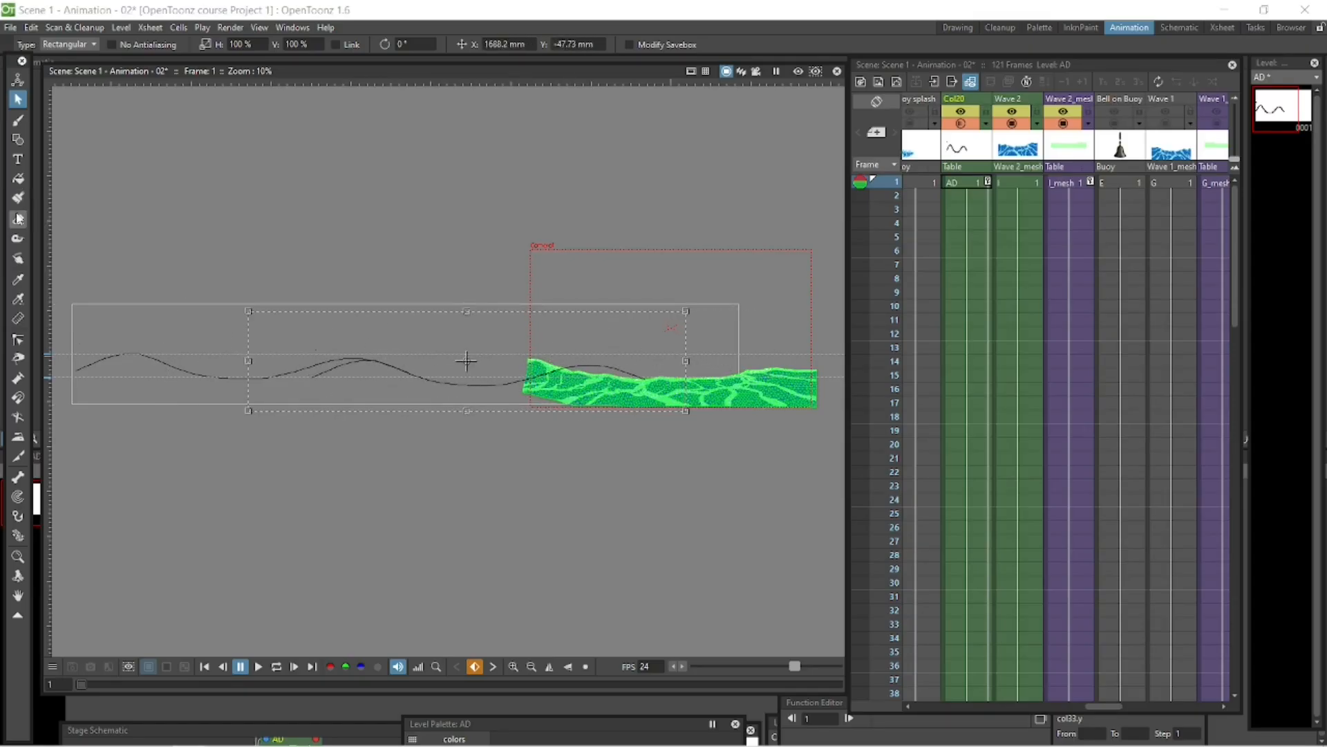
pyautogui.click(19, 219)
# Select the added end of the guide line and hide both the Wave 2 artwork and its mesh
pyautogui.click(18, 101)
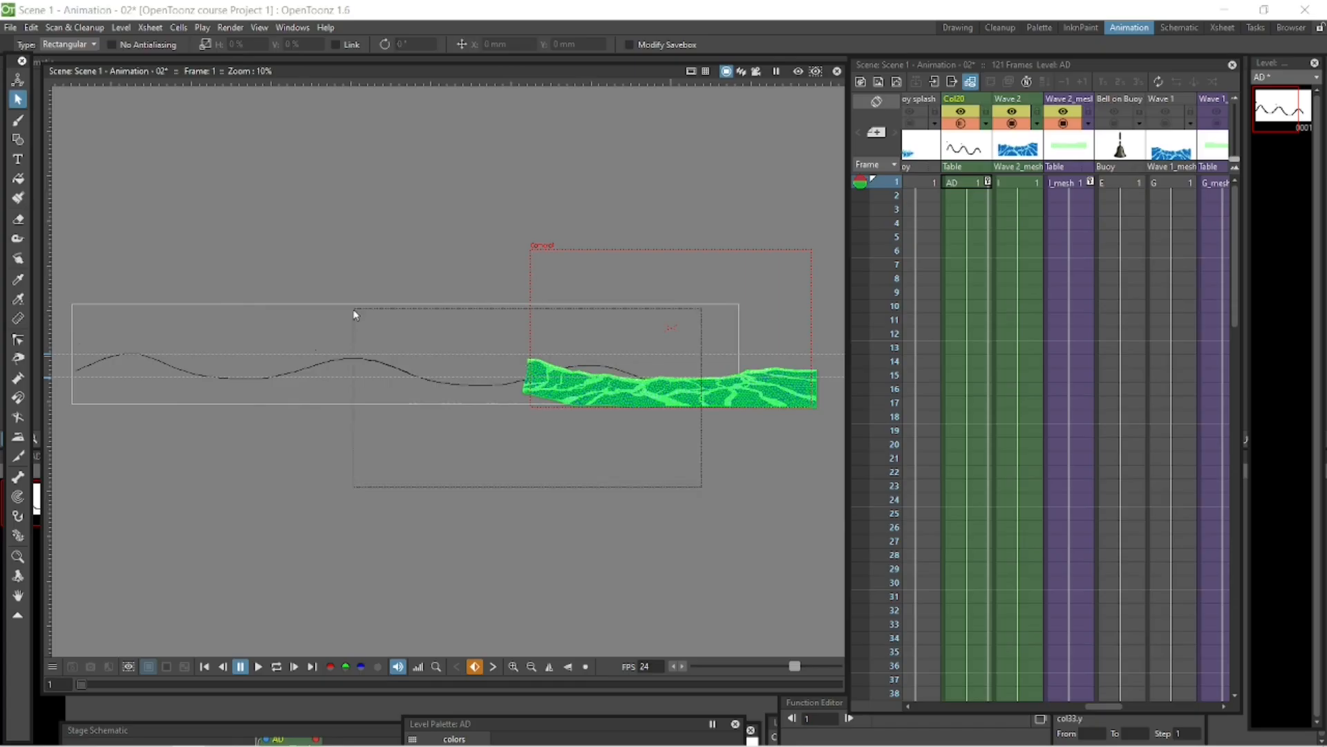
pyautogui.moveTo(355, 315); pyautogui.dragTo(354, 309)
pyautogui.click(1065, 123)
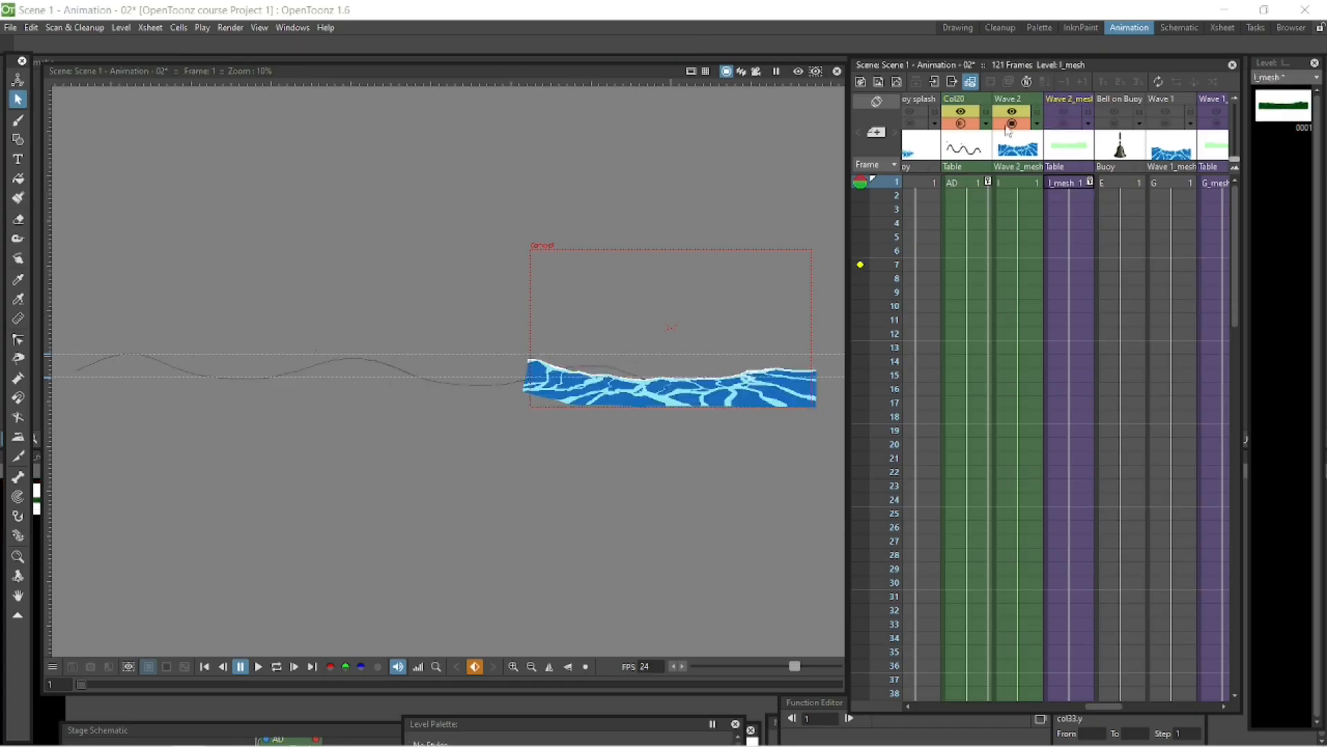
pyautogui.click(1012, 123)
# Extend the Col20 guide line further to the right with a pasted copy and erase the overlapping parts
pyautogui.click(517, 380)
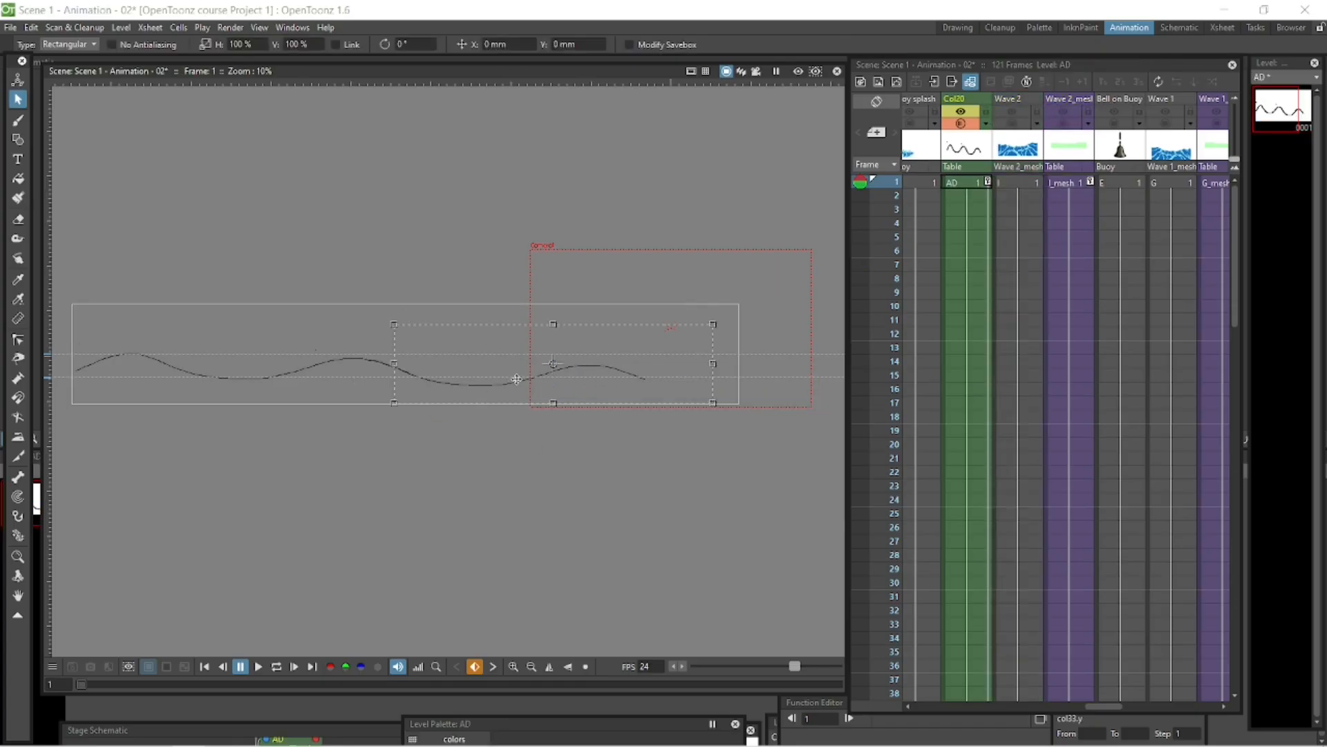
pyautogui.hotkey('ctrl', 'z')
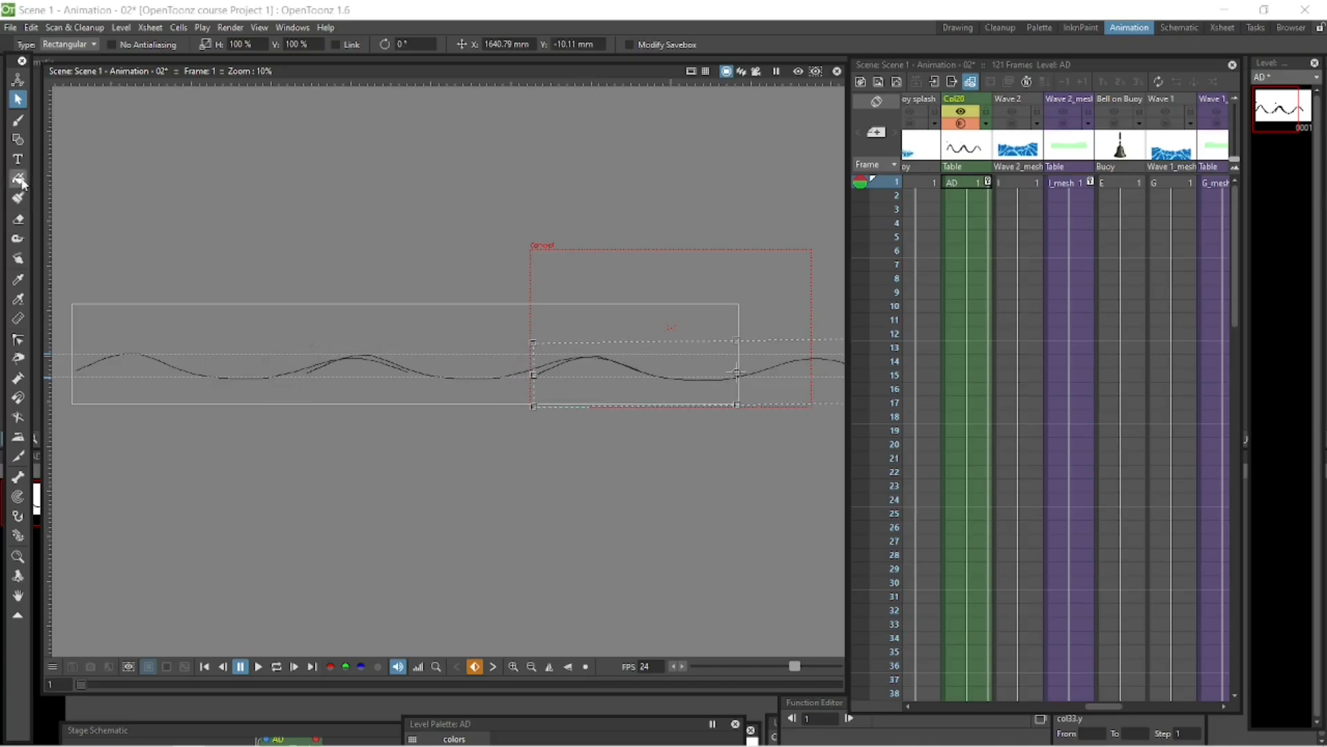
pyautogui.click(18, 218)
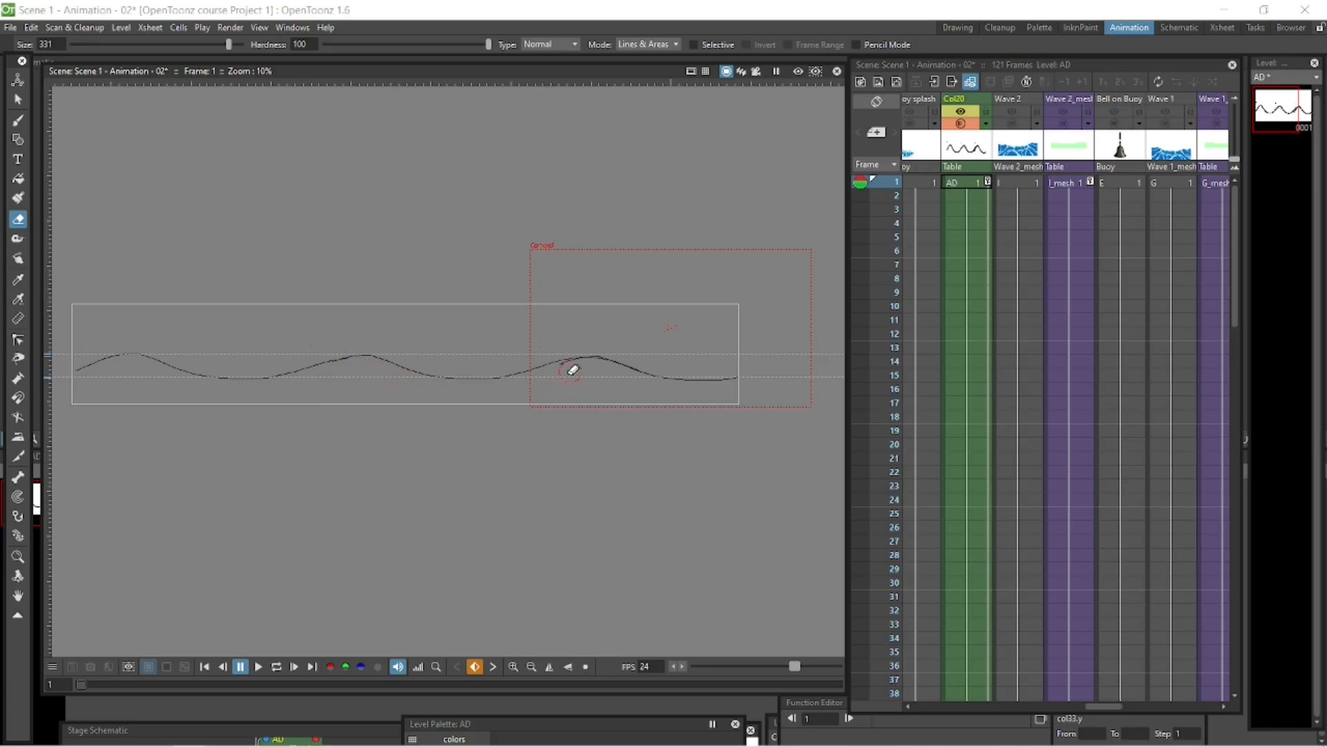
# Finish the guide line drawing by switching to the Animate tool and save the scene with all its levels
pyautogui.click(18, 82)
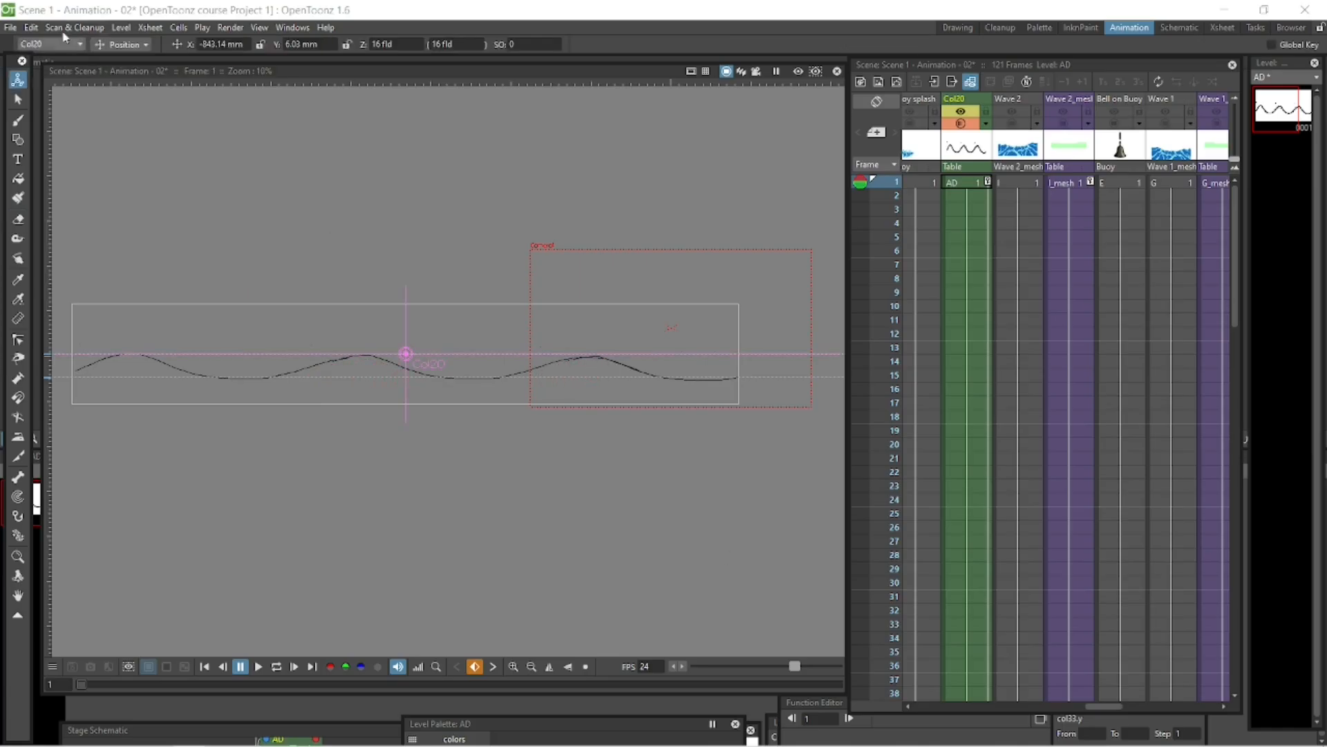
pyautogui.click(11, 29)
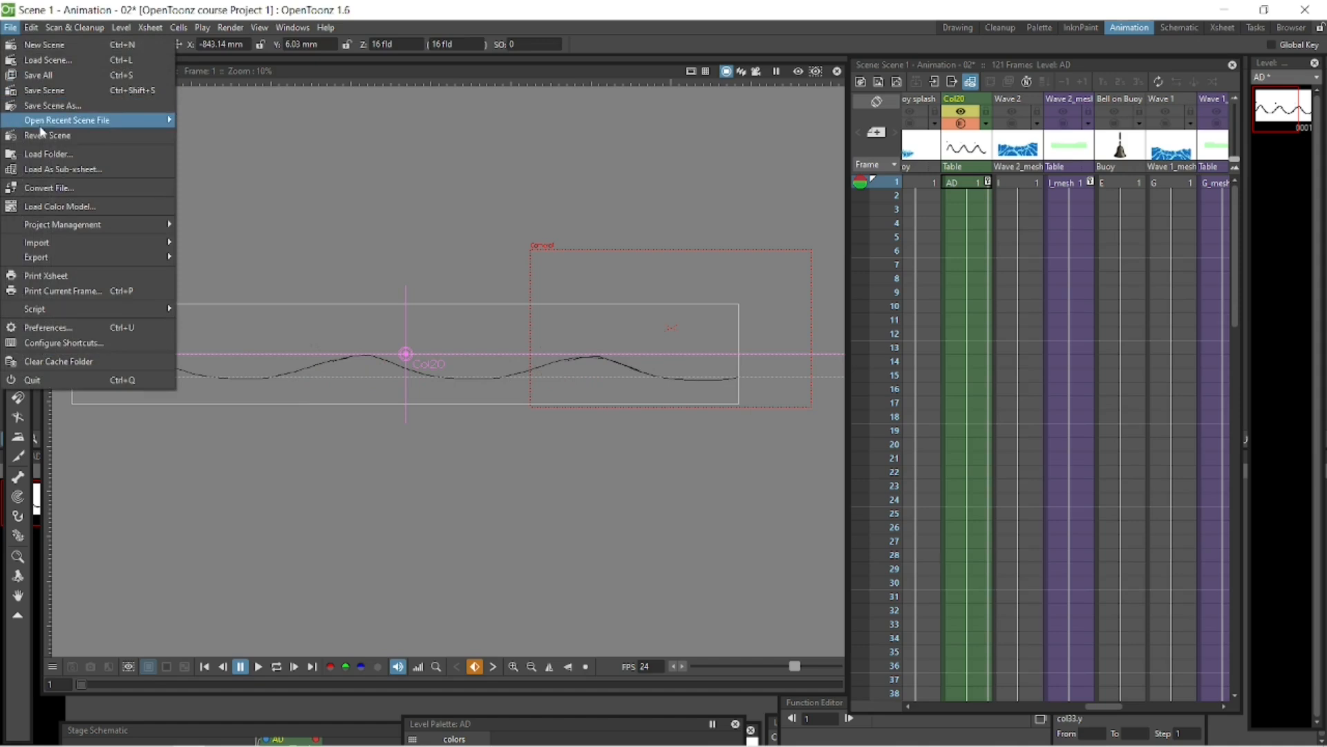
pyautogui.click(42, 75)
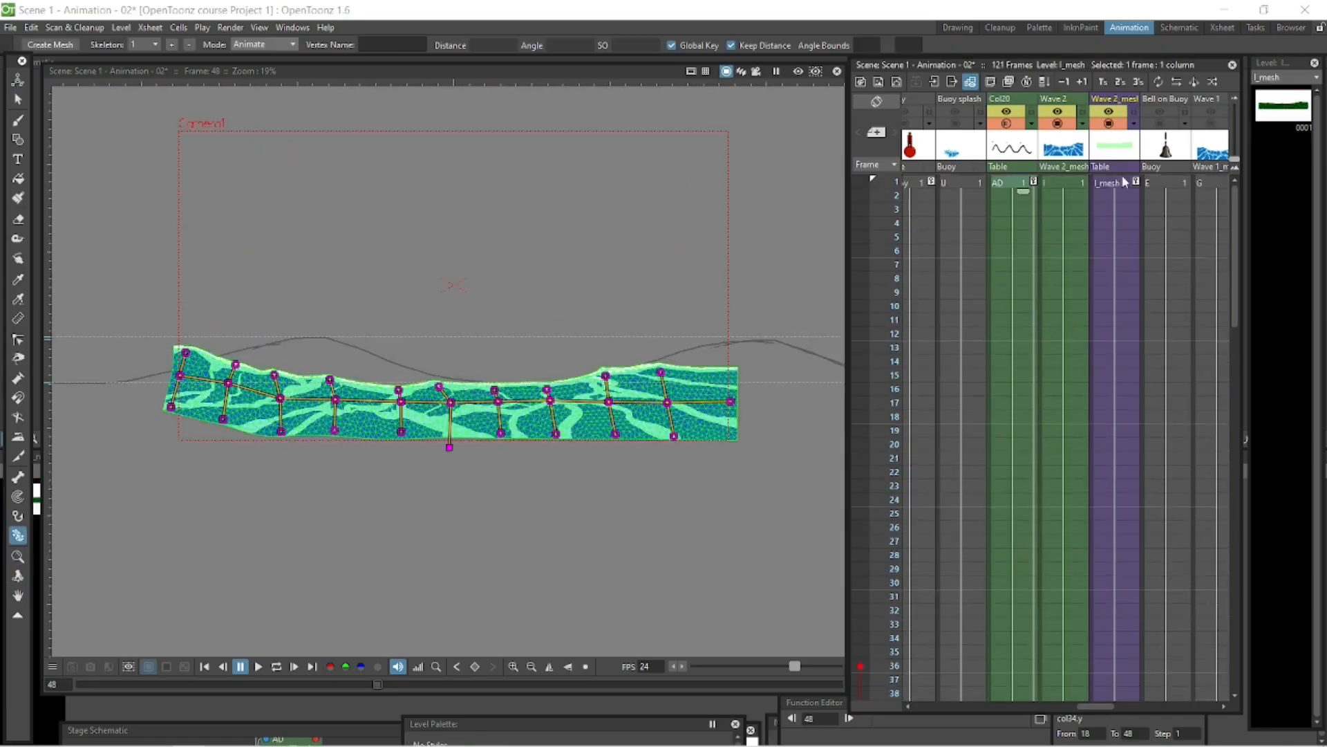
# Pose the Wave 2 mesh skeleton at frame 1 so the wave's top edge follows the guide line
pyautogui.click(1123, 183)
pyautogui.moveTo(401, 402); pyautogui.dragTo(403, 387)
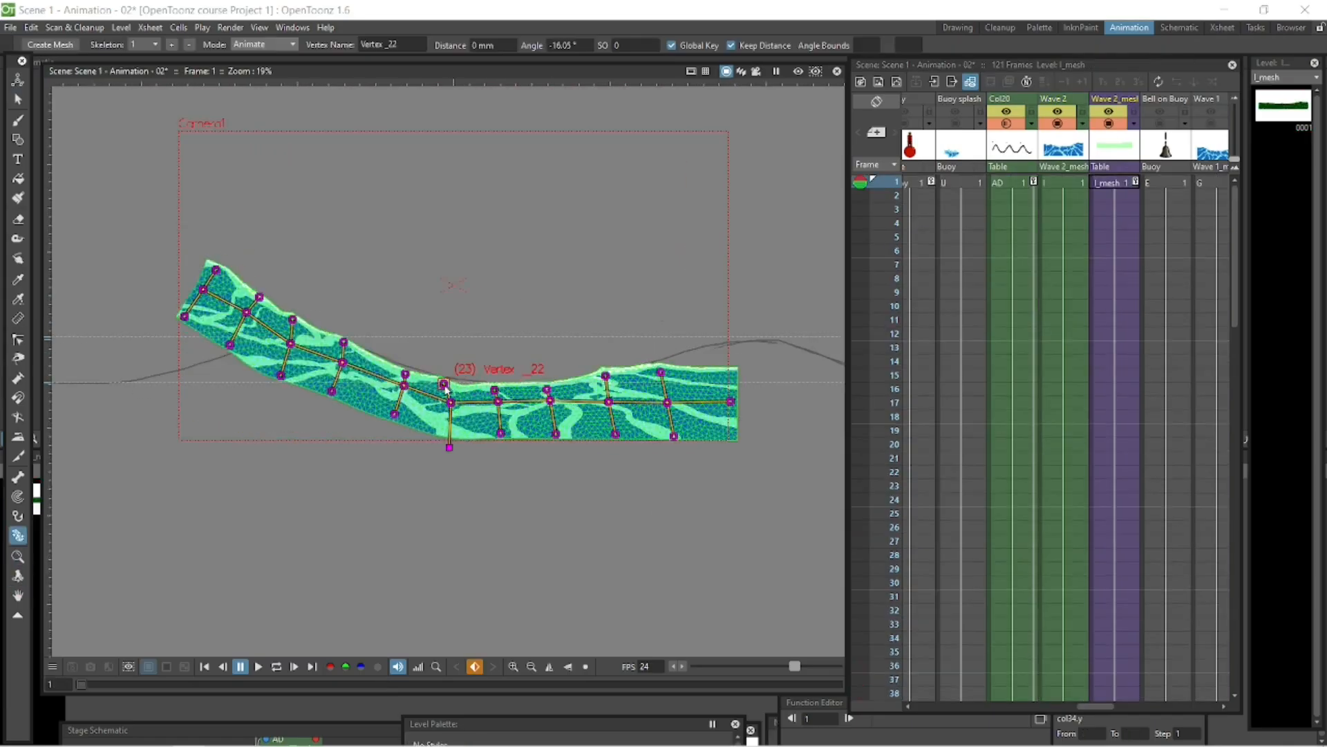
pyautogui.moveTo(288, 348)
pyautogui.mouseDown()
pyautogui.moveTo(286, 365)
pyautogui.moveTo(234, 378)
pyautogui.mouseUp()
pyautogui.moveTo(550, 400); pyautogui.dragTo(554, 394)
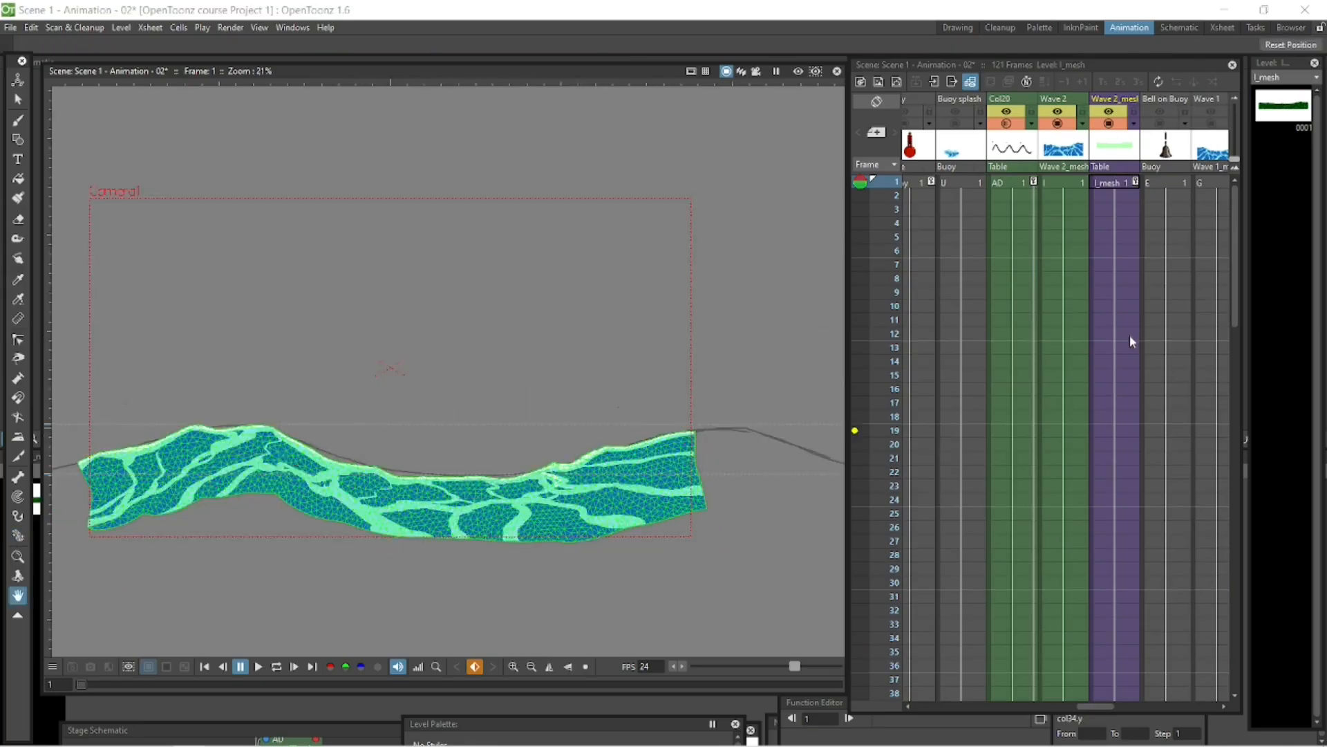
# Shift the Col20 guide line to the right so that its wave motion loops
pyautogui.moveTo(1094, 706); pyautogui.dragTo(1126, 707)
pyautogui.click(1138, 183)
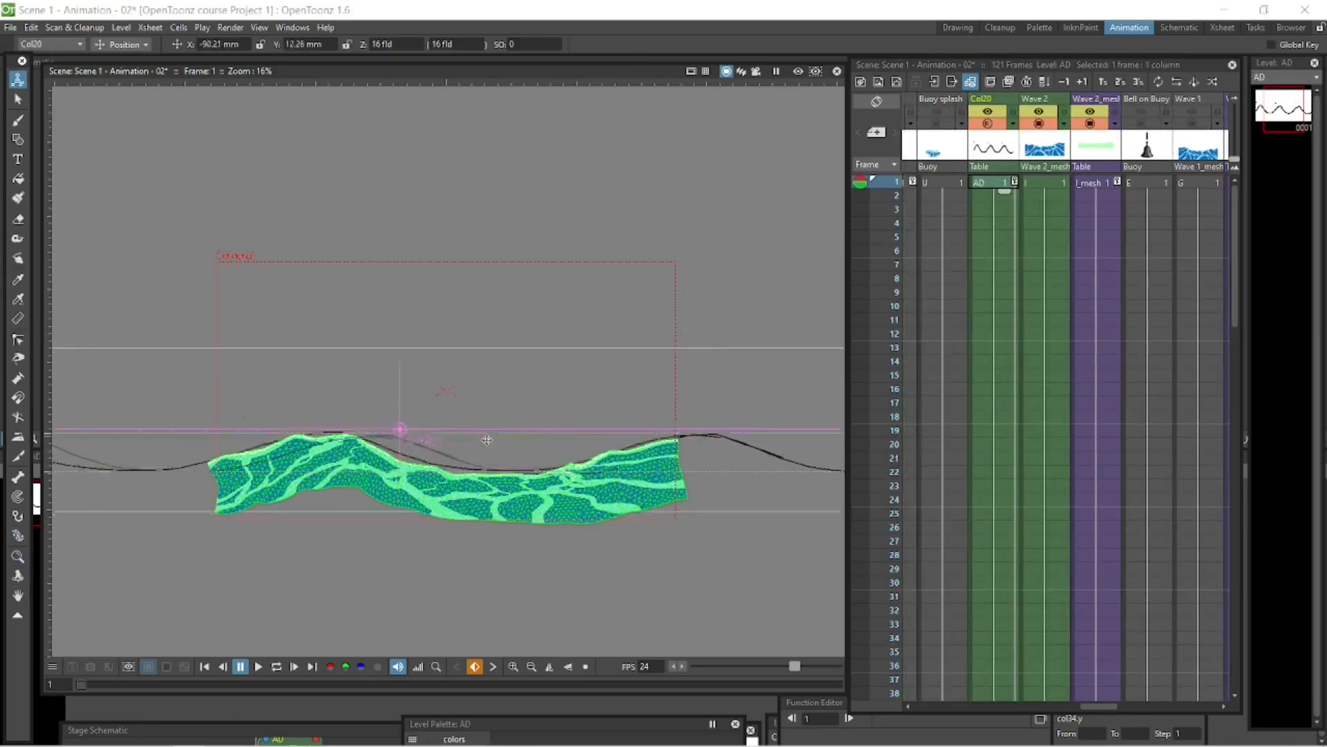
pyautogui.moveTo(797, 470); pyautogui.dragTo(931, 471)
# Play the scene from the start in a loop to check the guide line's motion, and stop playback
pyautogui.click(205, 668)
pyautogui.click(258, 667)
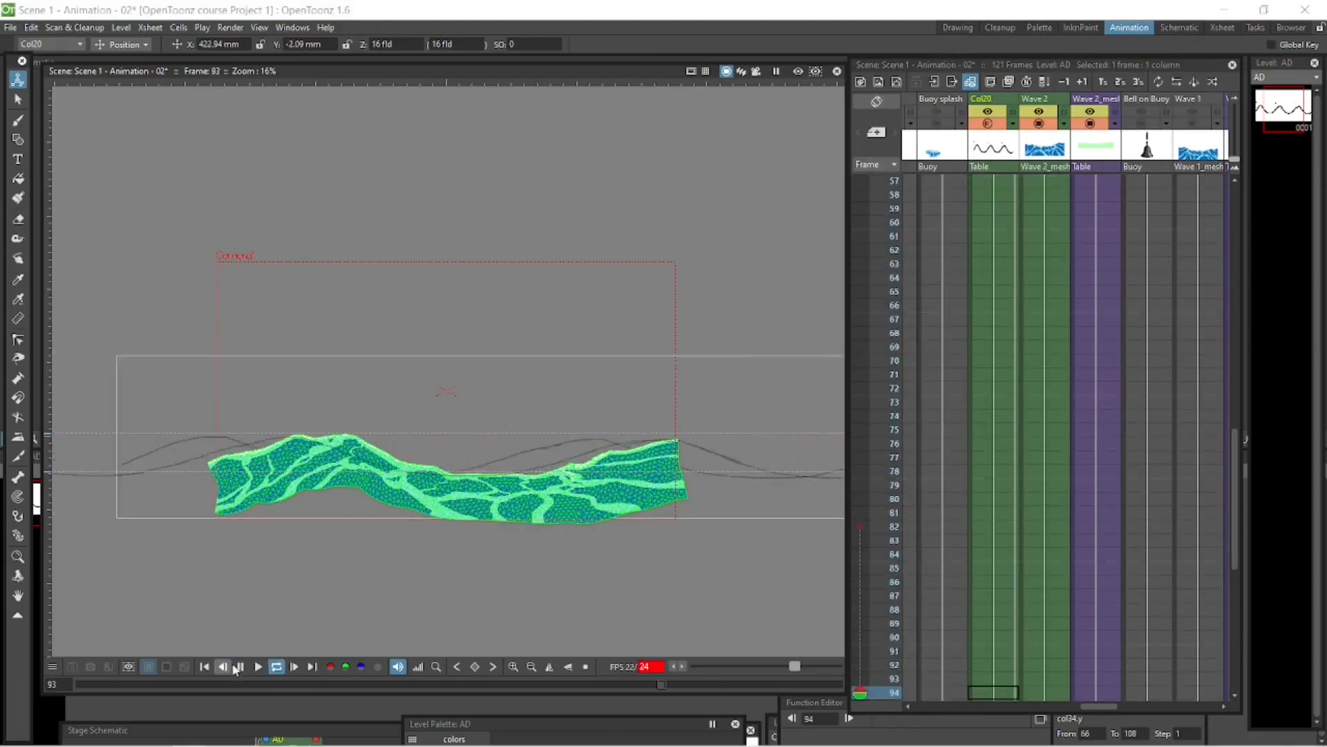
pyautogui.click(205, 667)
pyautogui.click(277, 667)
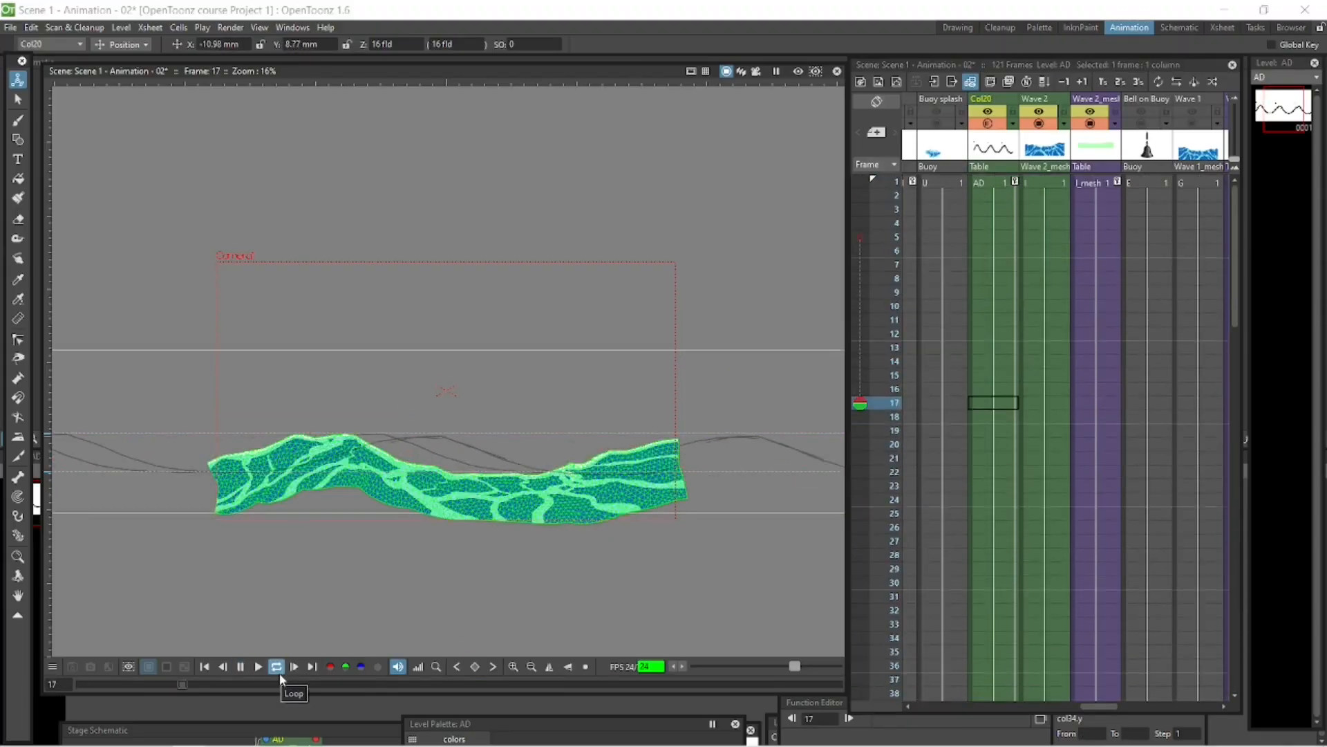
pyautogui.click(242, 668)
# Pose the Wave 2 mesh skeleton at frame 12 to match the guide line, adjusting Keep Distance for the vertex moves
pyautogui.click(1095, 184)
pyautogui.moveTo(1099, 706); pyautogui.dragTo(1134, 707)
pyautogui.click(1104, 183)
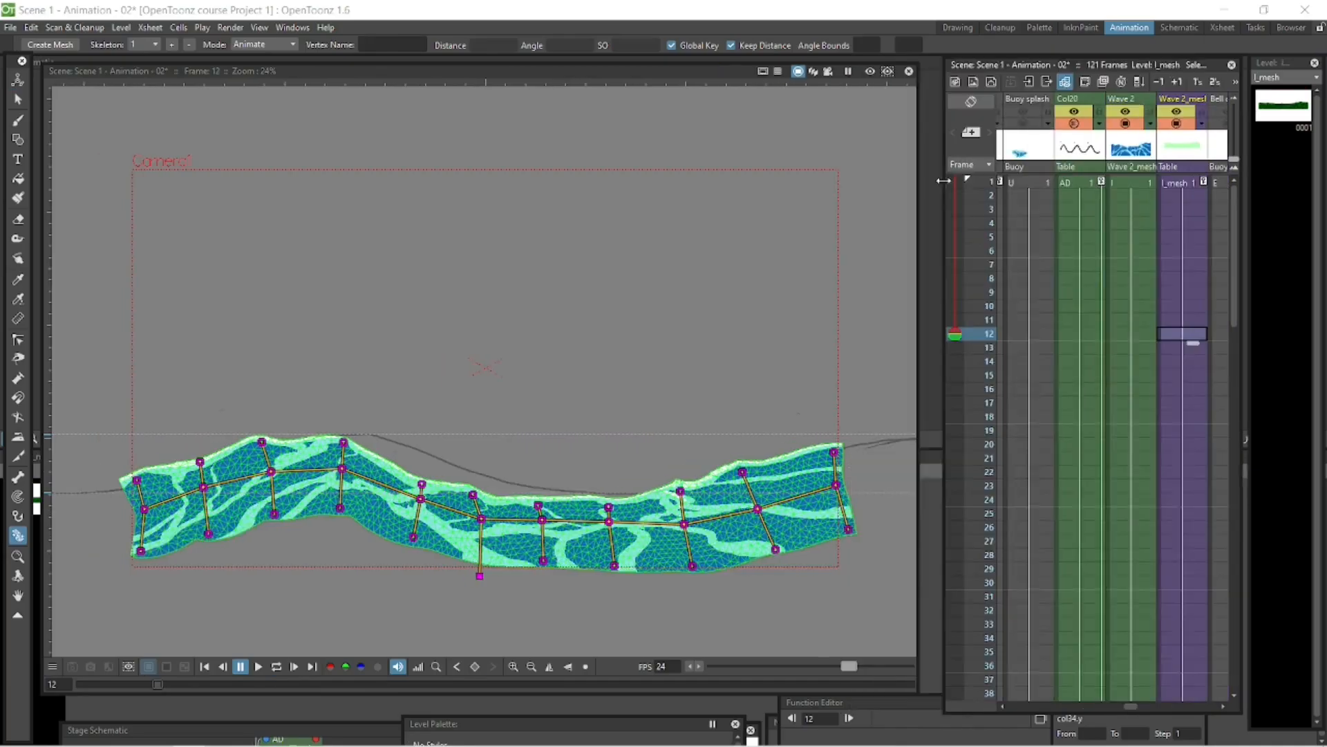
pyautogui.click(732, 46)
pyautogui.moveTo(427, 484); pyautogui.dragTo(428, 479)
pyautogui.moveTo(546, 513); pyautogui.dragTo(545, 516)
pyautogui.moveTo(688, 529); pyautogui.dragTo(686, 533)
pyautogui.moveTo(761, 519); pyautogui.dragTo(762, 525)
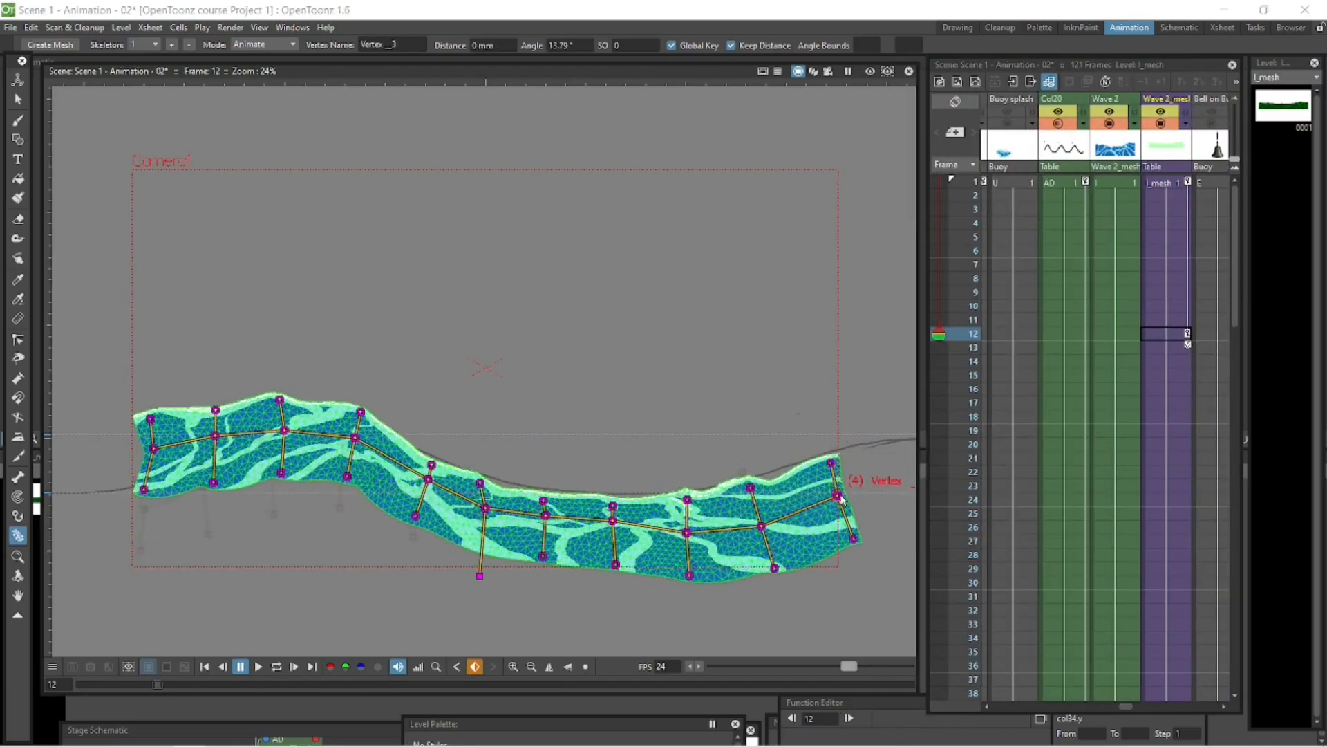
pyautogui.moveTo(840, 503); pyautogui.dragTo(836, 493)
pyautogui.moveTo(354, 440); pyautogui.dragTo(346, 462)
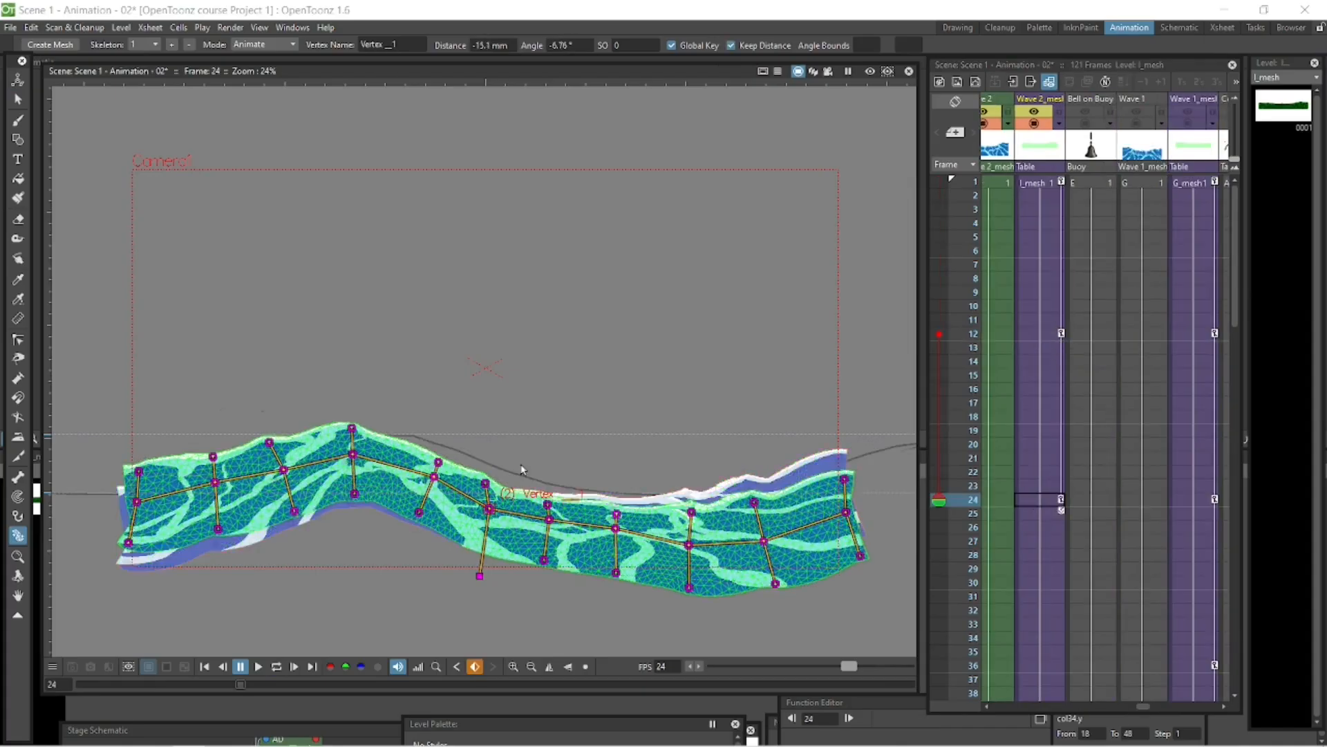
# Clear the onion skin mark at frame 12 and pose the Wave 2 mesh skeleton at frame 24 along the guide line
pyautogui.click(732, 47)
pyautogui.moveTo(350, 460); pyautogui.dragTo(343, 468)
pyautogui.moveTo(1144, 706); pyautogui.dragTo(1125, 707)
pyautogui.click(1122, 124)
pyautogui.click(939, 334)
pyautogui.click(1169, 499)
pyautogui.moveTo(279, 503); pyautogui.dragTo(275, 499)
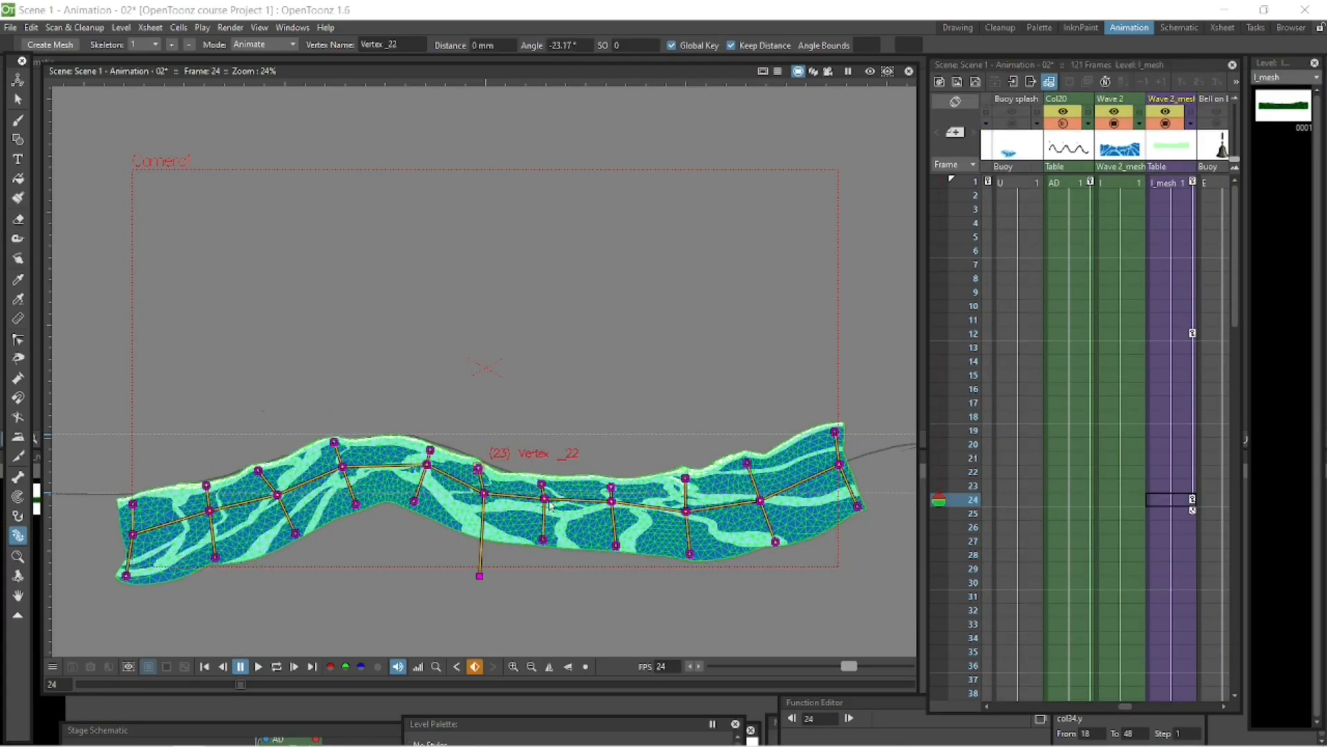
pyautogui.click(421, 496)
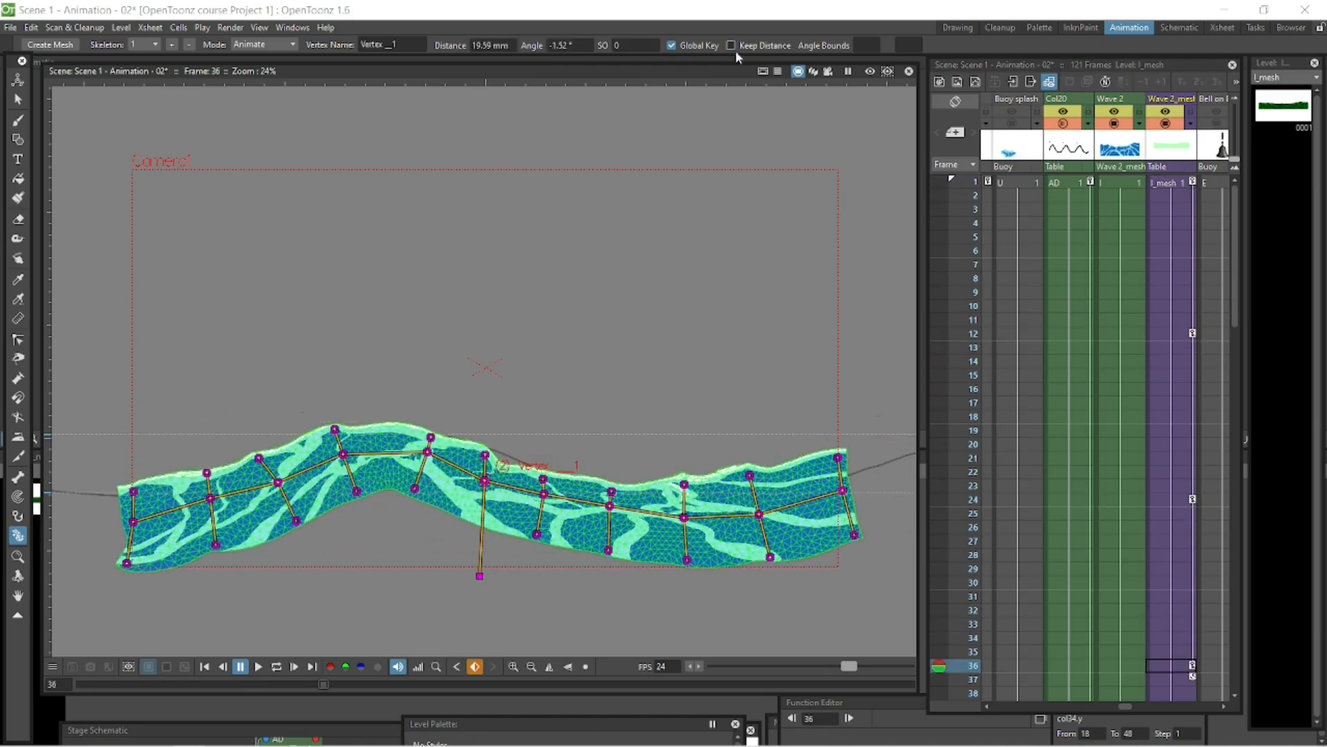
# Pose the Wave 2 mesh skeleton at frame 36 to the guide line and save the work
pyautogui.moveTo(349, 467); pyautogui.dragTo(347, 477)
pyautogui.moveTo(289, 522); pyautogui.dragTo(282, 505)
pyautogui.moveTo(545, 495); pyautogui.dragTo(543, 499)
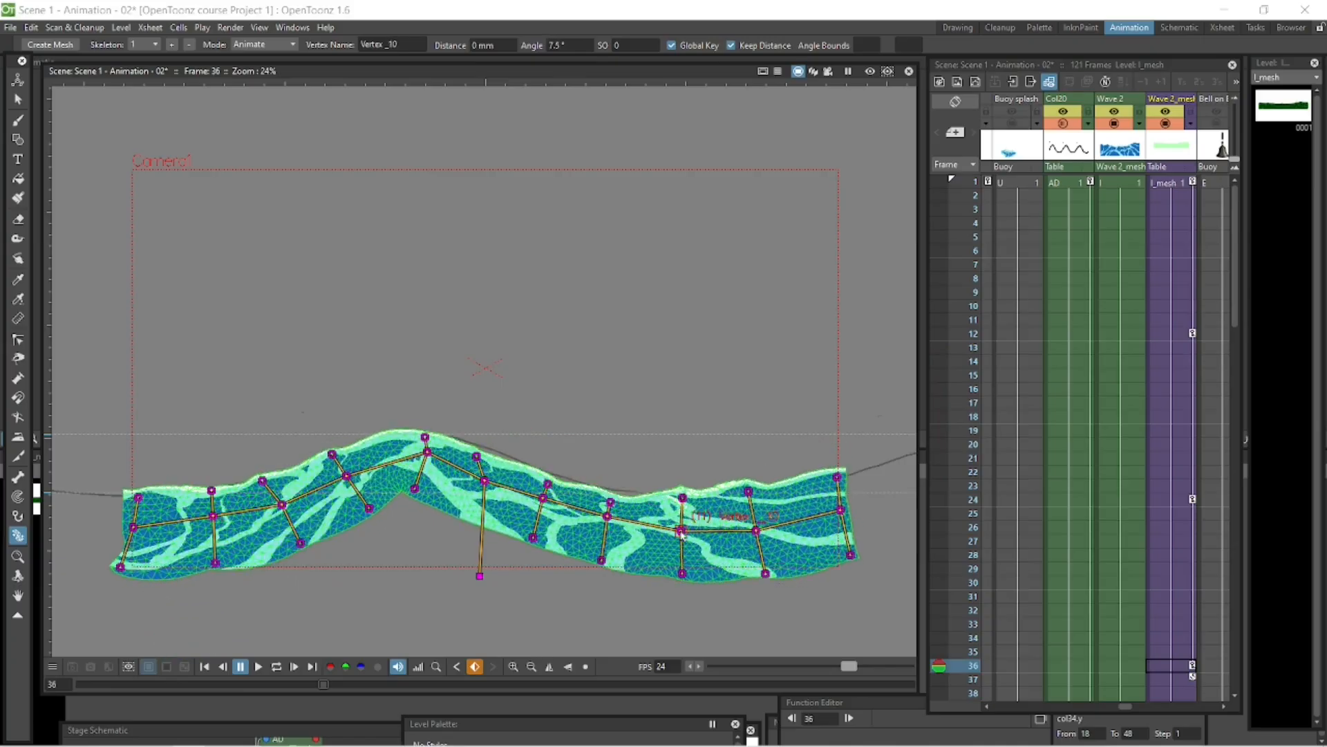
pyautogui.moveTo(843, 525); pyautogui.dragTo(841, 520)
pyautogui.hotkey('ctrl', 's')
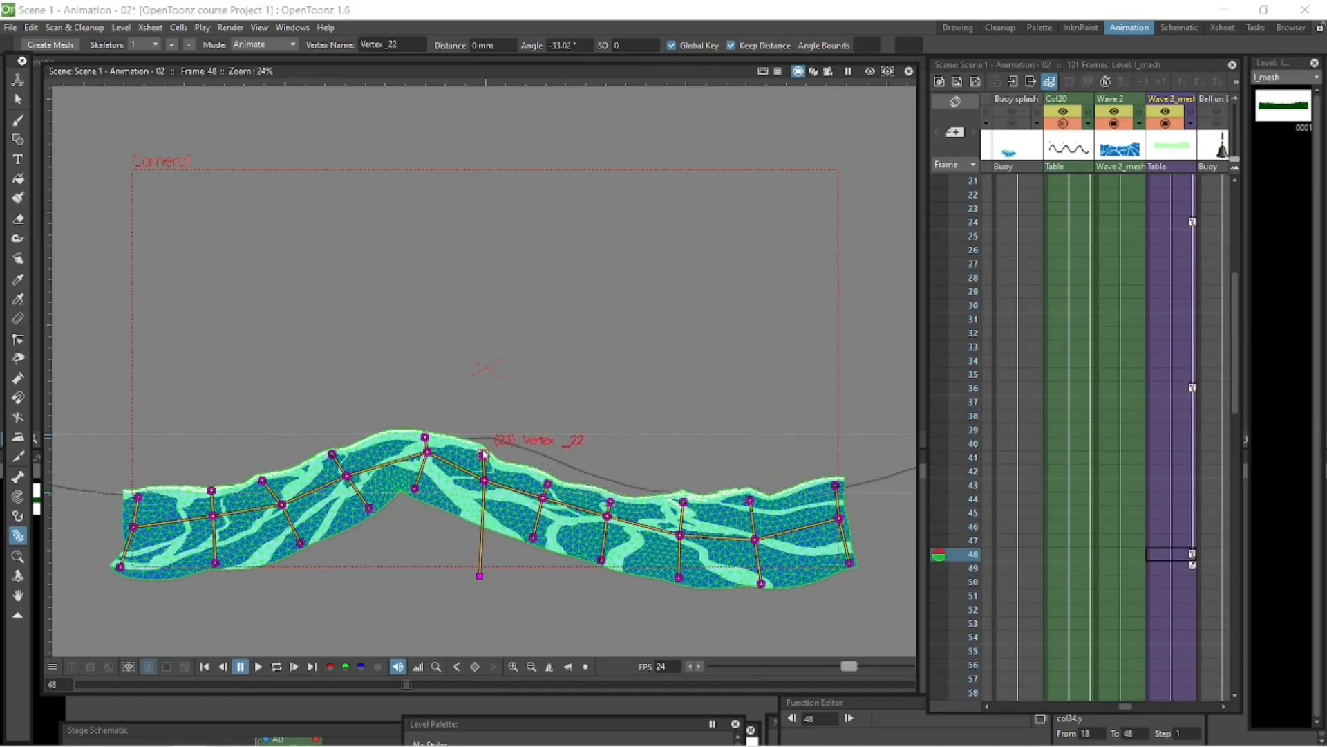
# Pose the Wave 2 mesh skeleton at frame 48 so the crest sits at the middle of the guide line's hump
pyautogui.click(731, 45)
pyautogui.moveTo(426, 438); pyautogui.dragTo(420, 460)
pyautogui.moveTo(607, 499); pyautogui.dragTo(605, 505)
pyautogui.moveTo(675, 530); pyautogui.dragTo(675, 535)
pyautogui.moveTo(747, 549); pyautogui.dragTo(749, 545)
pyautogui.moveTo(354, 512); pyautogui.dragTo(344, 496)
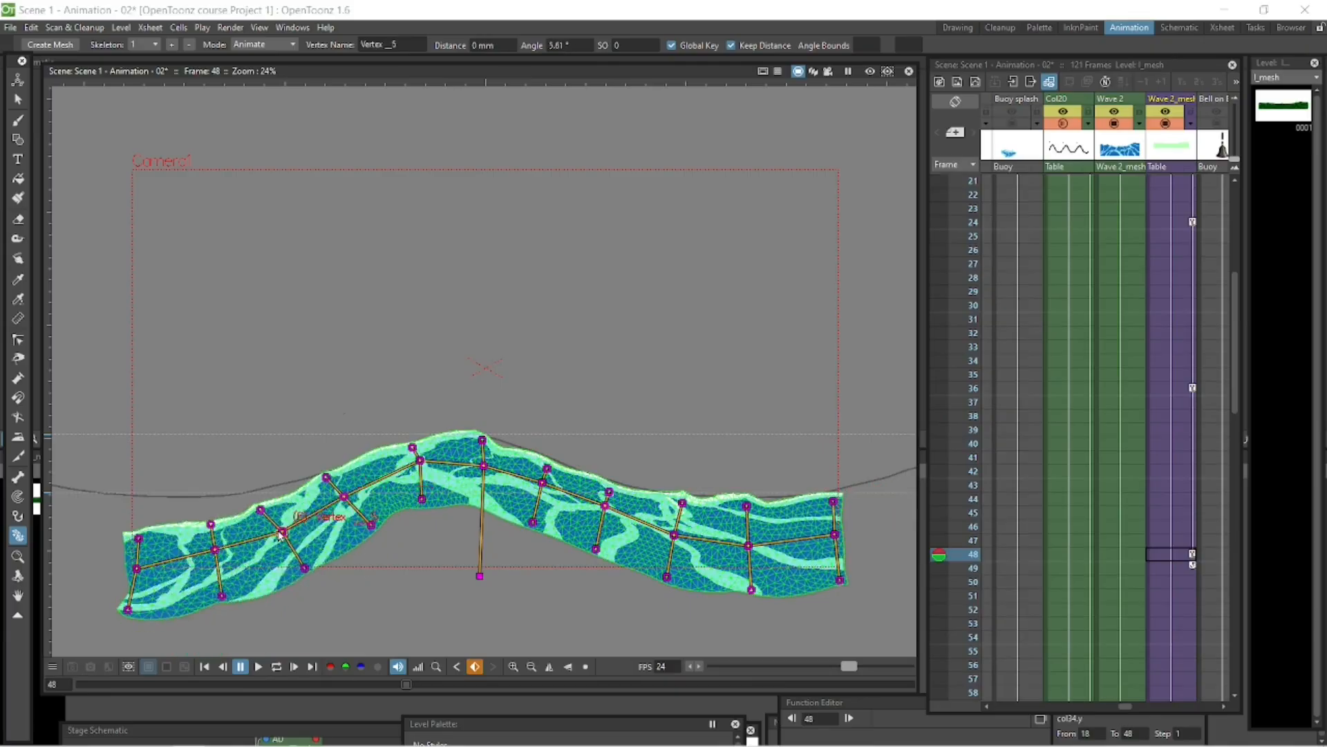
pyautogui.moveTo(285, 534); pyautogui.dragTo(277, 520)
pyautogui.moveTo(482, 440); pyautogui.dragTo(419, 467)
# Go to frame 60 and pose the middle and right side of the Wave 2 mesh skeleton along the guide line
pyautogui.press('Down')
pyautogui.press('Down')
pyautogui.press('Down')
pyautogui.press('Down')
pyautogui.press('Down')
pyautogui.press('Down')
pyautogui.press('Down')
pyautogui.press('Down')
pyautogui.press('Down')
pyautogui.press('Down')
pyautogui.press('Down')
pyautogui.press('Down')
pyautogui.press('Down')
pyautogui.press('Down')
pyautogui.press('Up')
pyautogui.press('Up')
pyautogui.moveTo(543, 483); pyautogui.dragTo(483, 475)
pyautogui.click(732, 46)
pyautogui.click(731, 46)
pyautogui.moveTo(543, 476); pyautogui.dragTo(477, 475)
pyautogui.moveTo(535, 455); pyautogui.dragTo(598, 491)
pyautogui.moveTo(667, 520); pyautogui.dragTo(665, 524)
pyautogui.moveTo(826, 532); pyautogui.dragTo(826, 537)
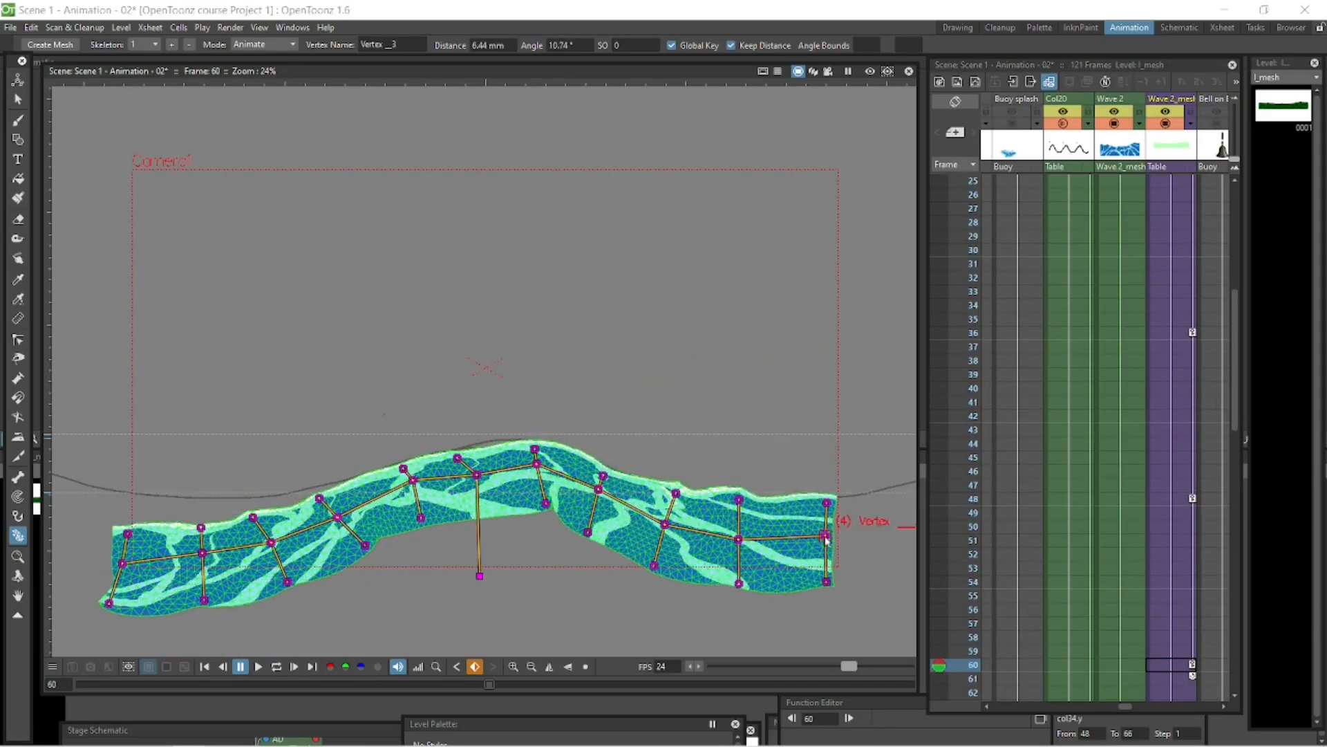
# Adjust the left side vertices of the Wave 2 mesh skeleton at frame 60 to the guide line
pyautogui.moveTo(338, 516); pyautogui.dragTo(335, 511)
pyautogui.moveTo(267, 534); pyautogui.dragTo(265, 527)
pyautogui.moveTo(196, 528); pyautogui.dragTo(196, 526)
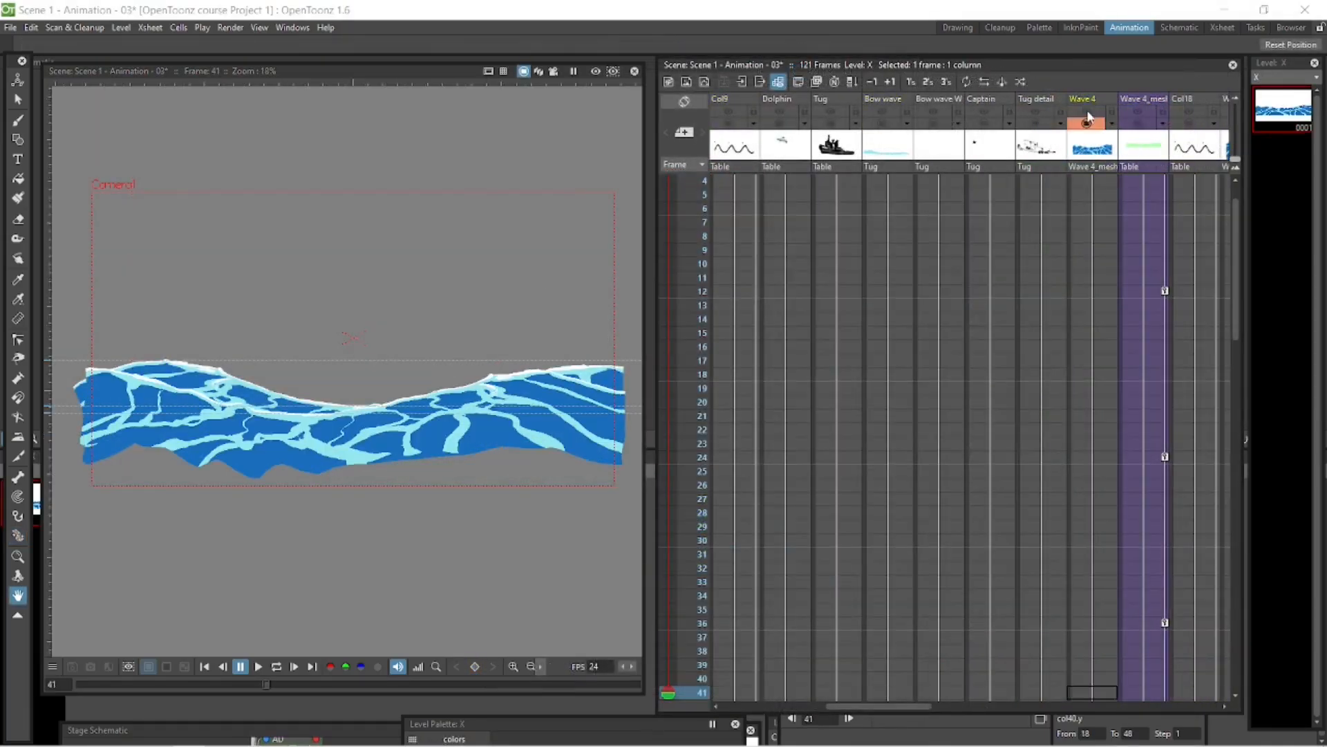
# Make the artwork of the wave layers from Wave 4 through Wave 0 visible in the scene
pyautogui.click(1092, 145)
pyautogui.hscroll(6, 1156, 144)
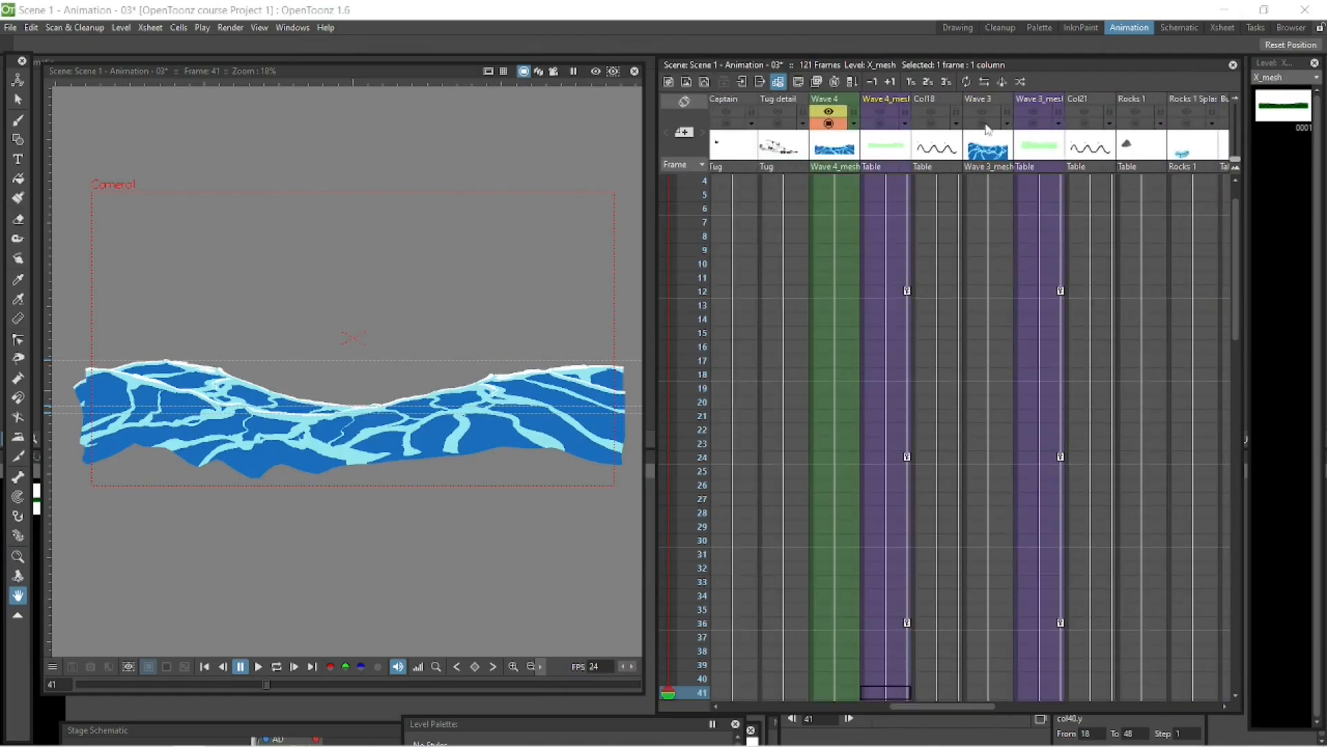
pyautogui.click(987, 118)
pyautogui.moveTo(986, 706); pyautogui.dragTo(1149, 708)
pyautogui.click(1112, 115)
pyautogui.click(1096, 123)
pyautogui.click(1095, 113)
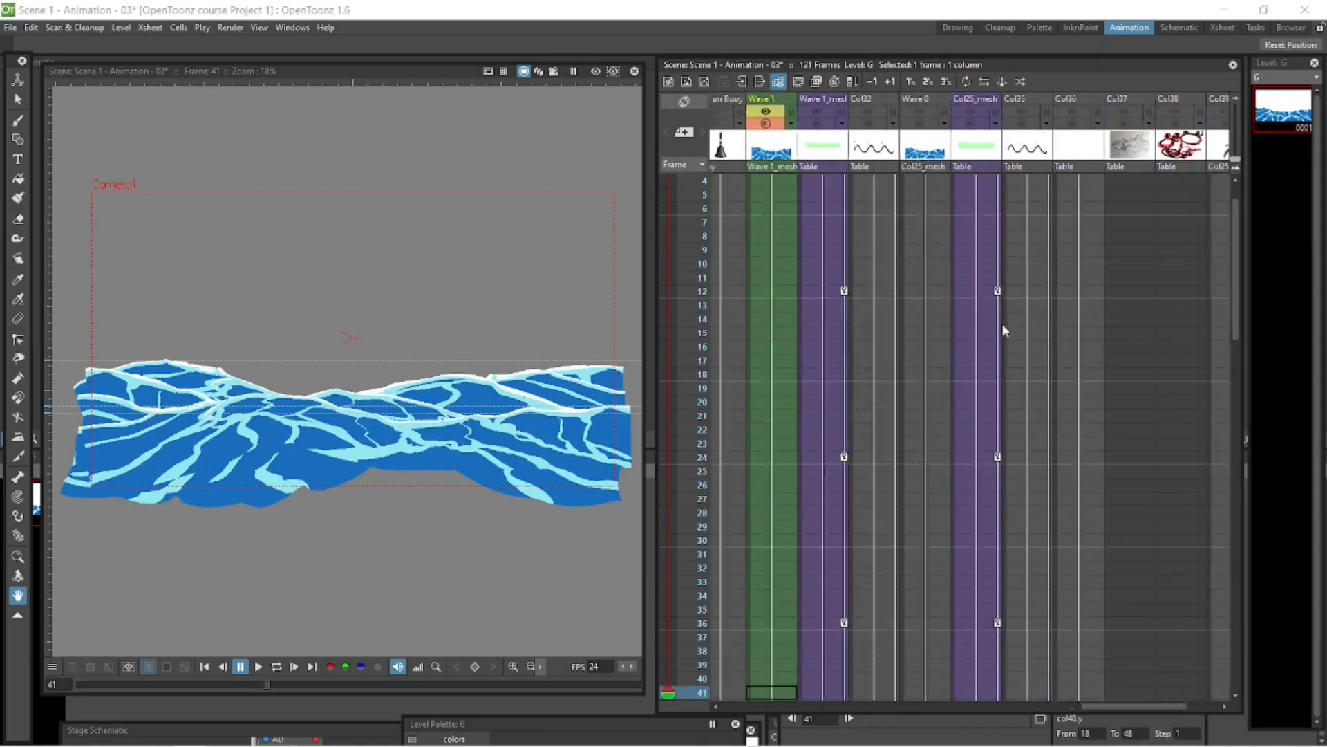
pyautogui.click(918, 123)
pyautogui.click(918, 112)
# Widen the viewer, switch it to camera view and frame the whole sea in it
pyautogui.moveTo(644, 385); pyautogui.dragTo(984, 387)
pyautogui.click(894, 72)
pyautogui.hotkey('shift', 'space')
pyautogui.moveTo(732, 483); pyautogui.dragTo(705, 437)
pyautogui.moveTo(656, 400); pyautogui.dragTo(857, 523)
pyautogui.scroll(2, 858, 498)
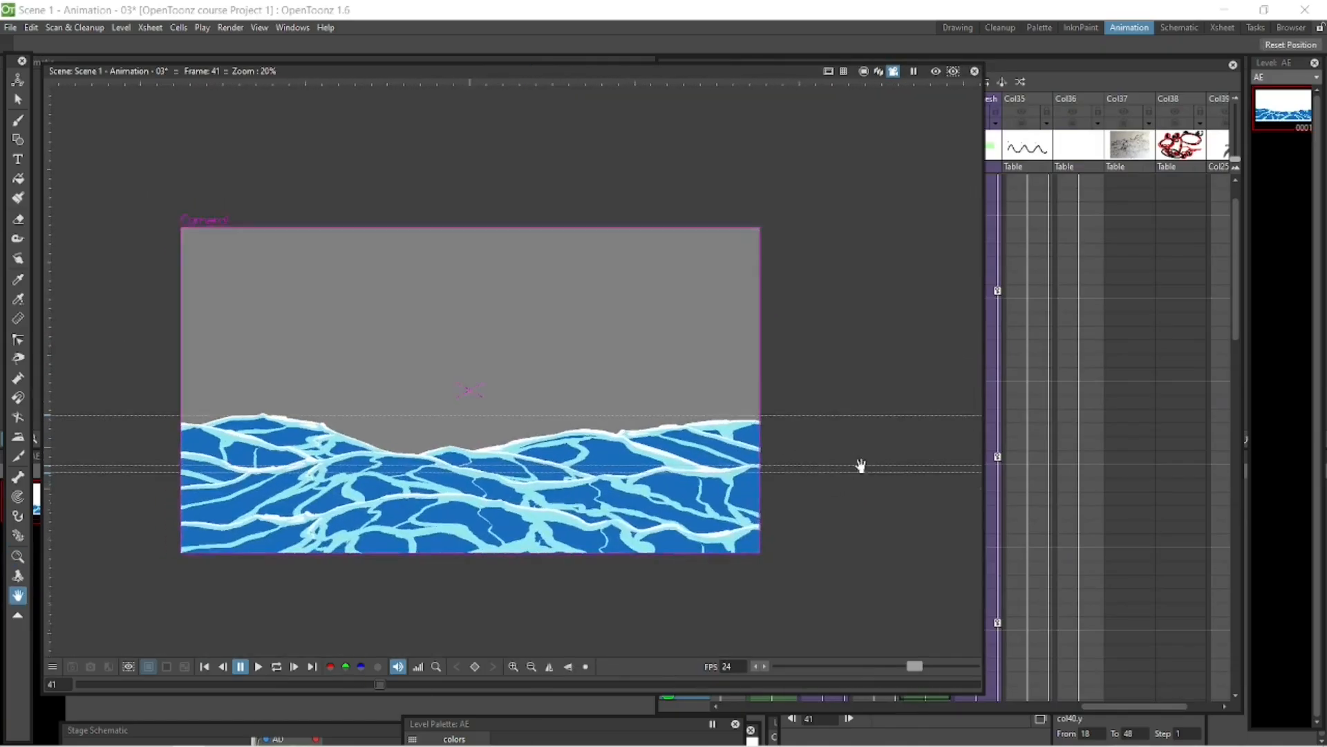